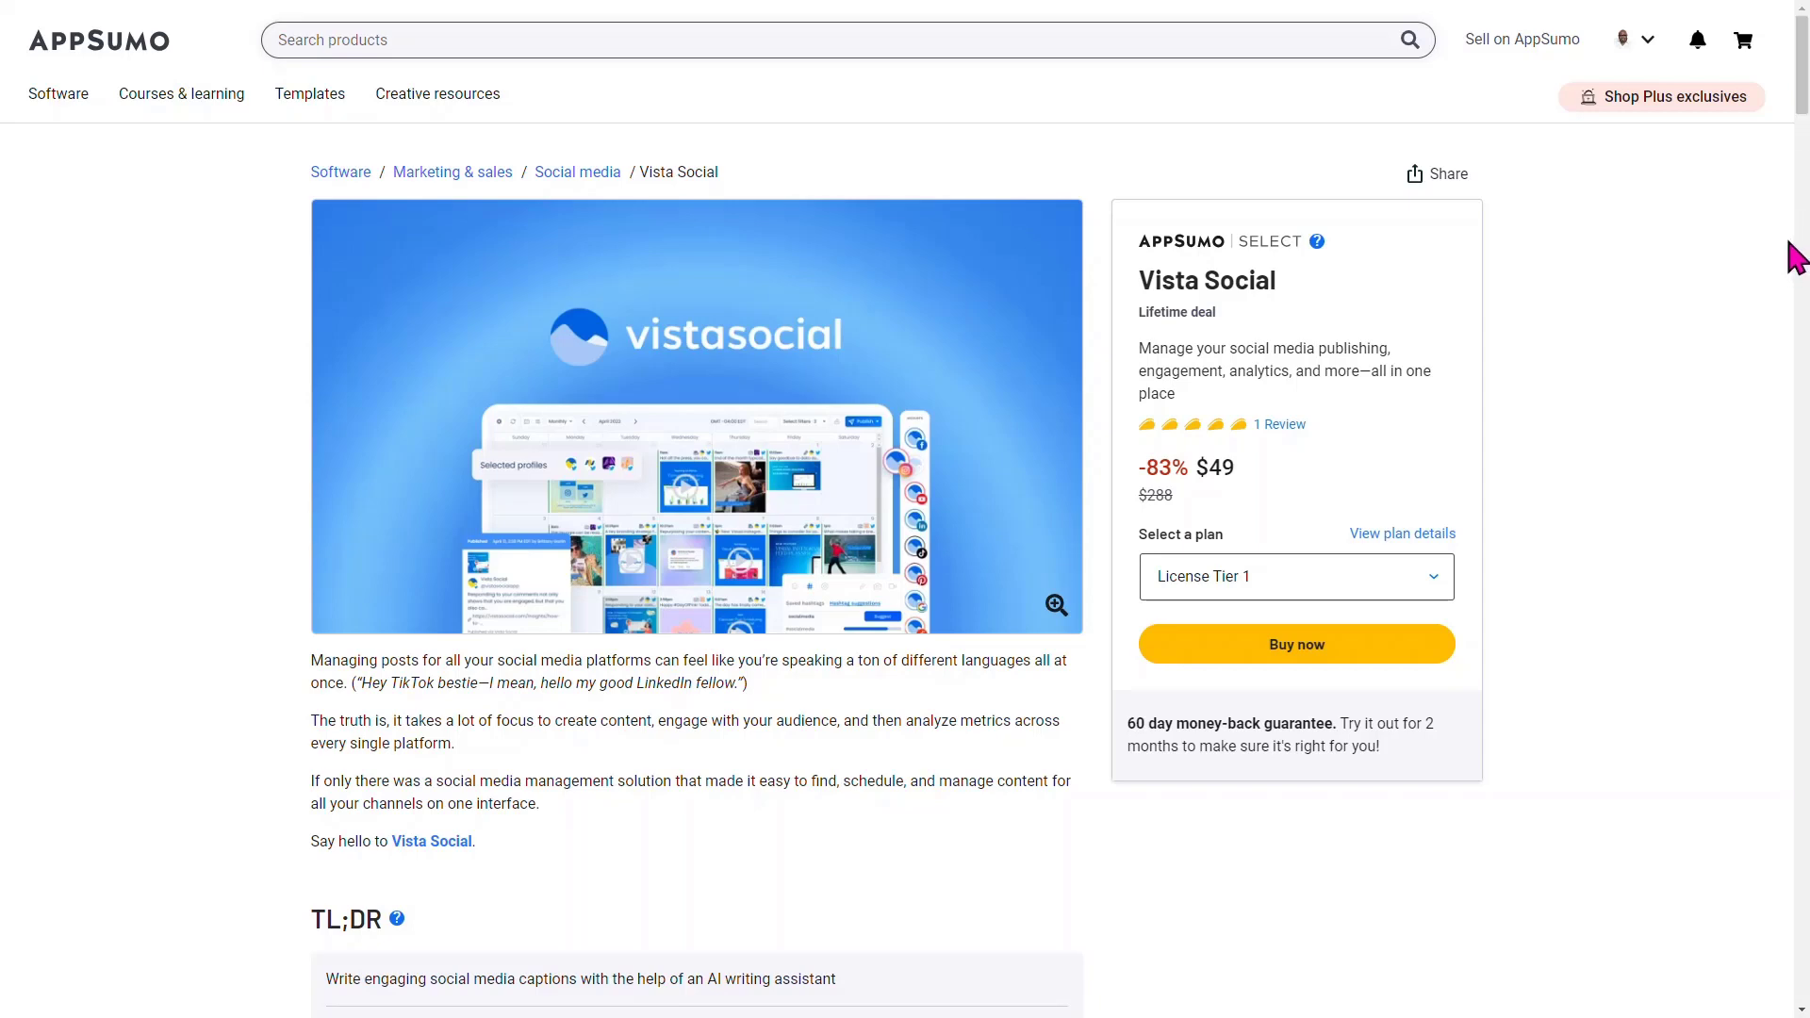
# - Read the Vista Social deal overview, from the product summary through the AI assistant, publishing, inbox and reporting sections
pyautogui.scroll(-3, 1789, 243)
pyautogui.scroll(-1, 1791, 247)
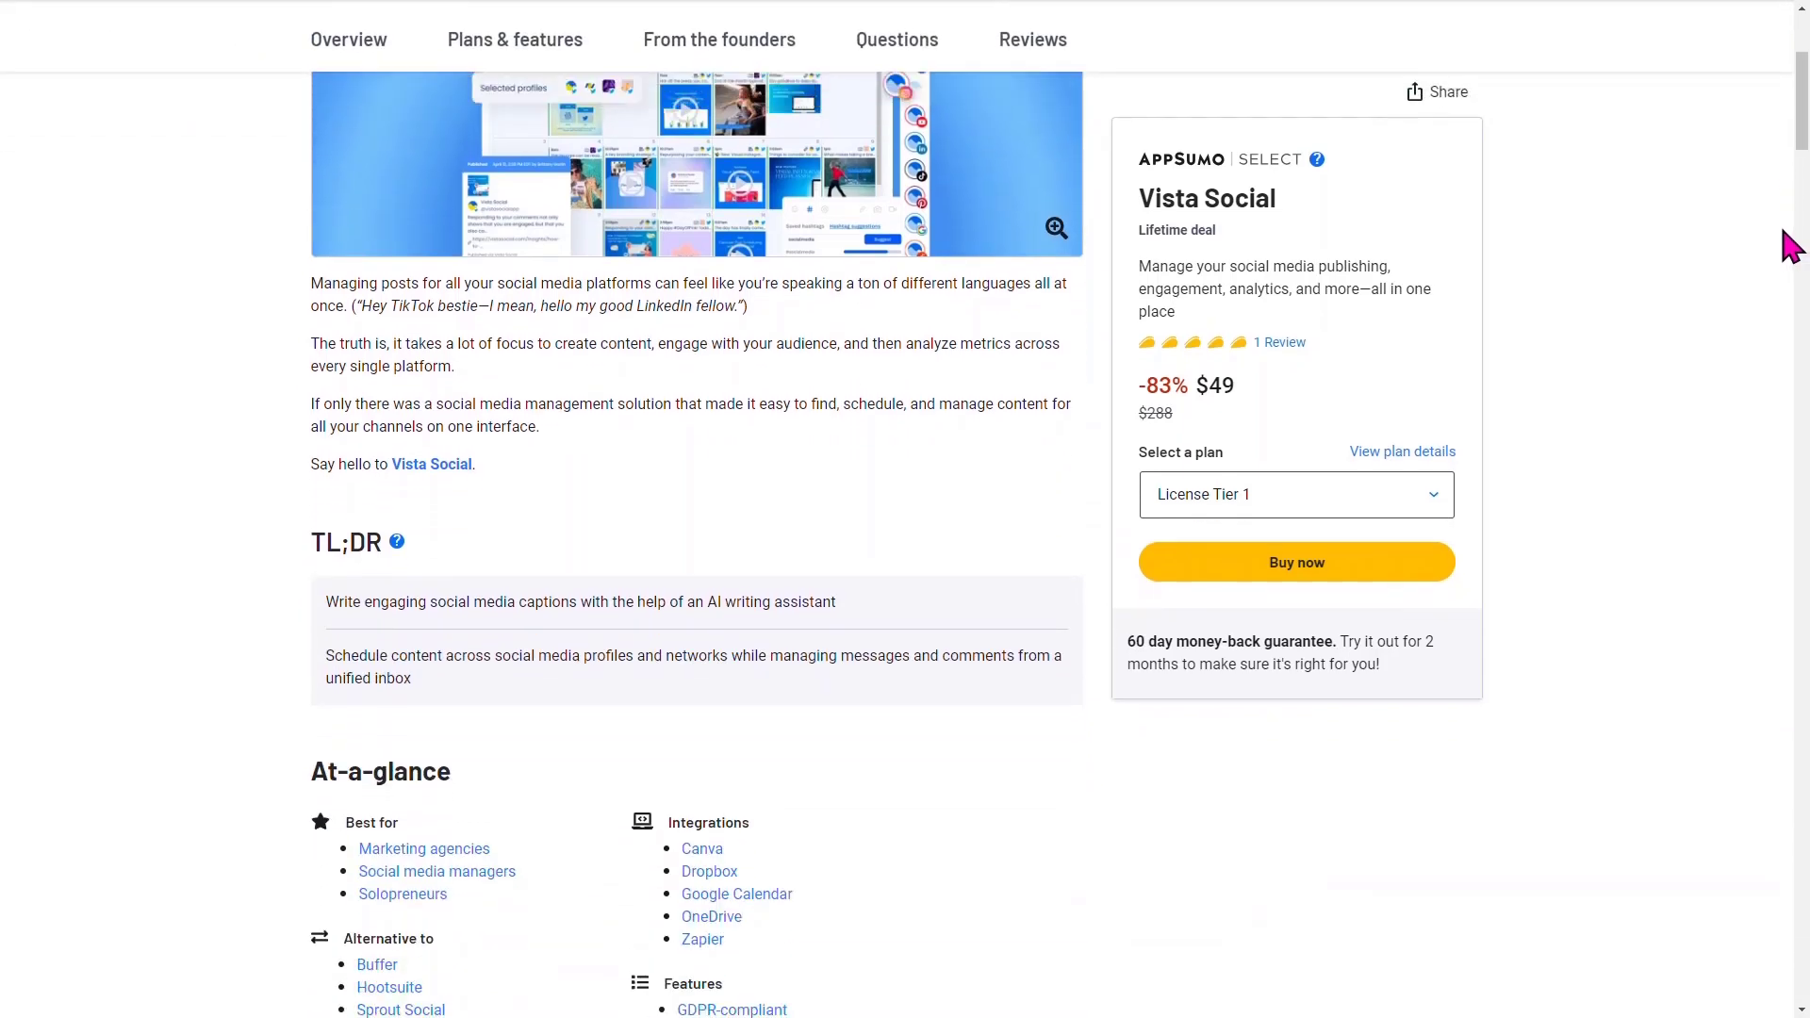
pyautogui.scroll(-4, 1790, 247)
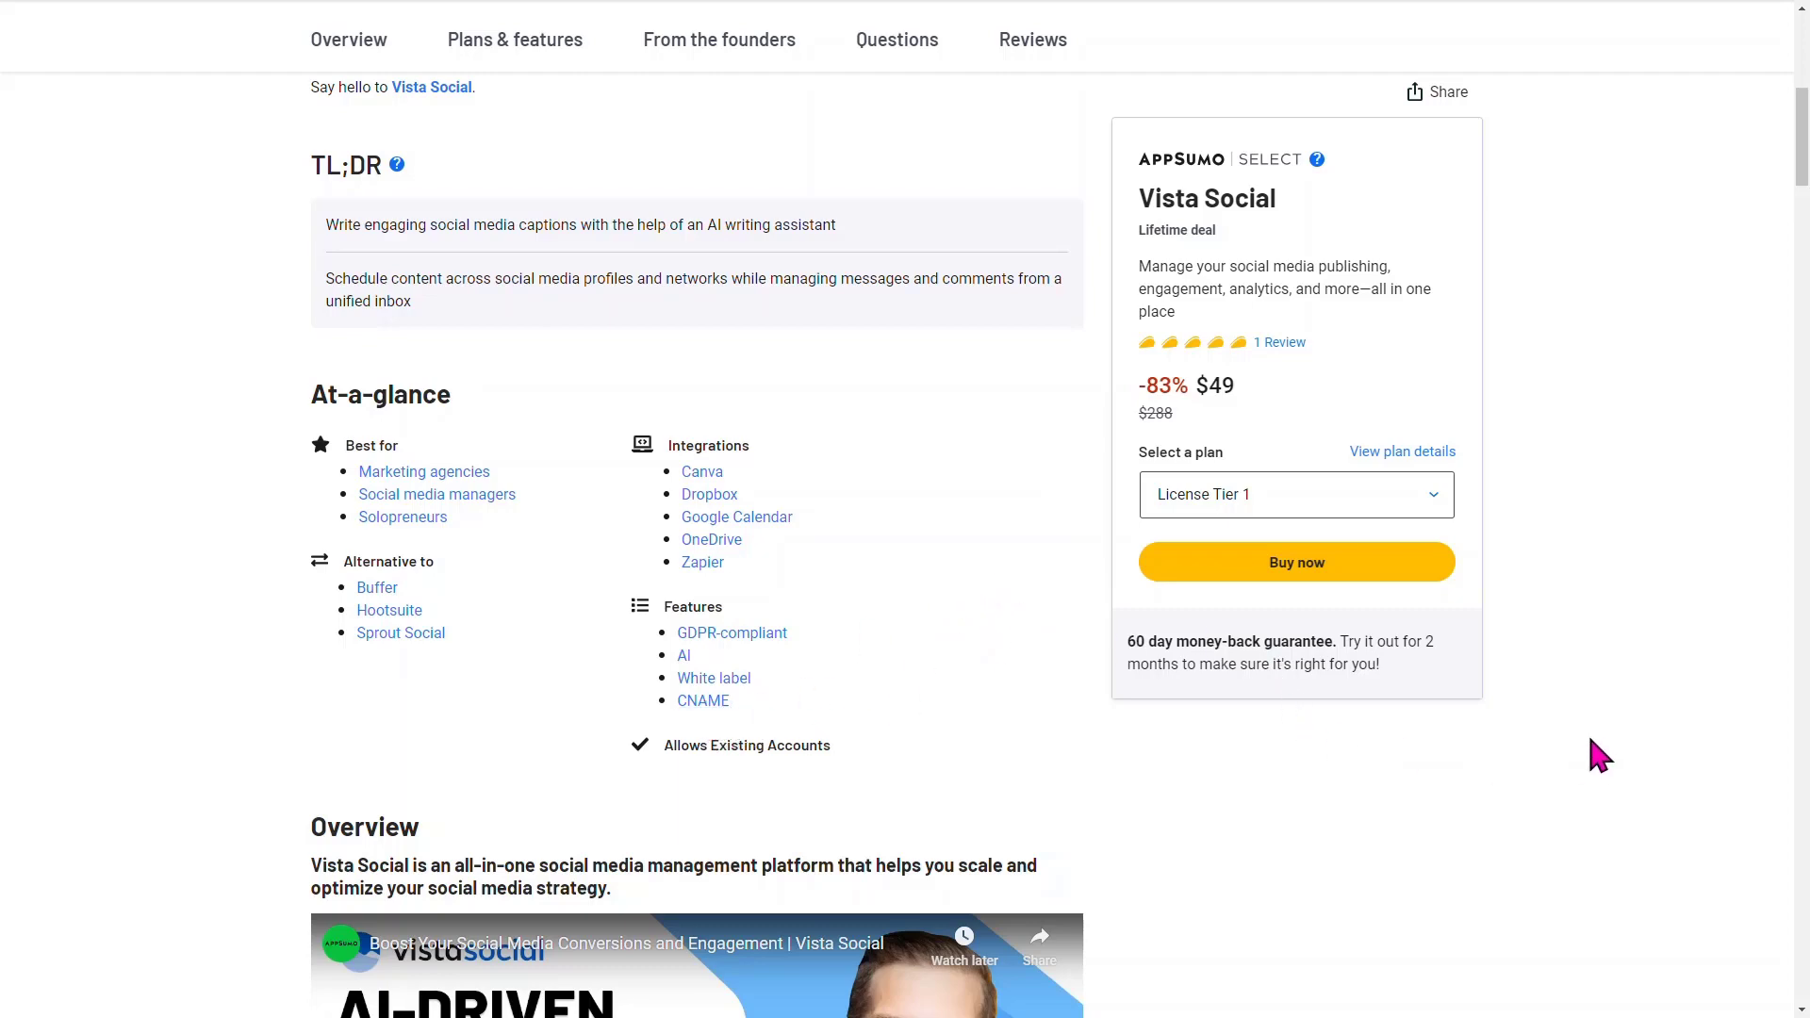
pyautogui.scroll(-10, 1593, 750)
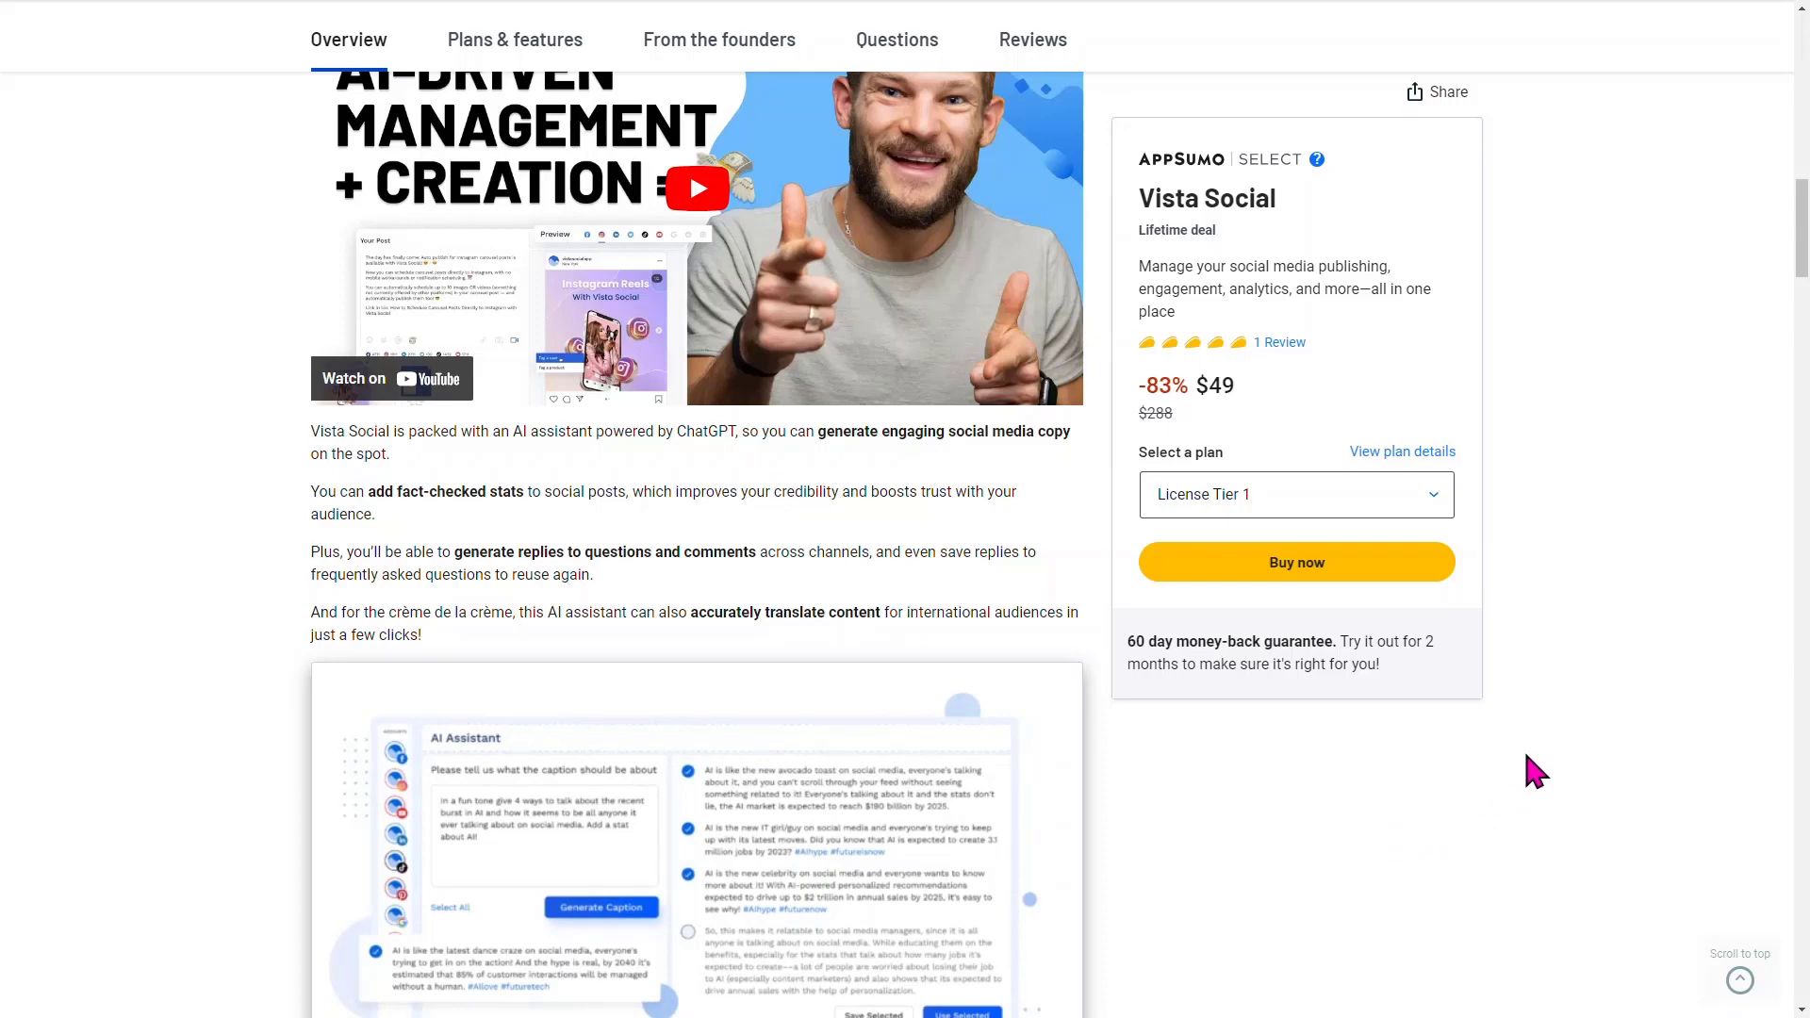
pyautogui.scroll(-7, 1526, 755)
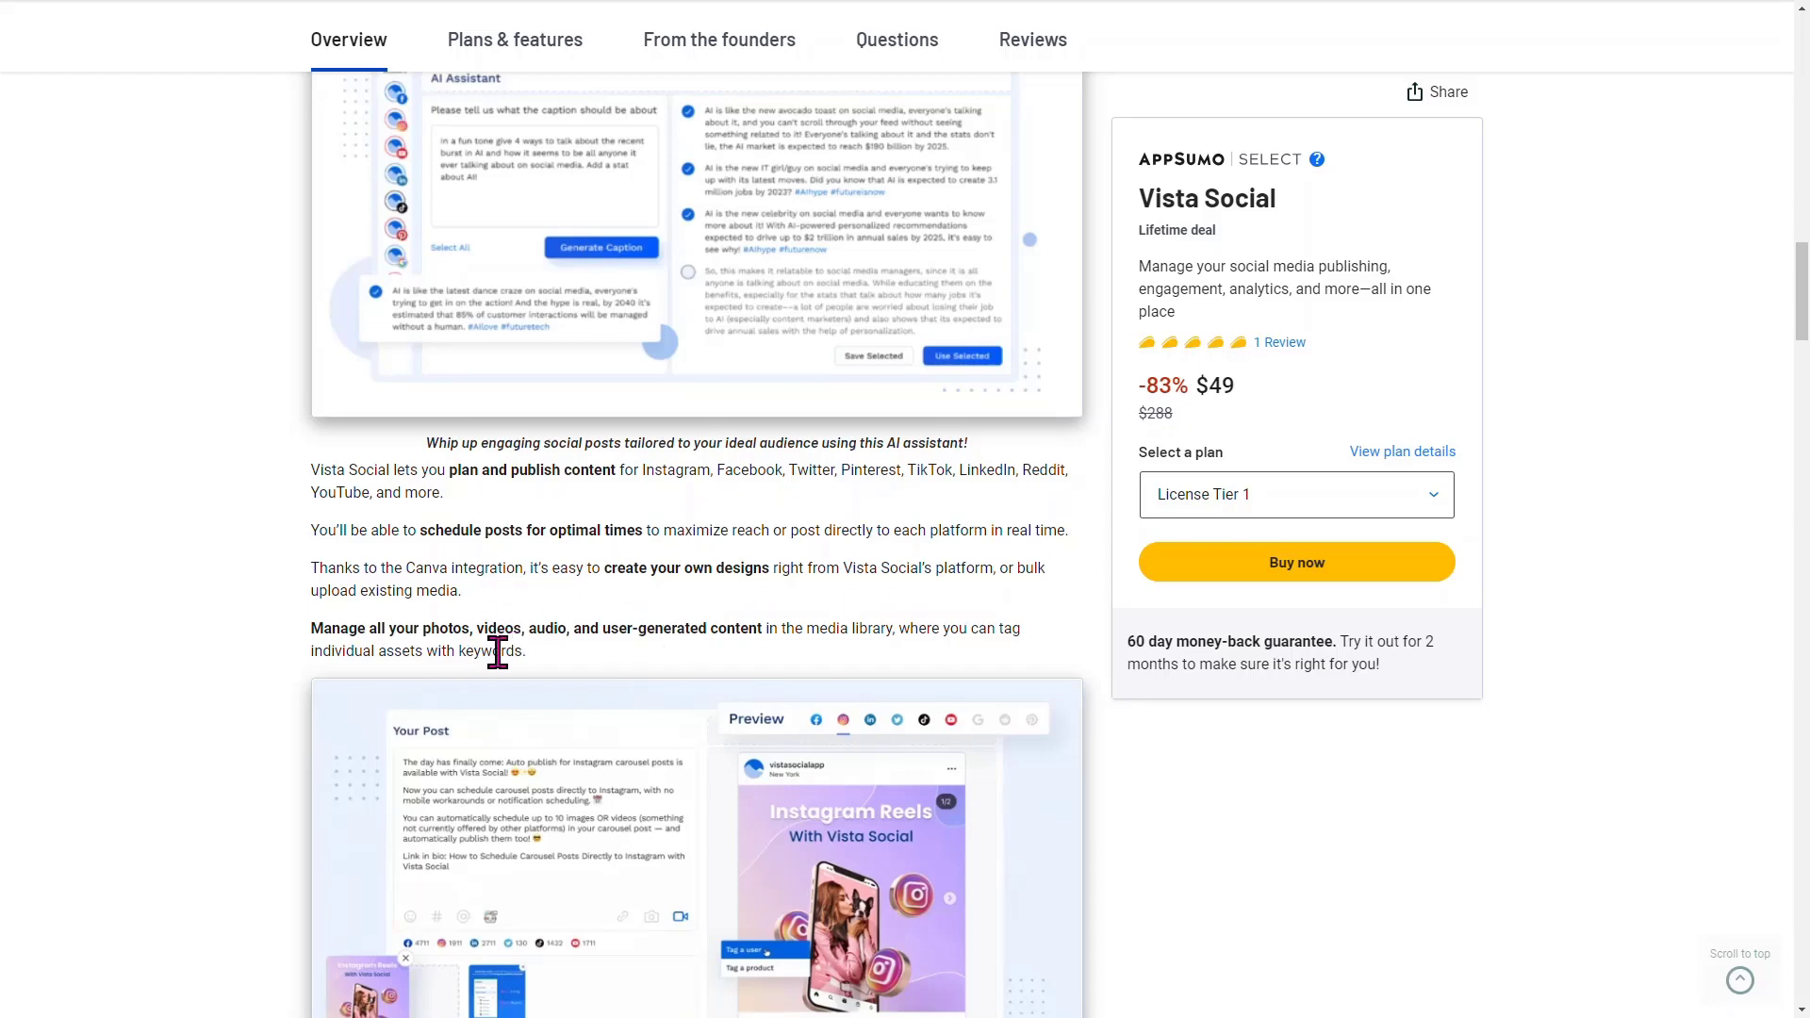
pyautogui.scroll(-5, 542, 624)
pyautogui.scroll(-2, 535, 618)
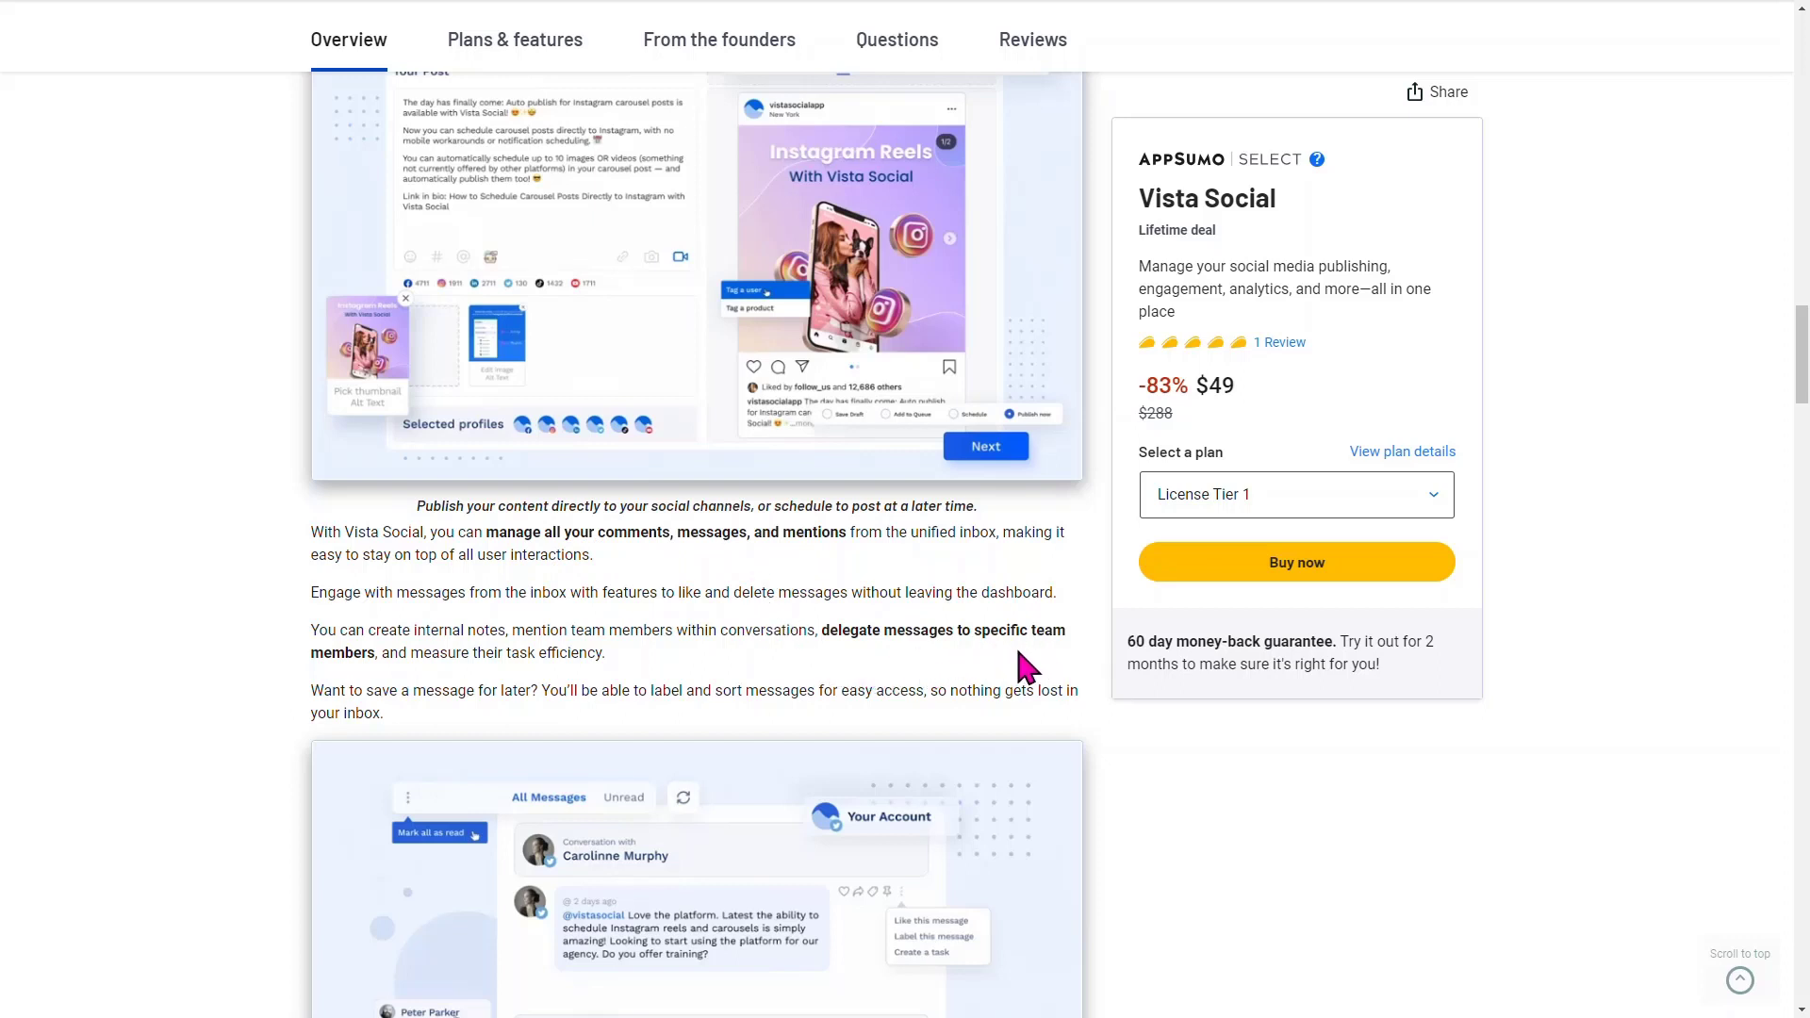
pyautogui.scroll(-4, 202, 549)
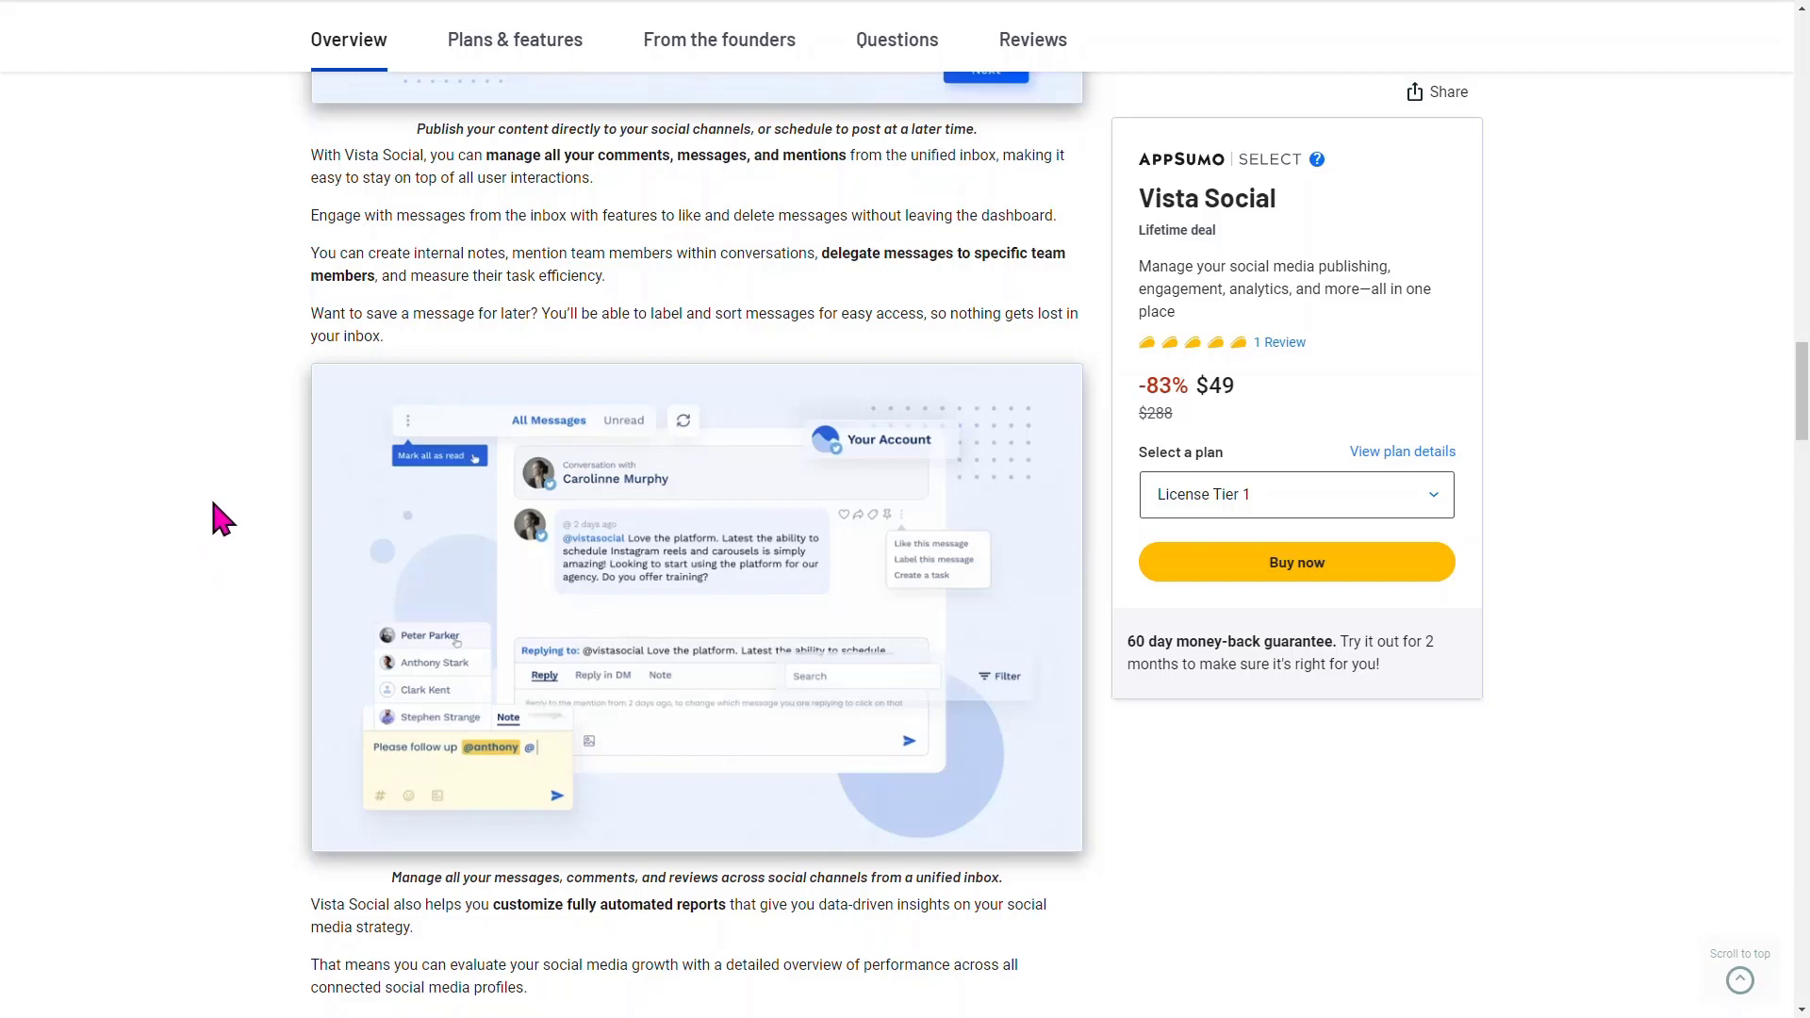
pyautogui.scroll(-7, 215, 509)
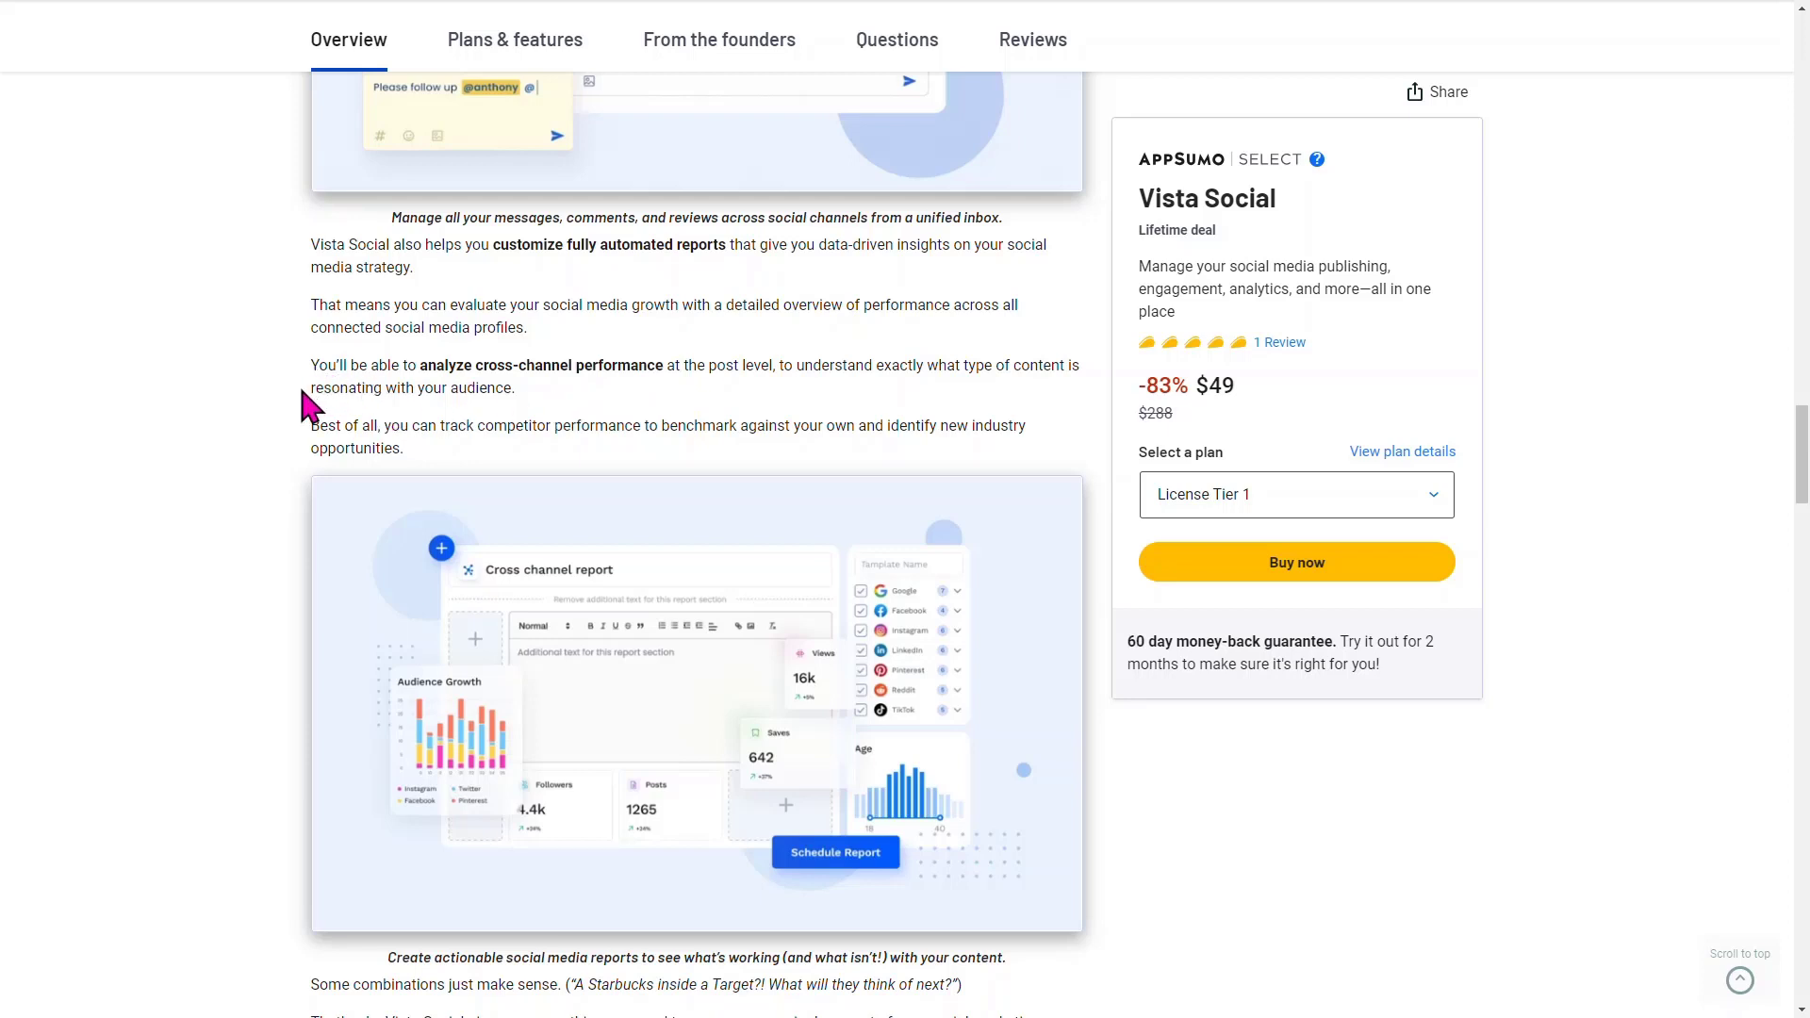
pyautogui.scroll(-6, 302, 392)
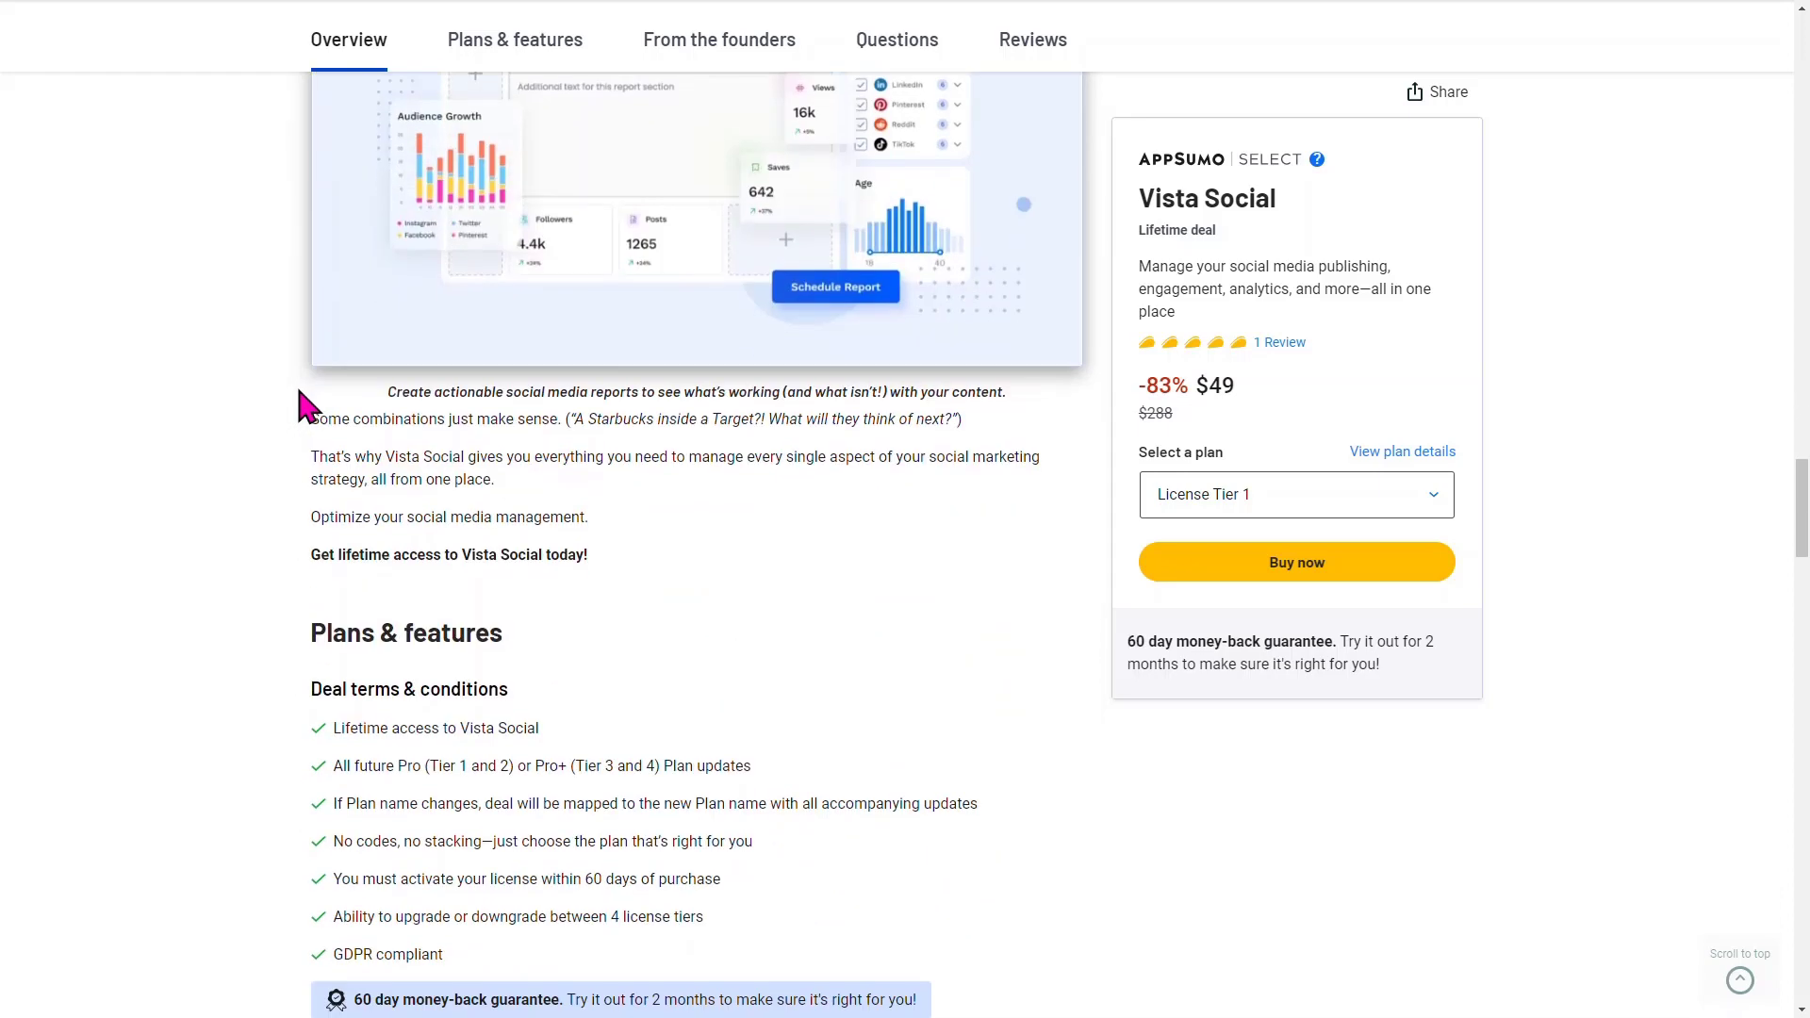
pyautogui.scroll(-2, 300, 405)
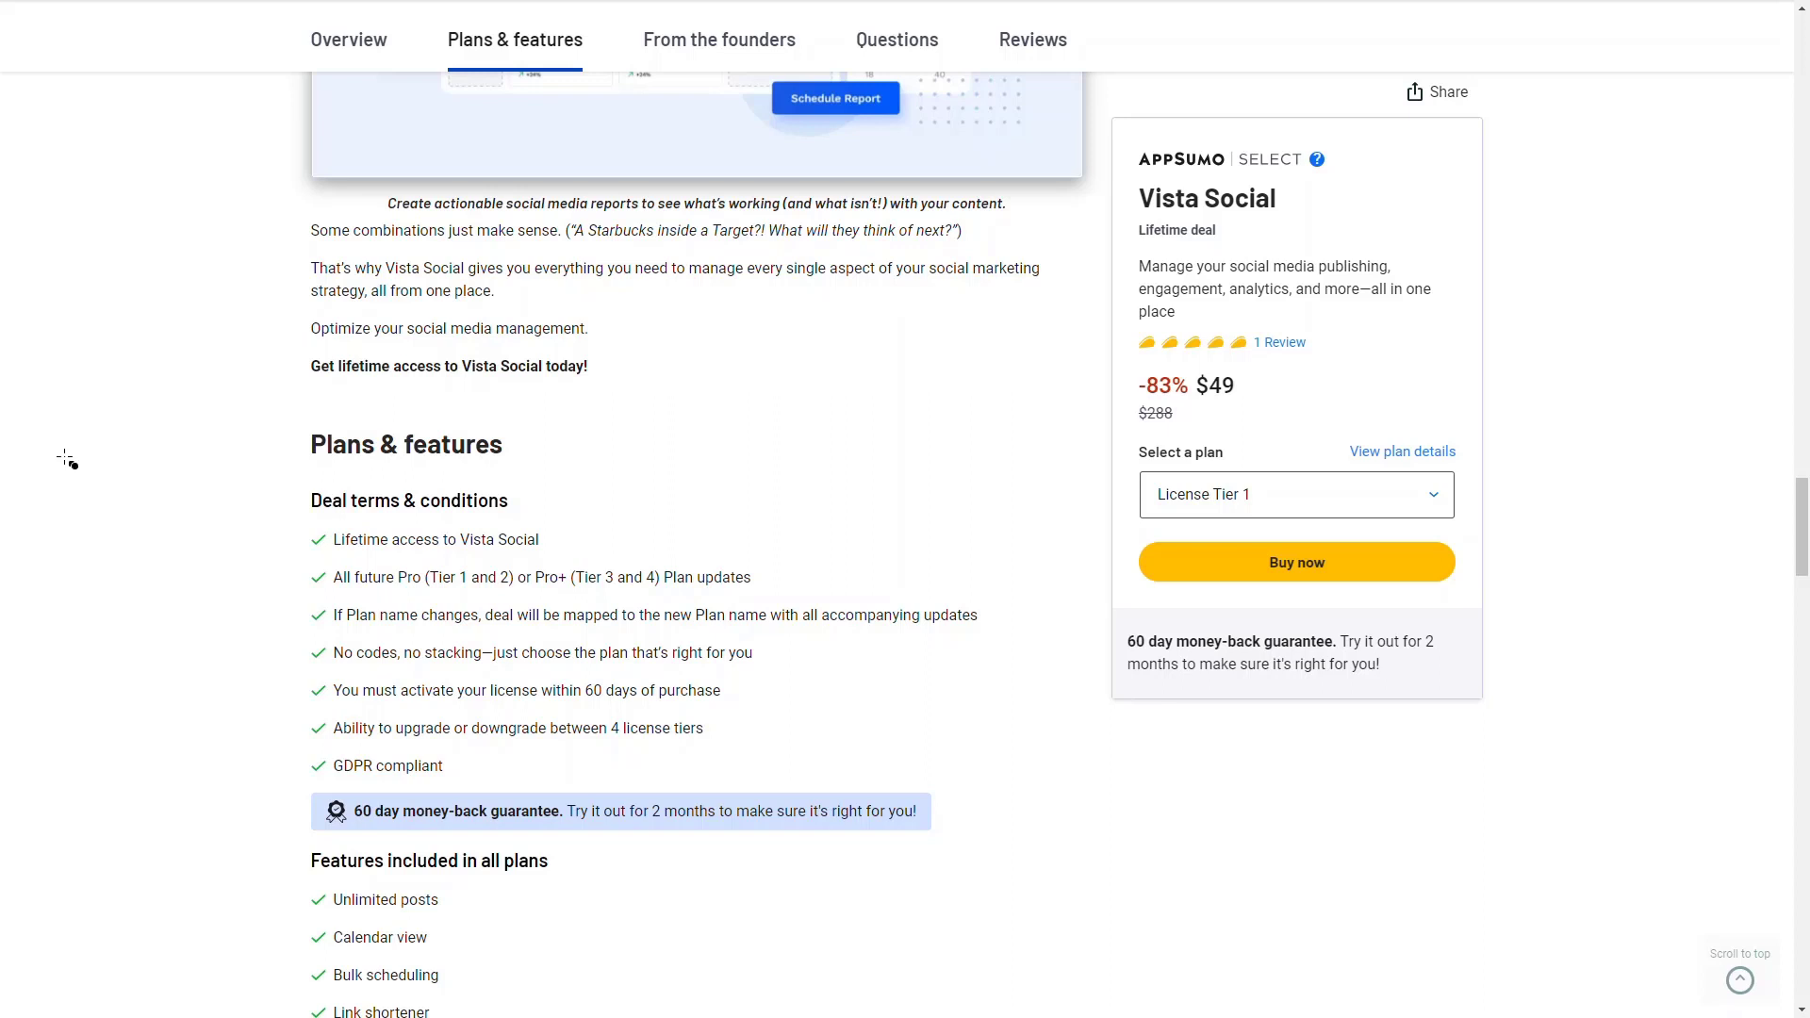
# - Examine the deal terms and conditions and the list of features included in all plans
pyautogui.moveTo(252, 406)
pyautogui.mouseDown()
pyautogui.moveTo(450, 469)
pyautogui.moveTo(717, 795)
pyautogui.moveTo(1071, 799)
pyautogui.mouseUp()
pyautogui.scroll(-4, 712, 739)
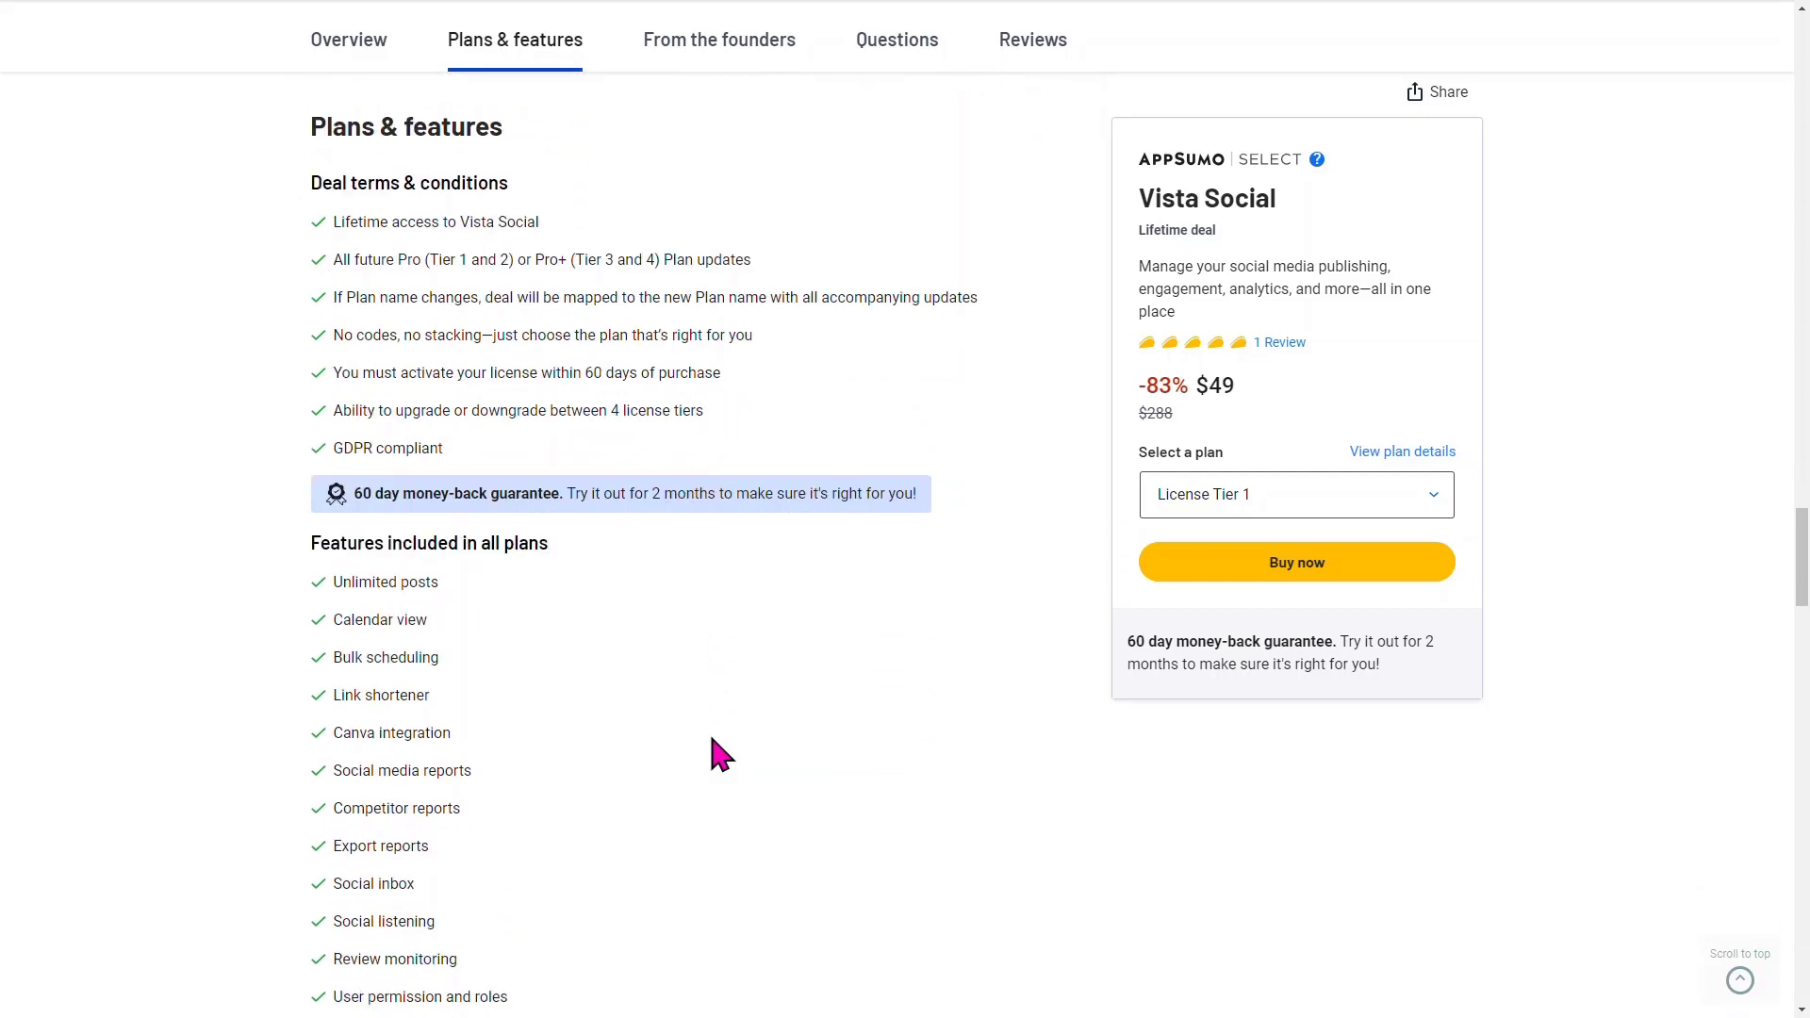
pyautogui.scroll(-1, 709, 744)
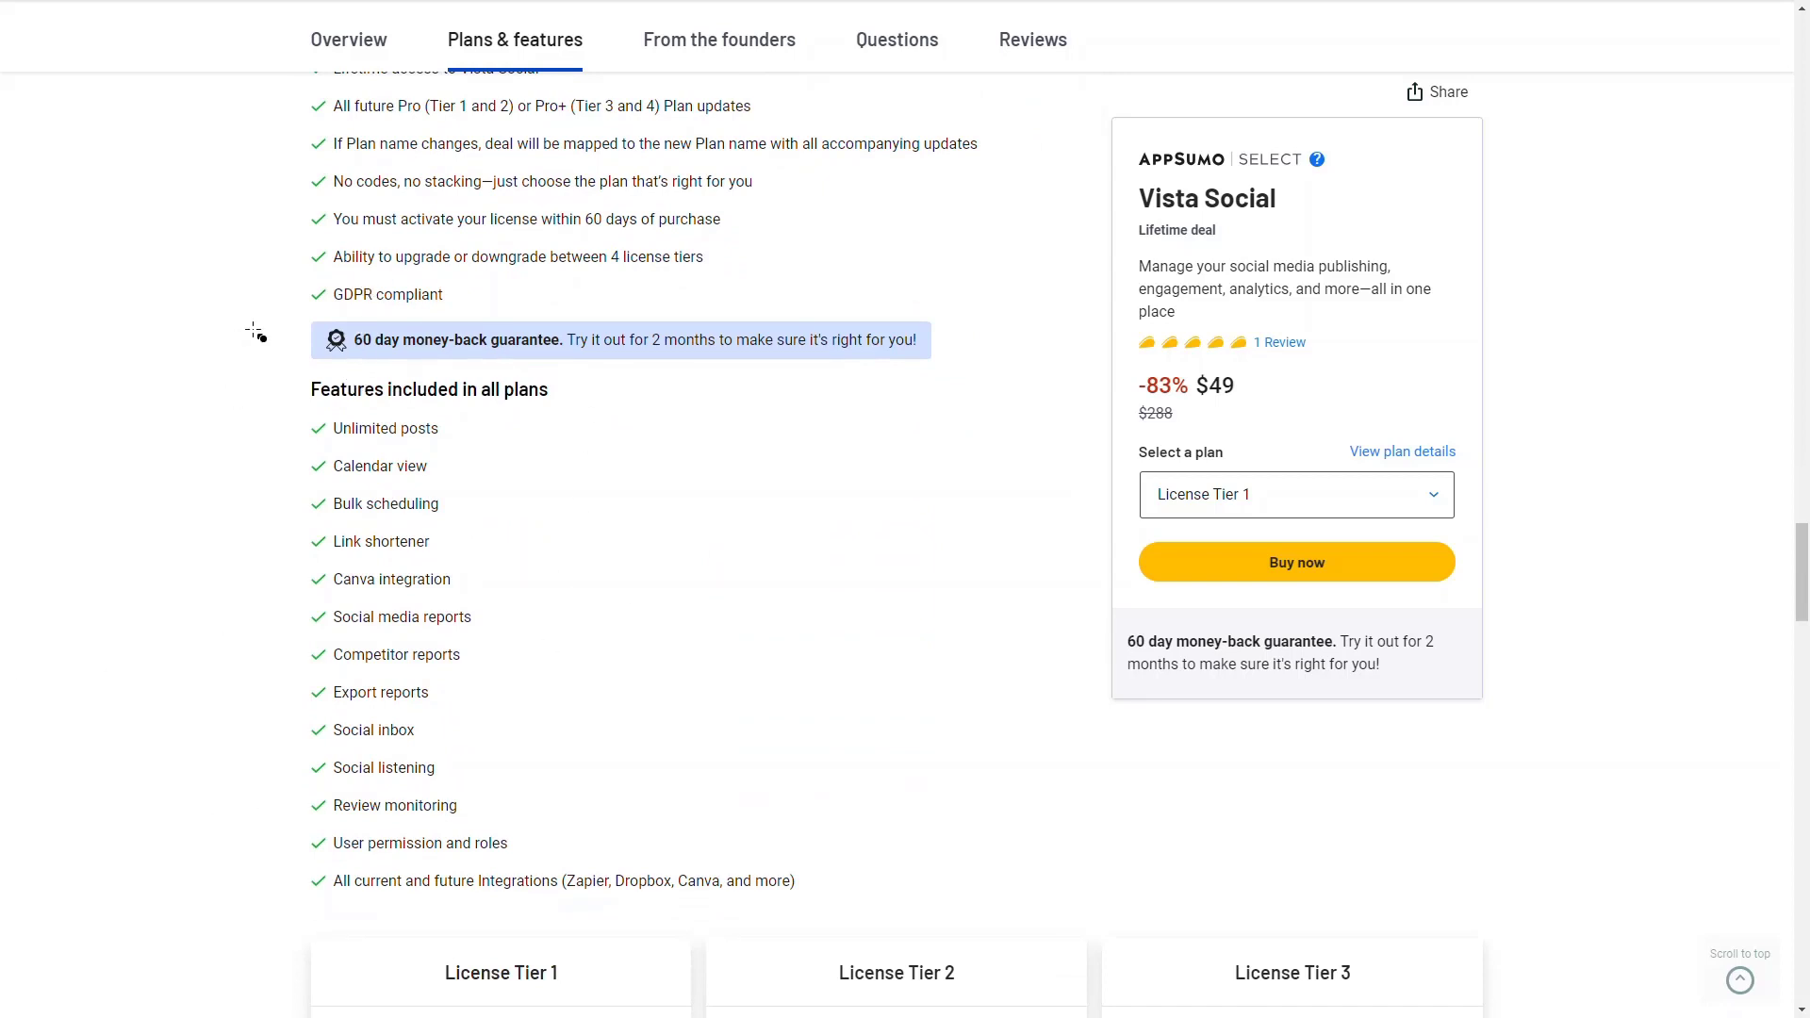
pyautogui.moveTo(255, 364)
pyautogui.mouseDown()
pyautogui.moveTo(953, 825)
pyautogui.moveTo(971, 905)
pyautogui.moveTo(1018, 926)
pyautogui.mouseUp()
pyautogui.moveTo(287, 702)
pyautogui.mouseDown()
pyautogui.moveTo(347, 747)
pyautogui.moveTo(548, 762)
pyautogui.mouseUp()
pyautogui.scroll(-1, 420, 848)
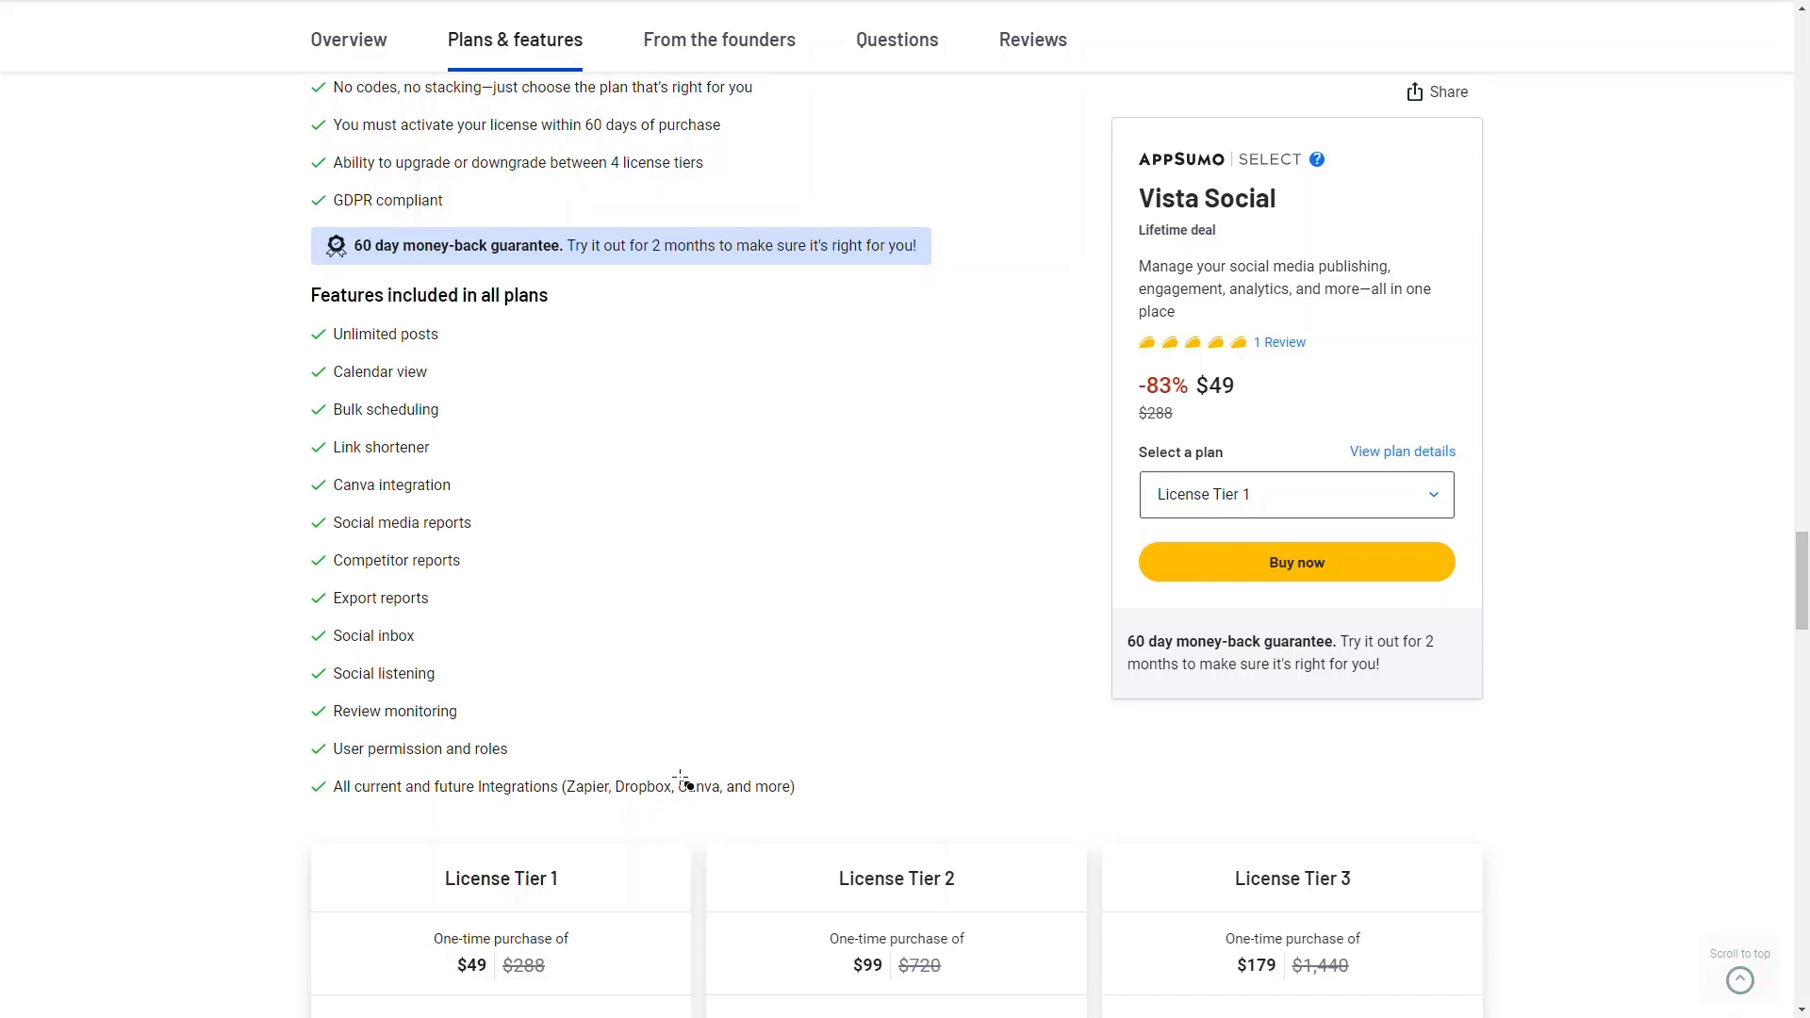
pyautogui.moveTo(672, 773)
pyautogui.mouseDown()
pyautogui.moveTo(686, 797)
pyautogui.moveTo(833, 812)
pyautogui.mouseUp()
pyautogui.click(720, 751)
# - Compare the License Tier 1 and License Tier 2 prices, user limits and social account limits
pyautogui.scroll(-3, 218, 791)
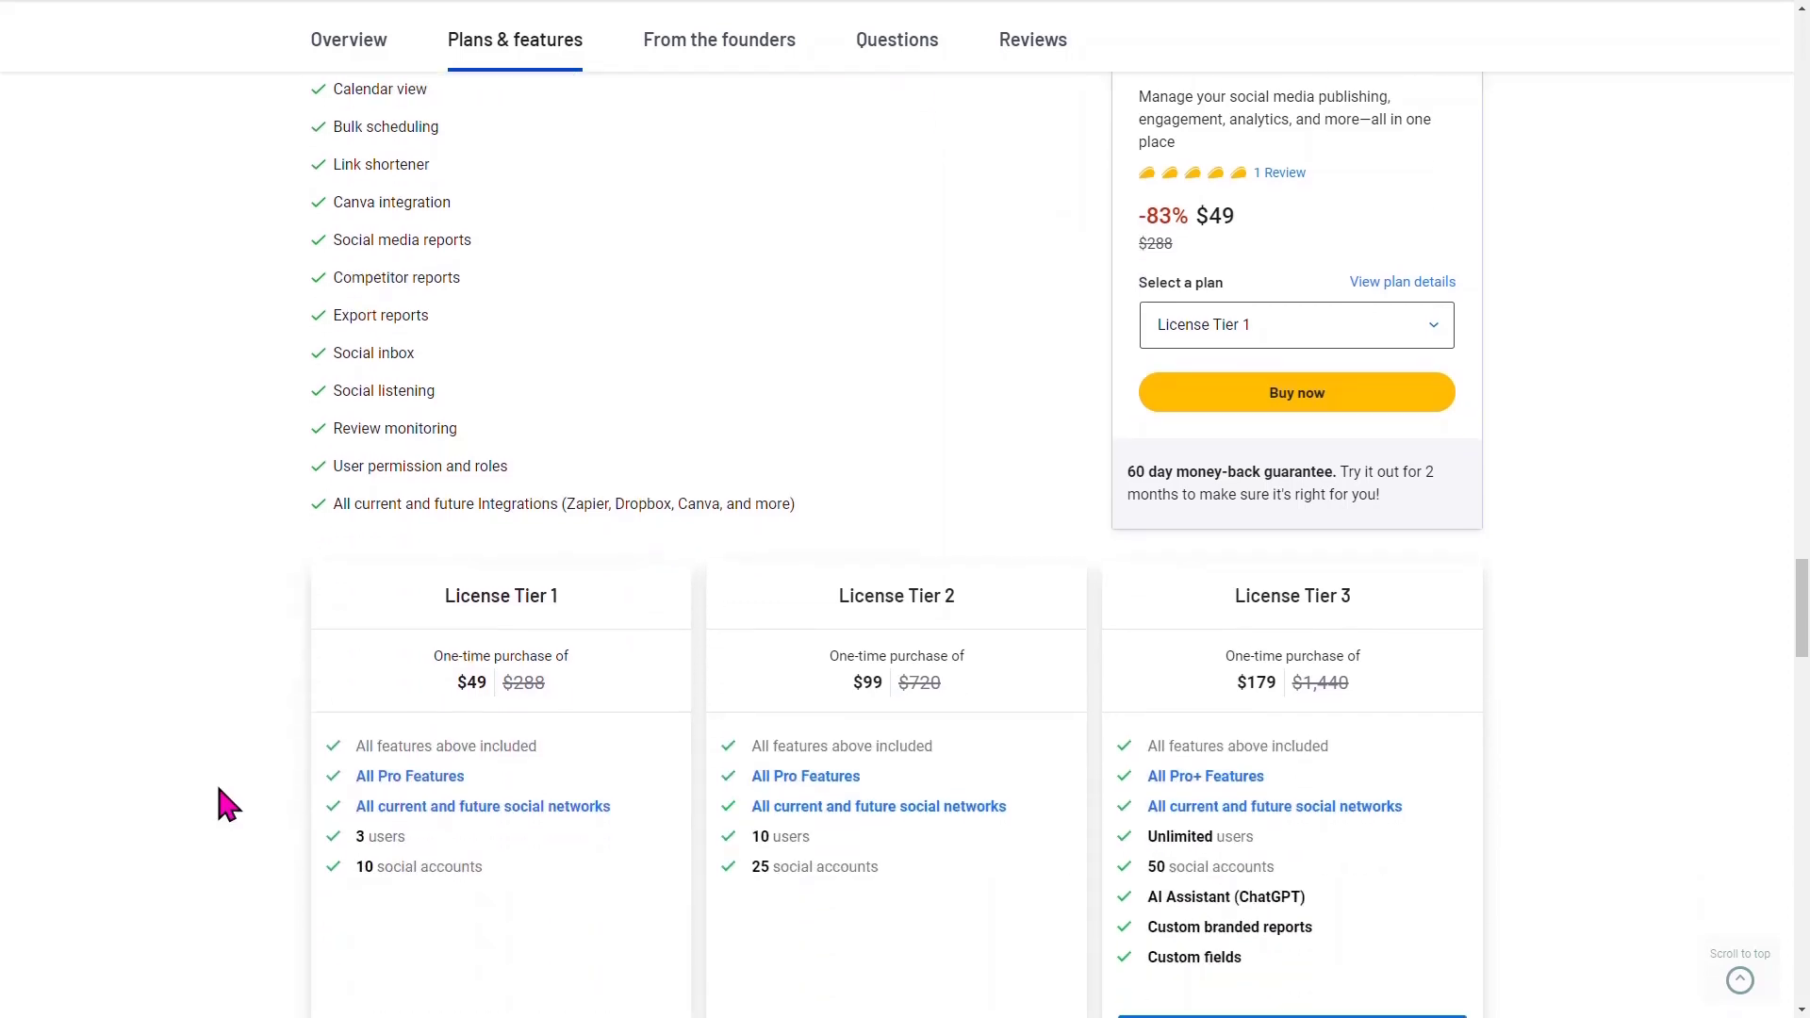
pyautogui.scroll(-2, 218, 790)
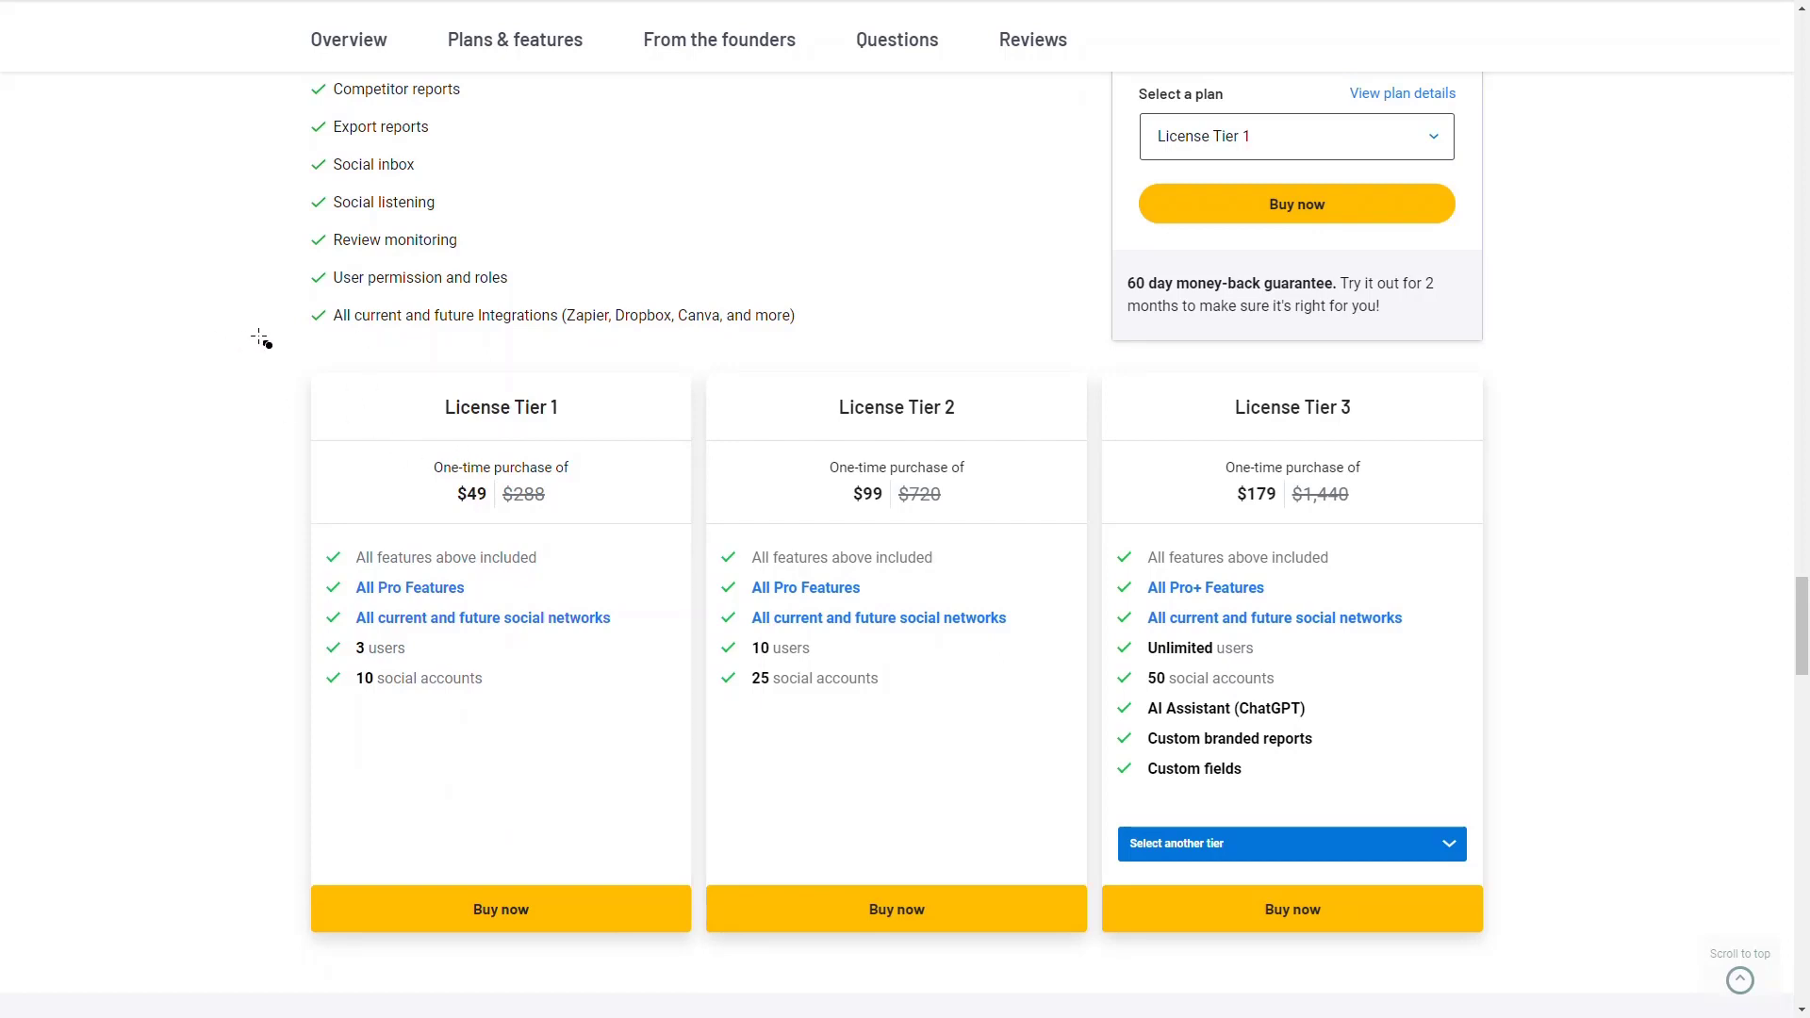
pyautogui.moveTo(275, 343)
pyautogui.mouseDown()
pyautogui.moveTo(477, 371)
pyautogui.moveTo(679, 1009)
pyautogui.moveTo(729, 1010)
pyautogui.moveTo(708, 990)
pyautogui.mouseUp()
pyautogui.moveTo(346, 658)
pyautogui.mouseDown()
pyautogui.moveTo(444, 721)
pyautogui.moveTo(574, 725)
pyautogui.mouseUp()
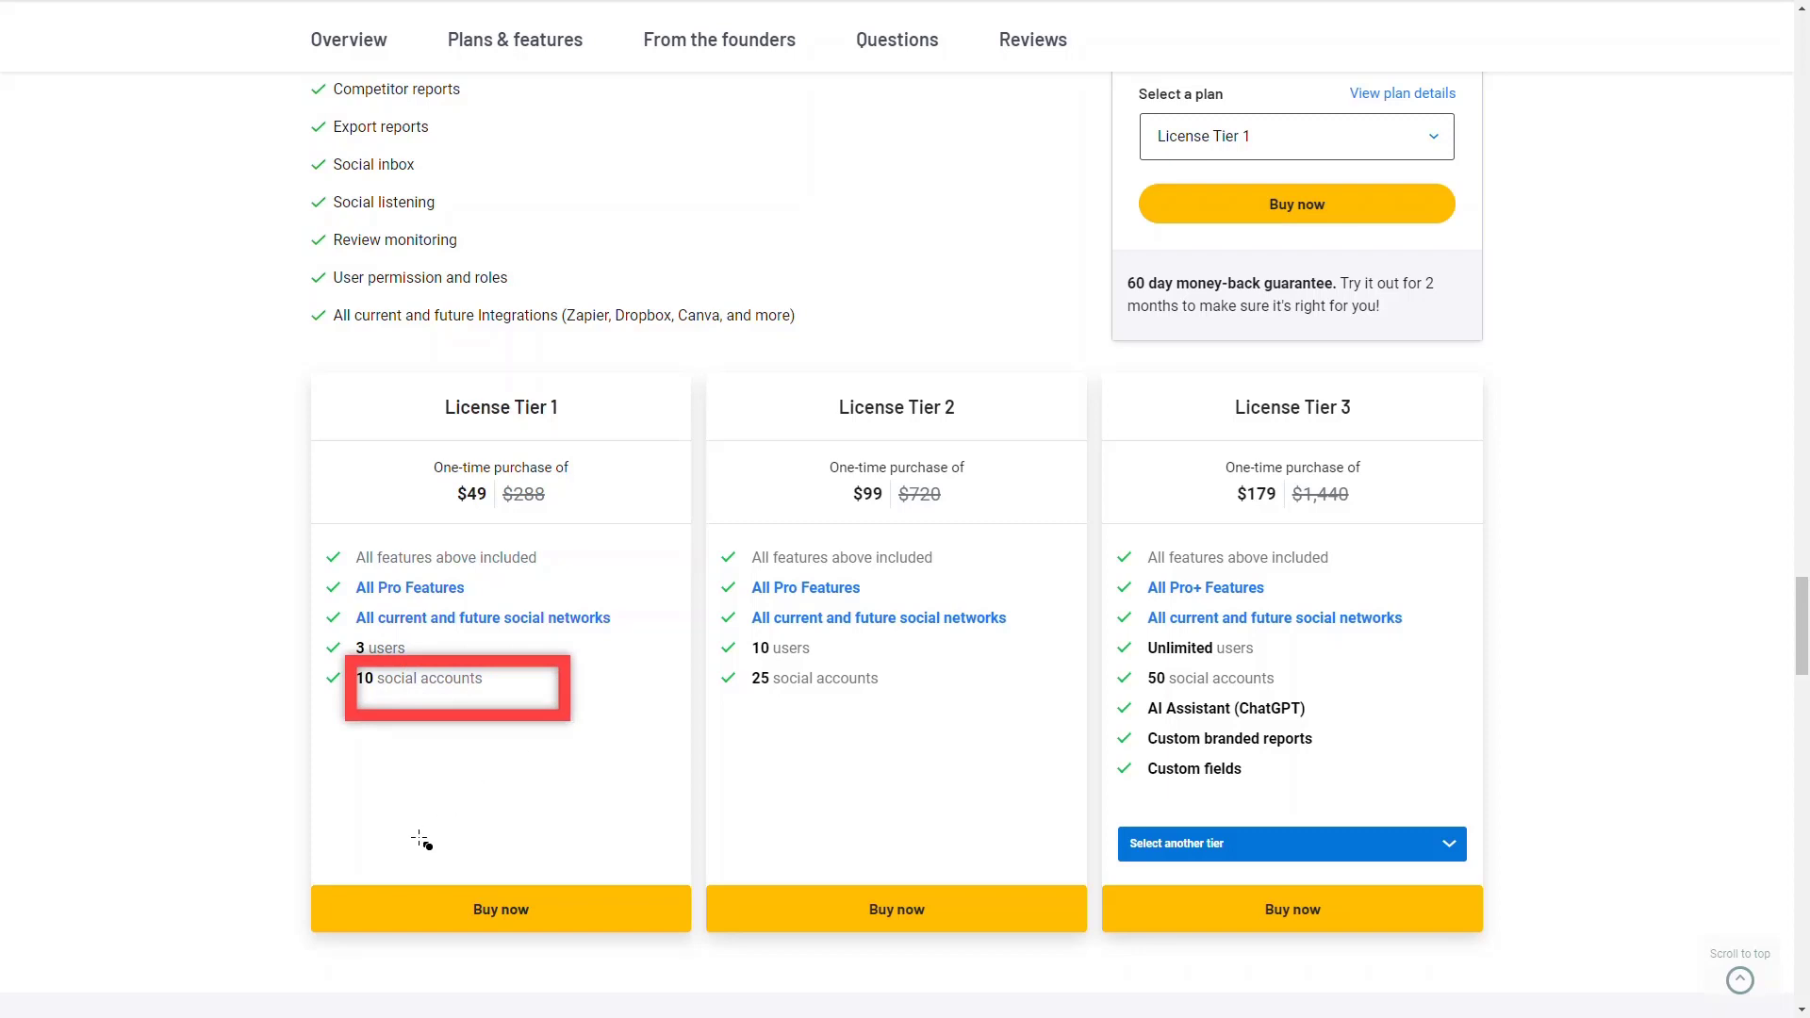
pyautogui.moveTo(698, 363)
pyautogui.mouseDown()
pyautogui.moveTo(905, 799)
pyautogui.moveTo(1123, 961)
pyautogui.mouseUp()
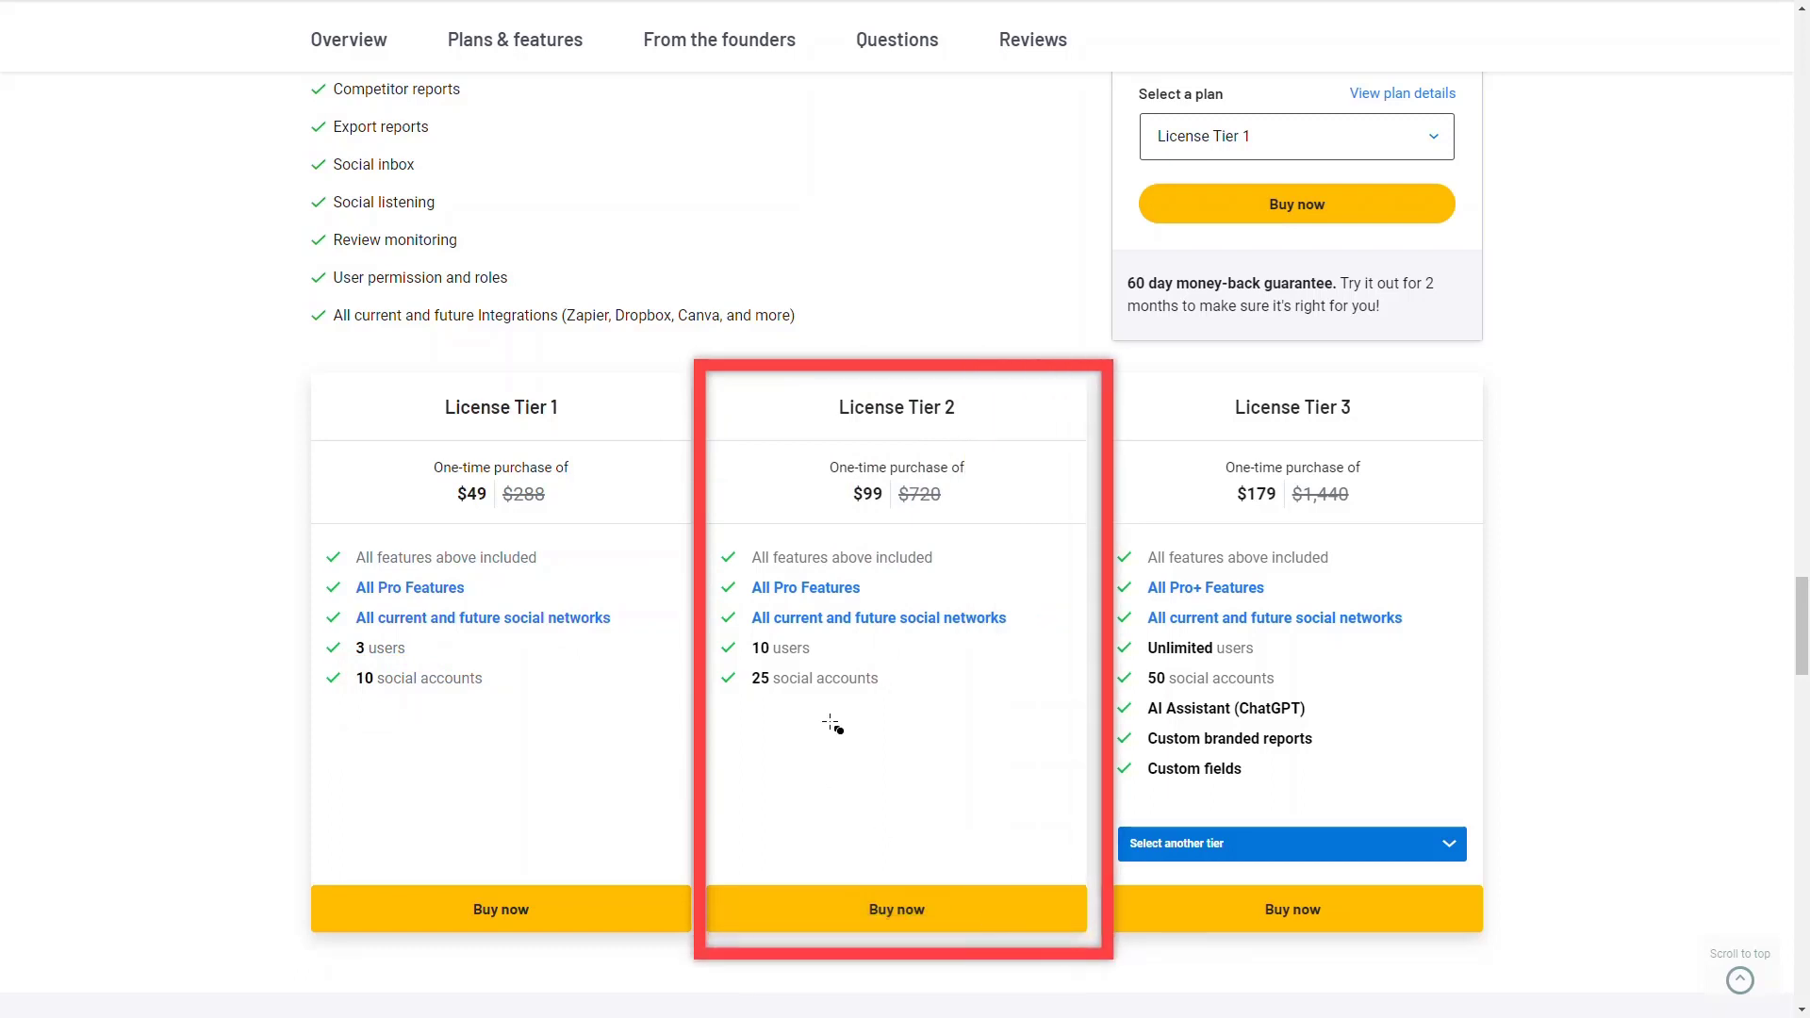
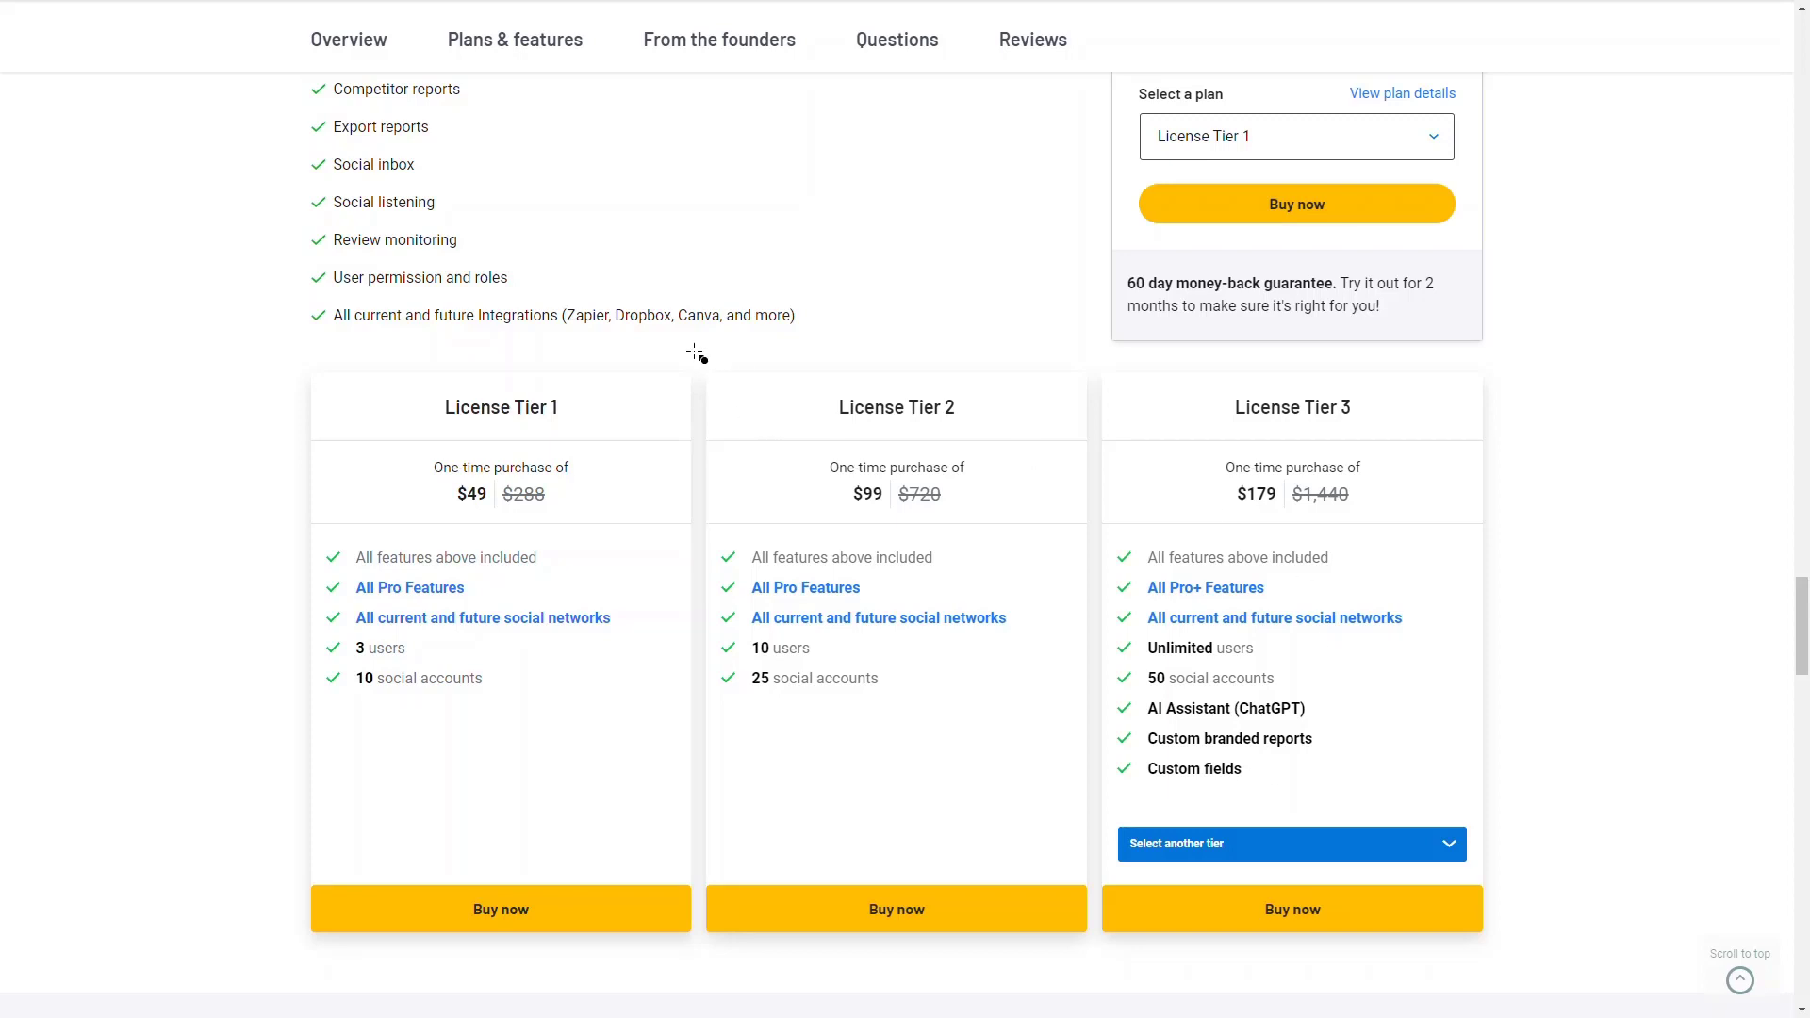
pyautogui.moveTo(696, 356)
pyautogui.mouseDown()
pyautogui.moveTo(865, 971)
pyautogui.moveTo(1112, 976)
pyautogui.moveTo(1108, 960)
pyautogui.mouseUp()
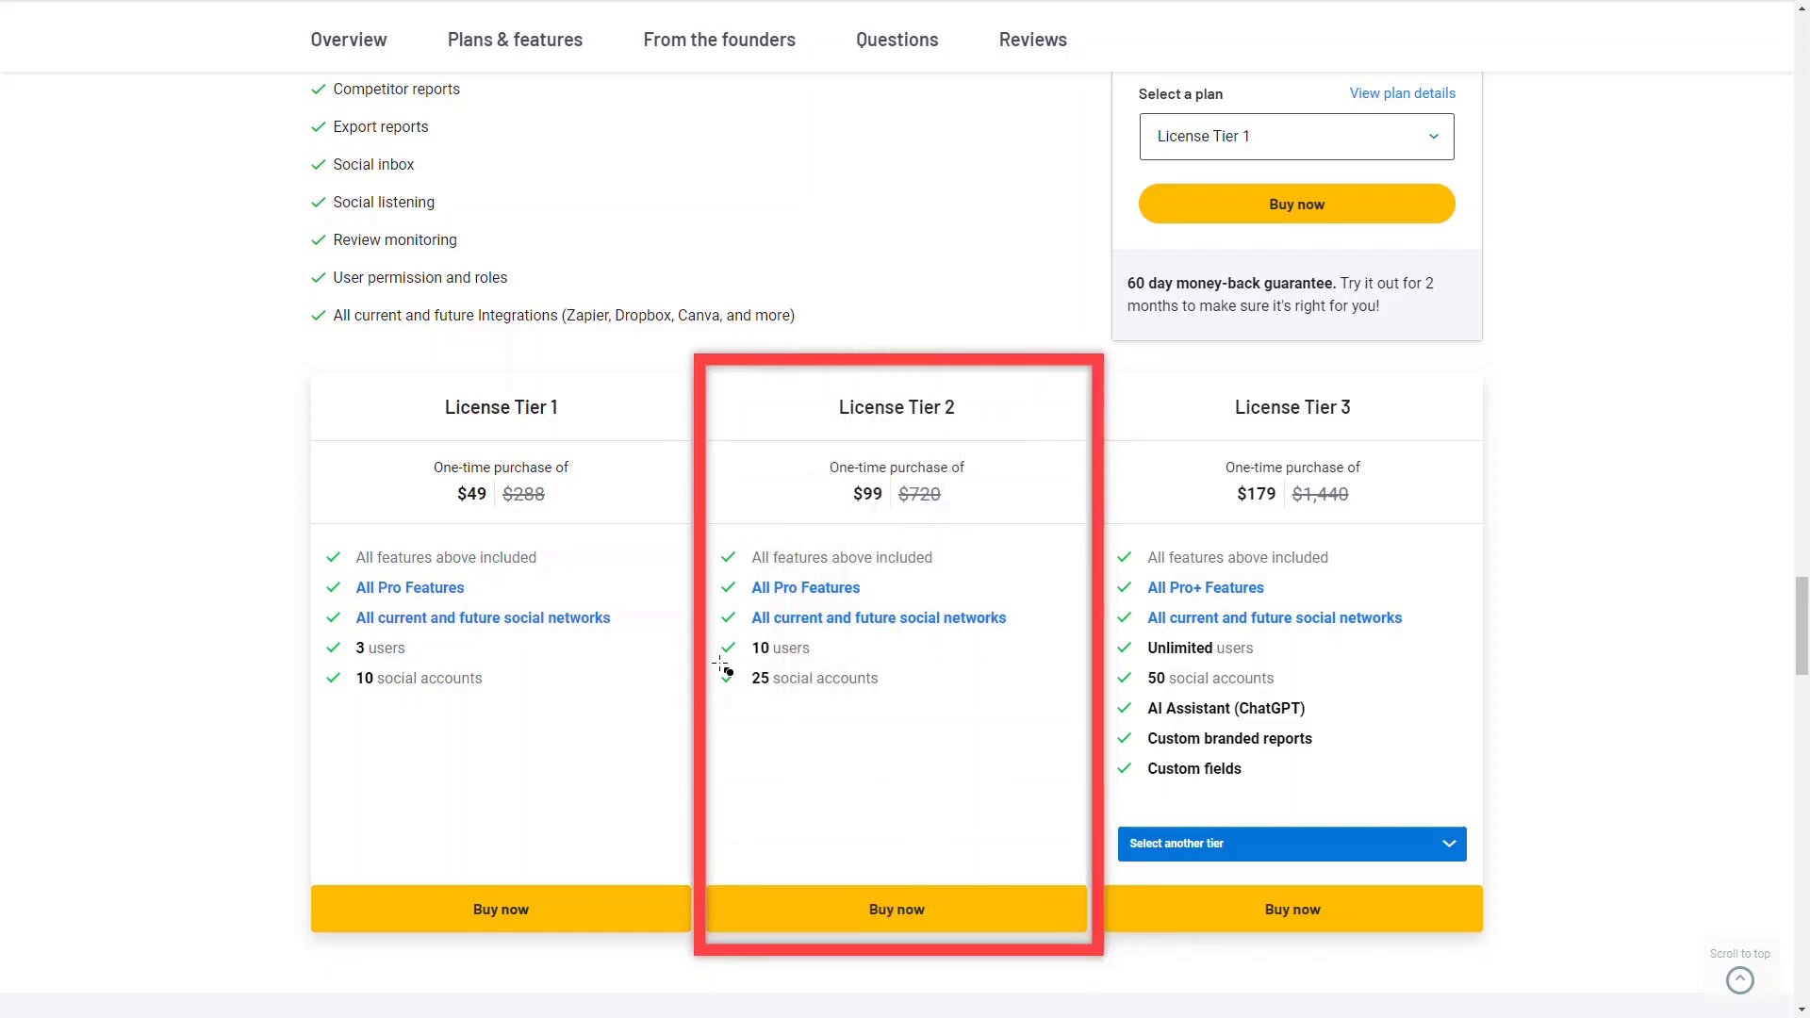
pyautogui.moveTo(720, 664); pyautogui.dragTo(935, 732)
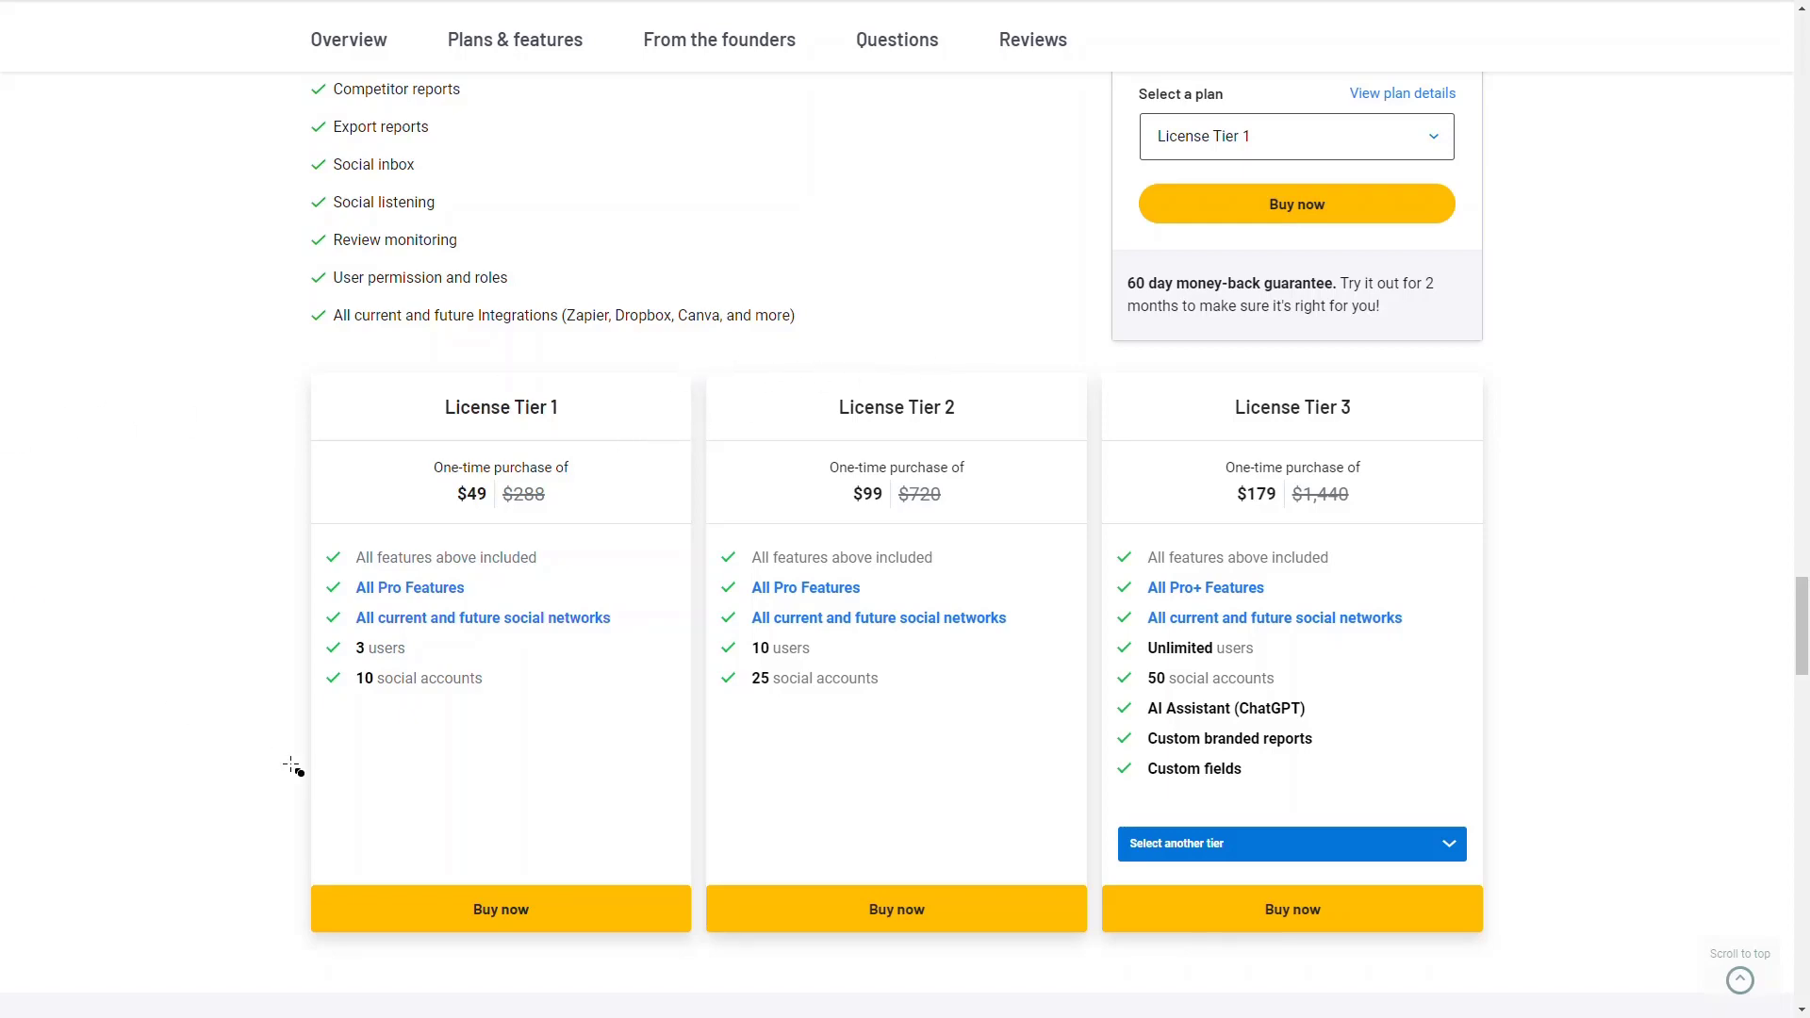
pyautogui.scroll(4, 292, 765)
pyautogui.scroll(15, 360, 643)
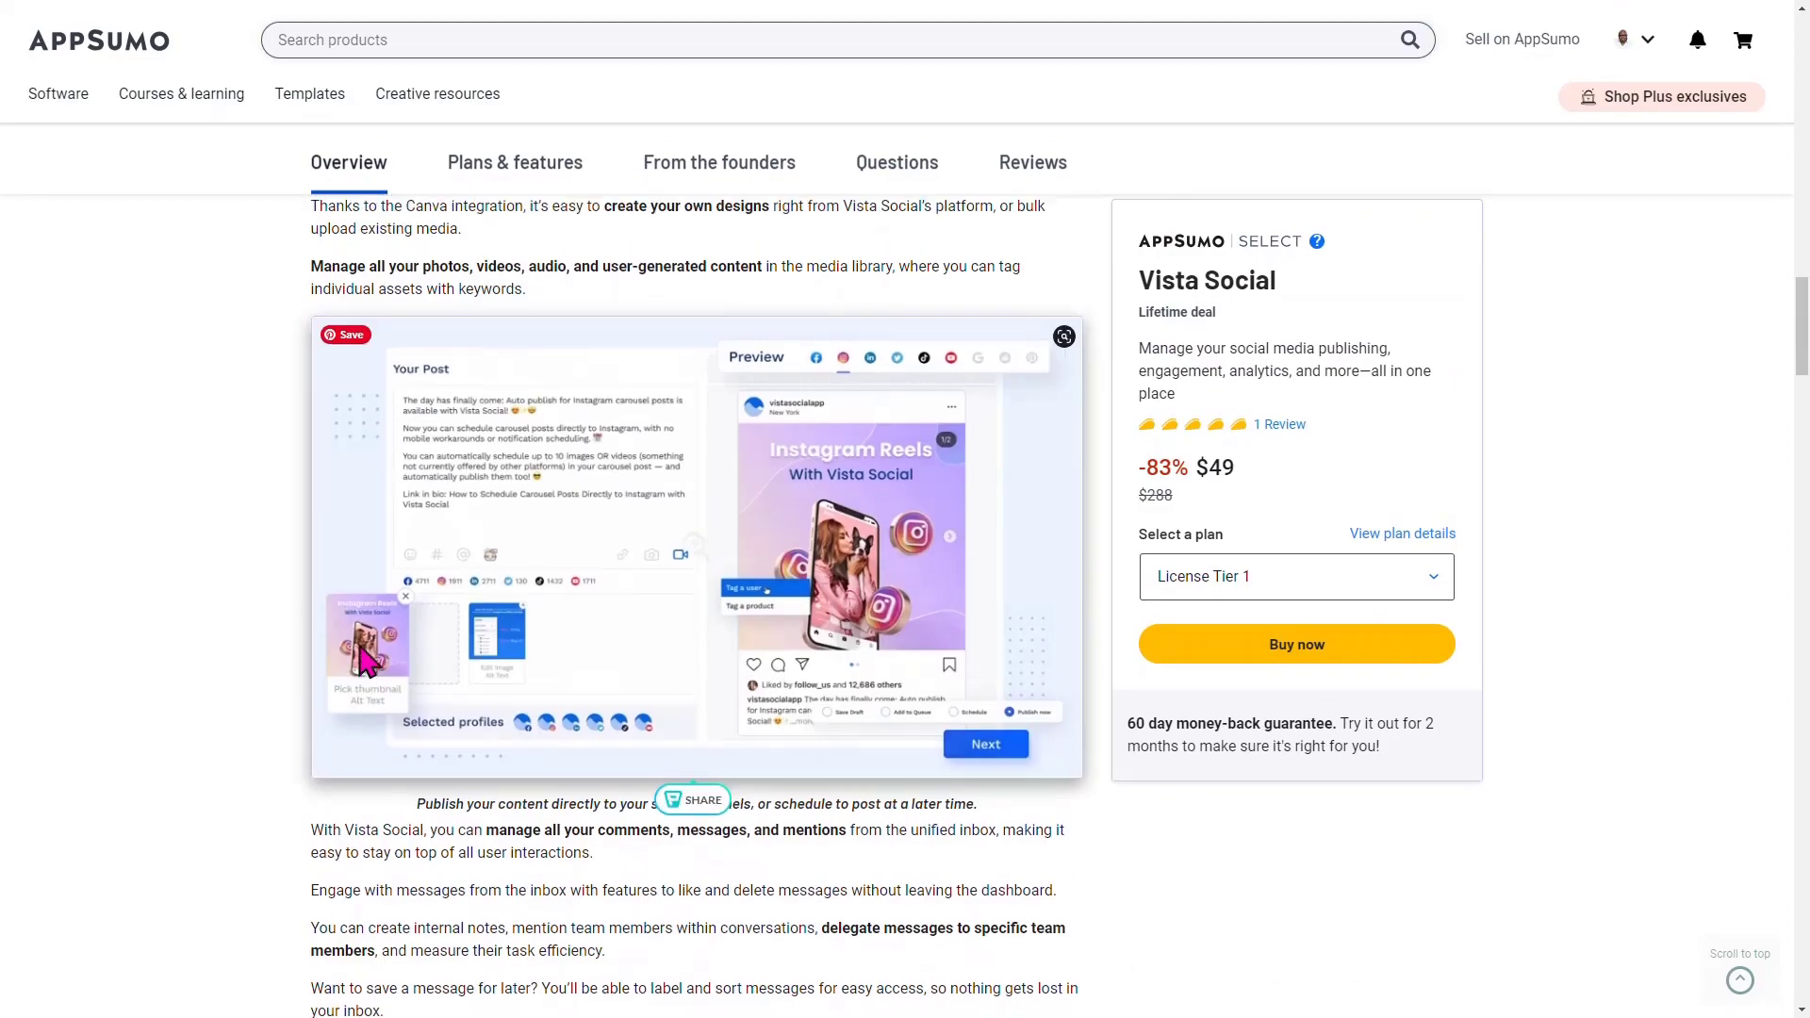
pyautogui.scroll(12, 376, 646)
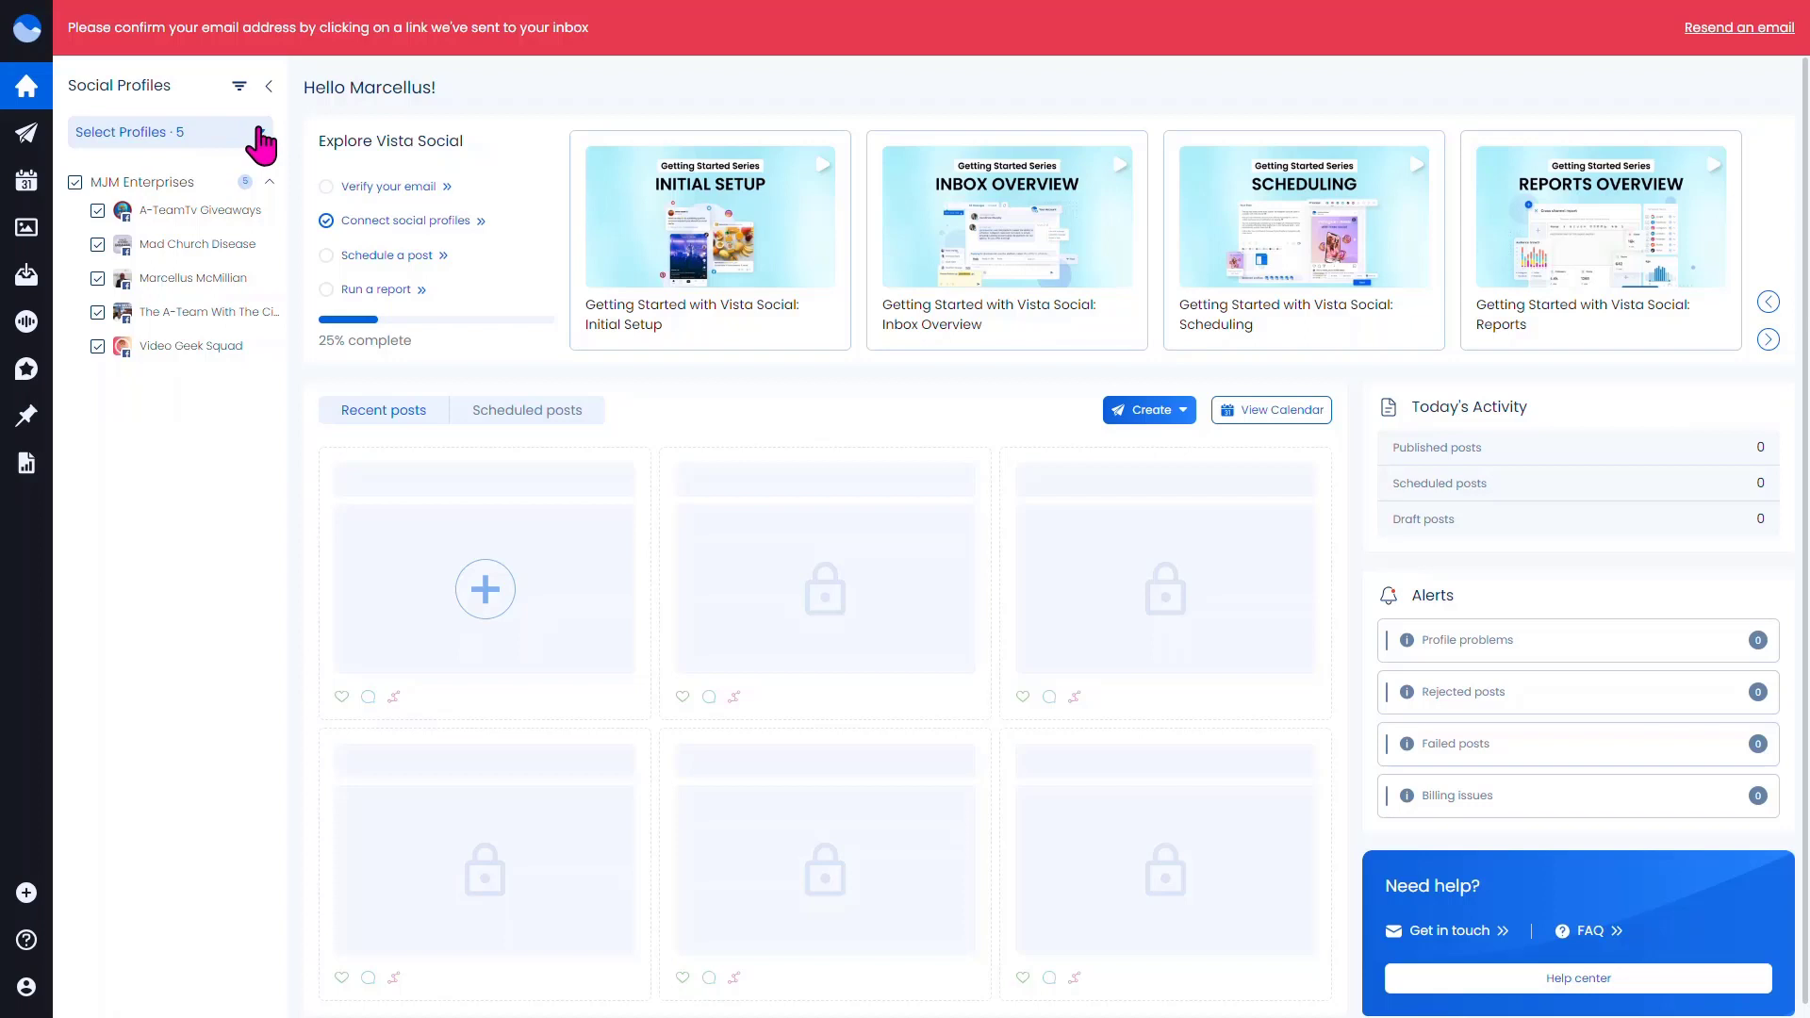
# - Start a new post in Vista Social with only the Video Geek Squad profile selected for publishing
pyautogui.moveTo(38, 144)
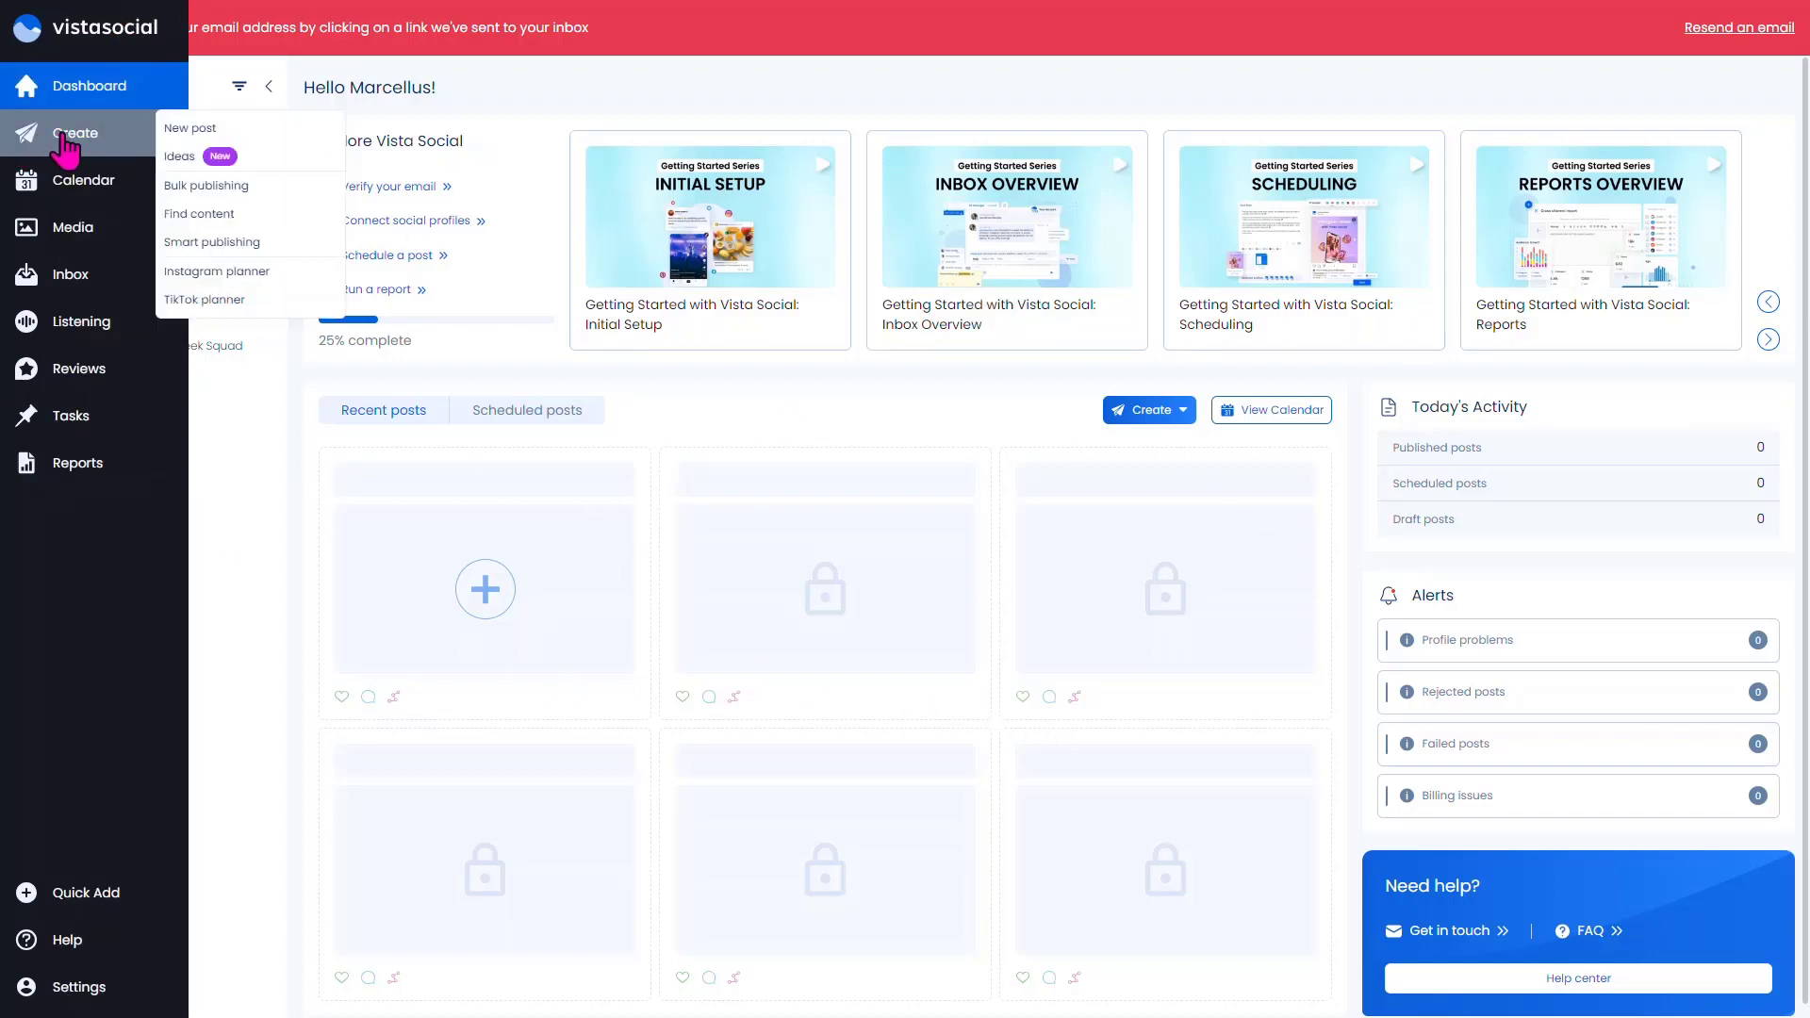
pyautogui.click(200, 130)
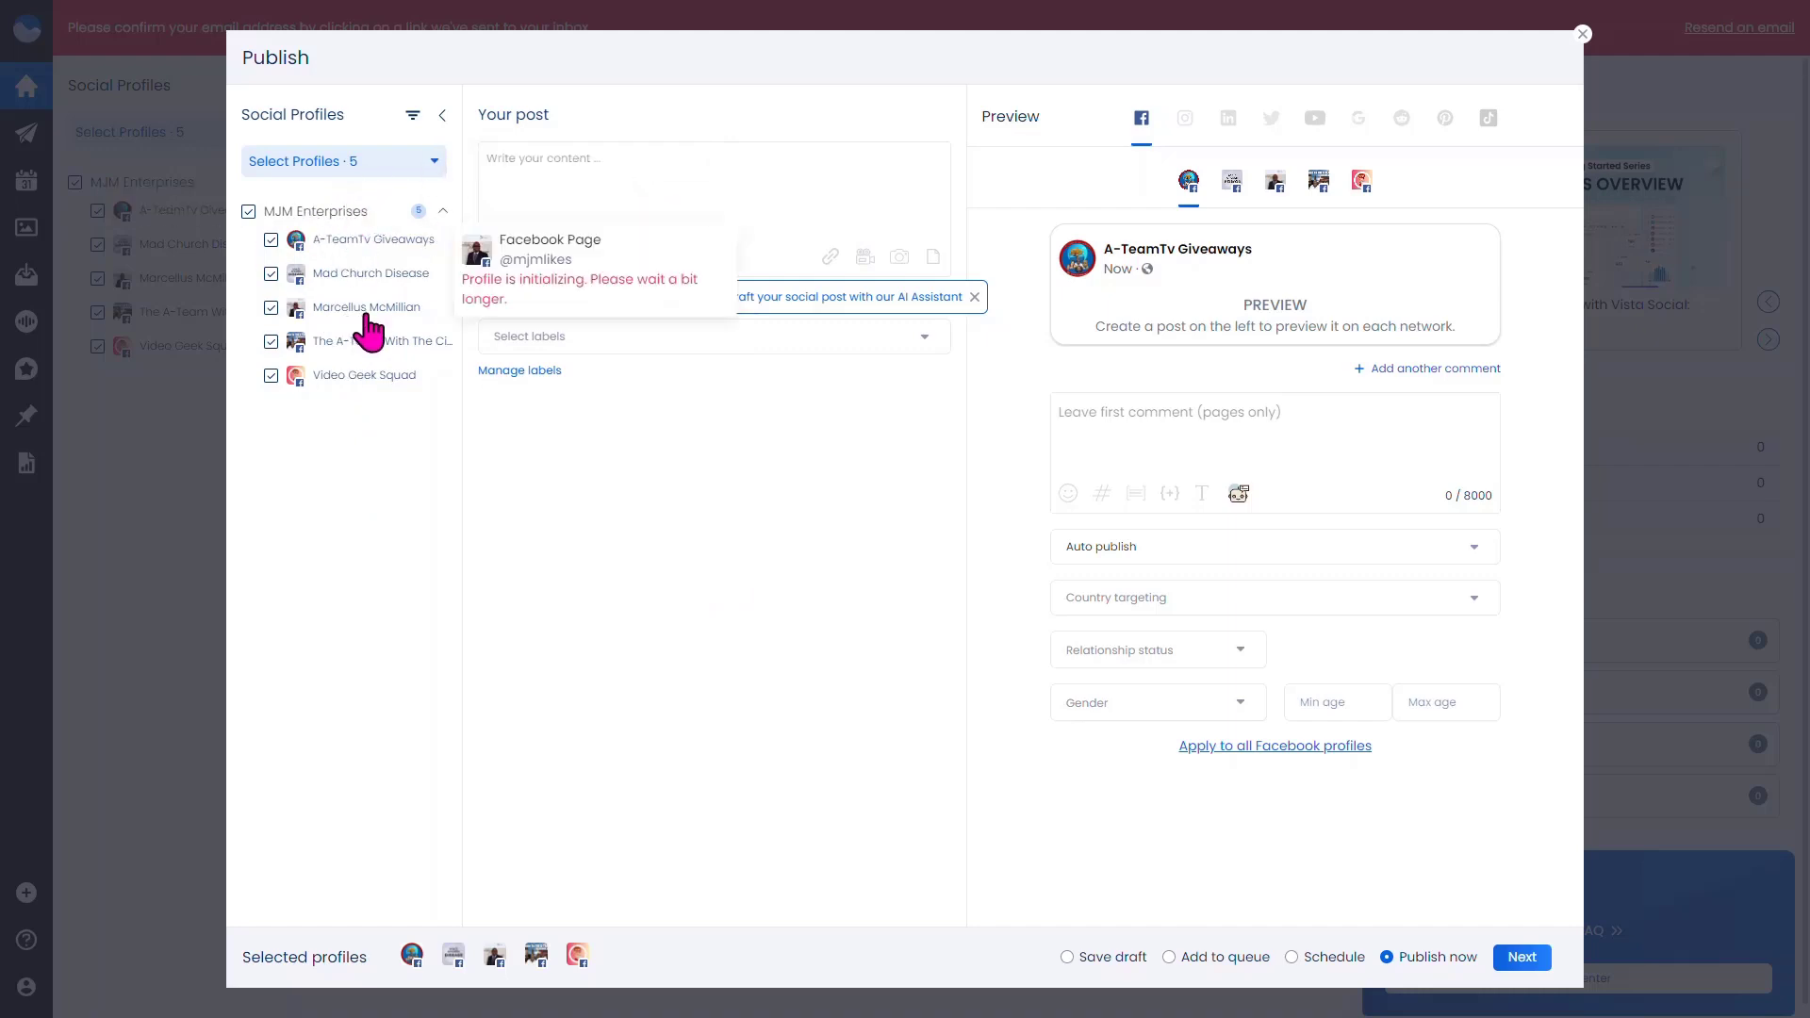
pyautogui.click(271, 341)
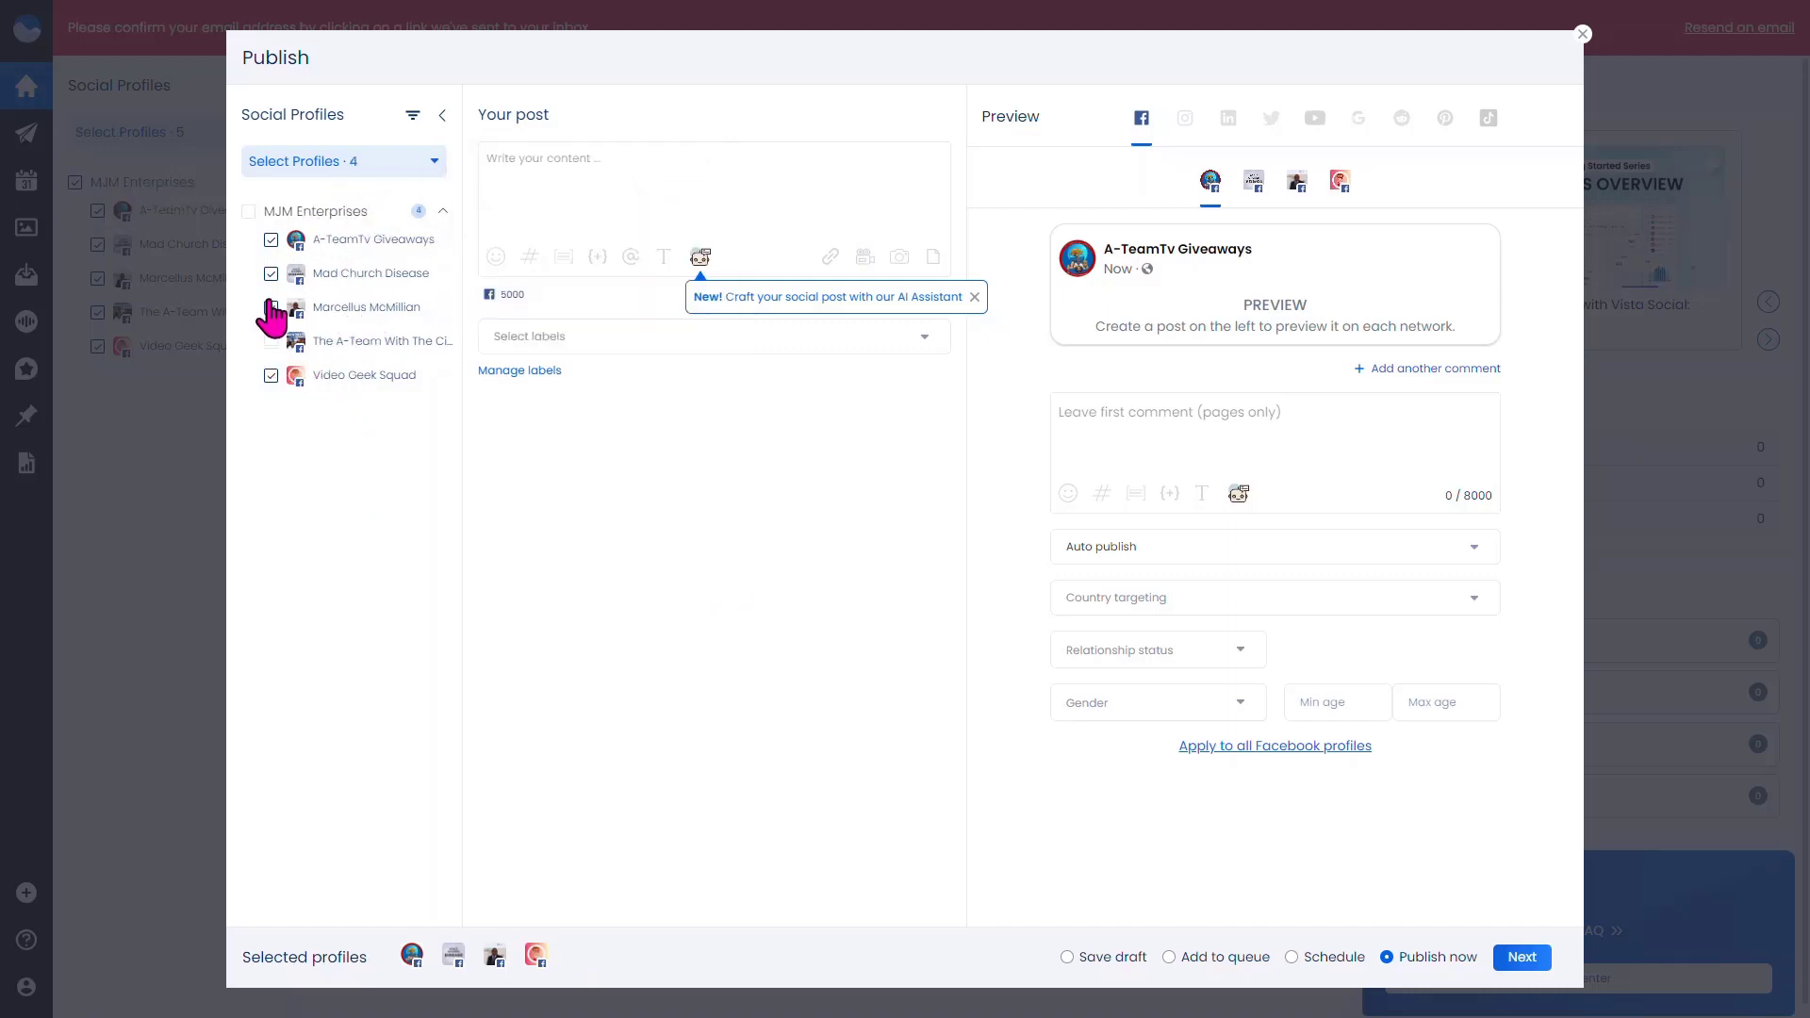
pyautogui.click(270, 308)
pyautogui.click(270, 273)
pyautogui.click(271, 239)
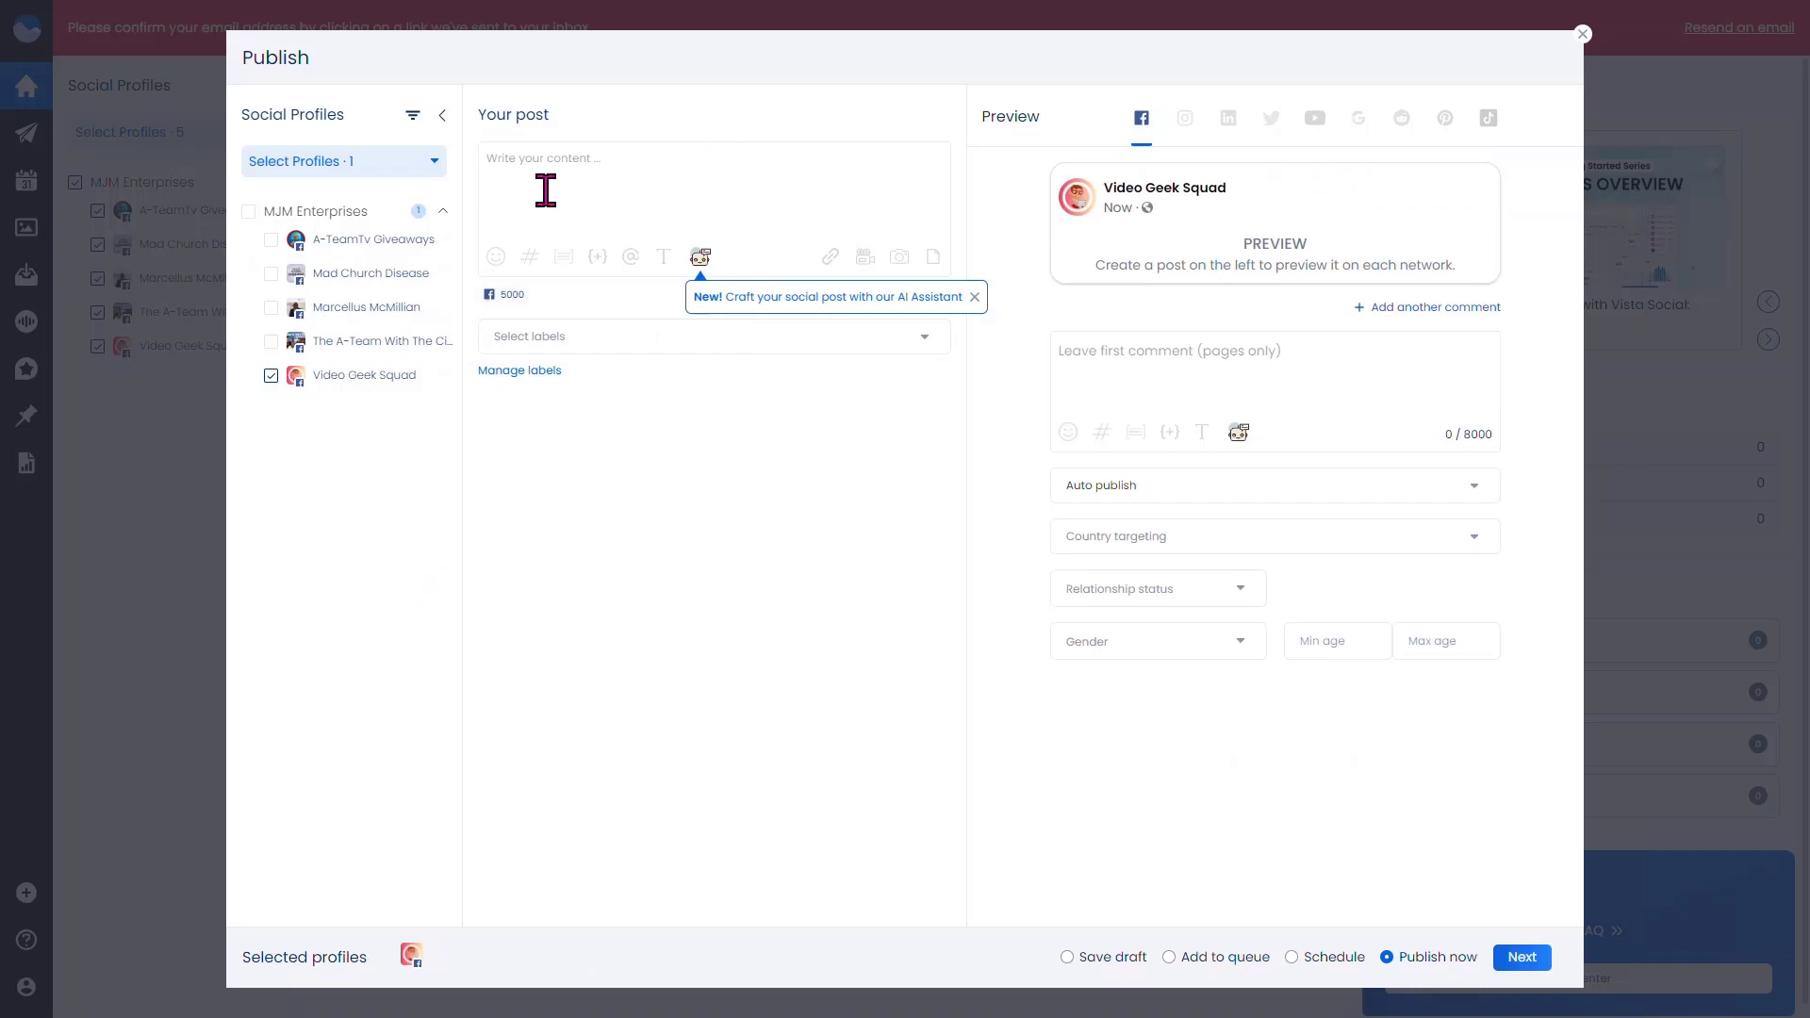
# - Write "Hello everybody I am here" as the post content, followed by a line break
pyautogui.click(552, 162)
pyautogui.write('Hello')
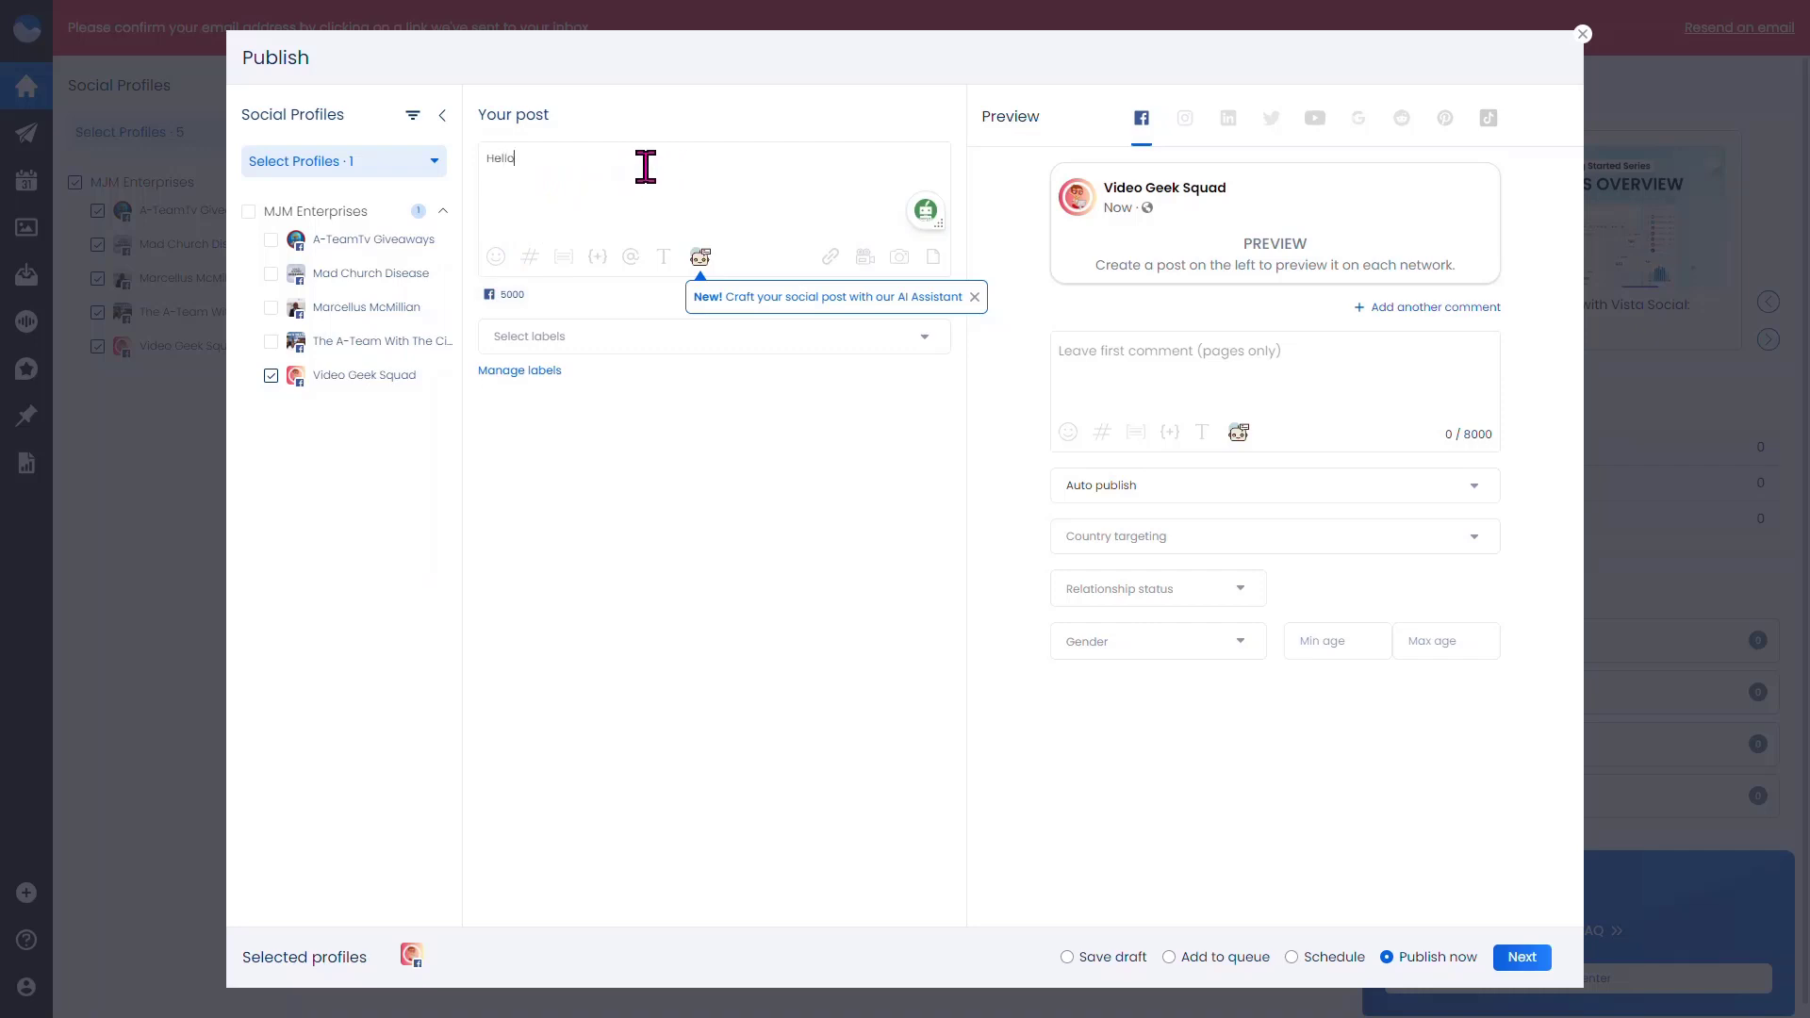
pyautogui.write(' everybo')
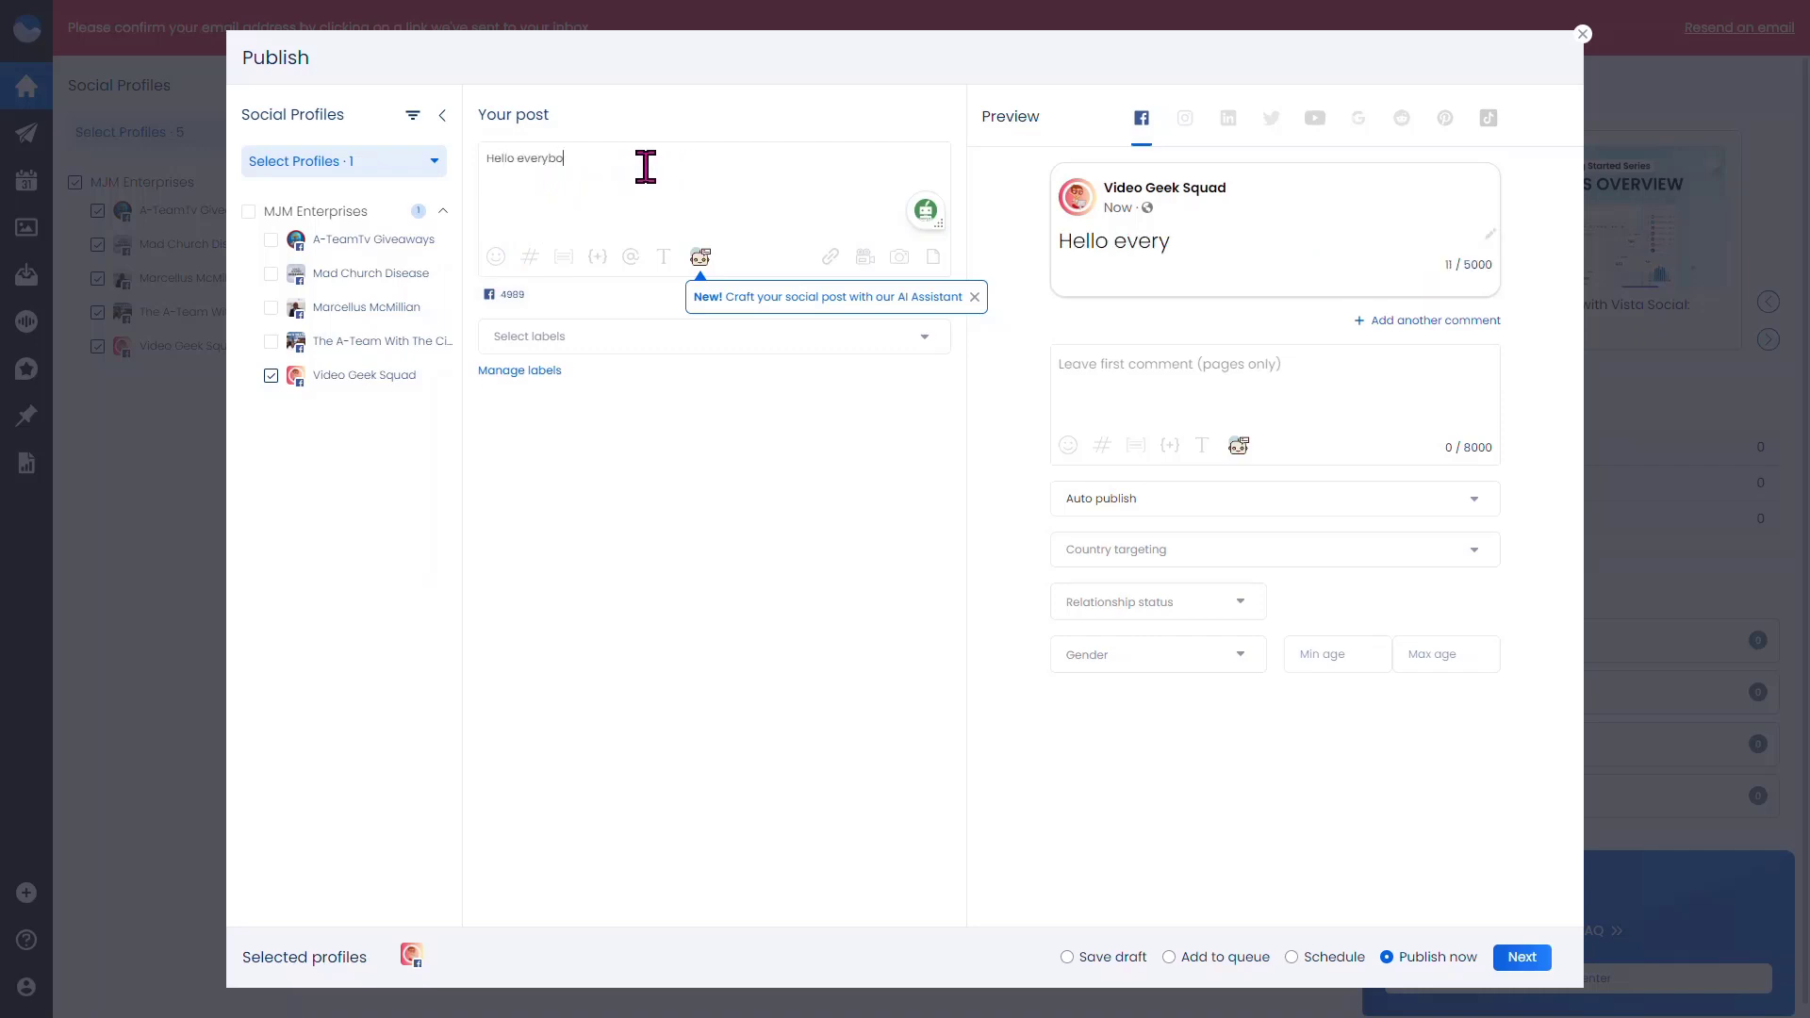
pyautogui.write('dy I am here')
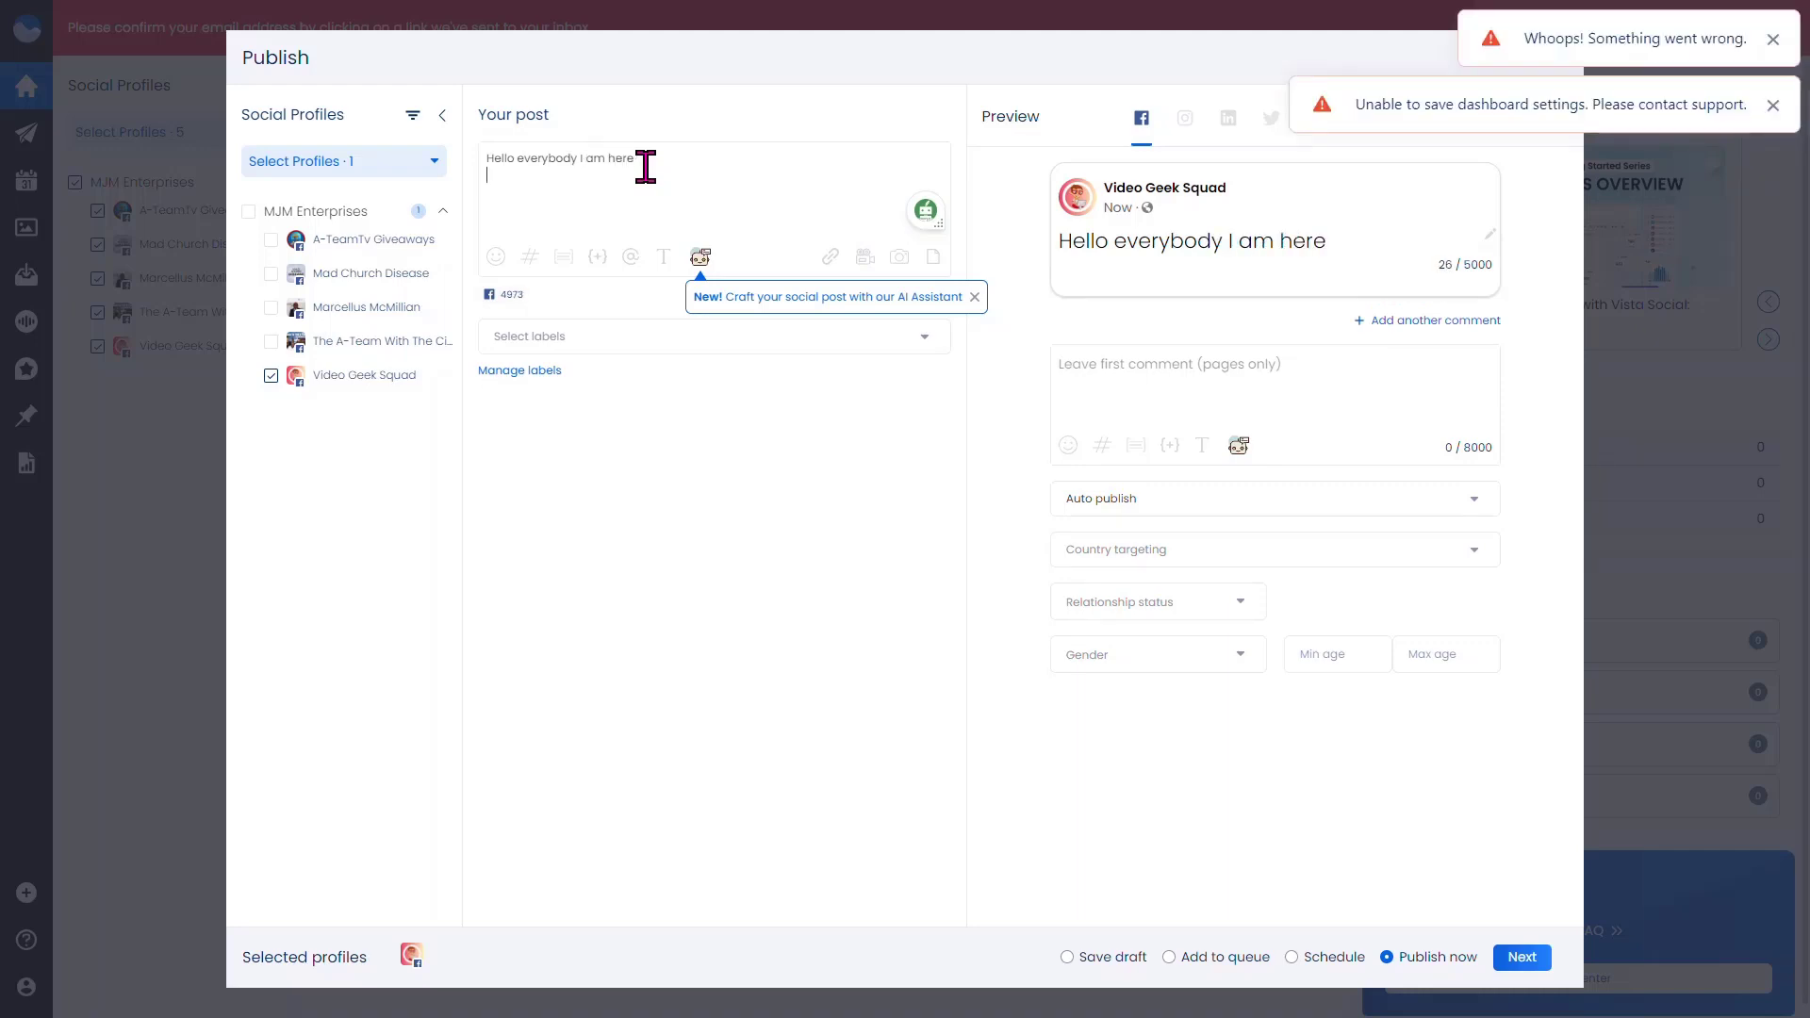
pyautogui.press('Return')
# - Check the saved hashtag search for the post and close it without adding a hashtag
pyautogui.click(530, 258)
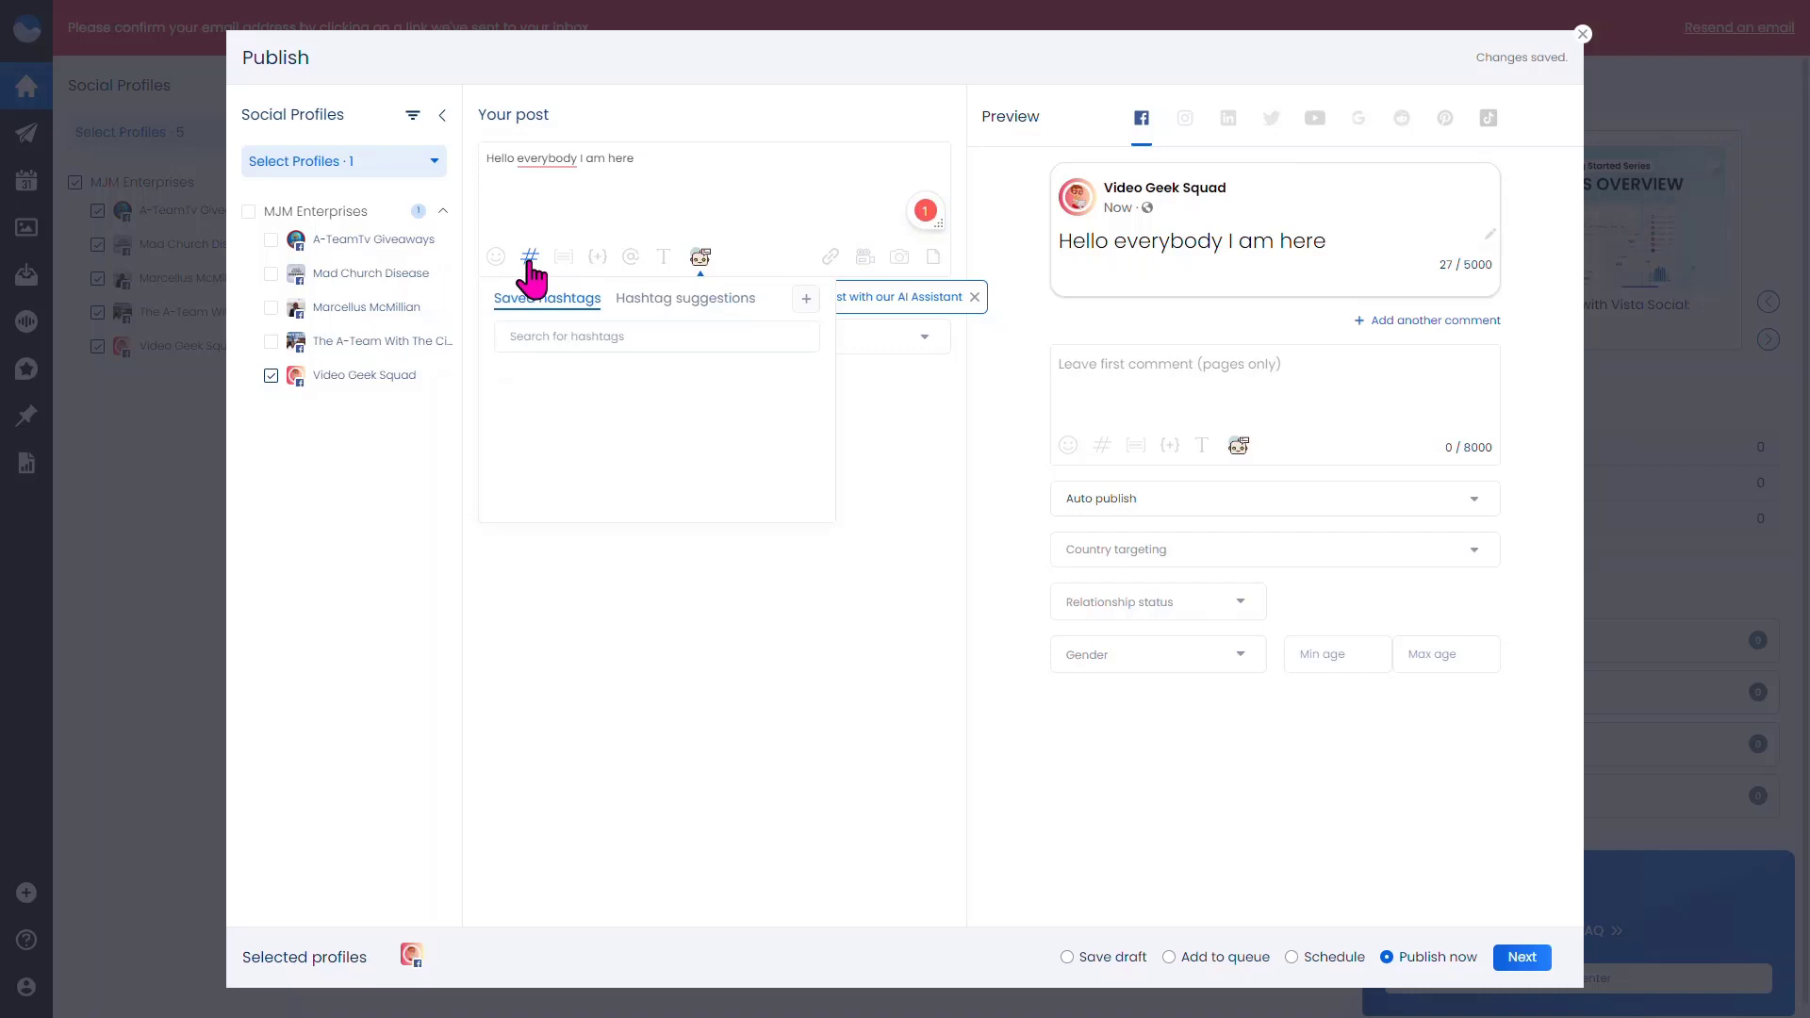
pyautogui.click(581, 337)
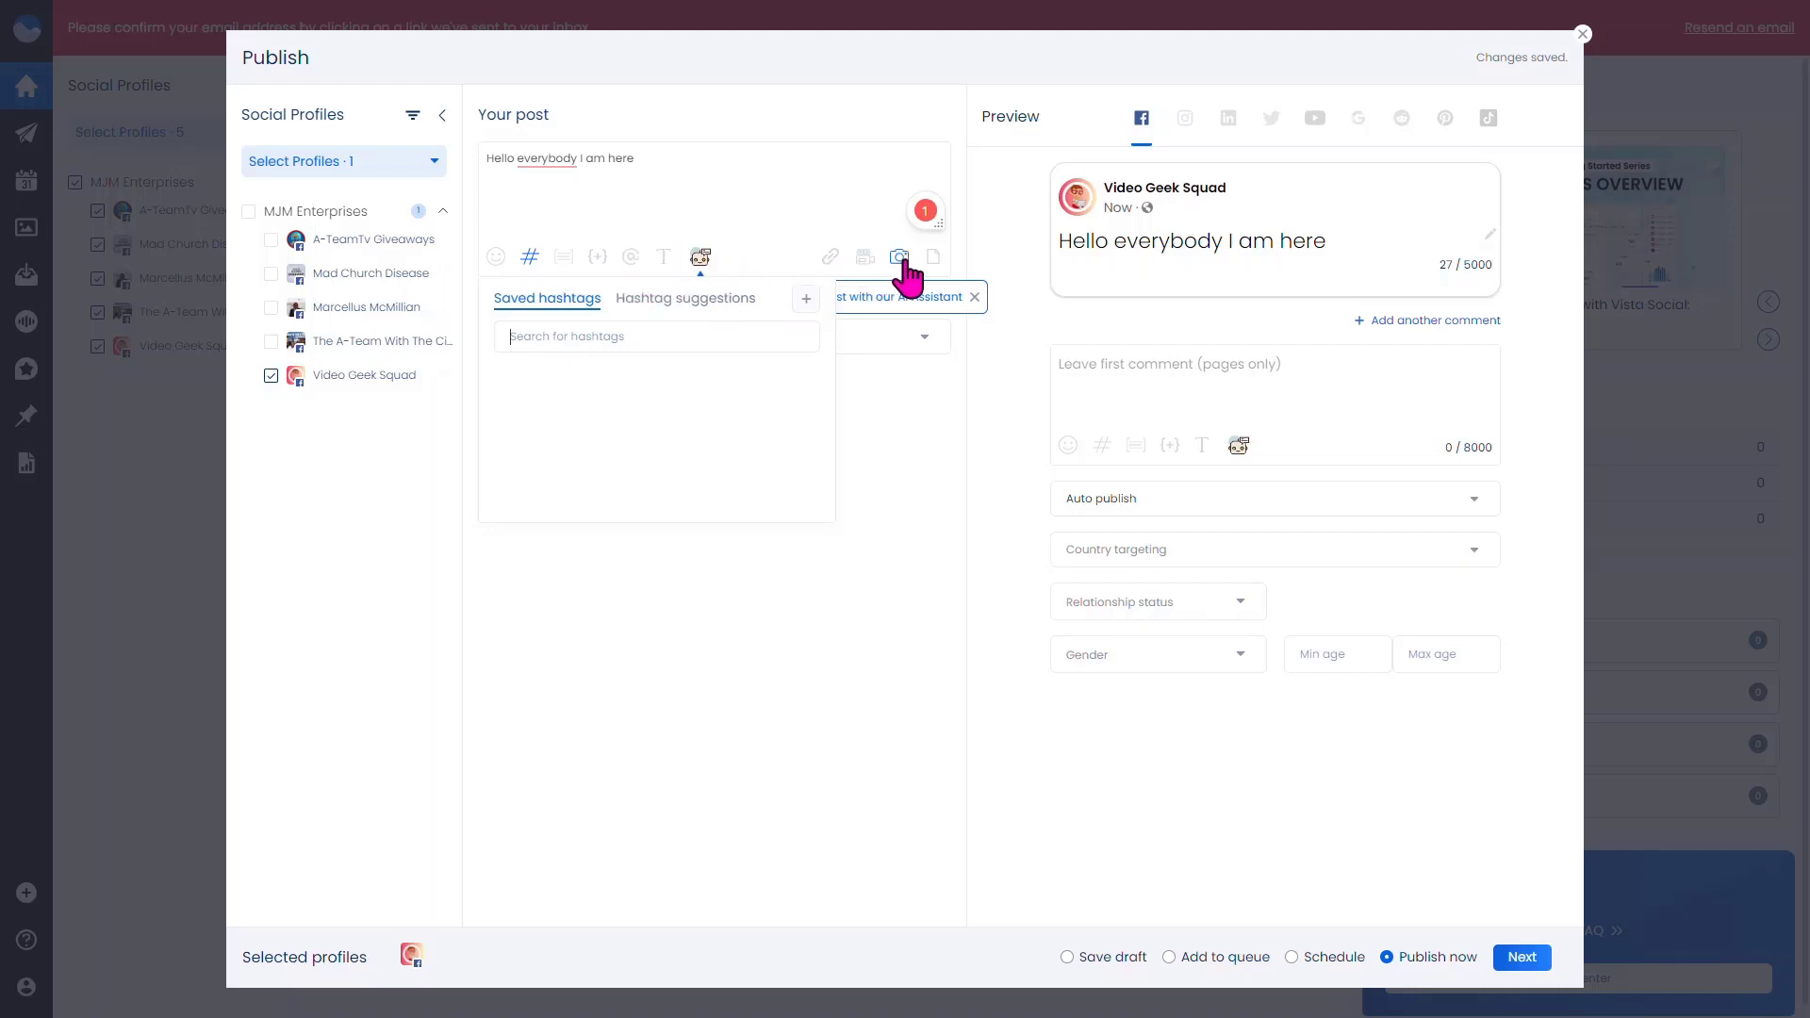
pyautogui.click(971, 76)
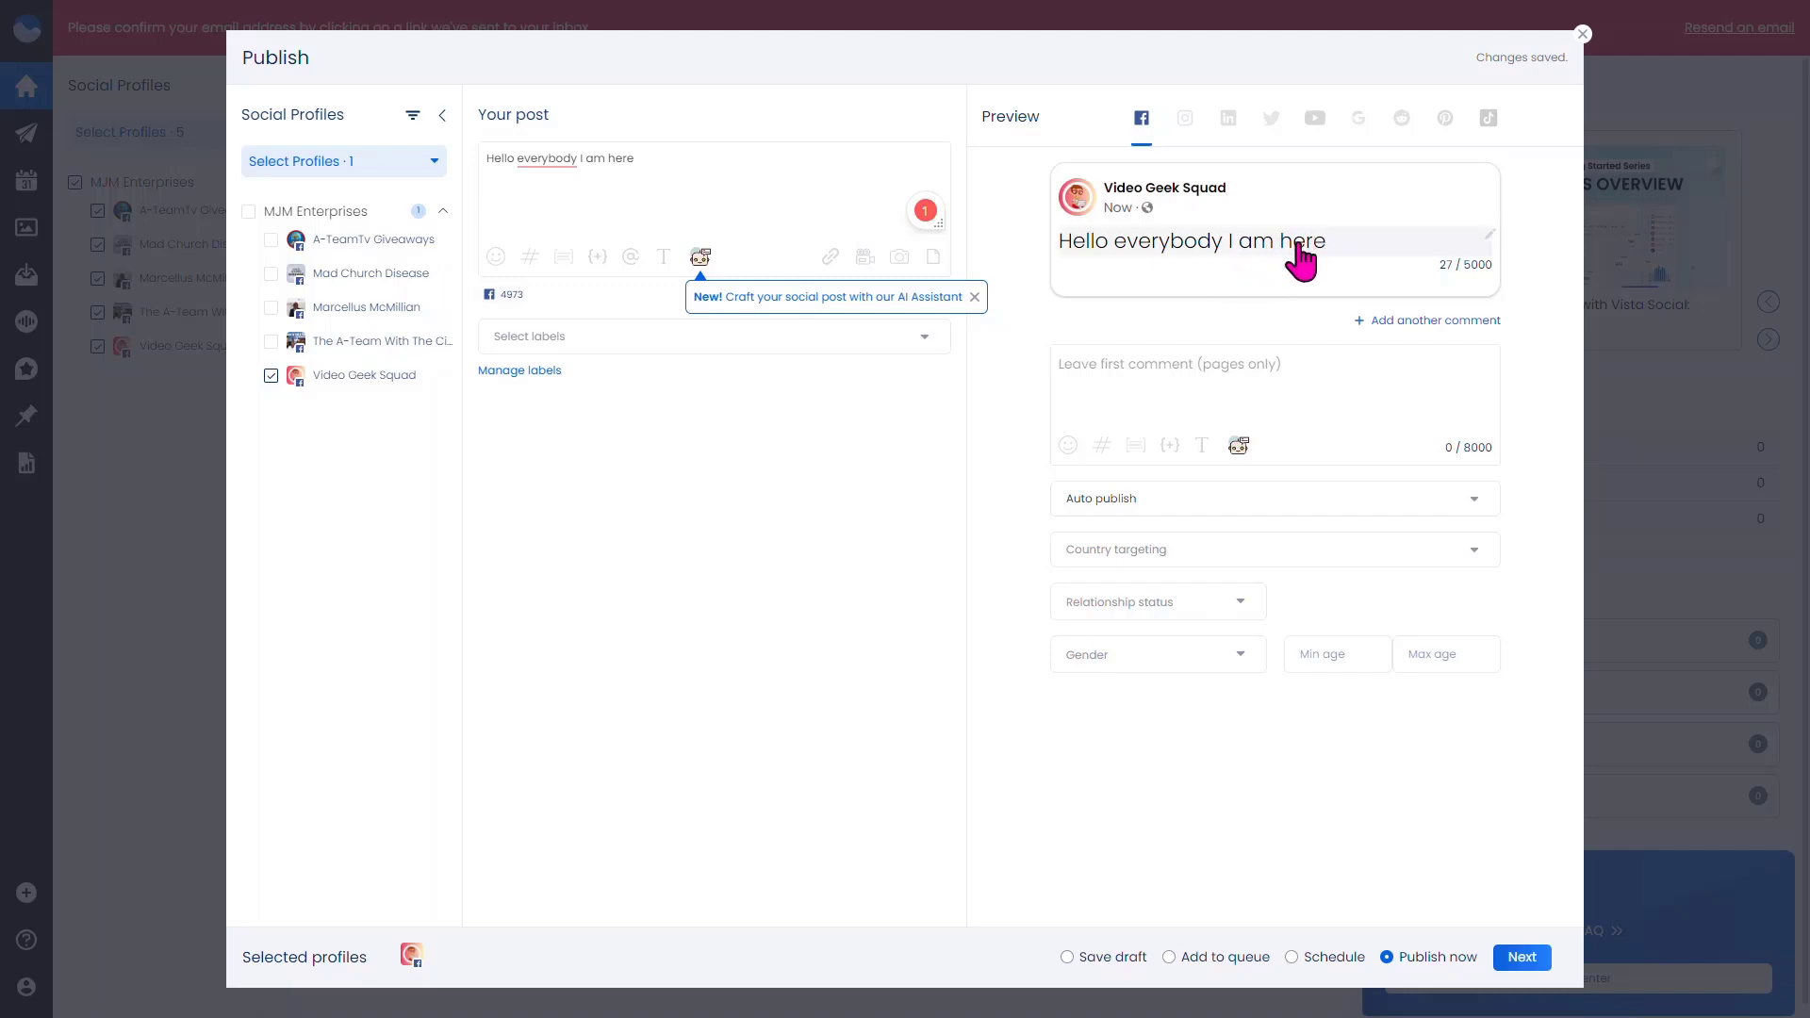
# - Examine the Facebook post's first comment, publishing method and relationship status options, keeping Auto publish selected
pyautogui.click(1190, 377)
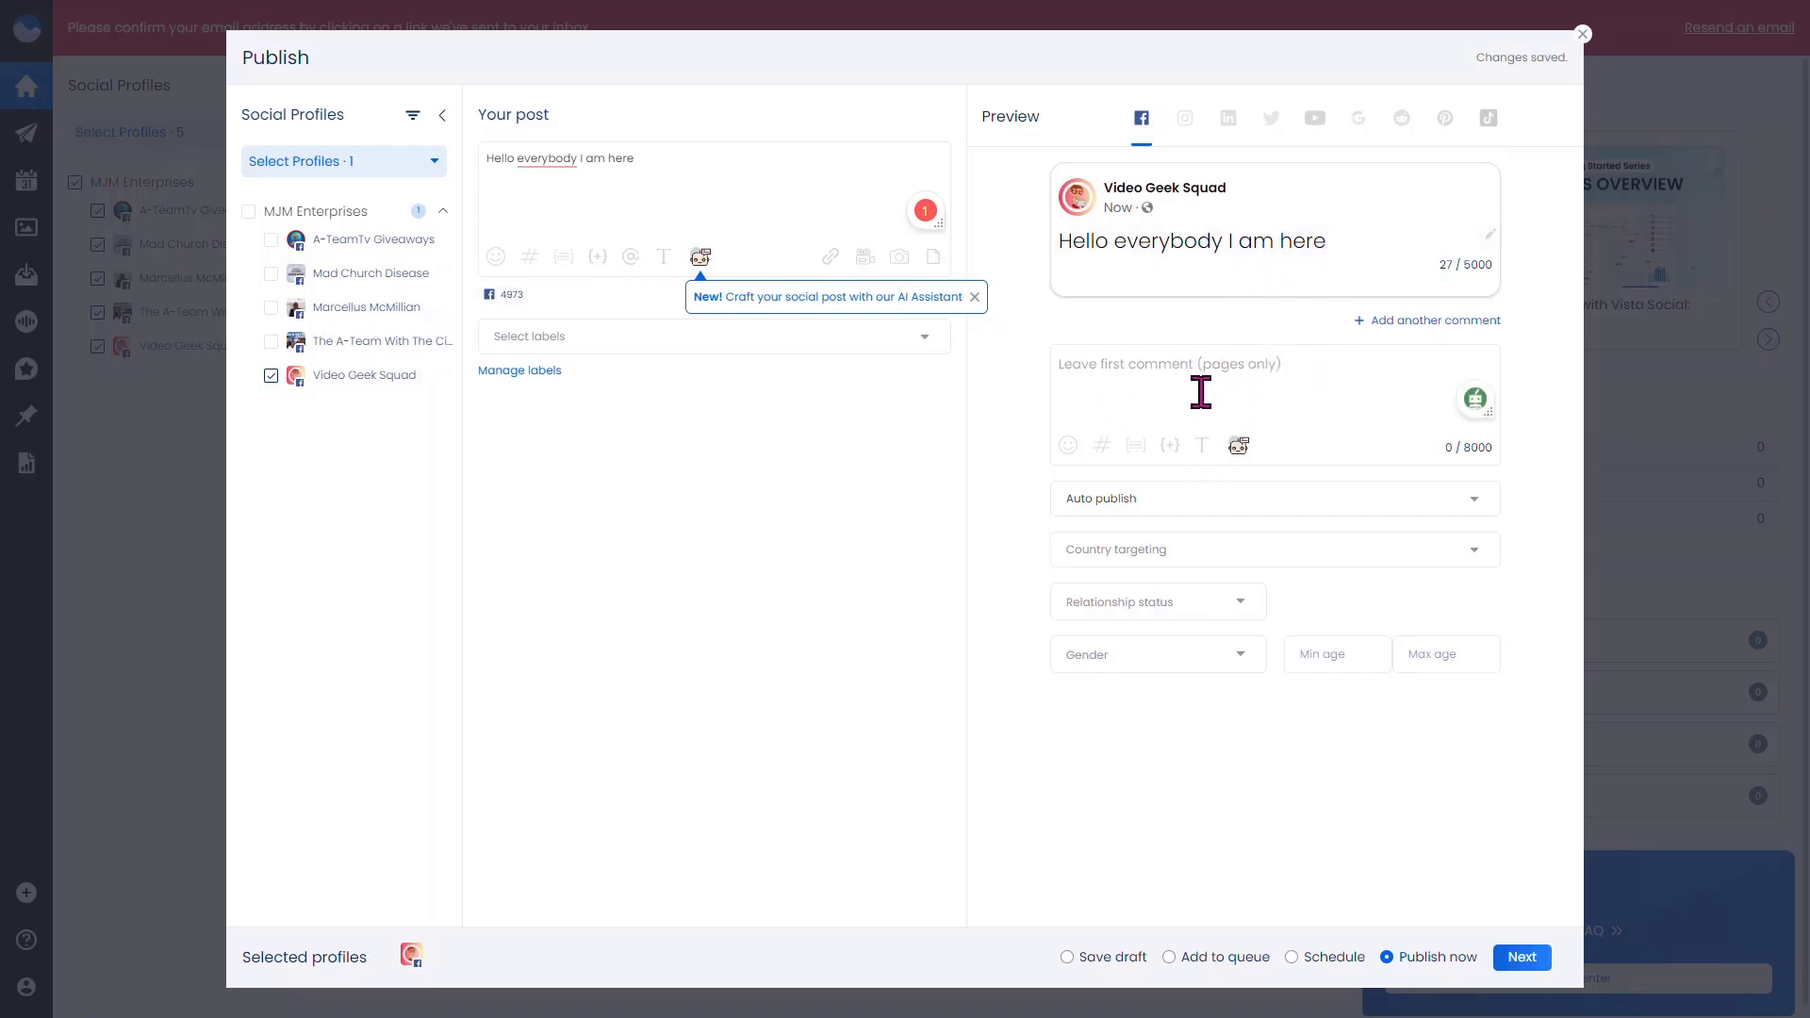
pyautogui.click(1477, 501)
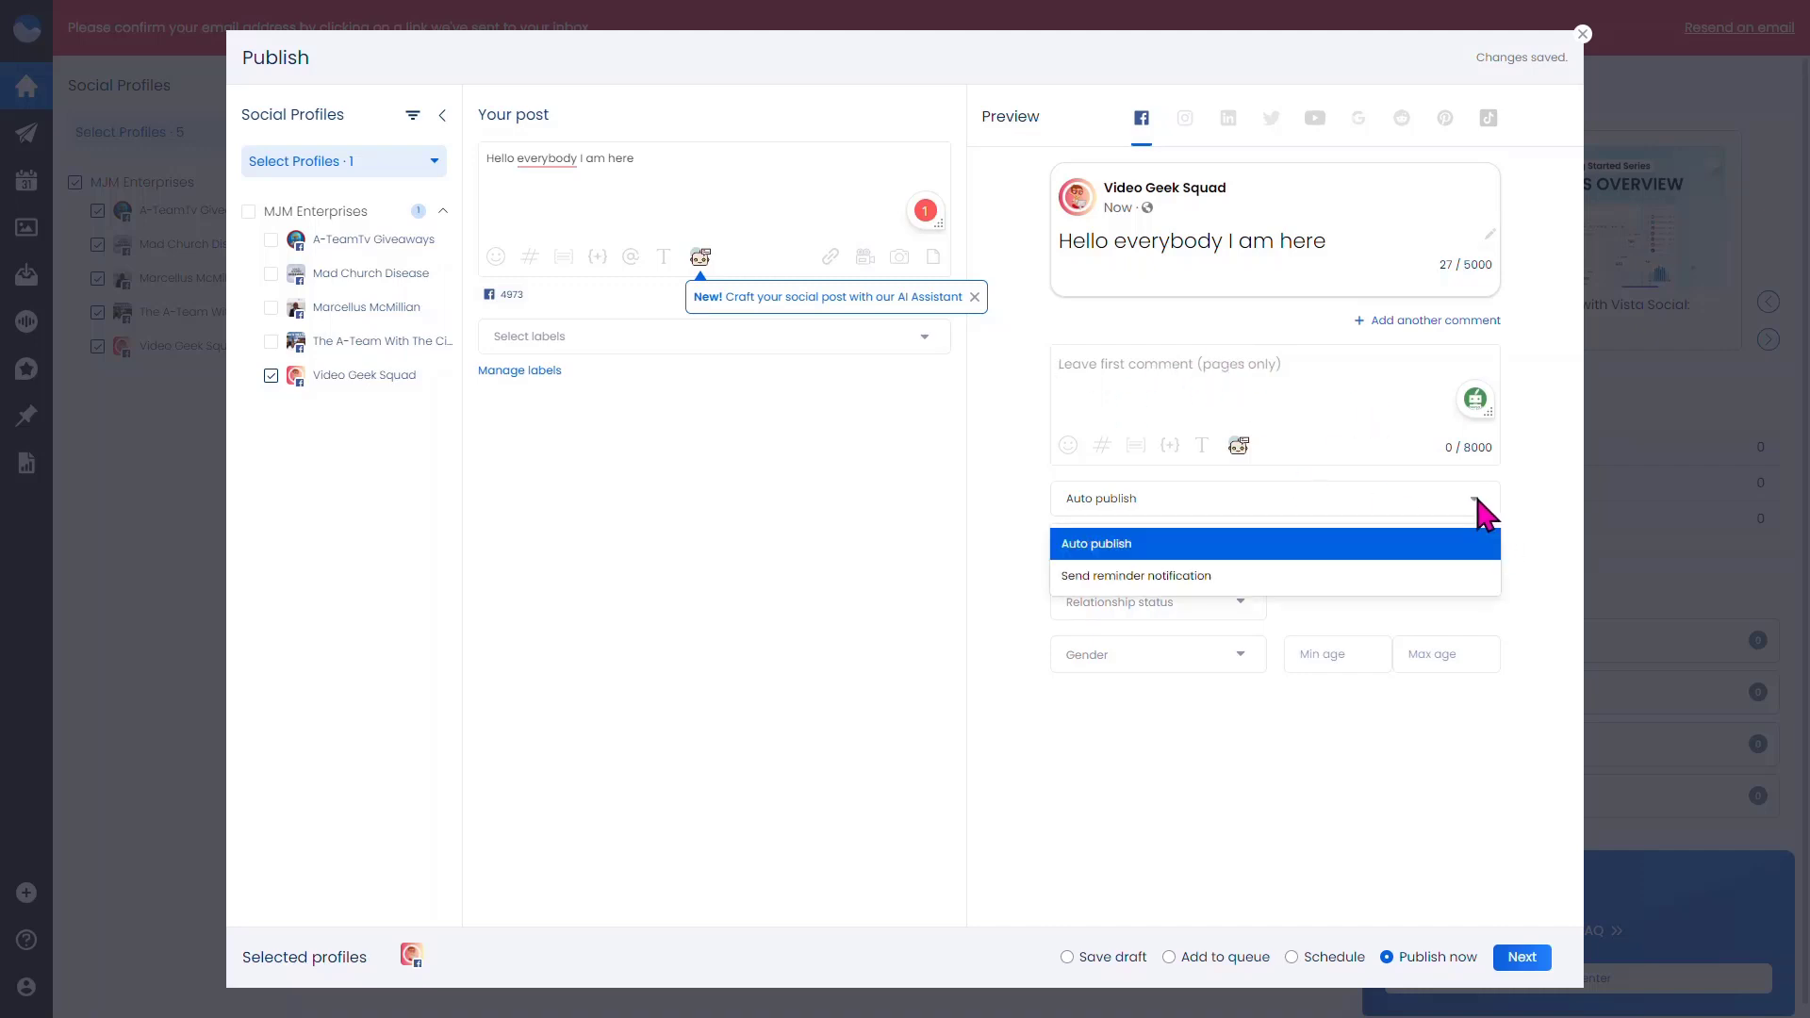
pyautogui.click(1374, 547)
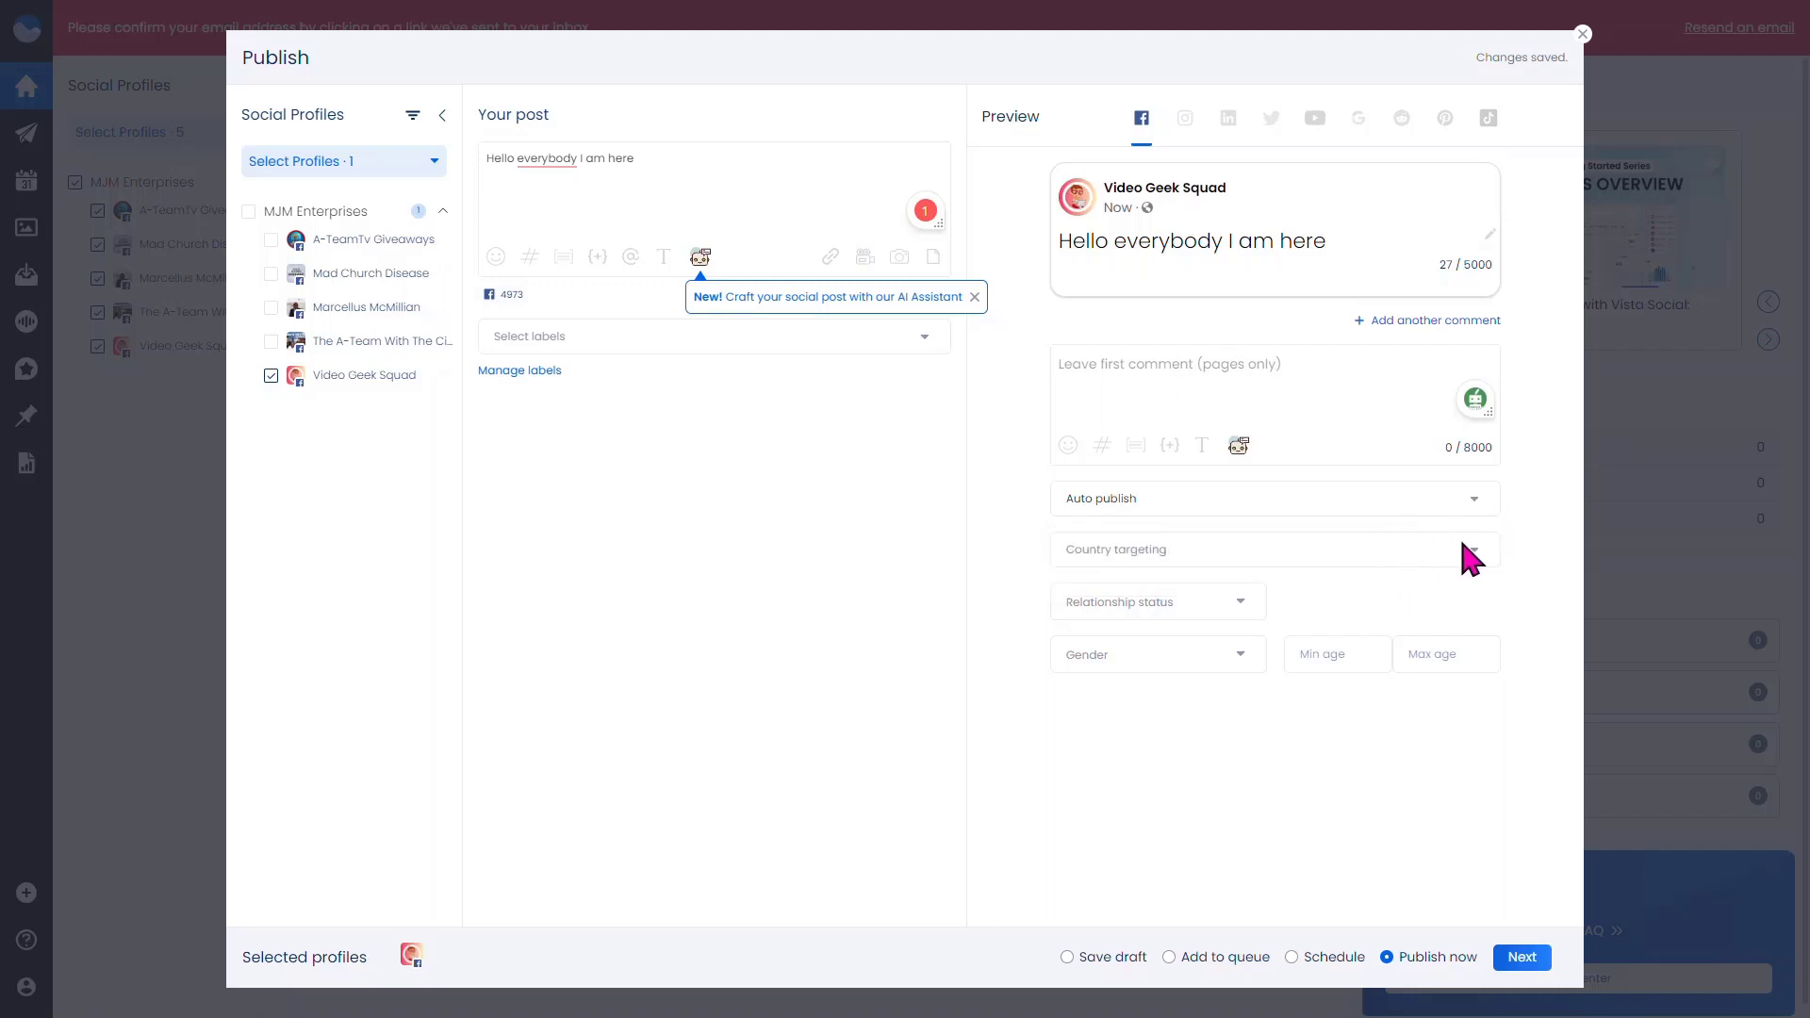
pyautogui.click(1242, 603)
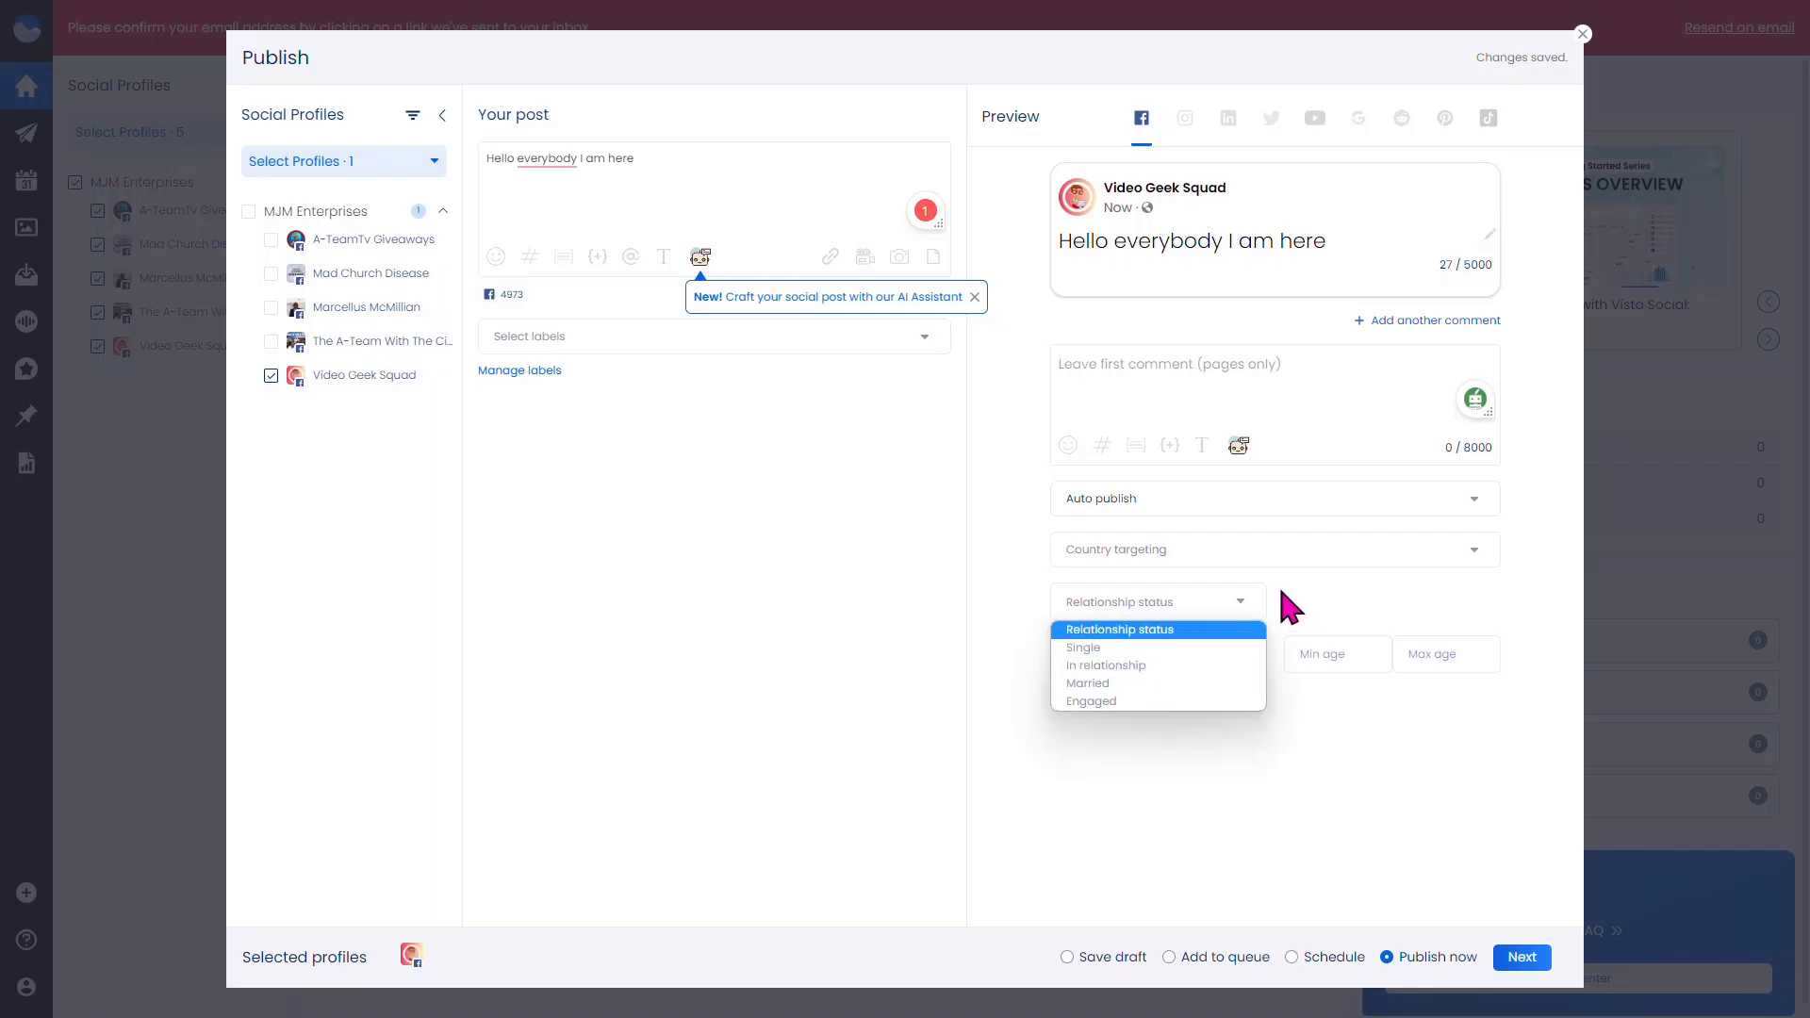
pyautogui.click(1248, 596)
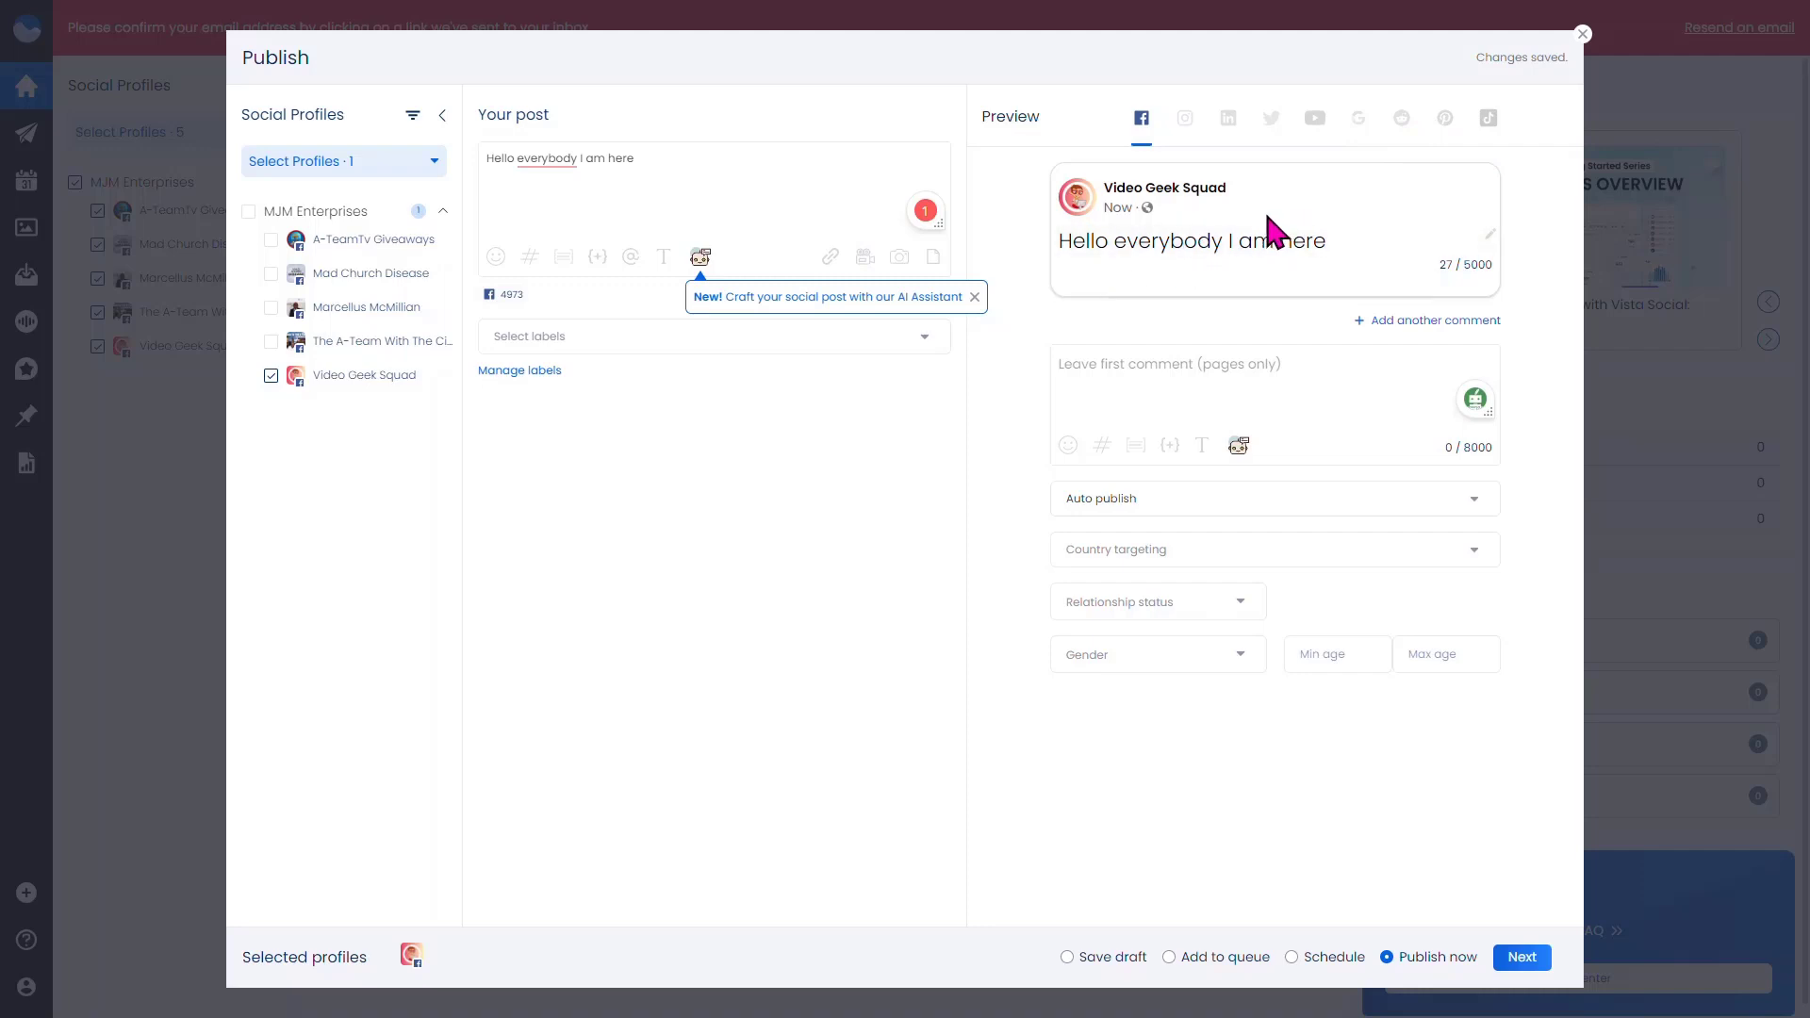
# - Turn off the QuillBot extension for vistasocial.com and dismiss its notice
pyautogui.moveTo(933, 206)
pyautogui.click(871, 210)
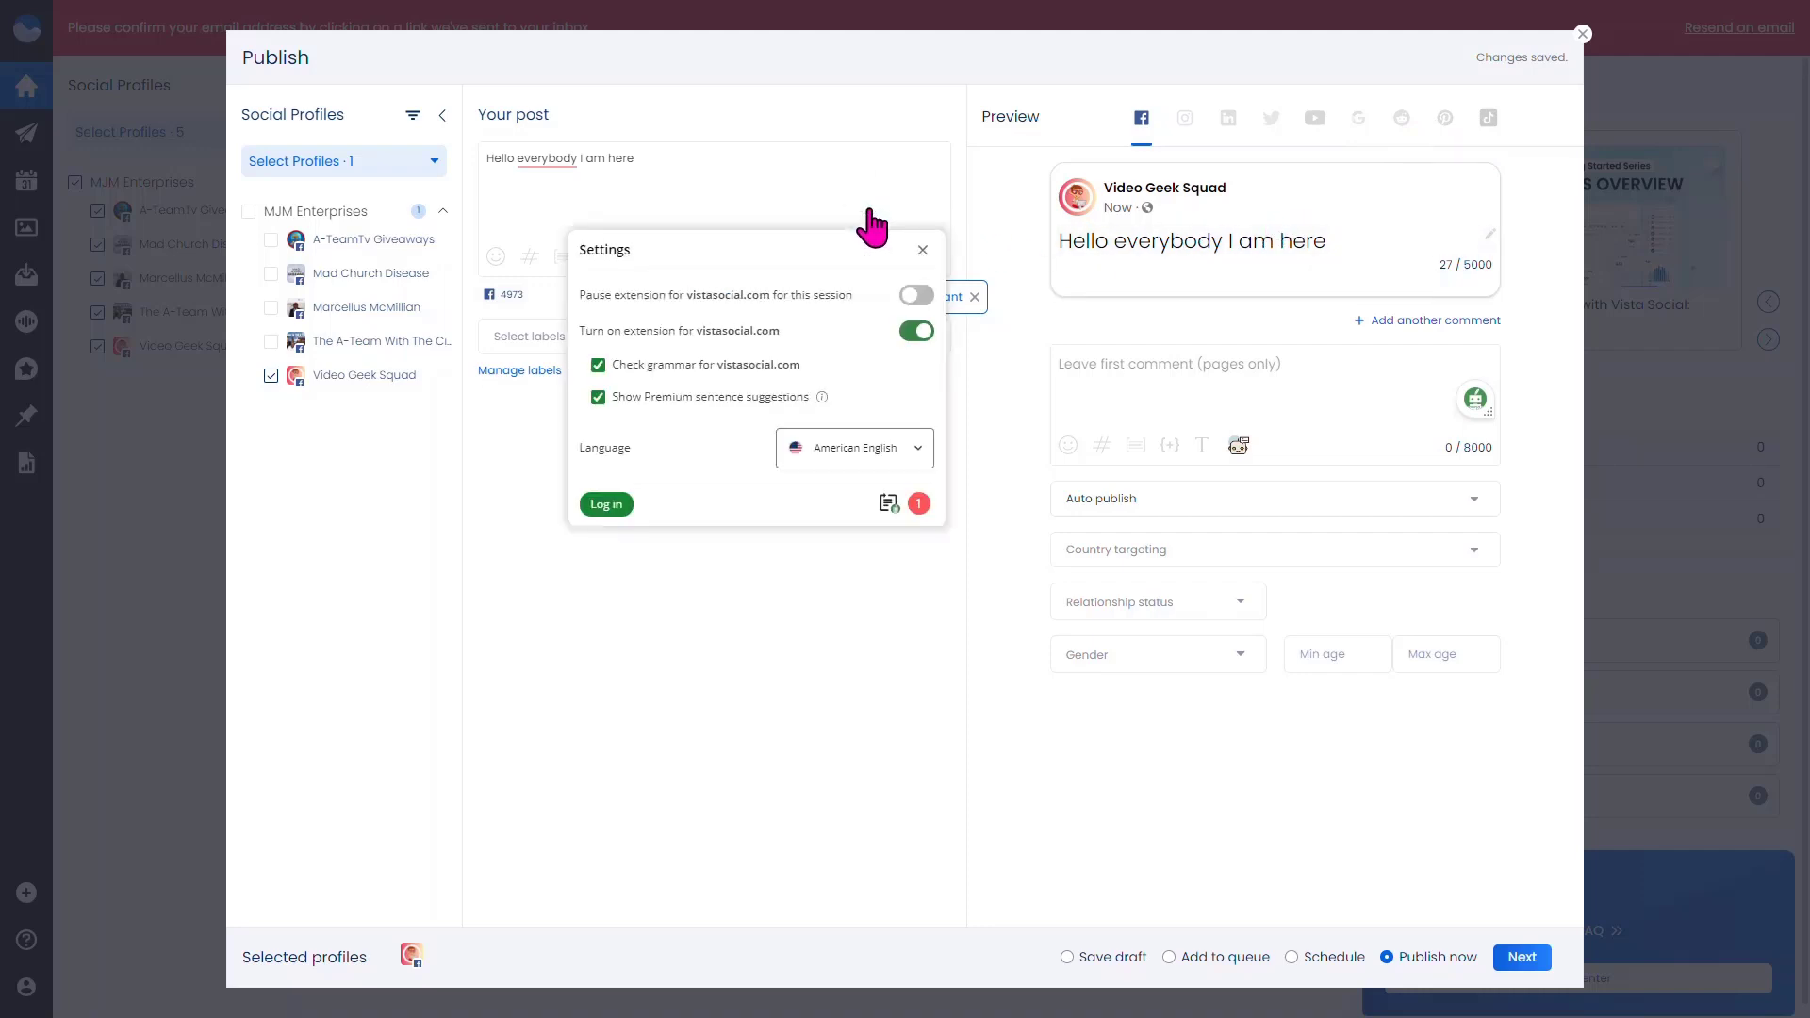
pyautogui.click(914, 332)
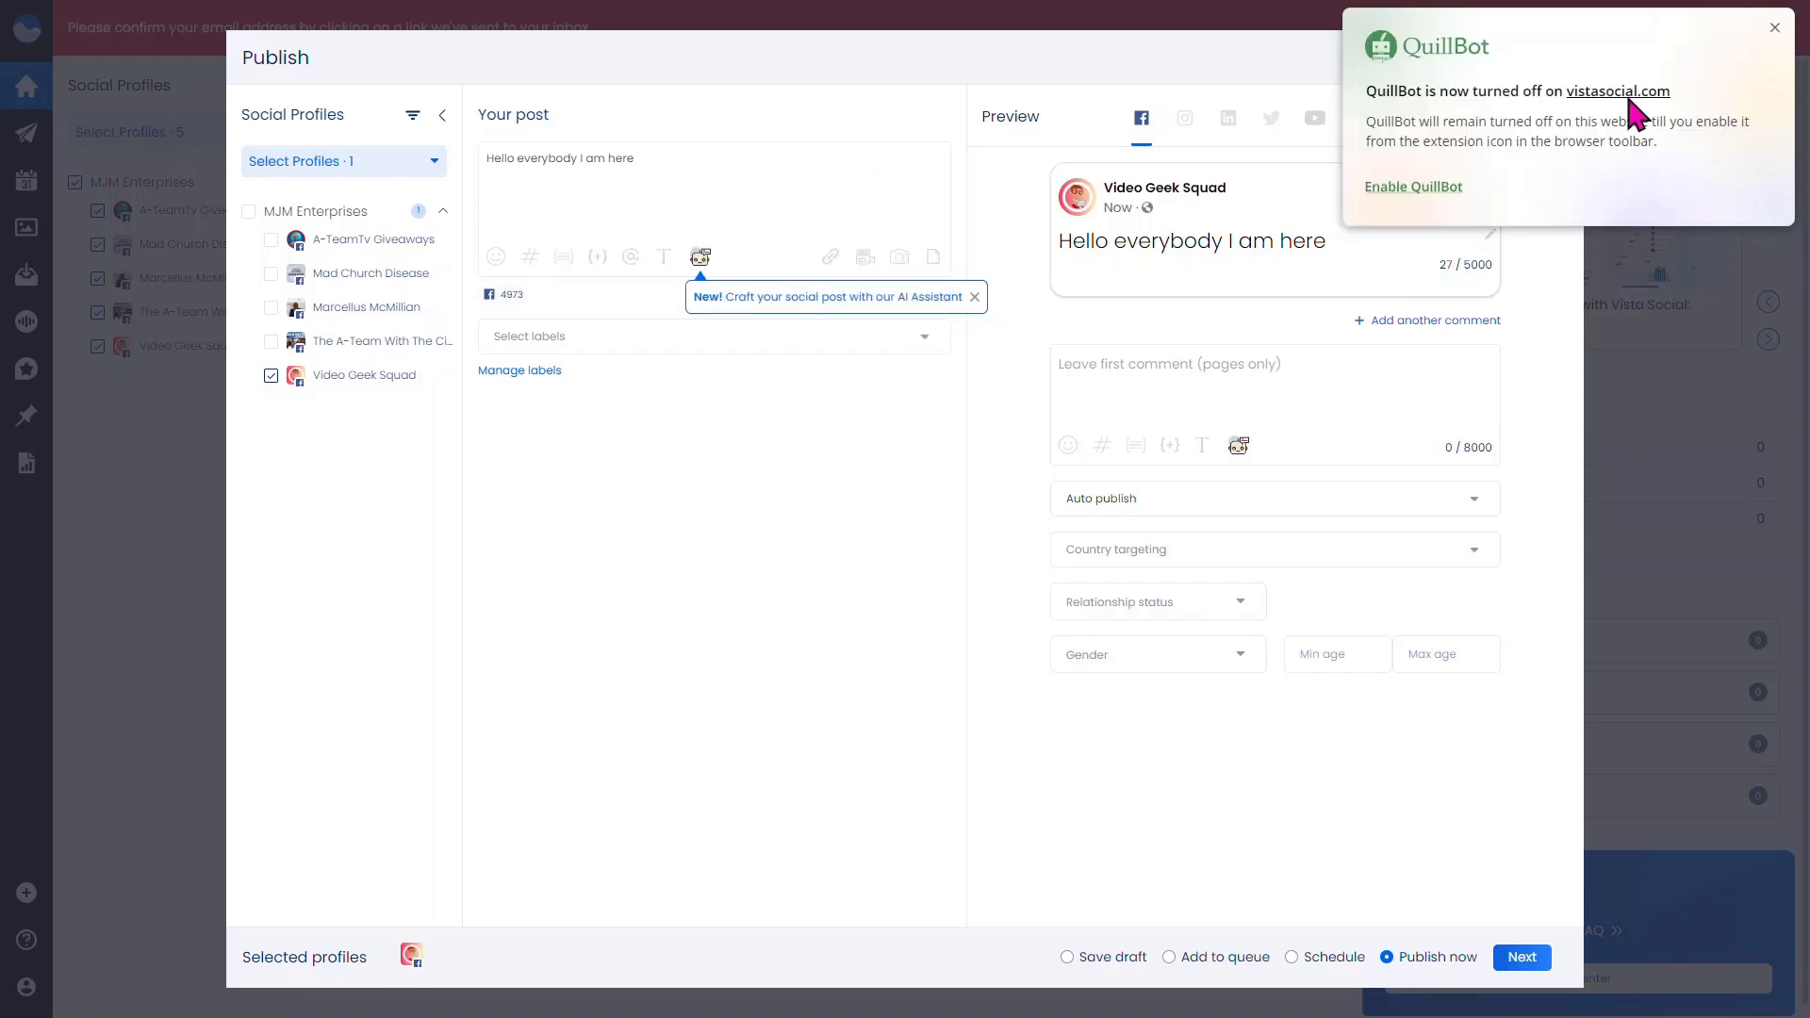
pyautogui.click(1774, 27)
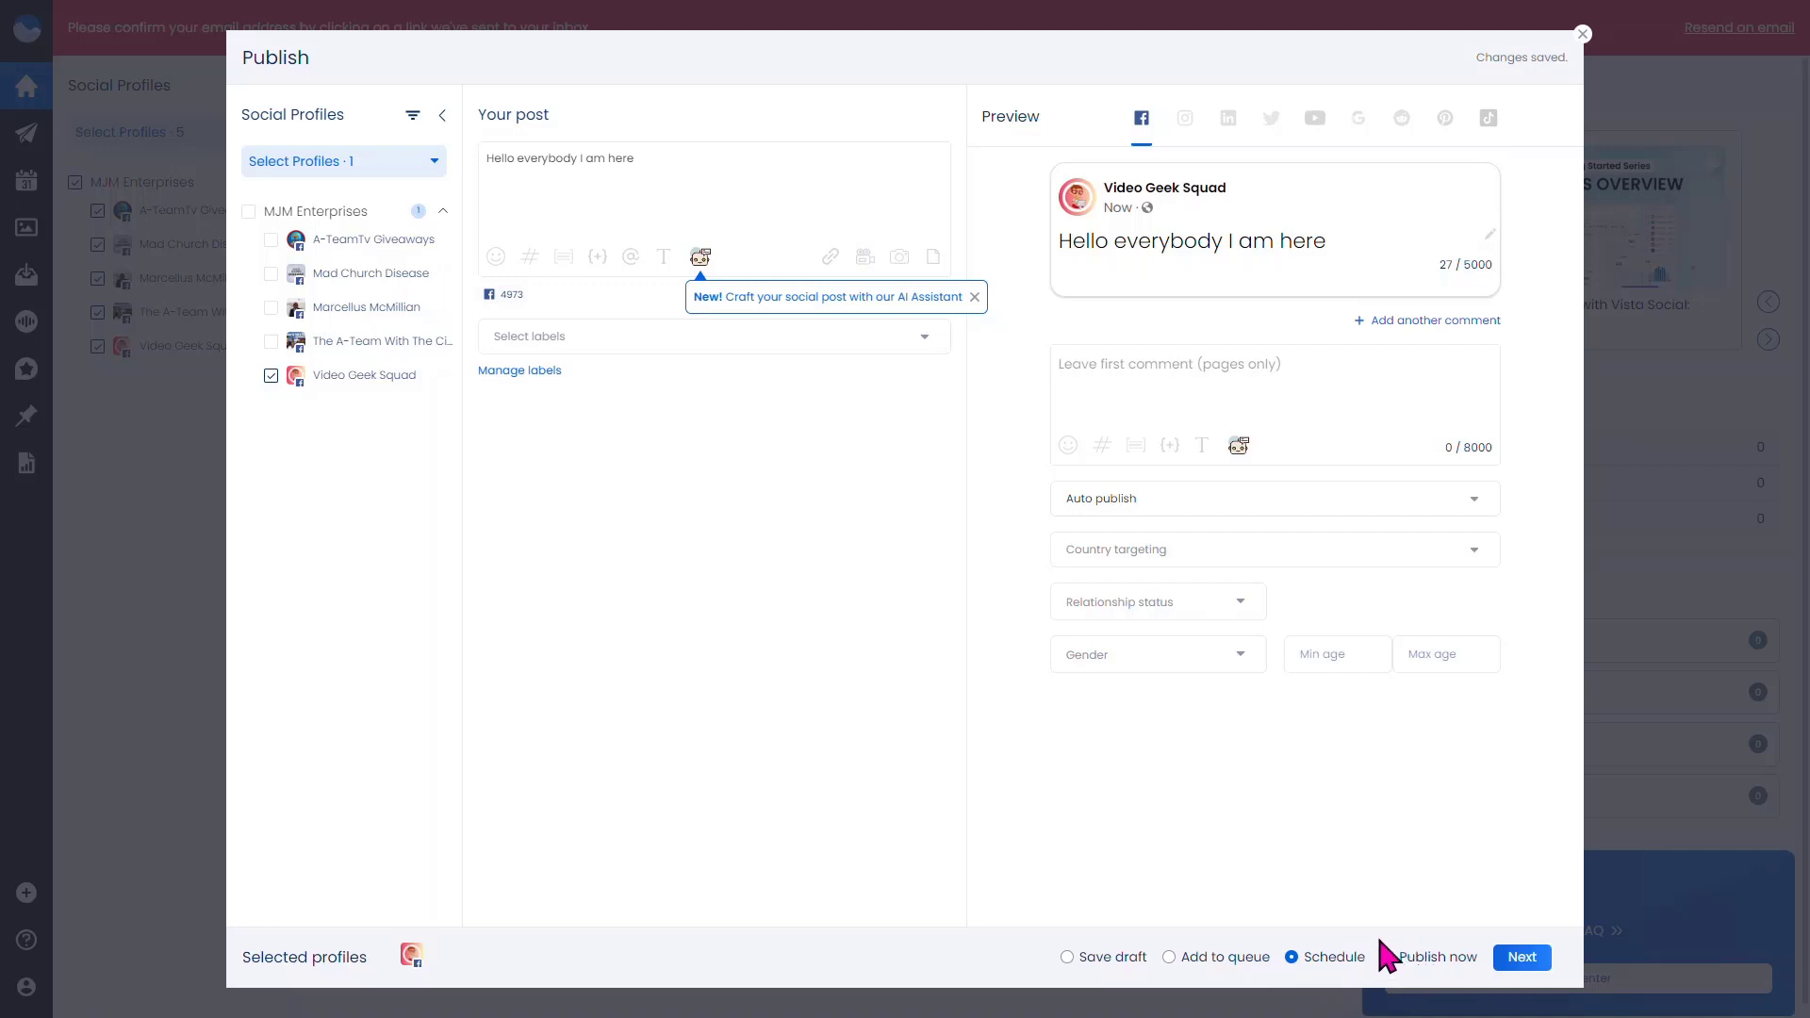
# - Discard the unsaved post and open the publishing calendar
pyautogui.click(1583, 34)
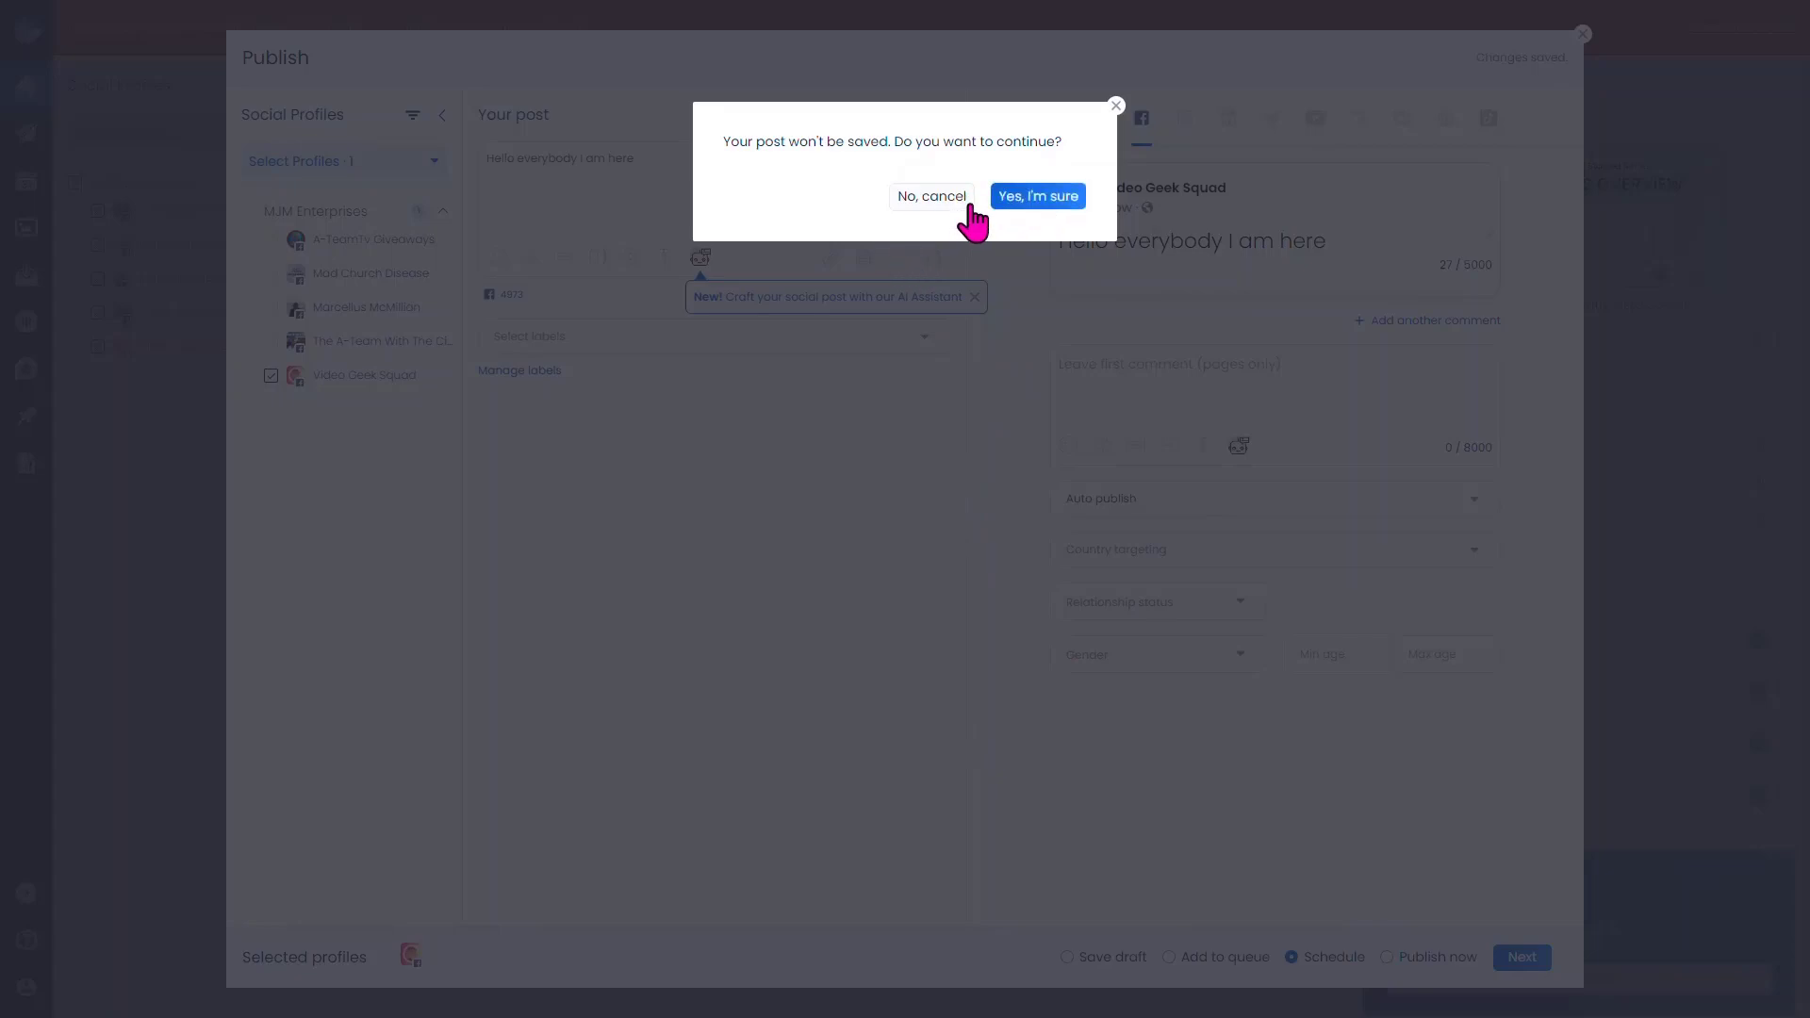
pyautogui.click(1046, 198)
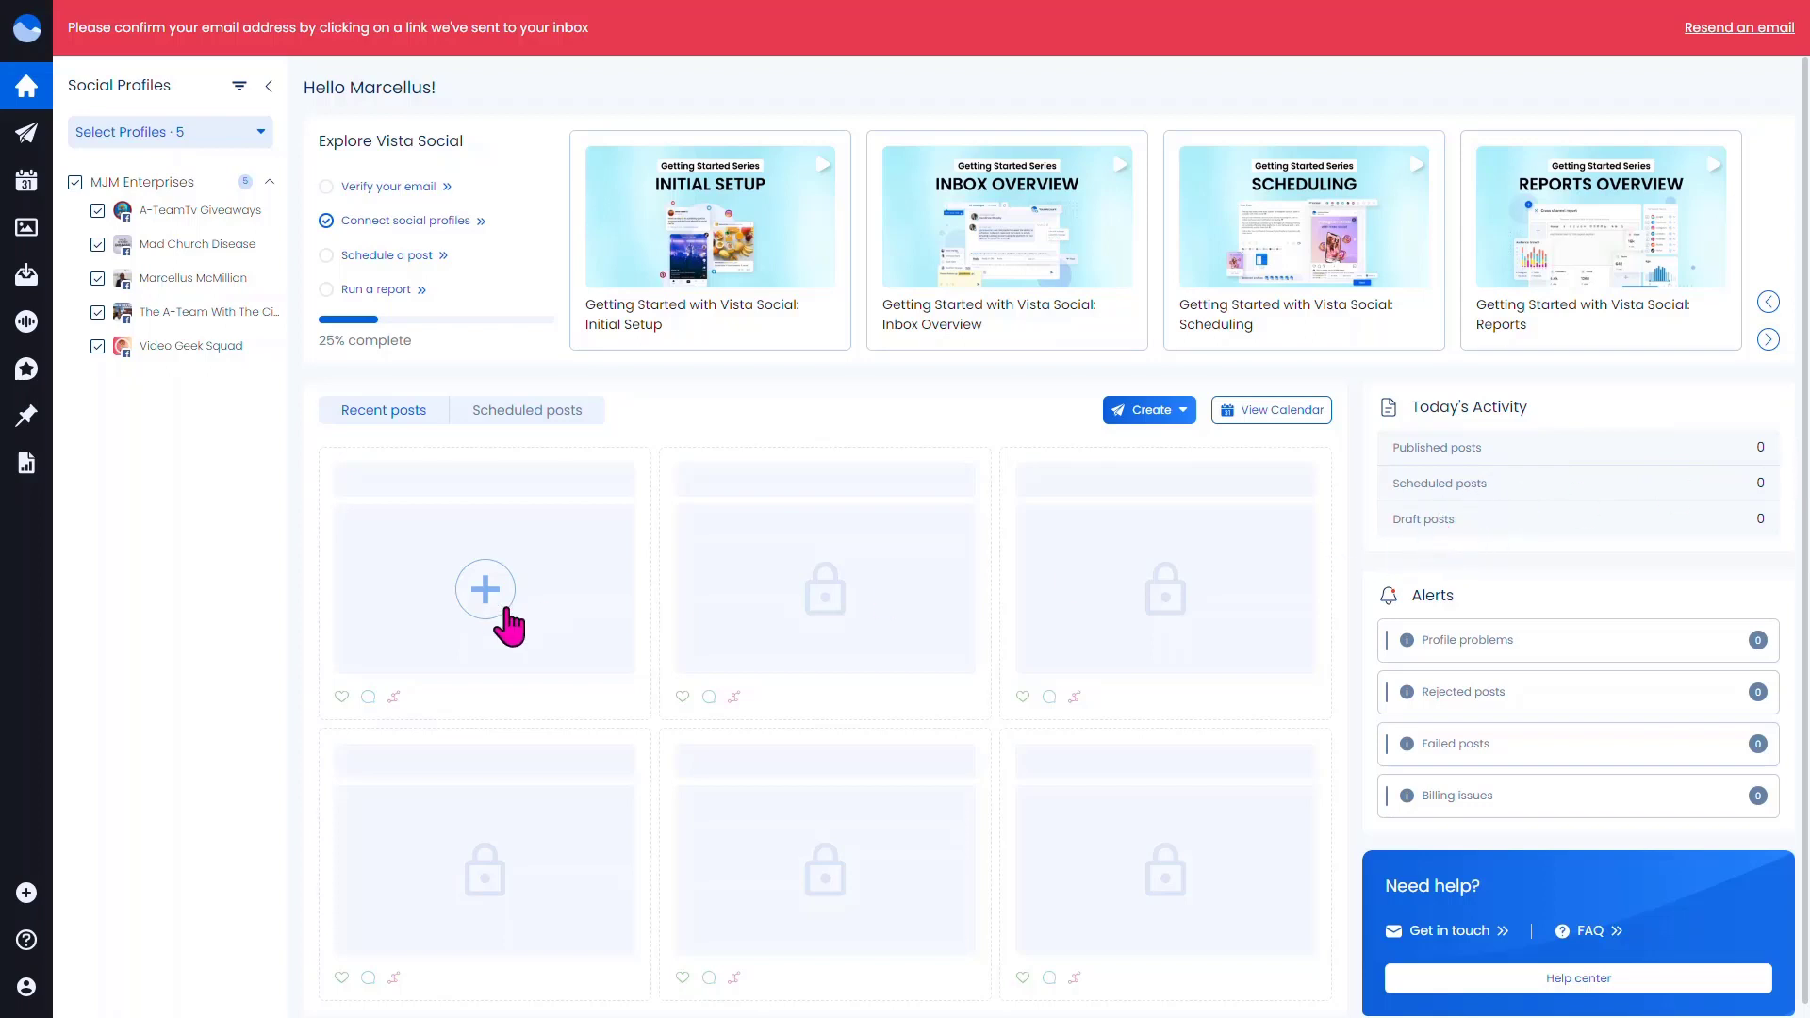
pyautogui.click(73, 188)
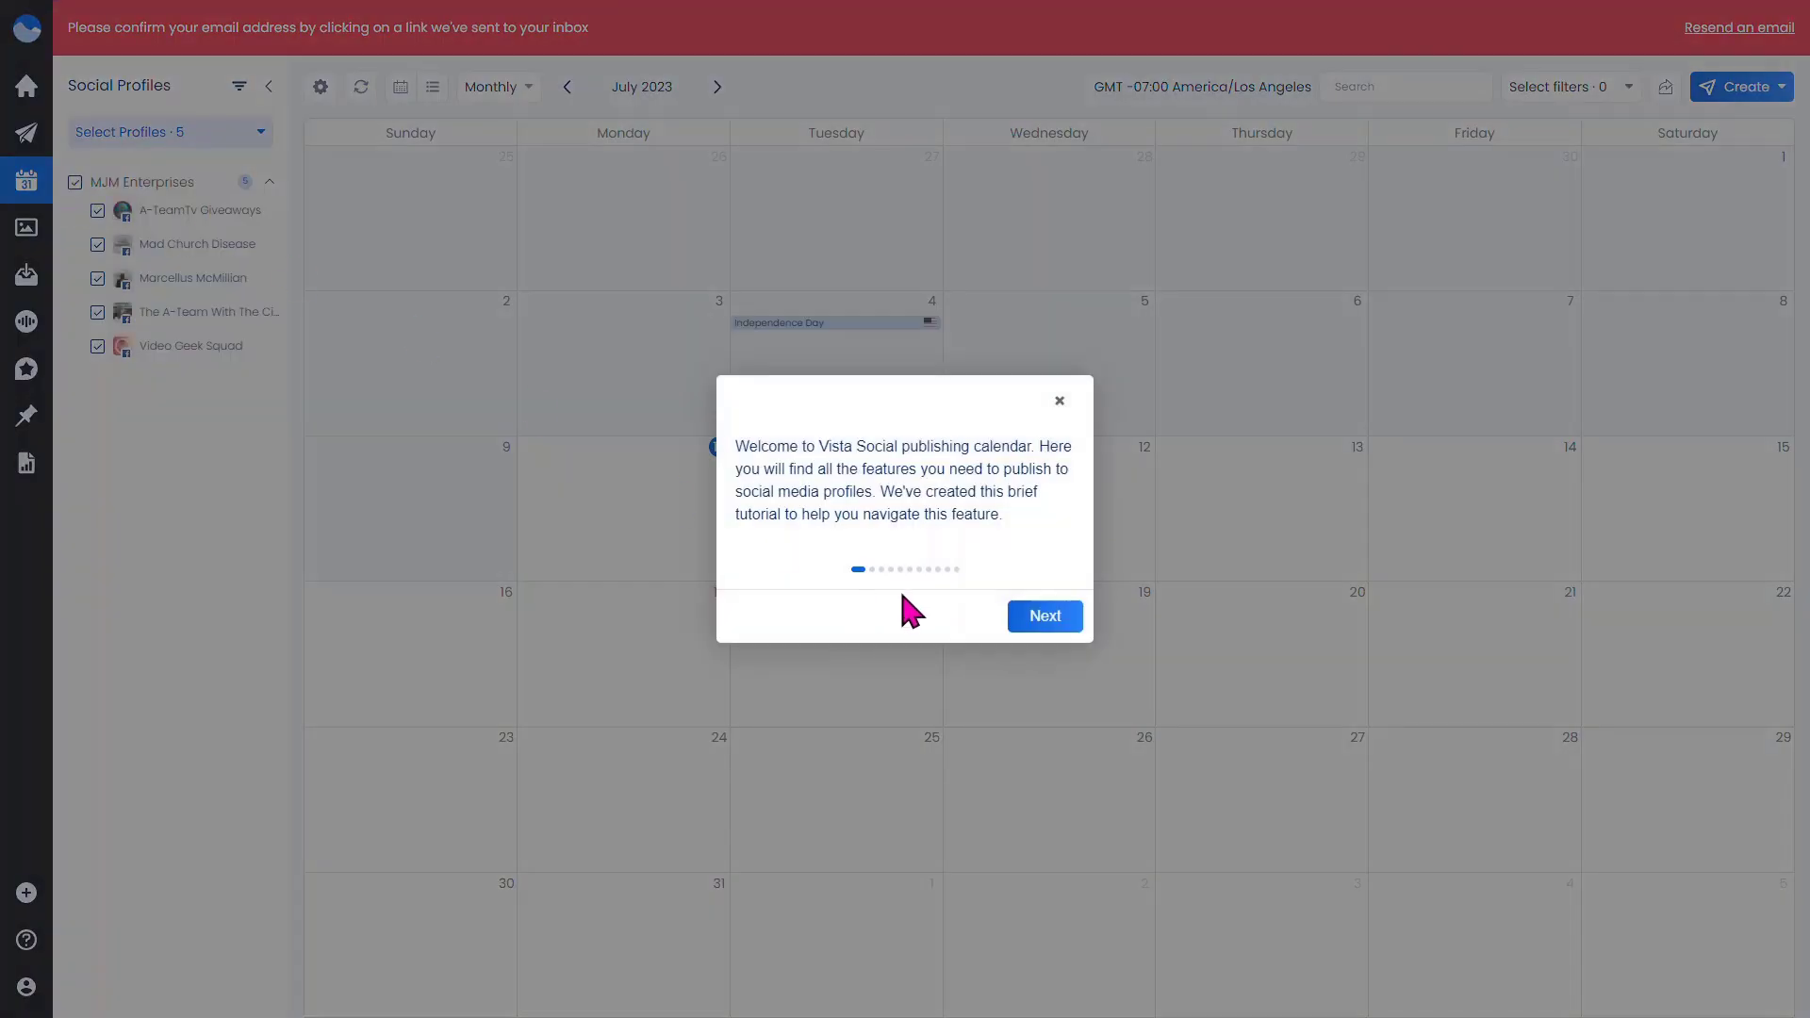
# - Read through the publishing calendar's introductory tutorial from profile selection to post creation and finish it
pyautogui.click(1044, 619)
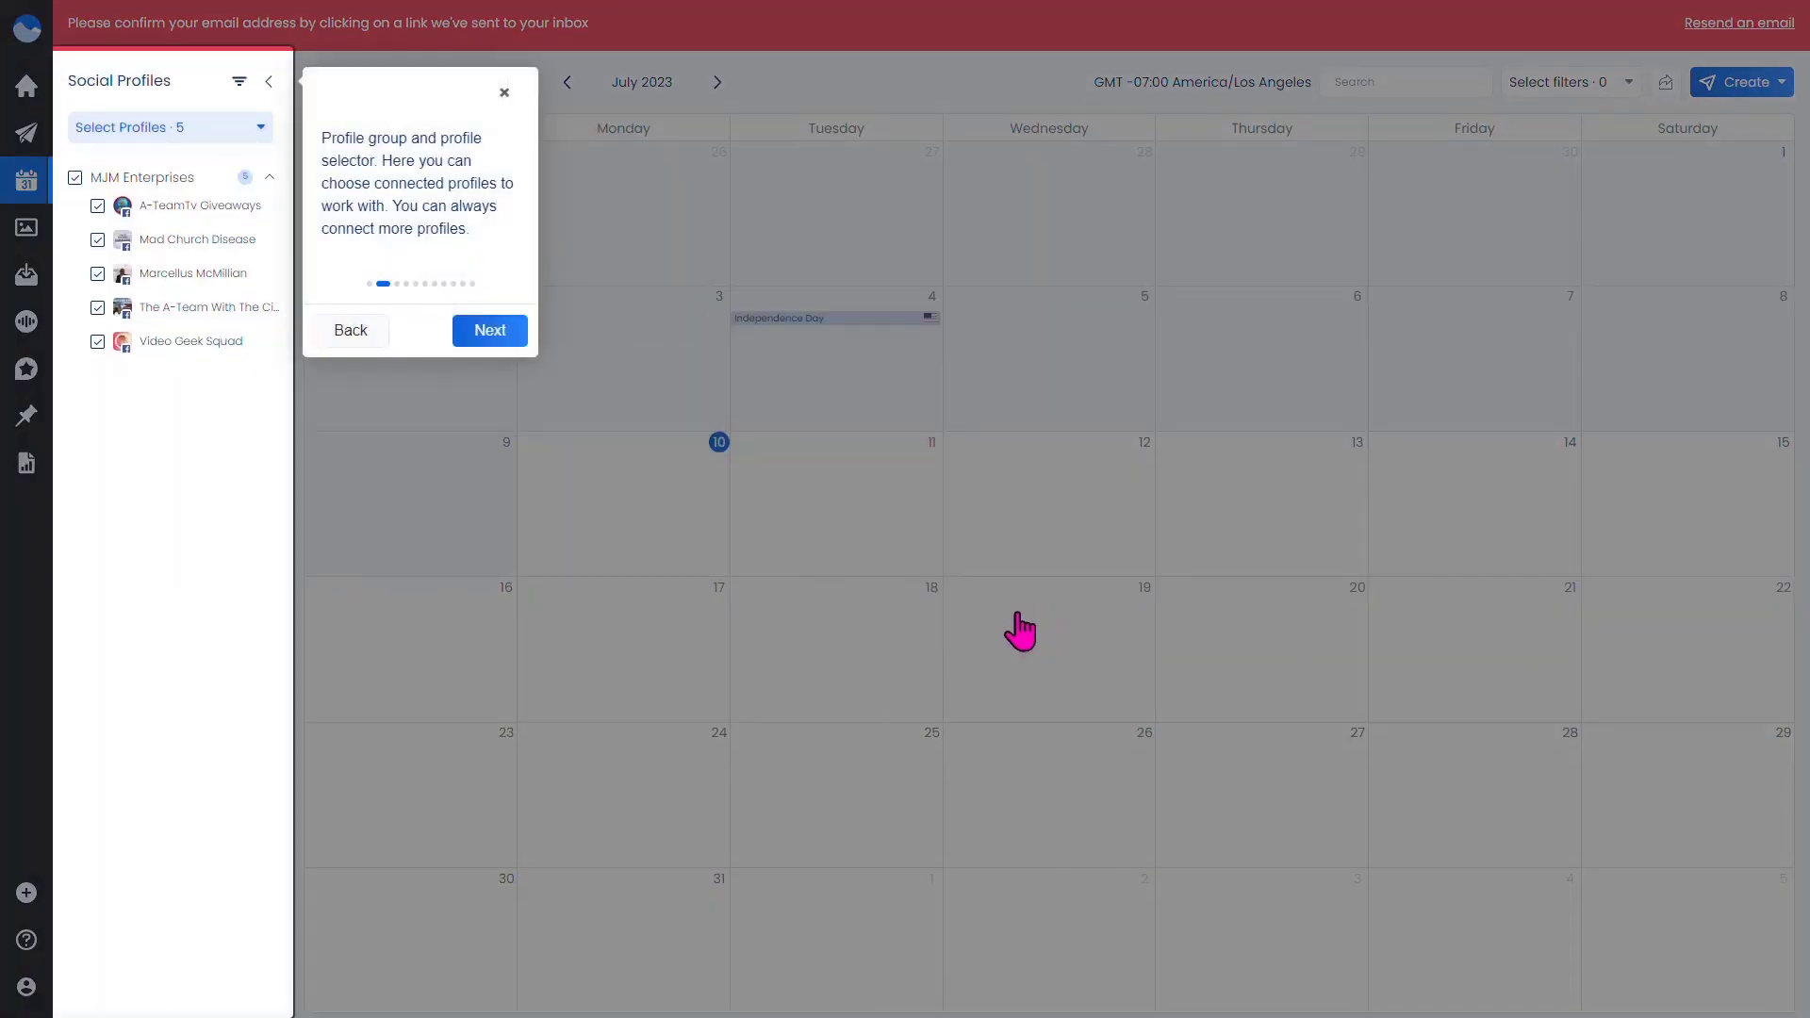
pyautogui.click(490, 332)
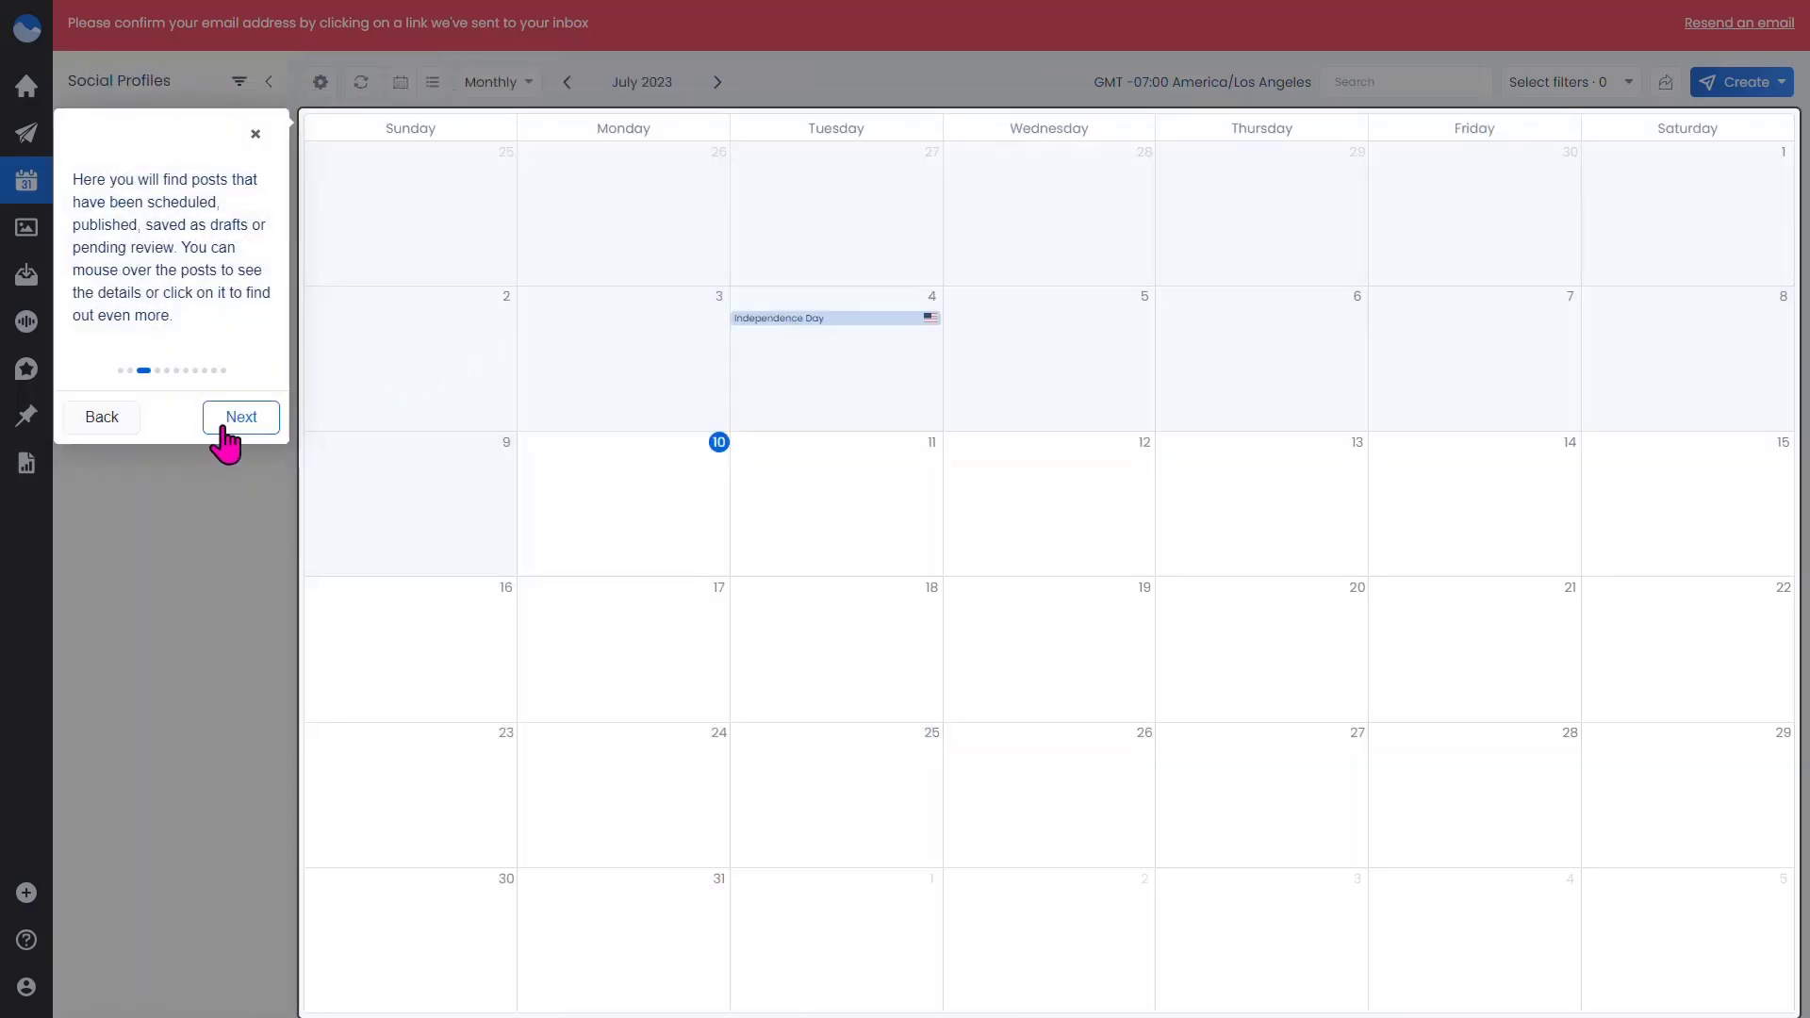
pyautogui.click(238, 423)
pyautogui.click(479, 386)
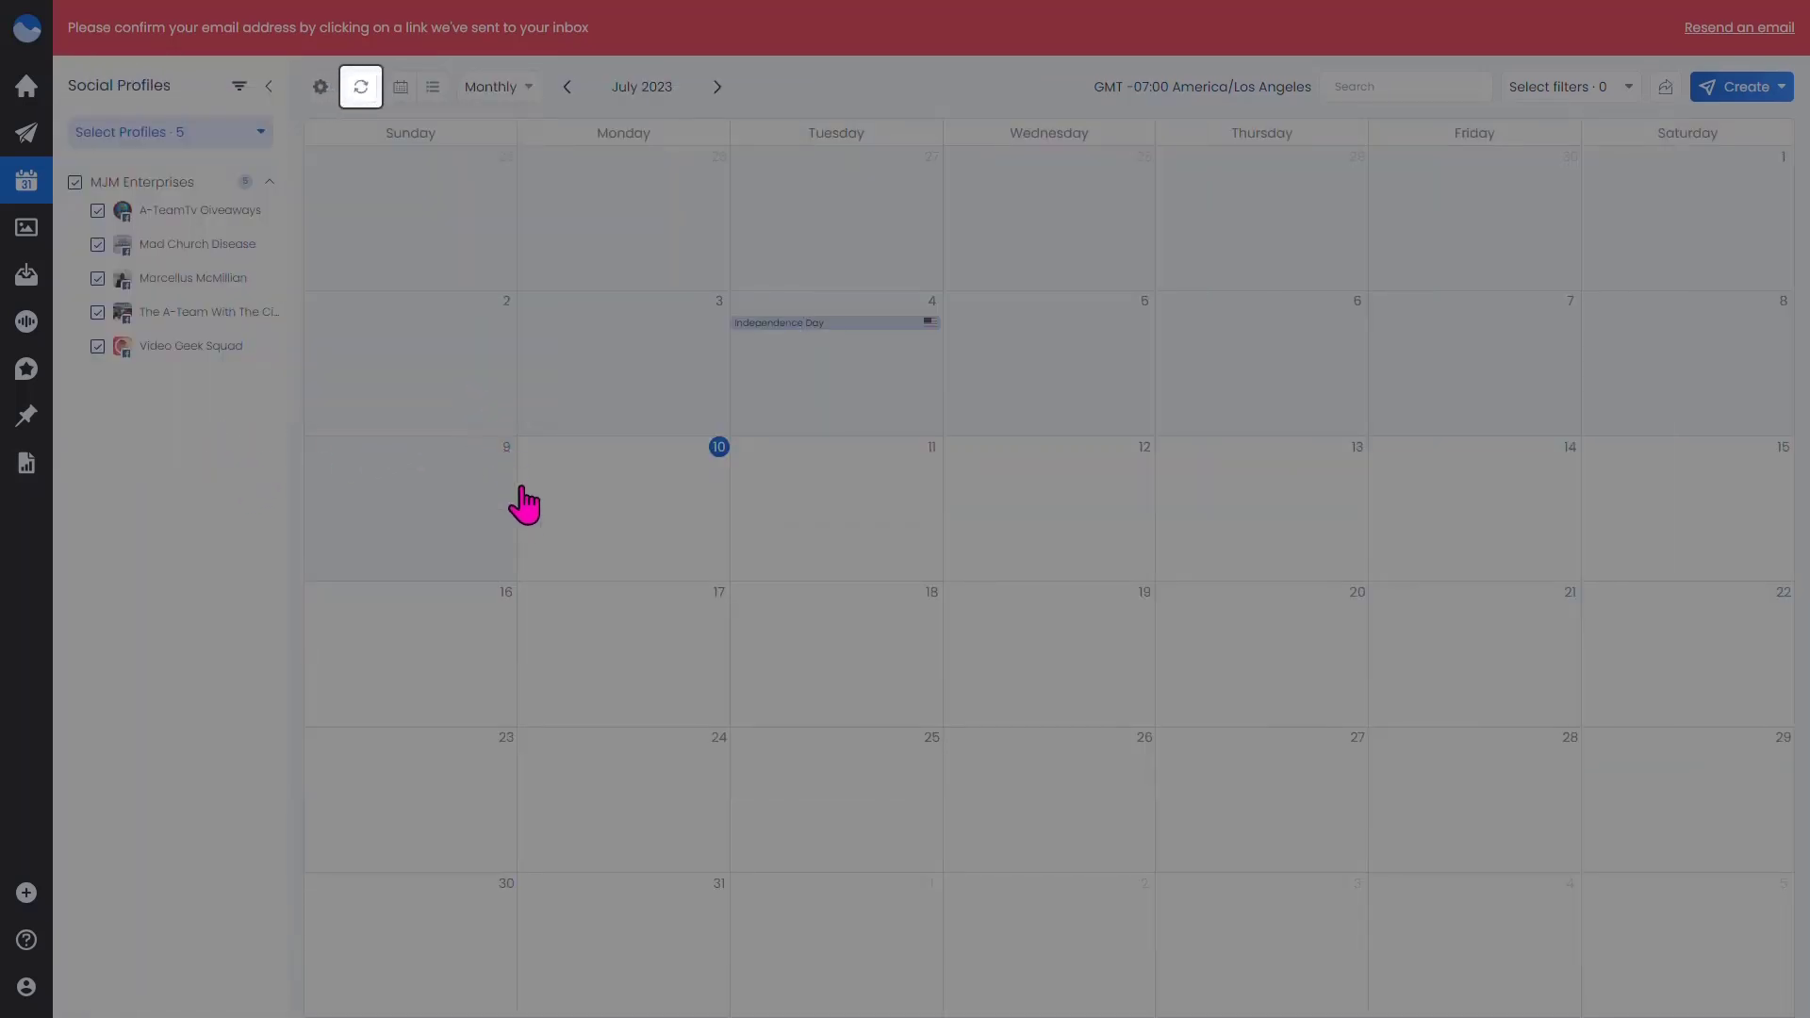
pyautogui.click(530, 367)
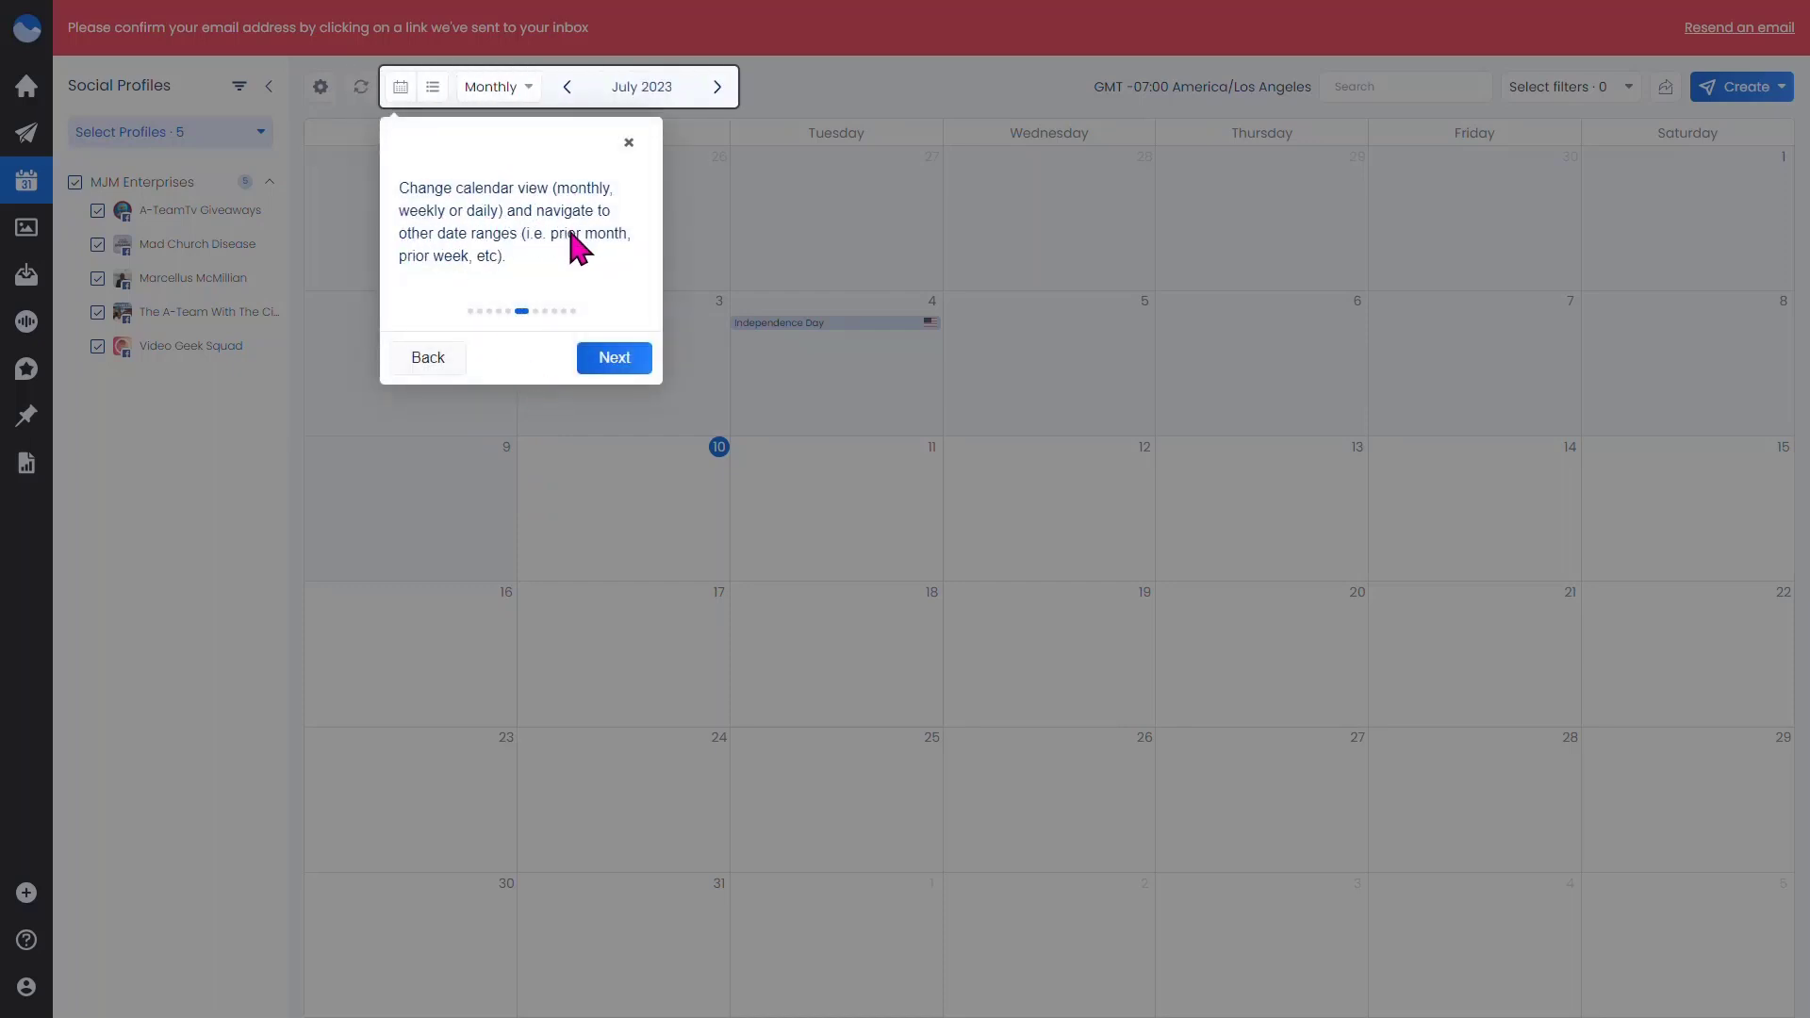
pyautogui.click(617, 365)
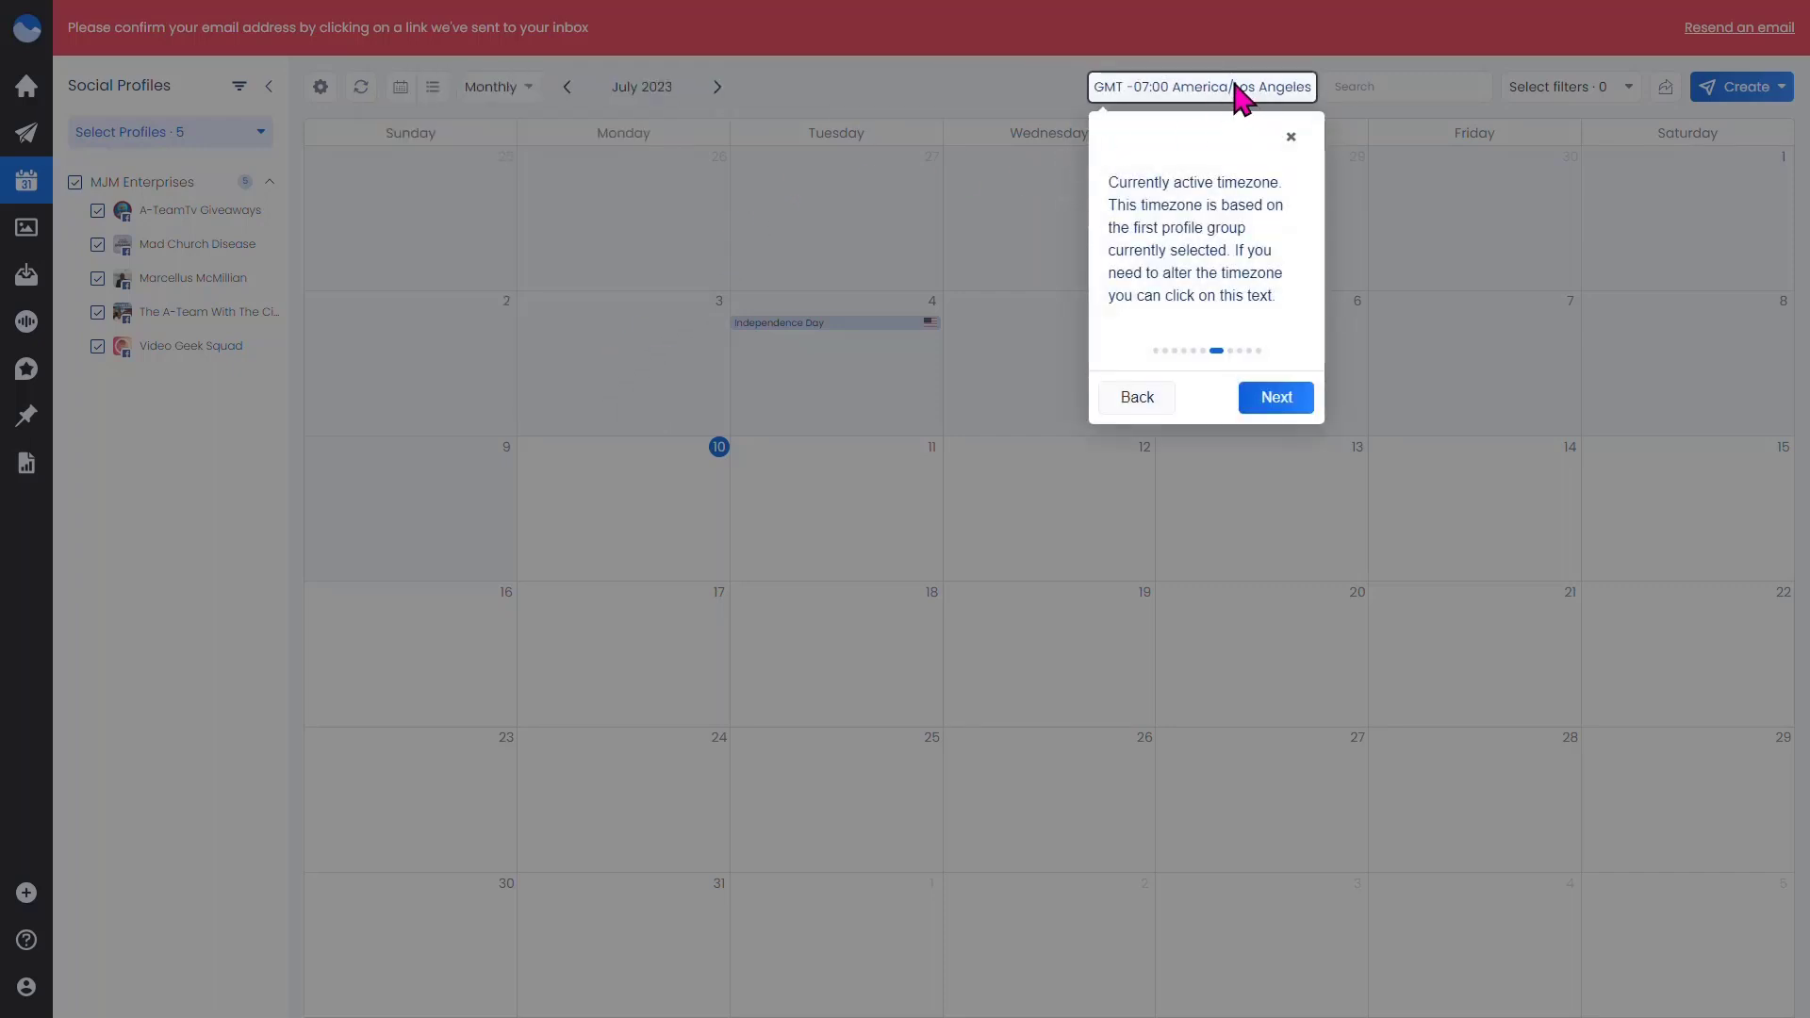
pyautogui.click(1278, 399)
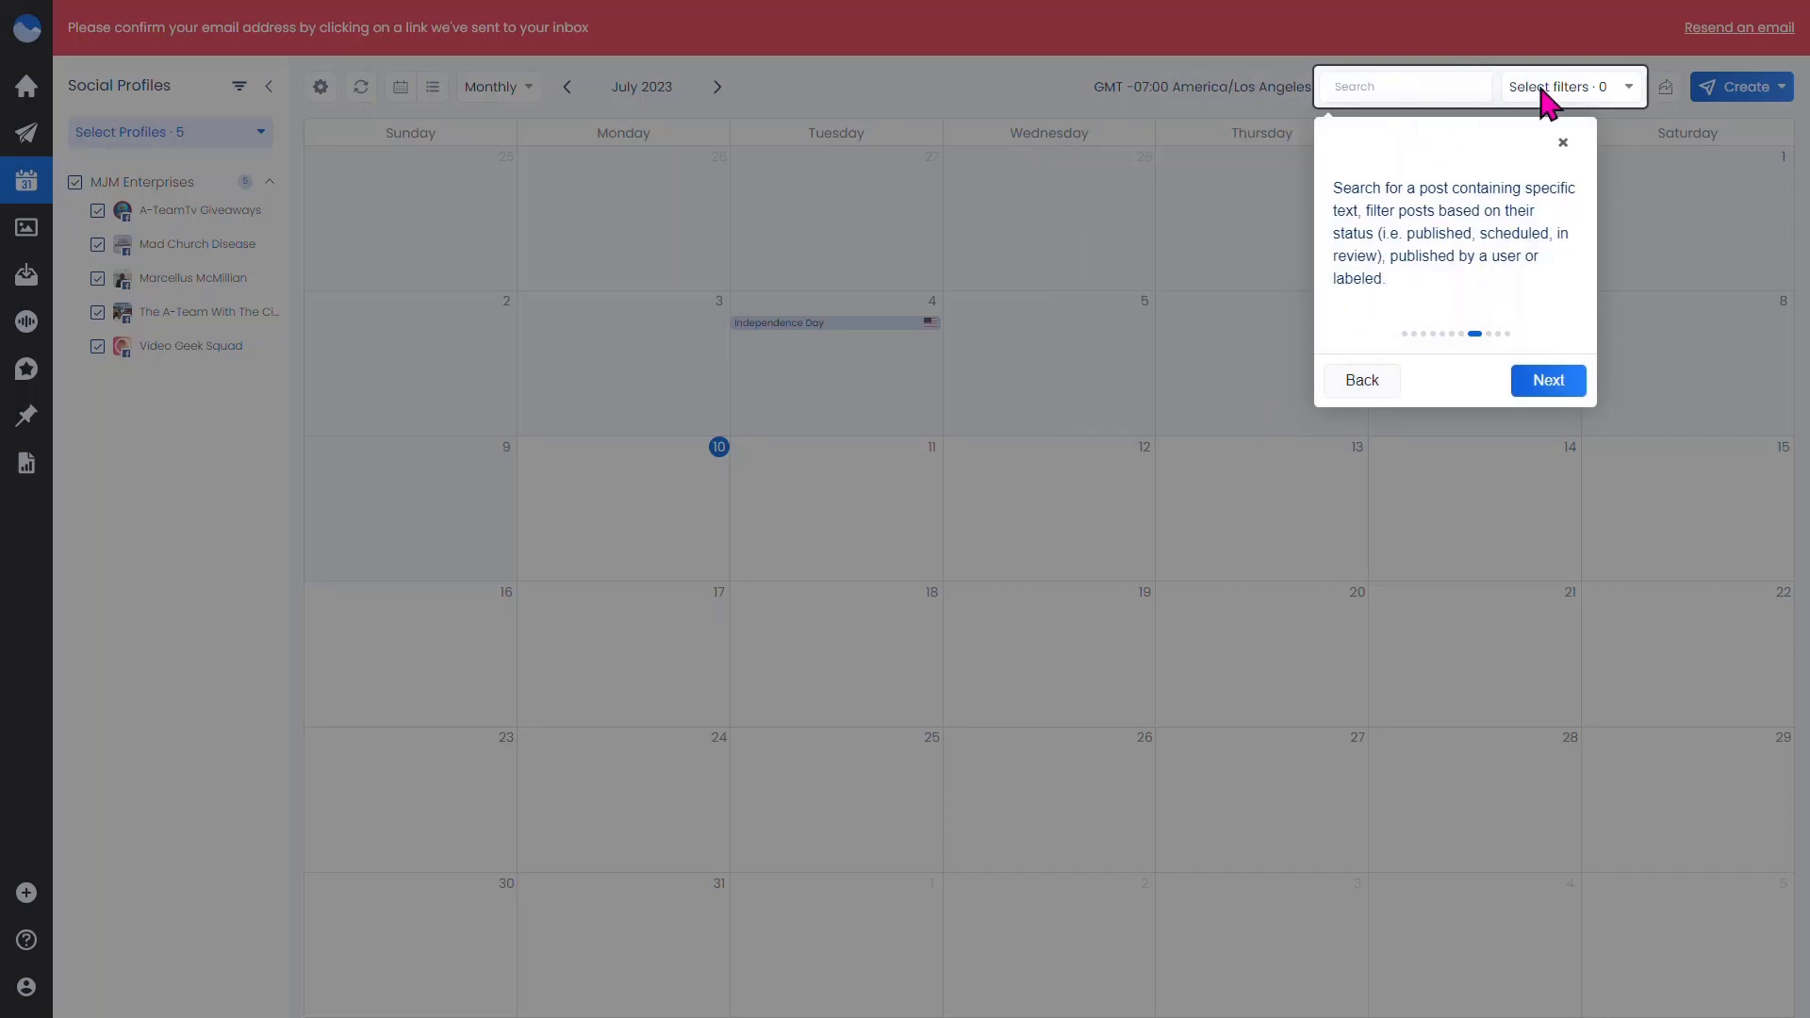
pyautogui.click(1551, 386)
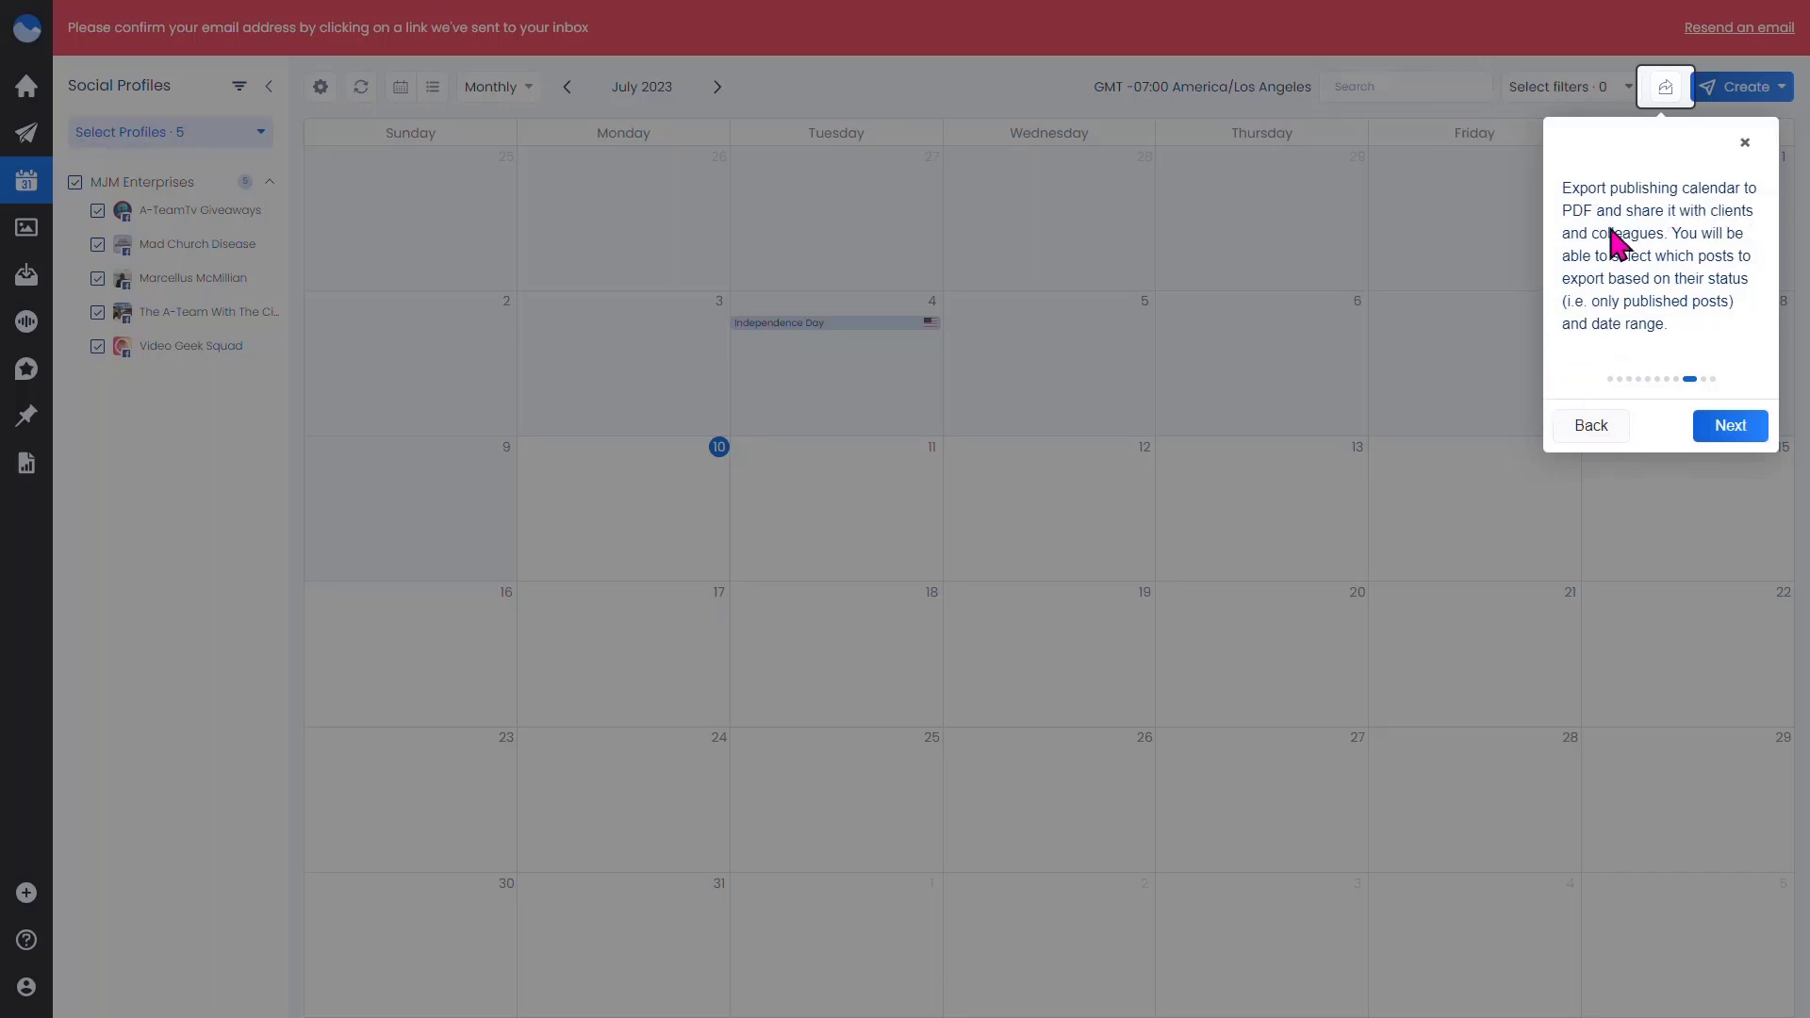
pyautogui.click(1725, 427)
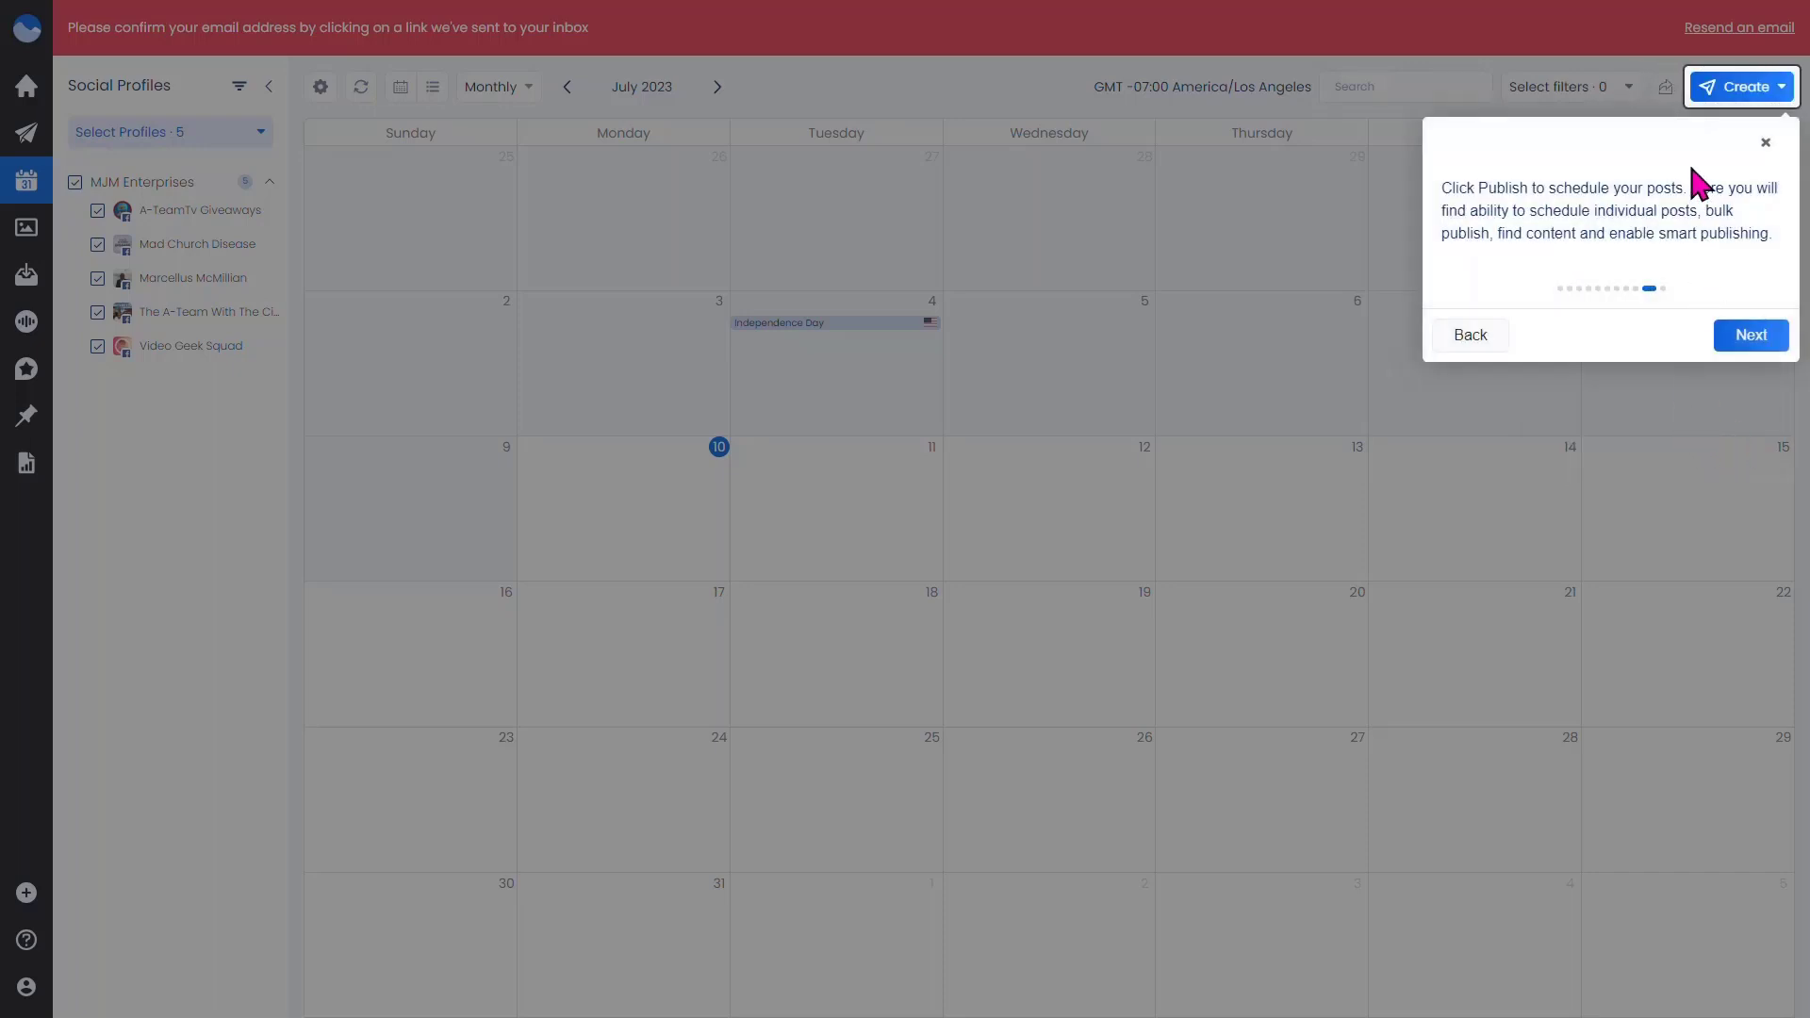
pyautogui.click(1751, 346)
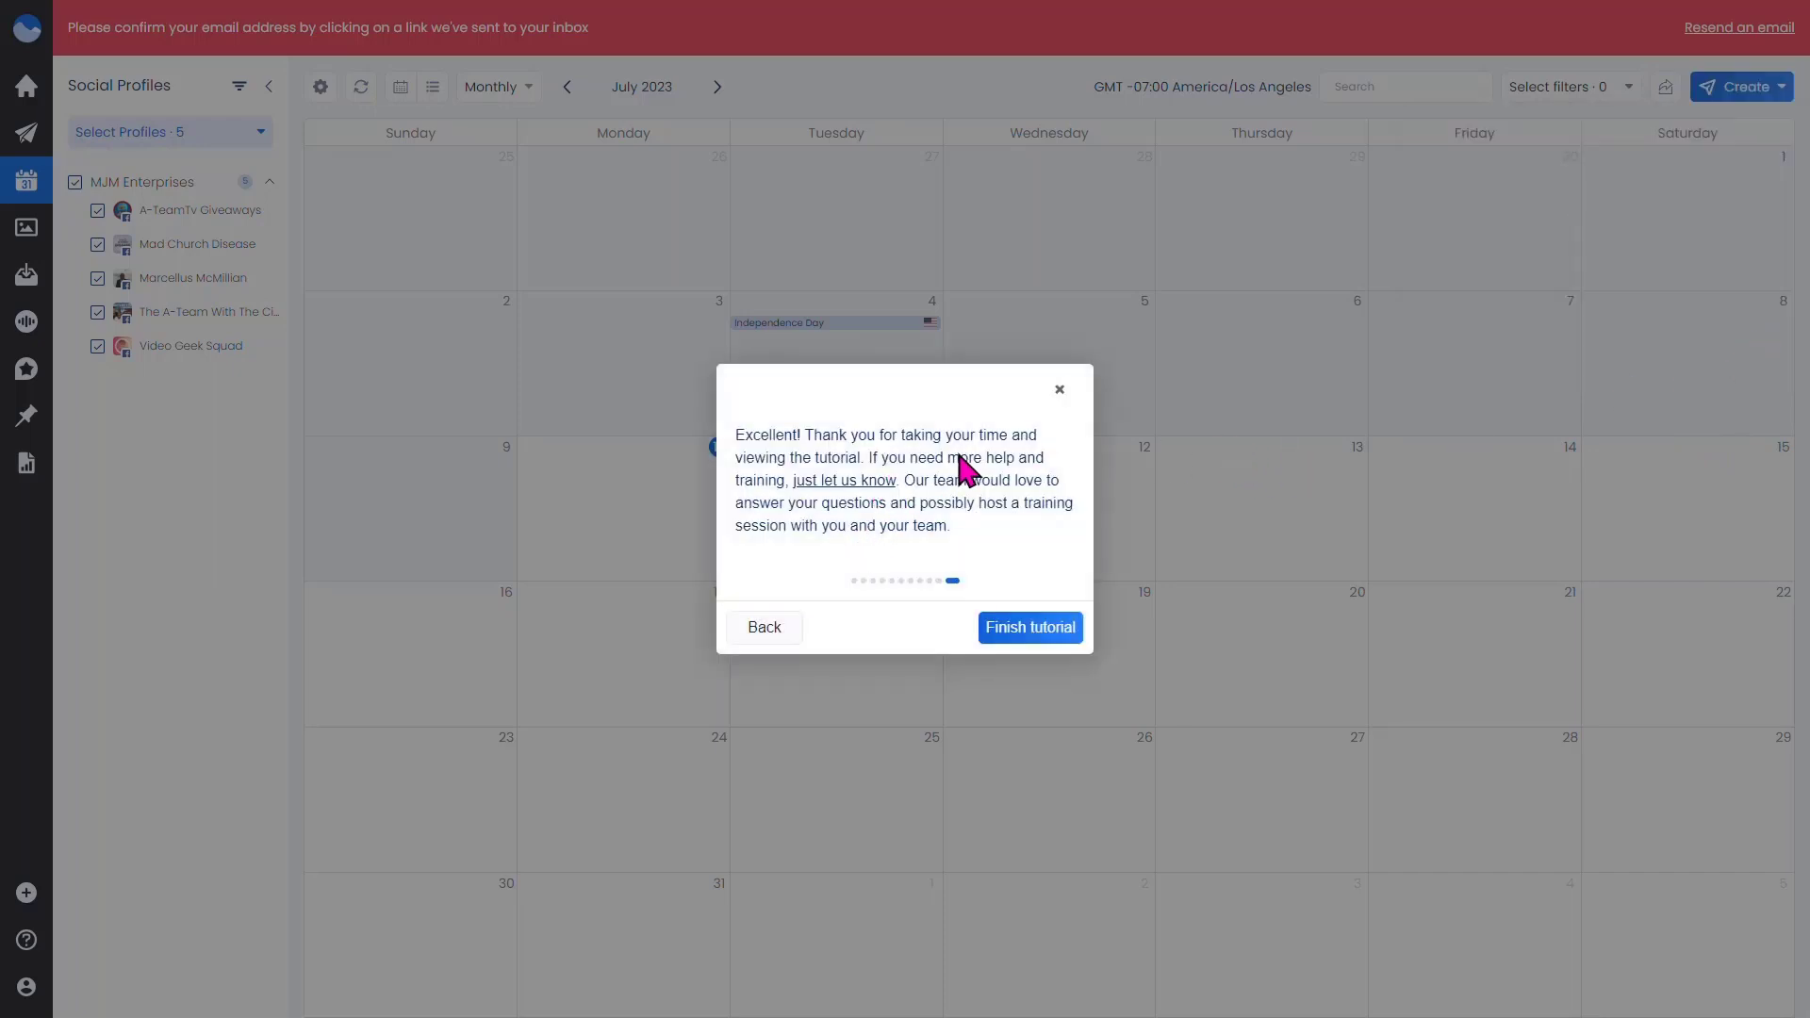
pyautogui.click(1031, 630)
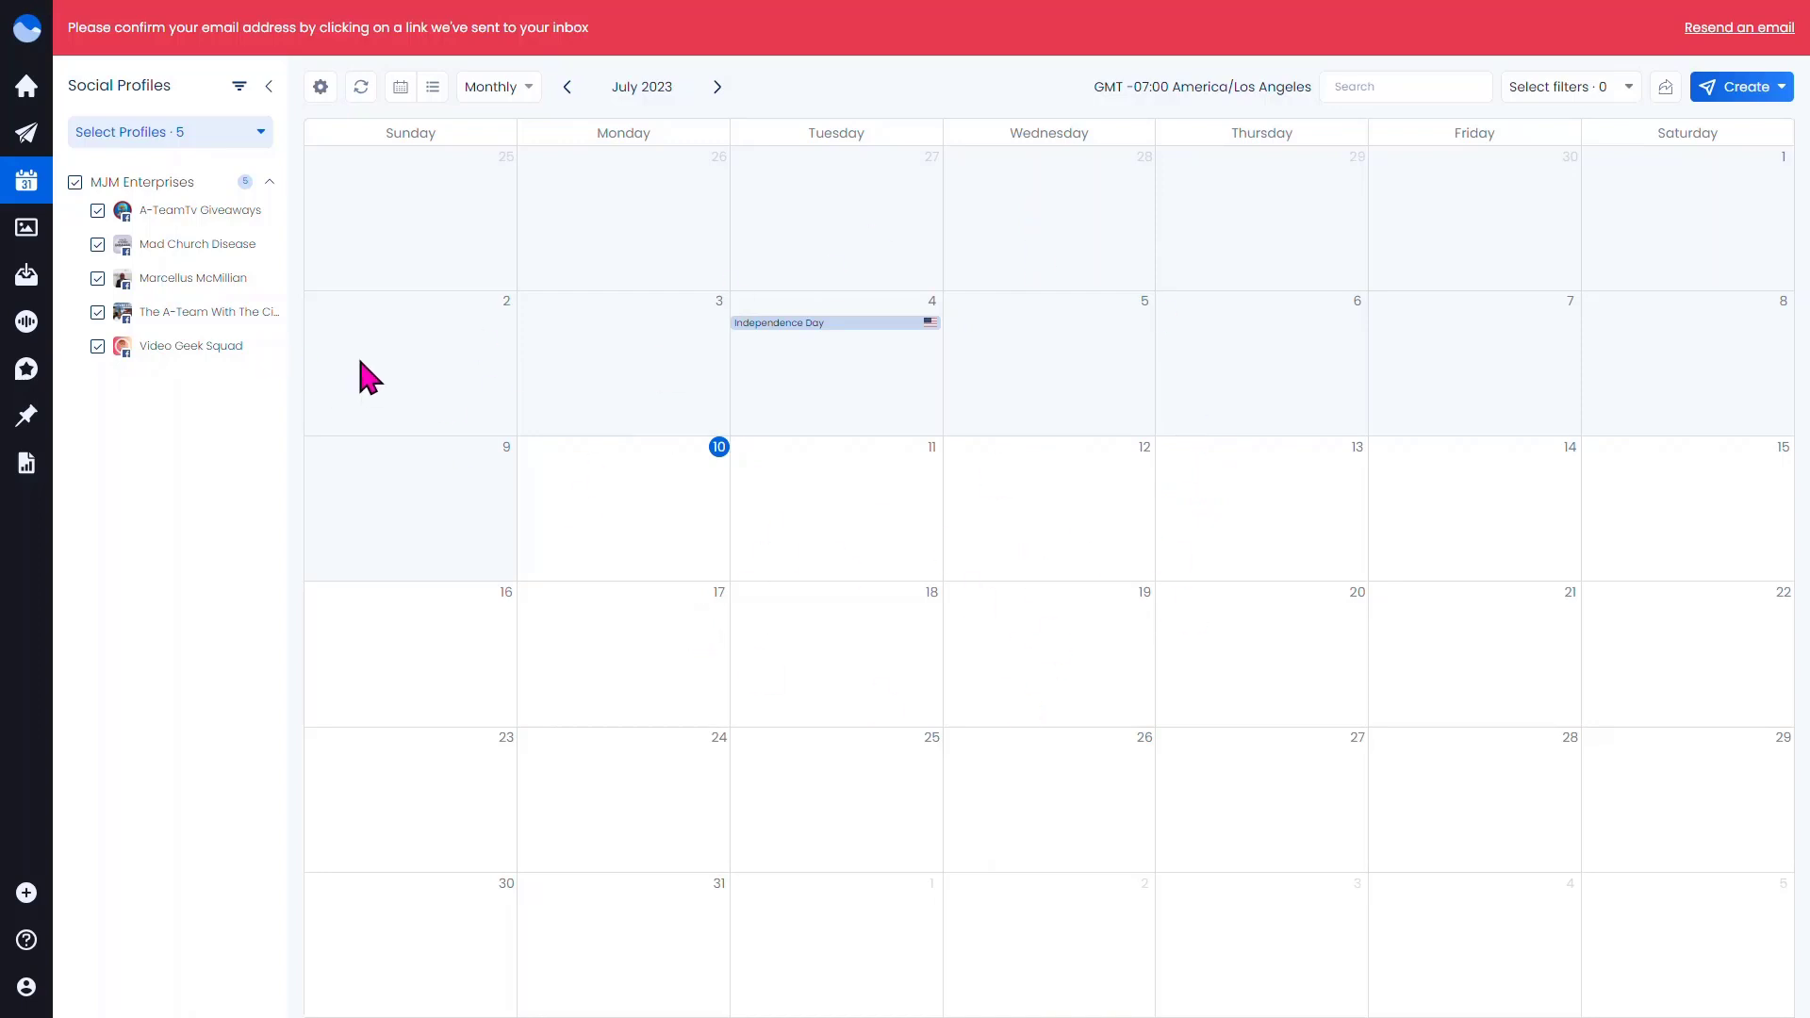
# - Open the social inbox, read through its introductory tutorial on conversations and replies, and finish it
pyautogui.moveTo(28, 260)
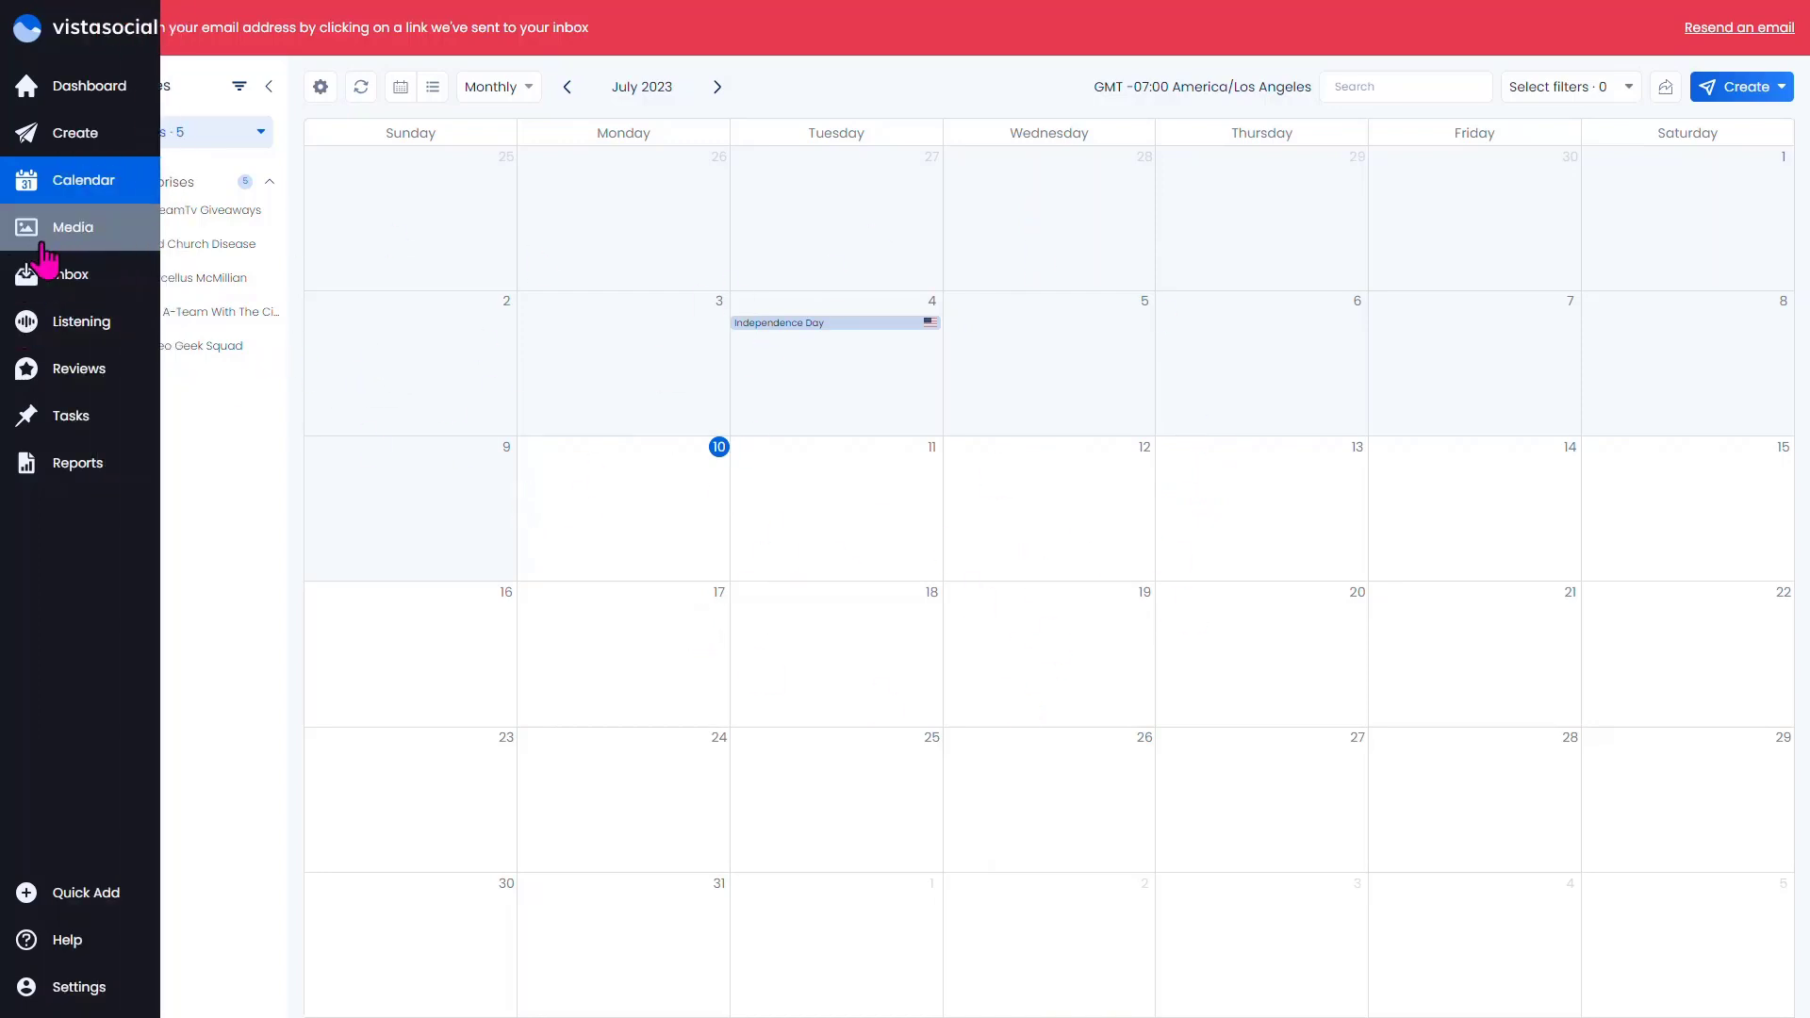
pyautogui.click(65, 275)
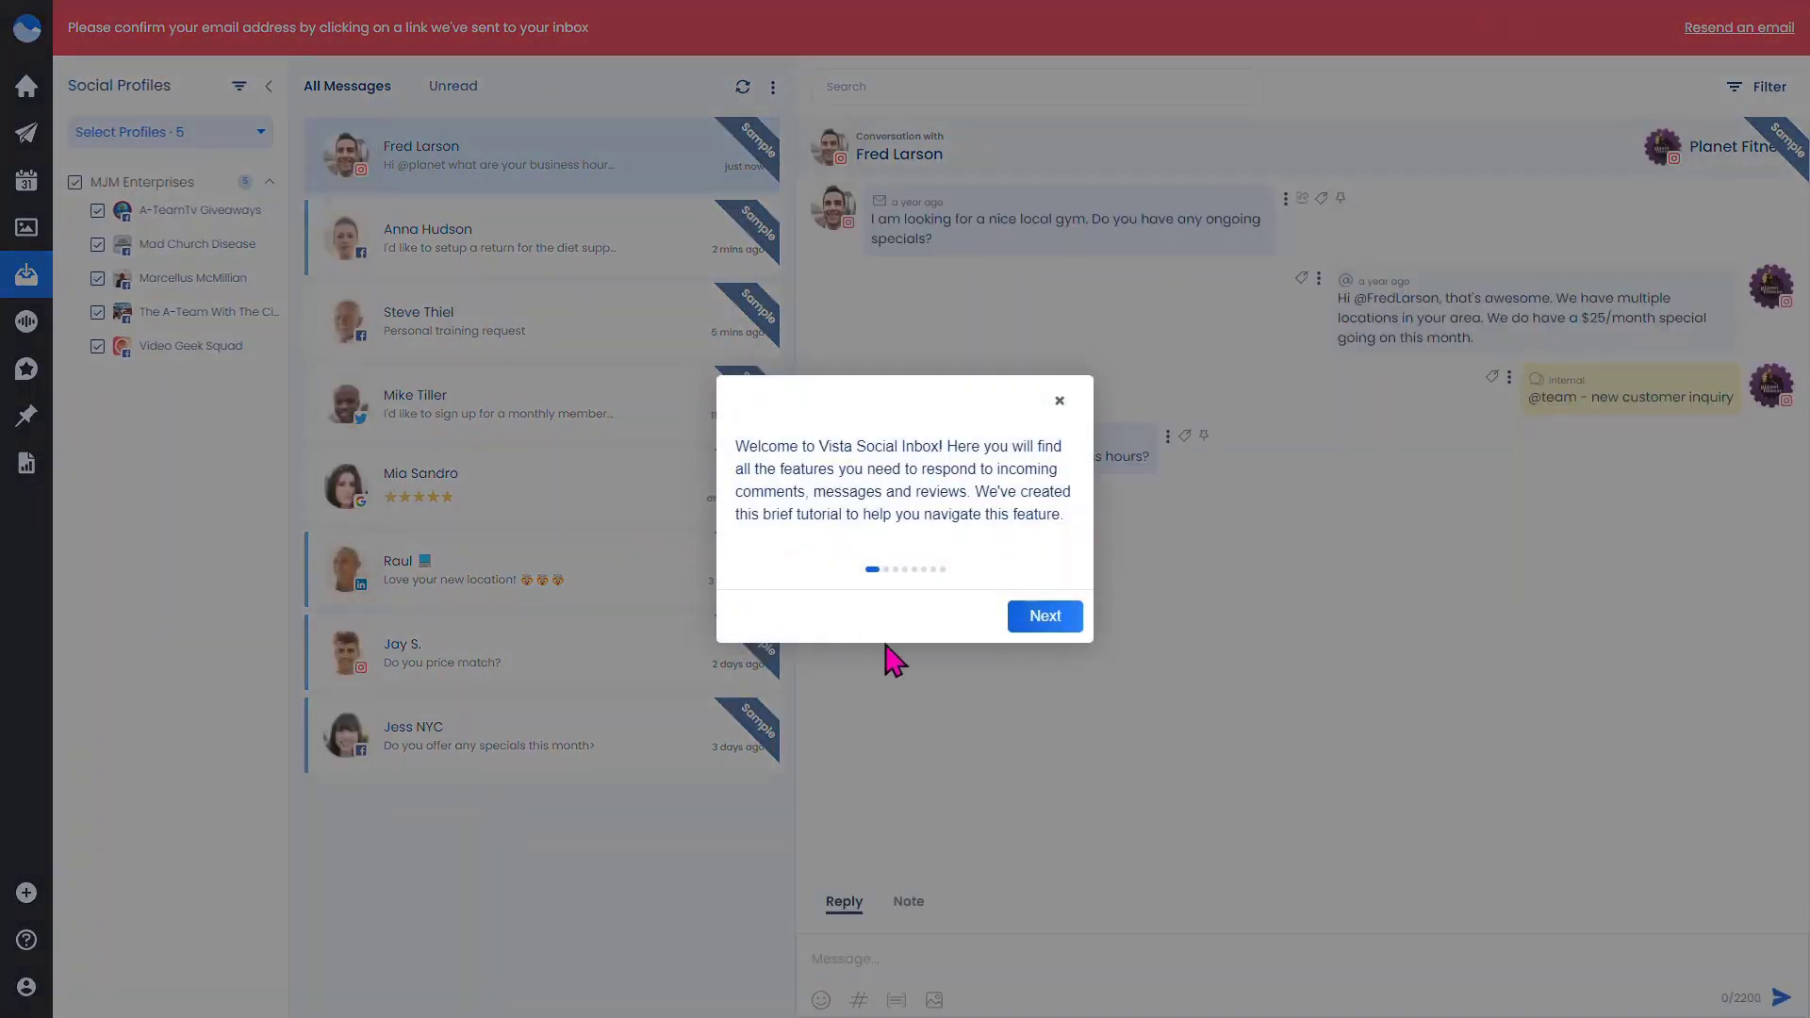
pyautogui.click(1042, 617)
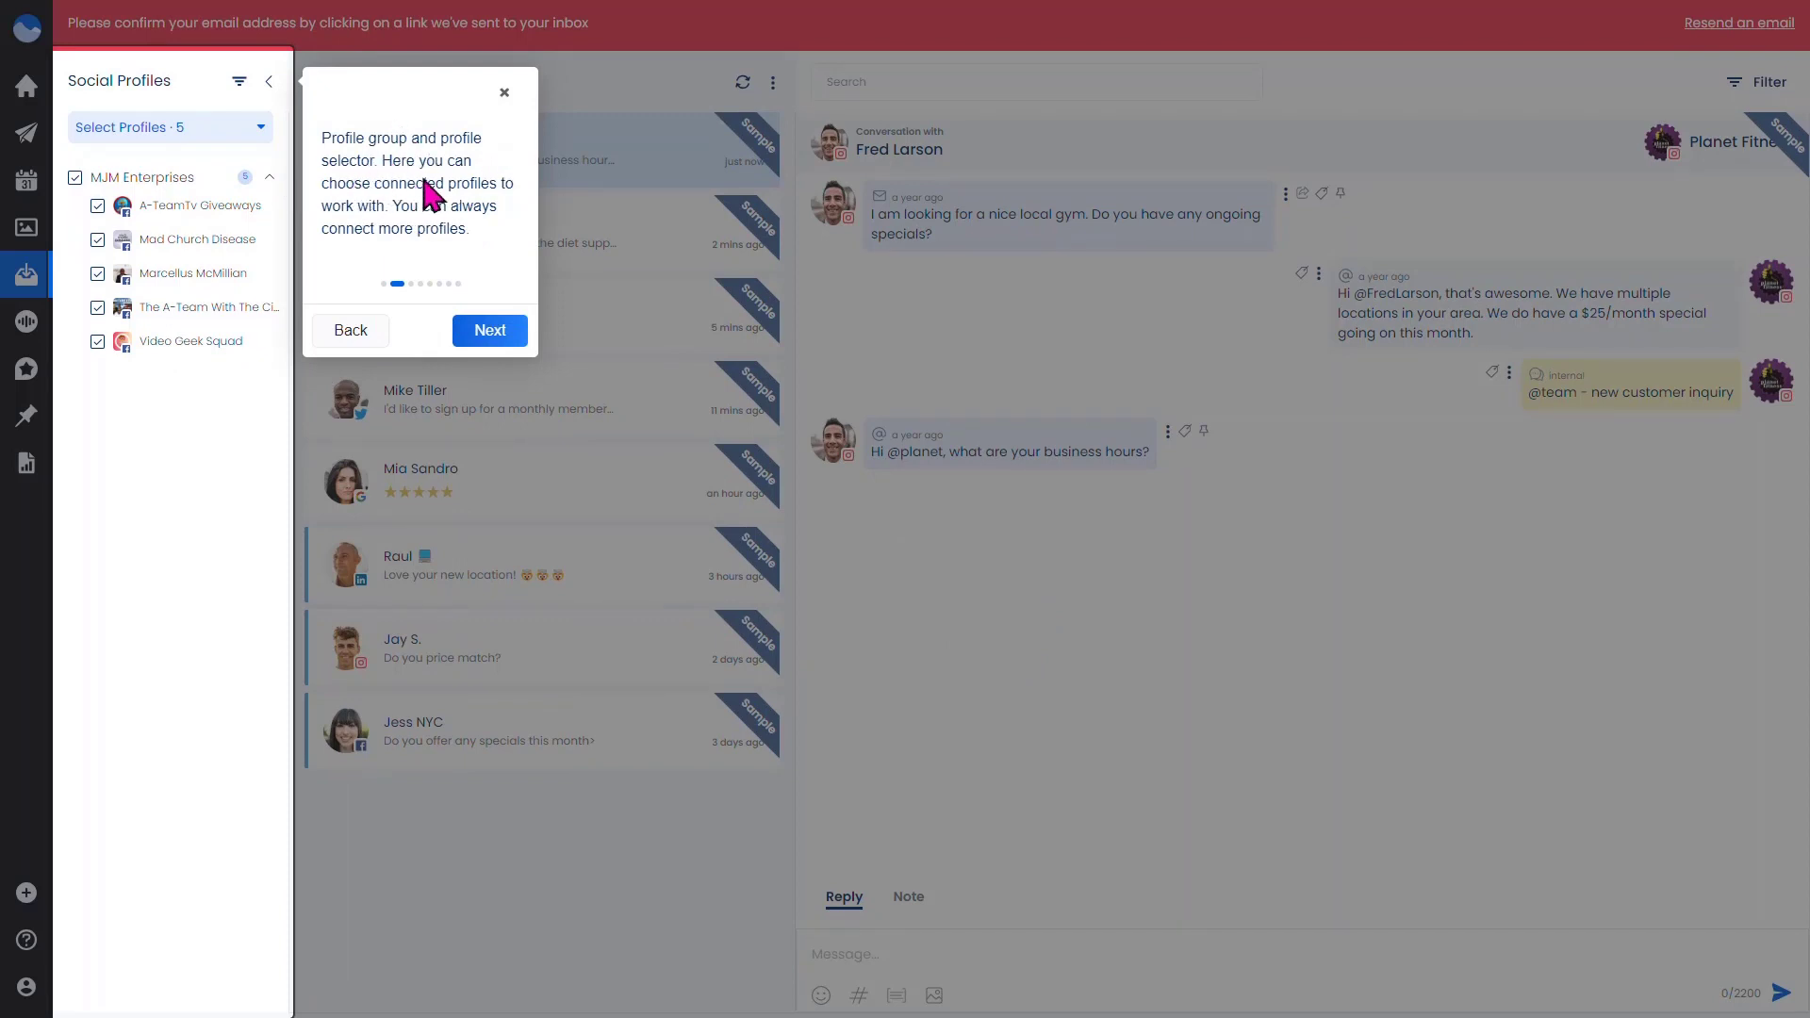
pyautogui.click(487, 332)
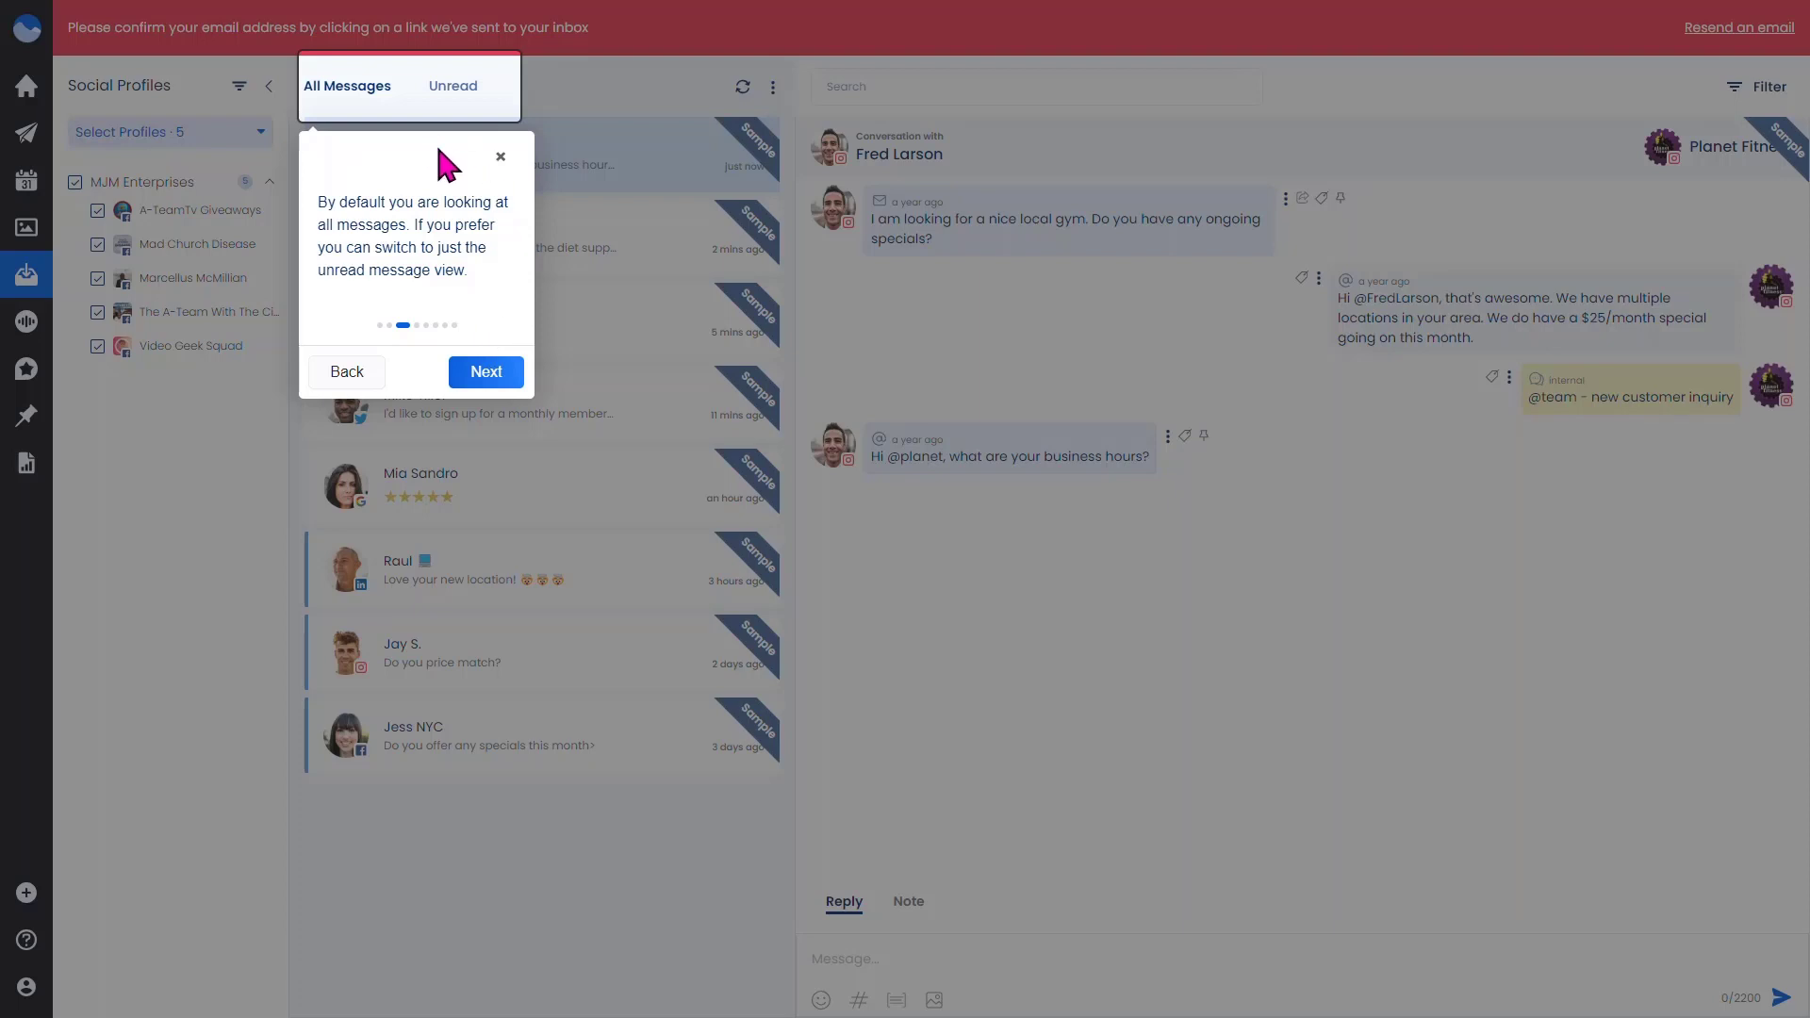
pyautogui.click(484, 371)
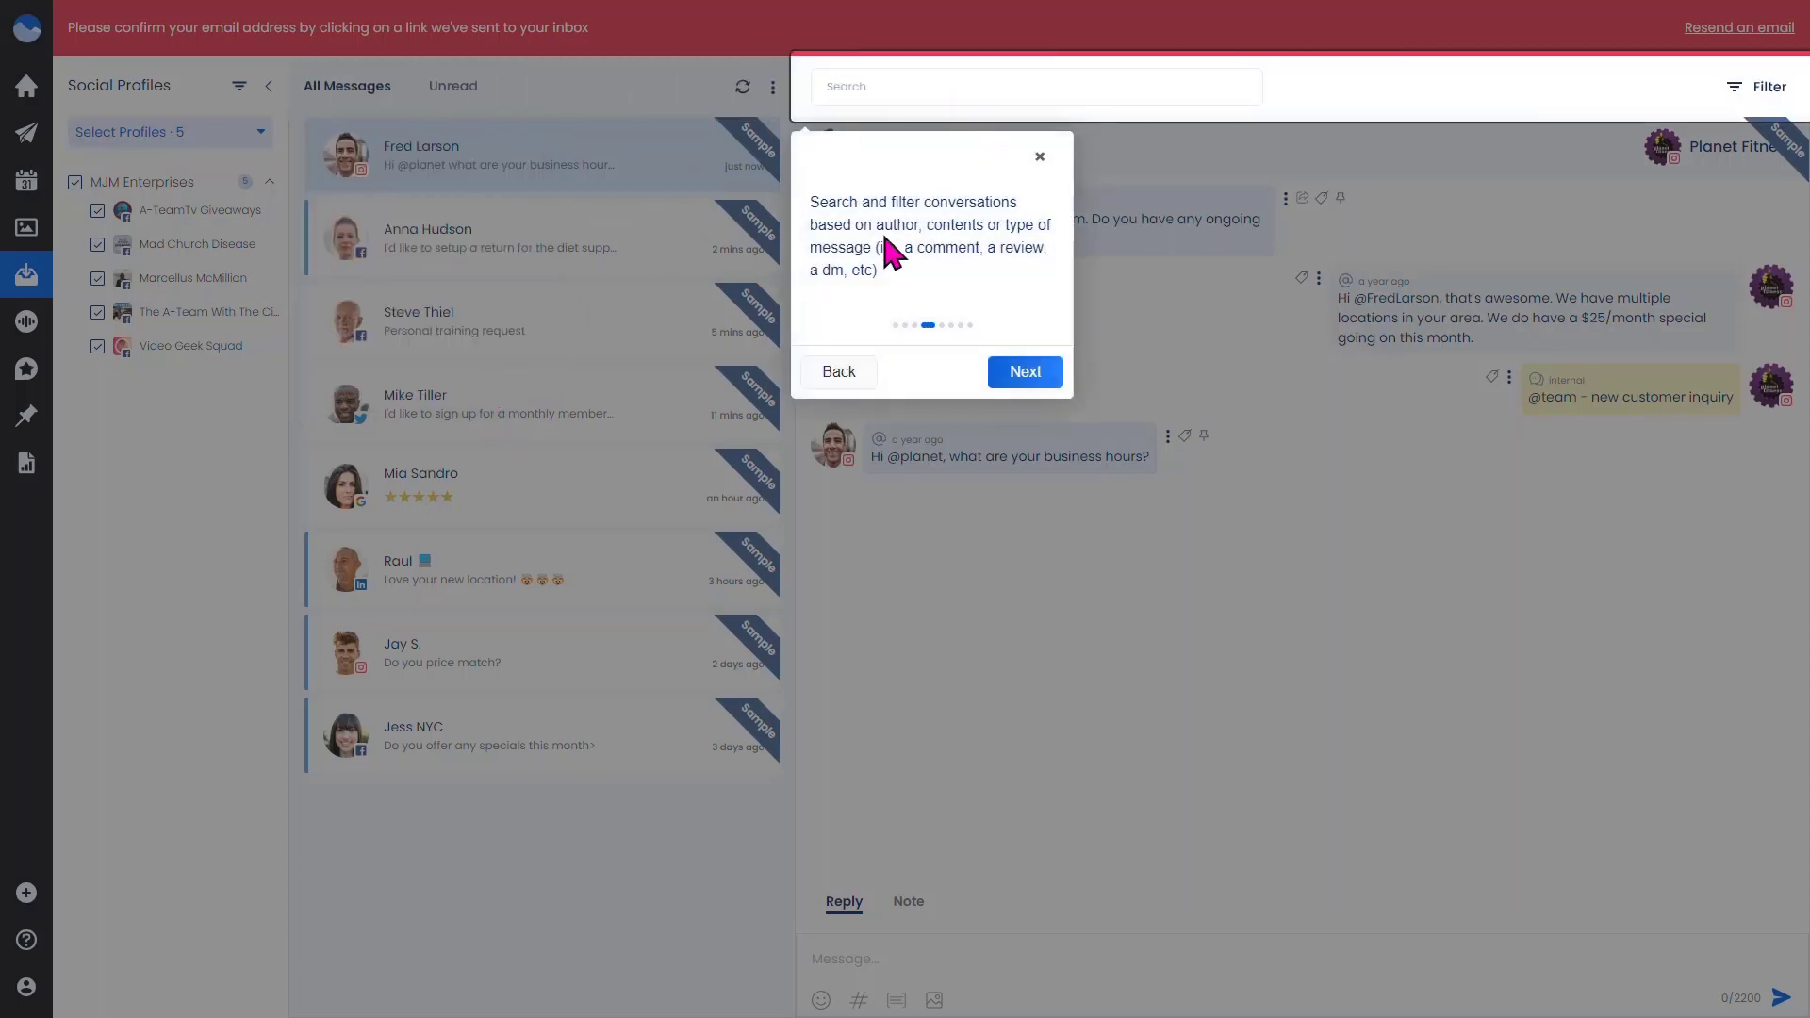
pyautogui.click(1035, 377)
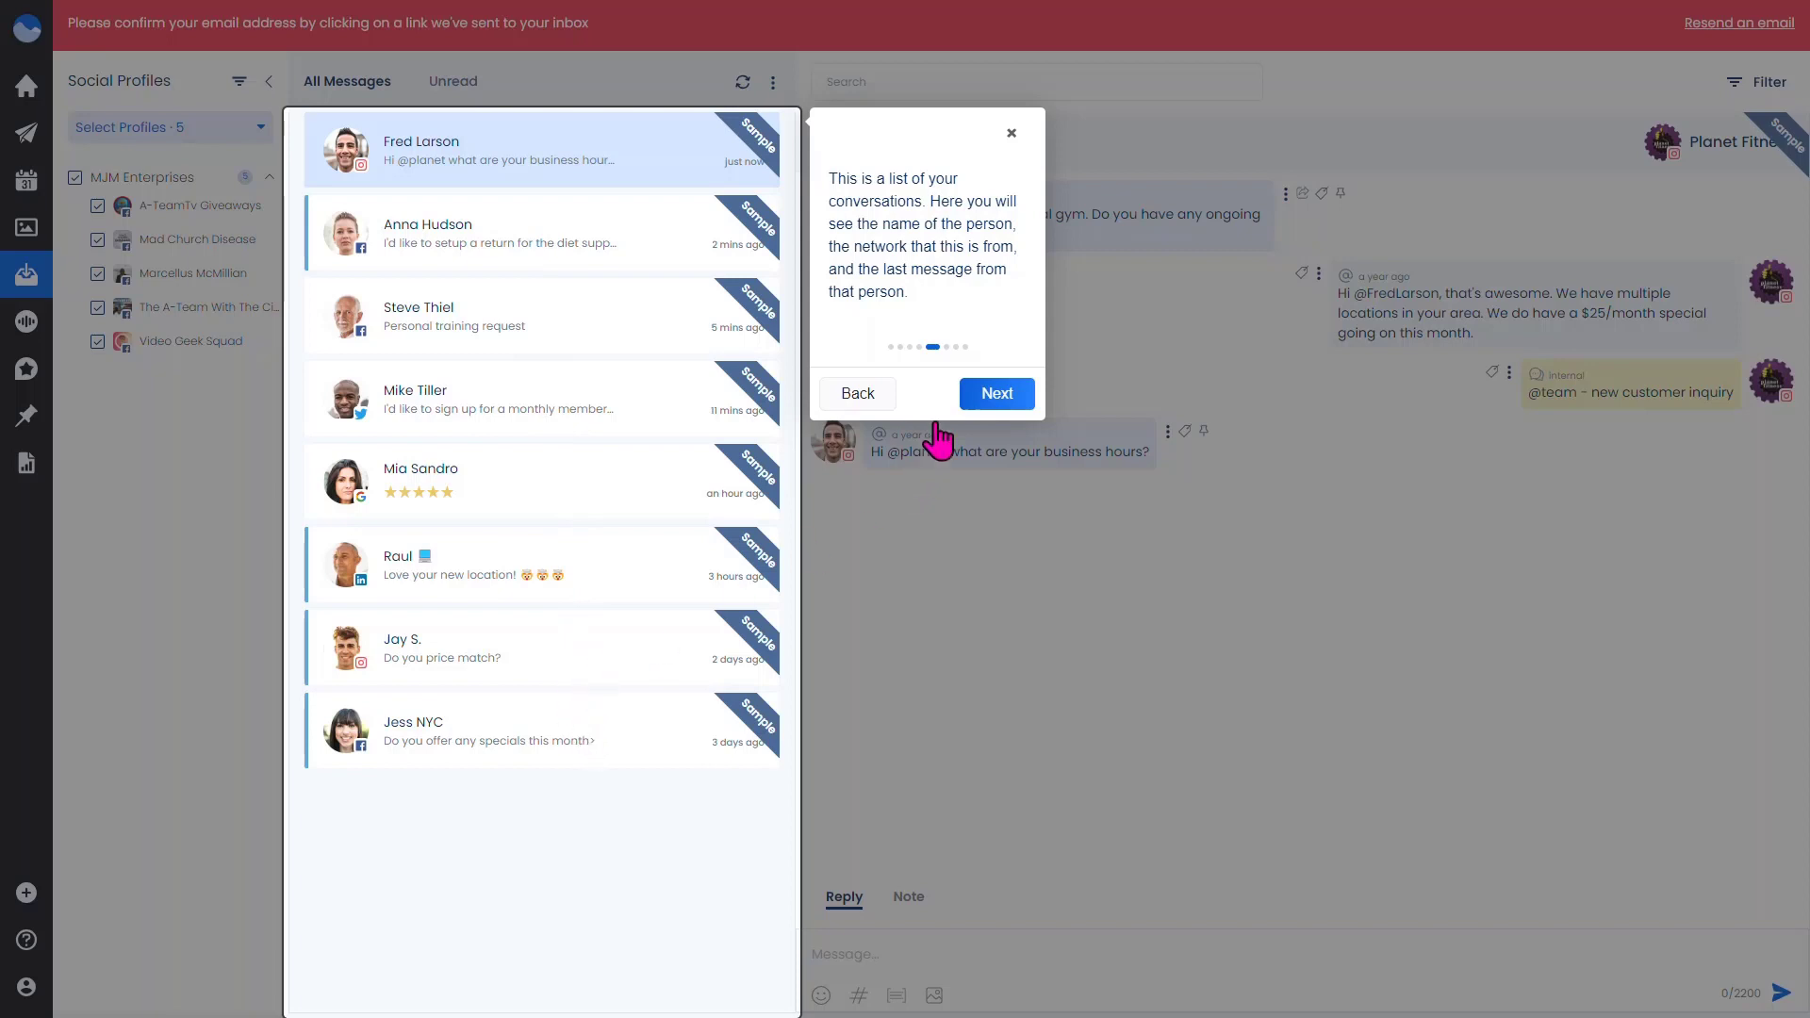
pyautogui.click(997, 393)
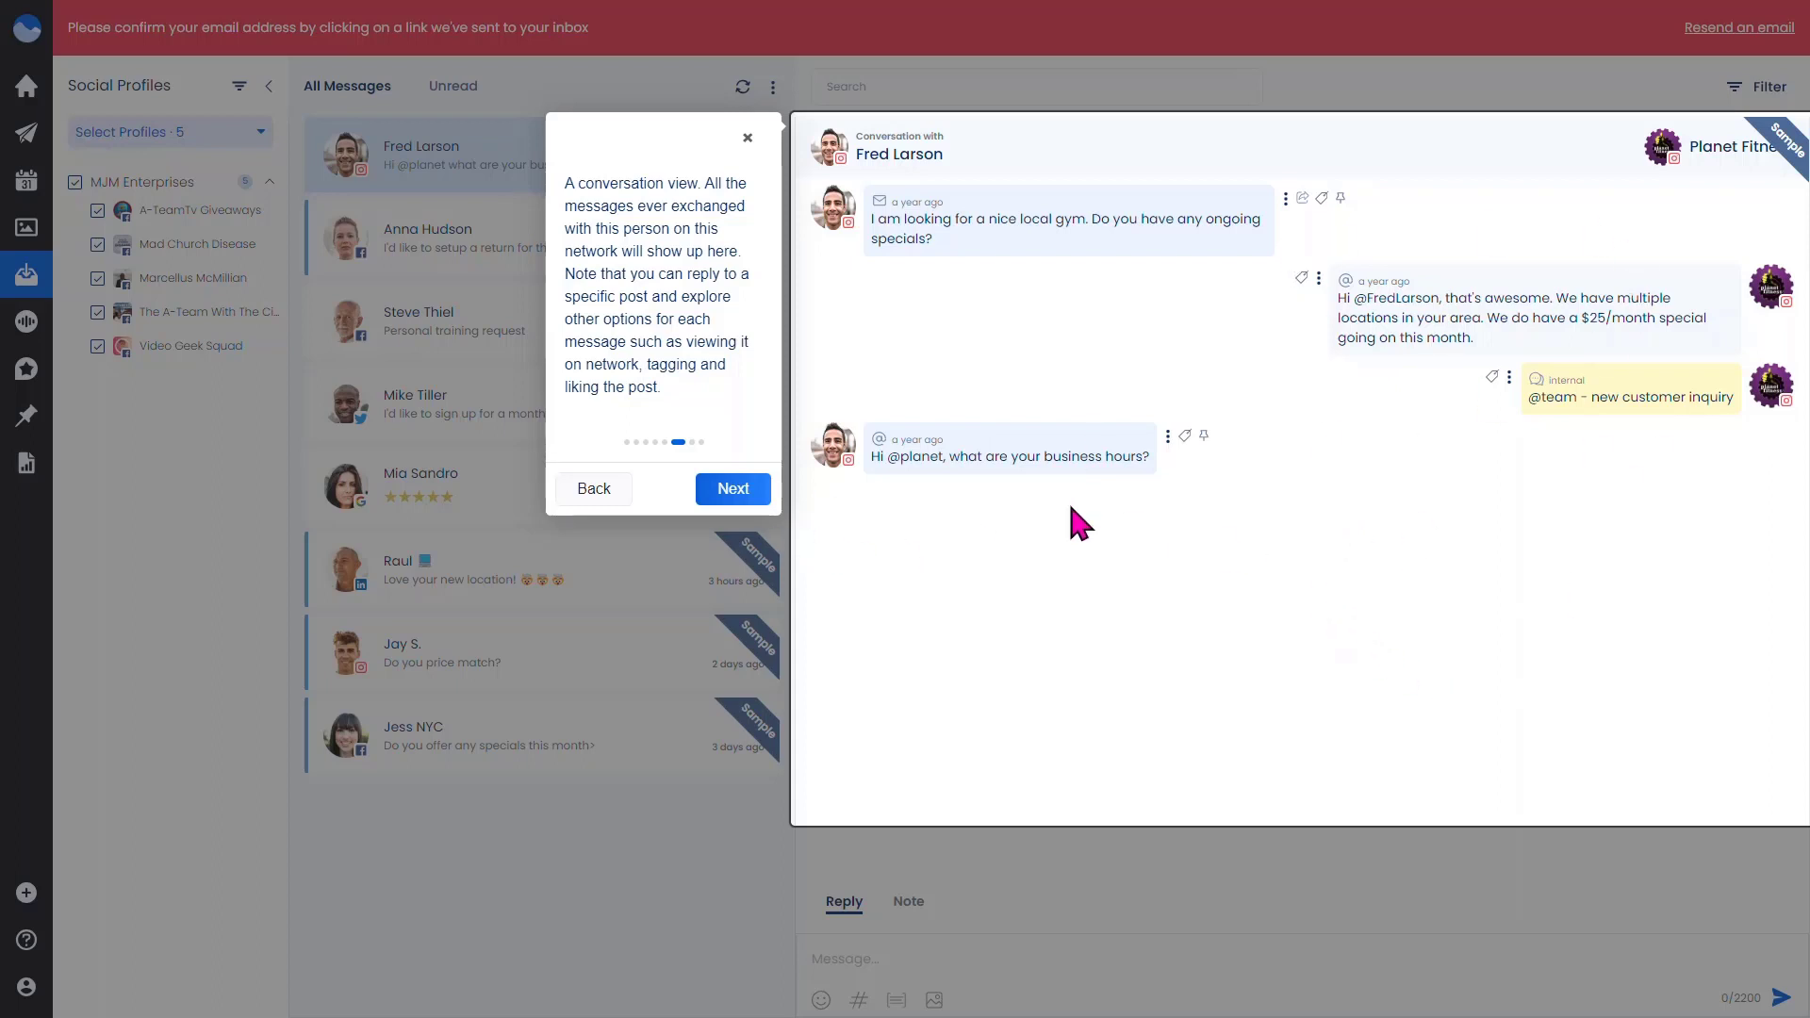
pyautogui.click(734, 489)
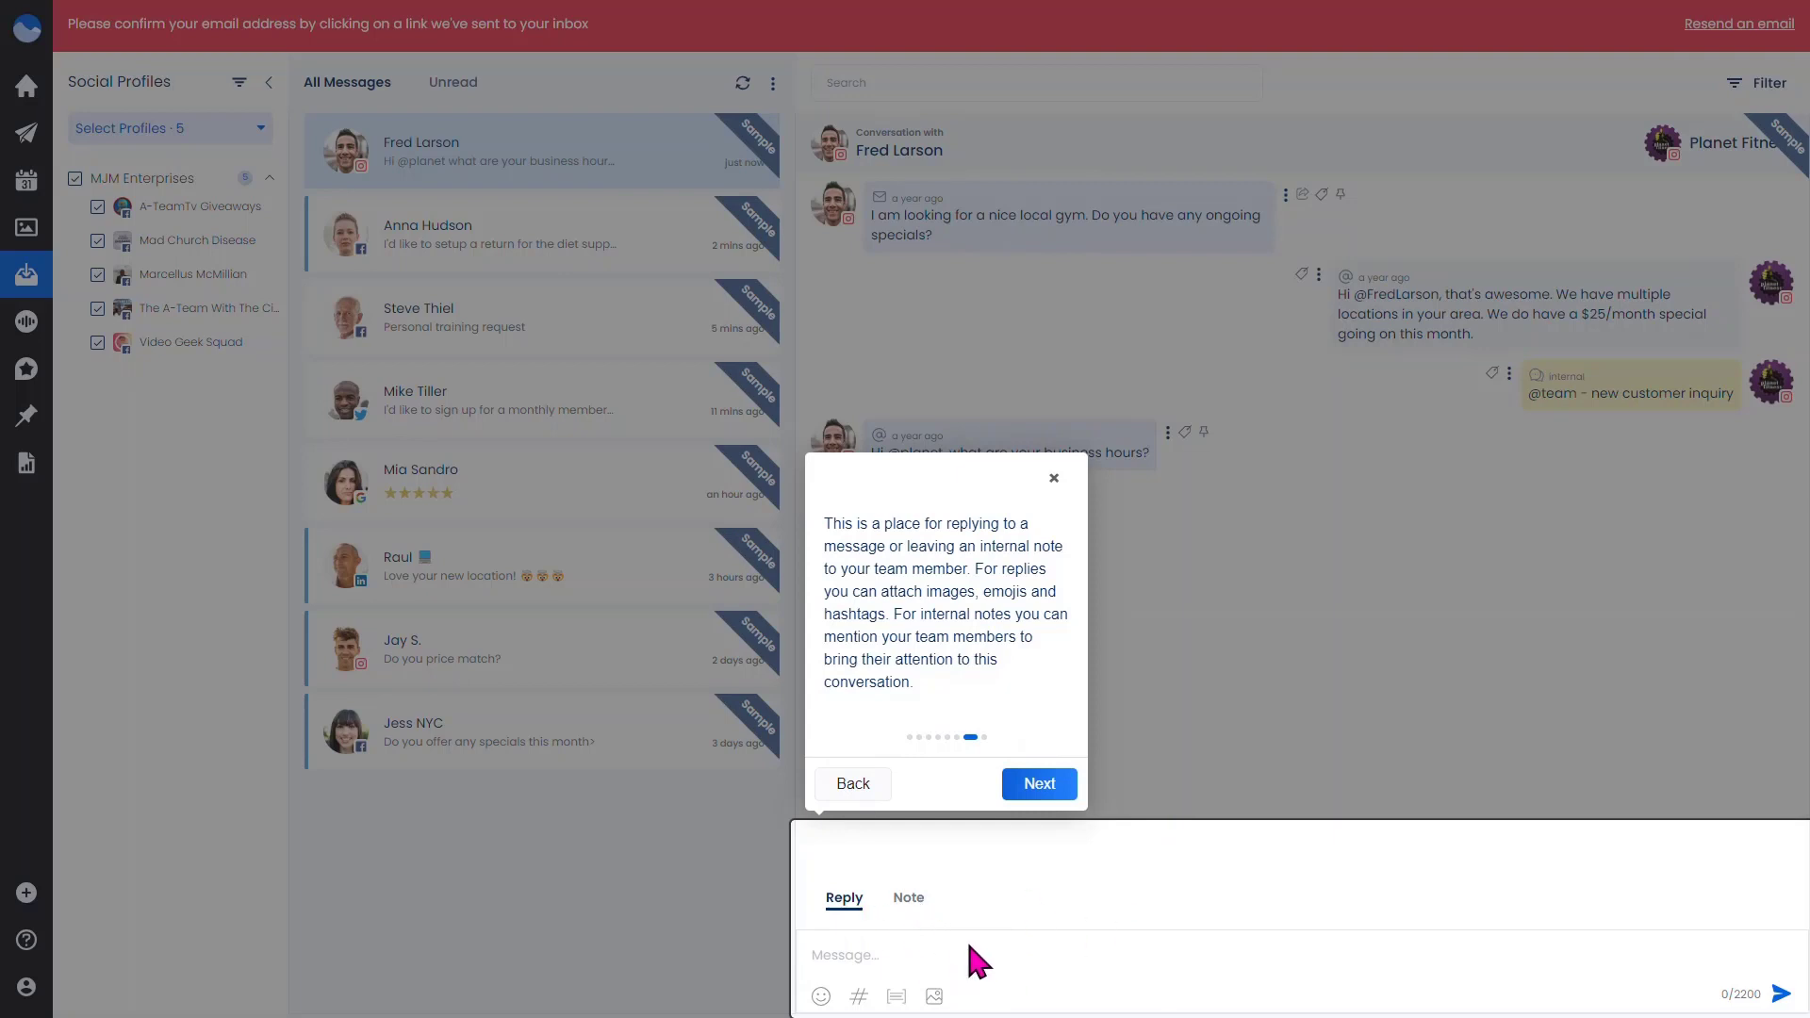
pyautogui.click(1034, 792)
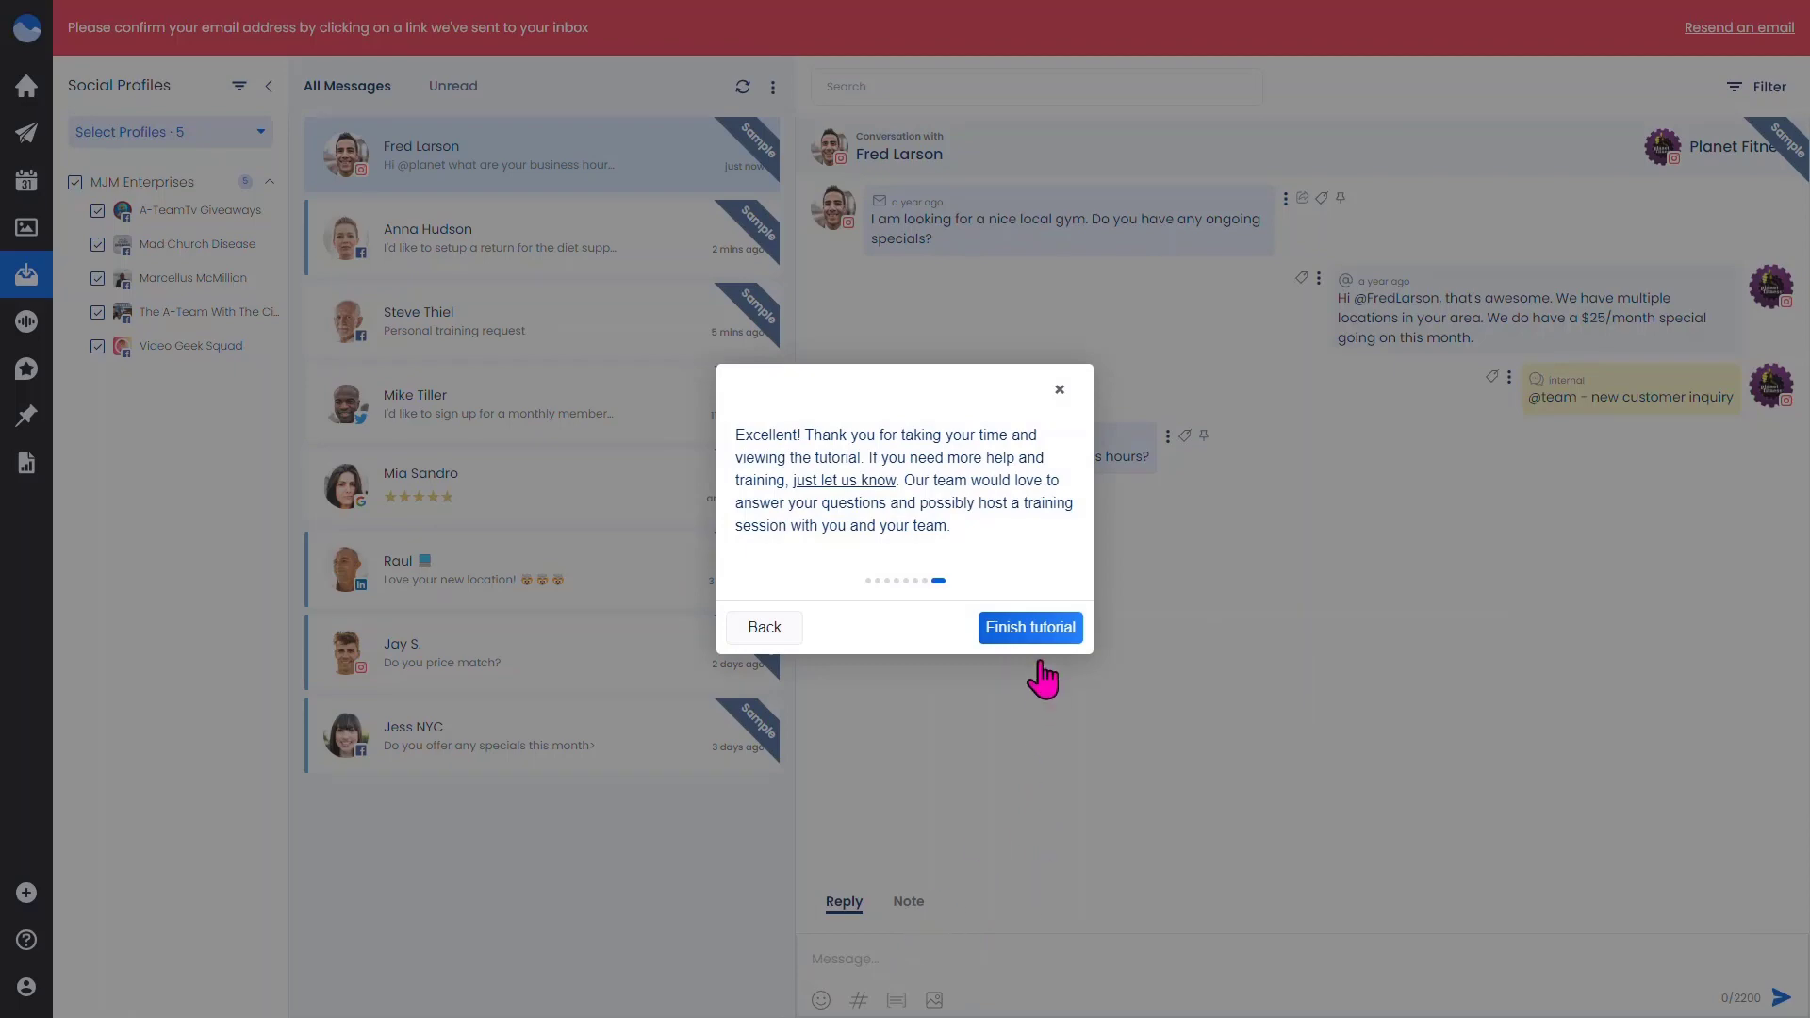
pyautogui.click(1037, 634)
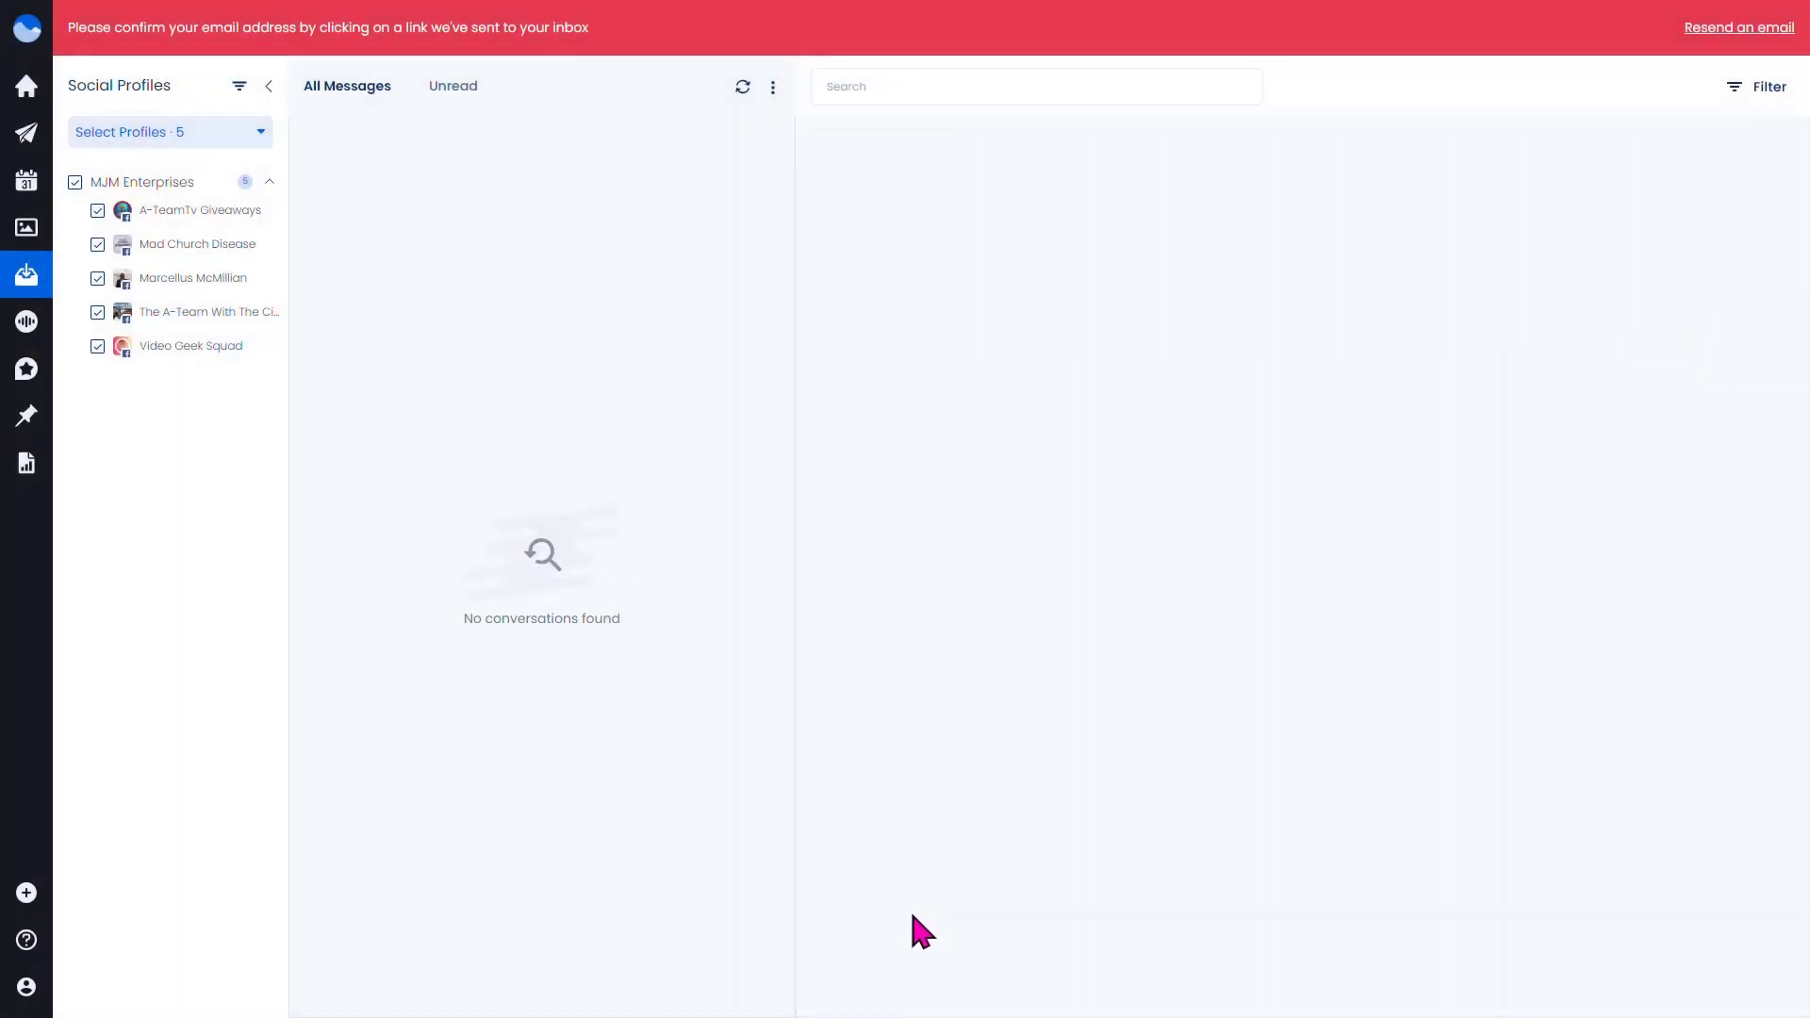
# - Open the listening section, read through its introductory tutorial on profiles, listeners and the listener view, and finish it
pyautogui.click(42, 330)
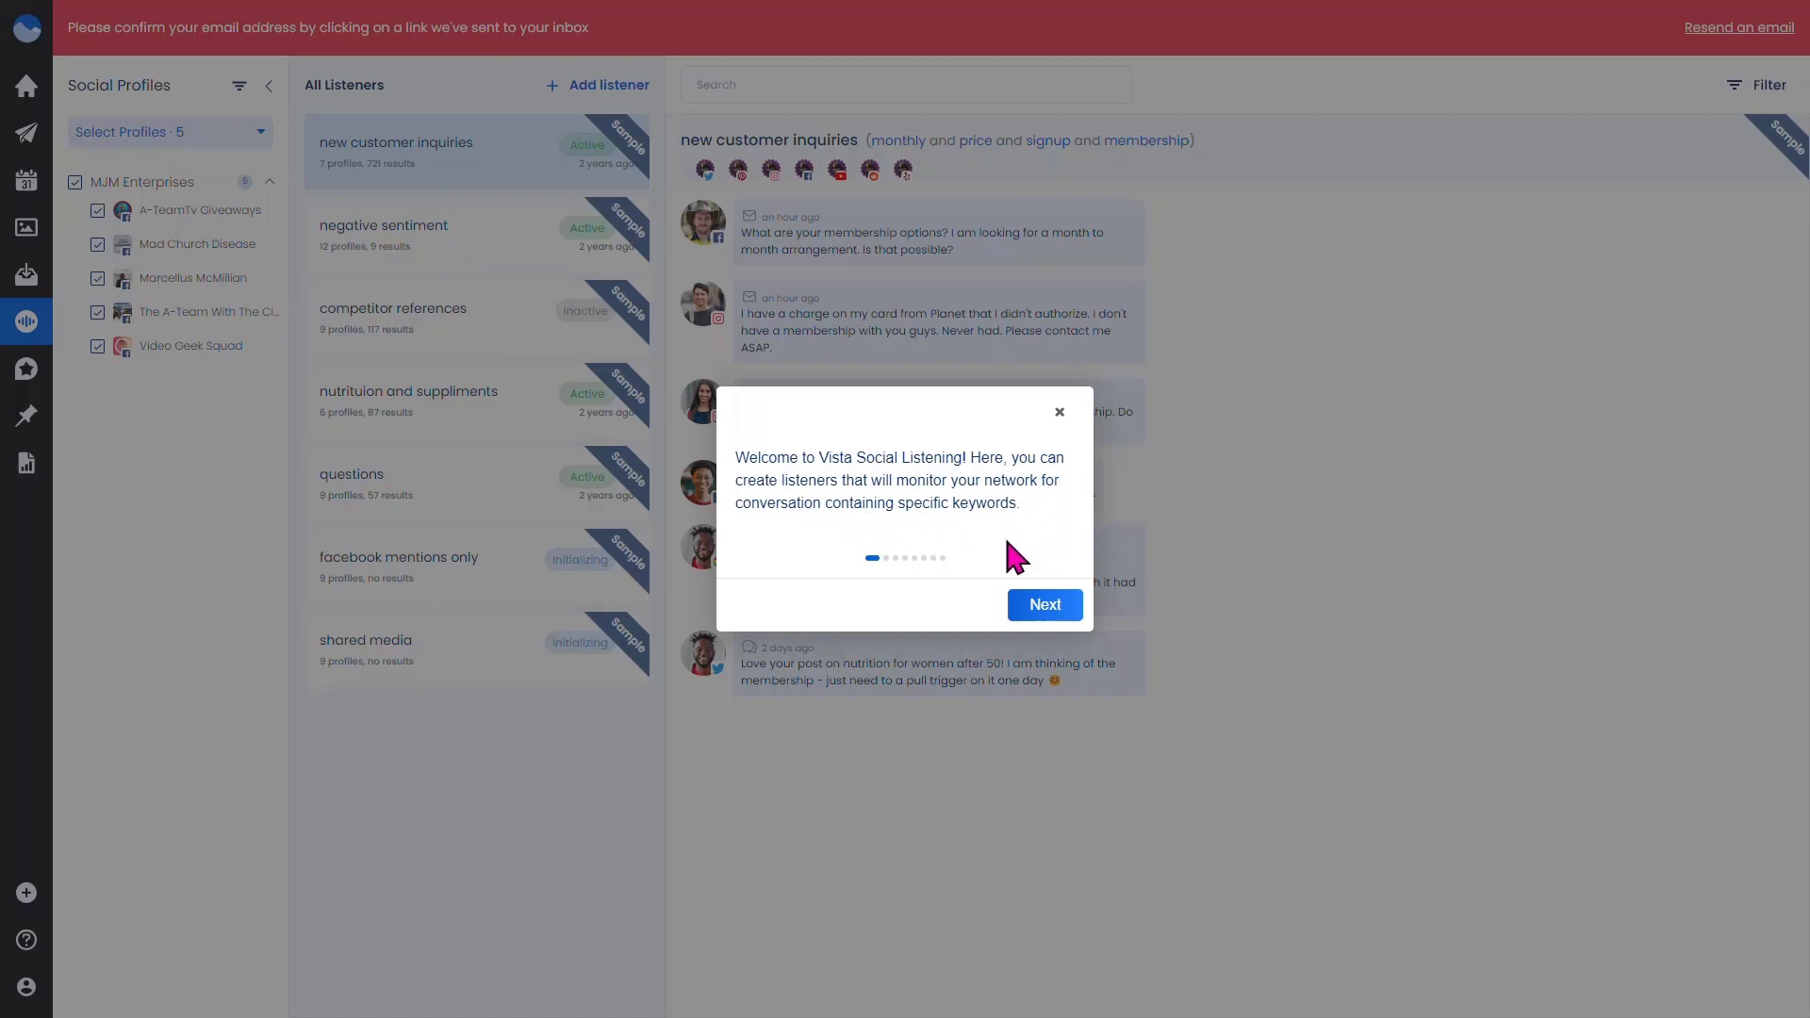
pyautogui.click(1045, 610)
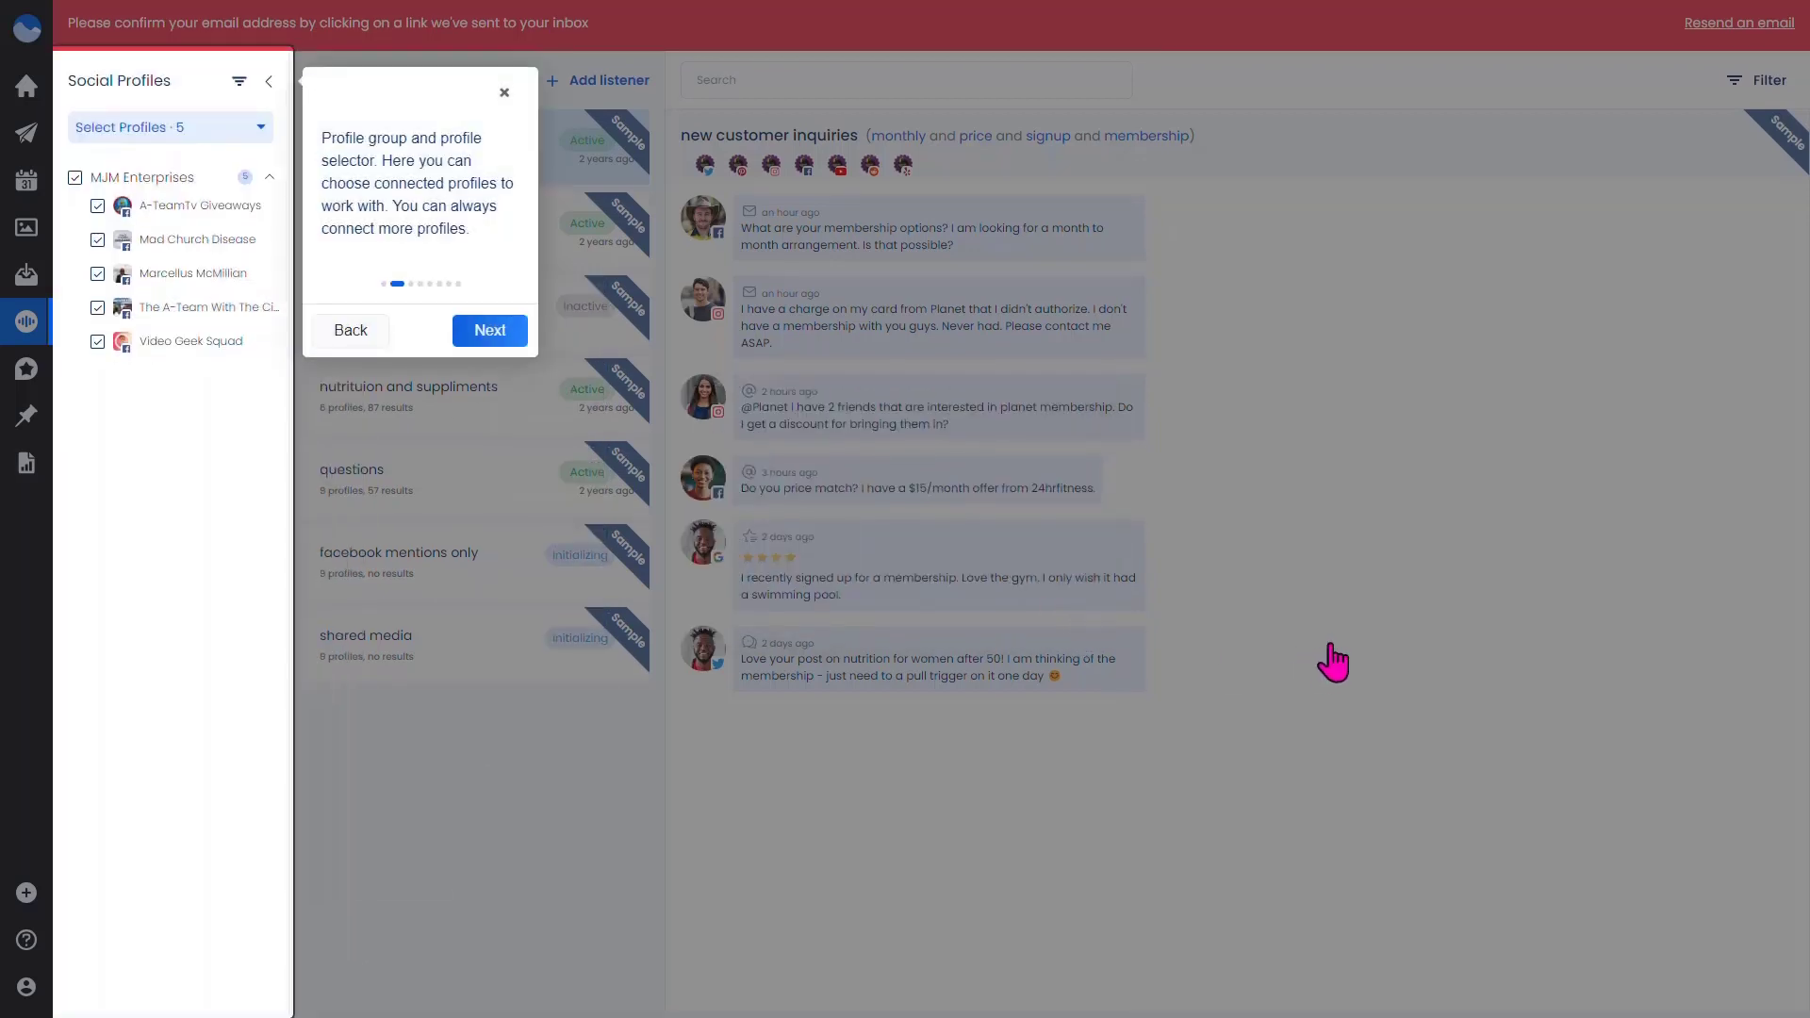
pyautogui.click(500, 334)
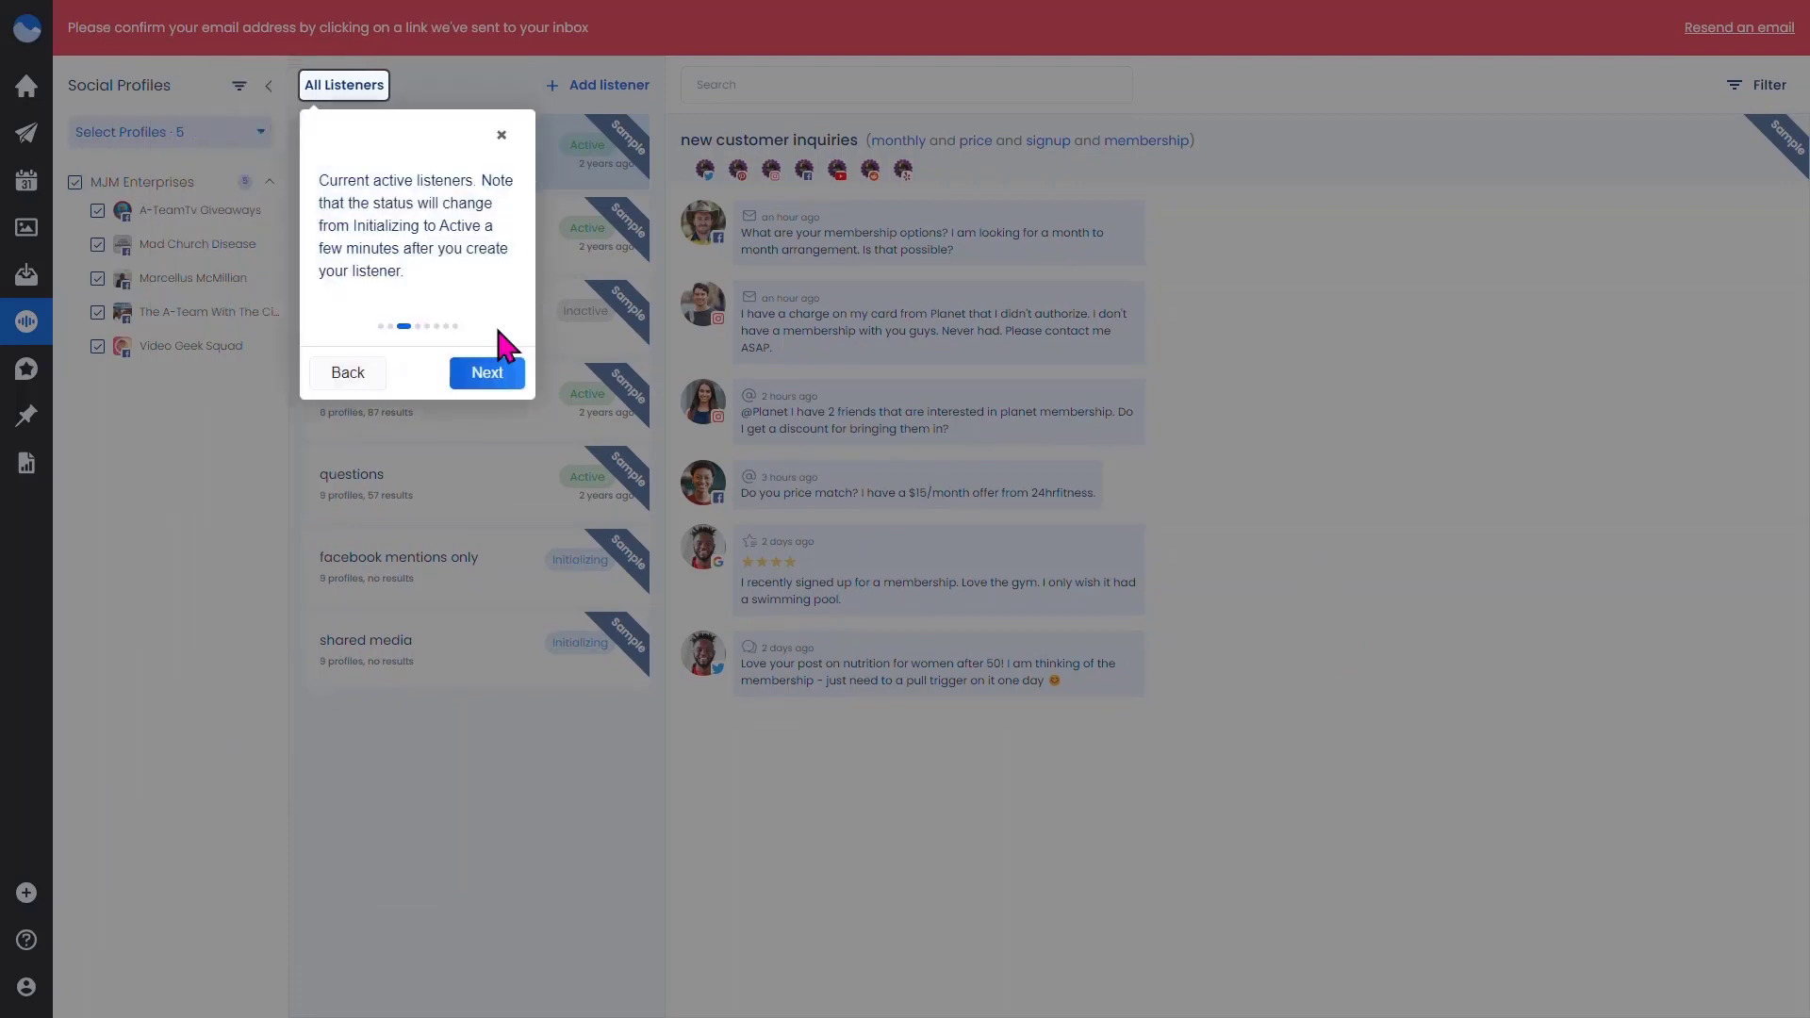
pyautogui.click(501, 382)
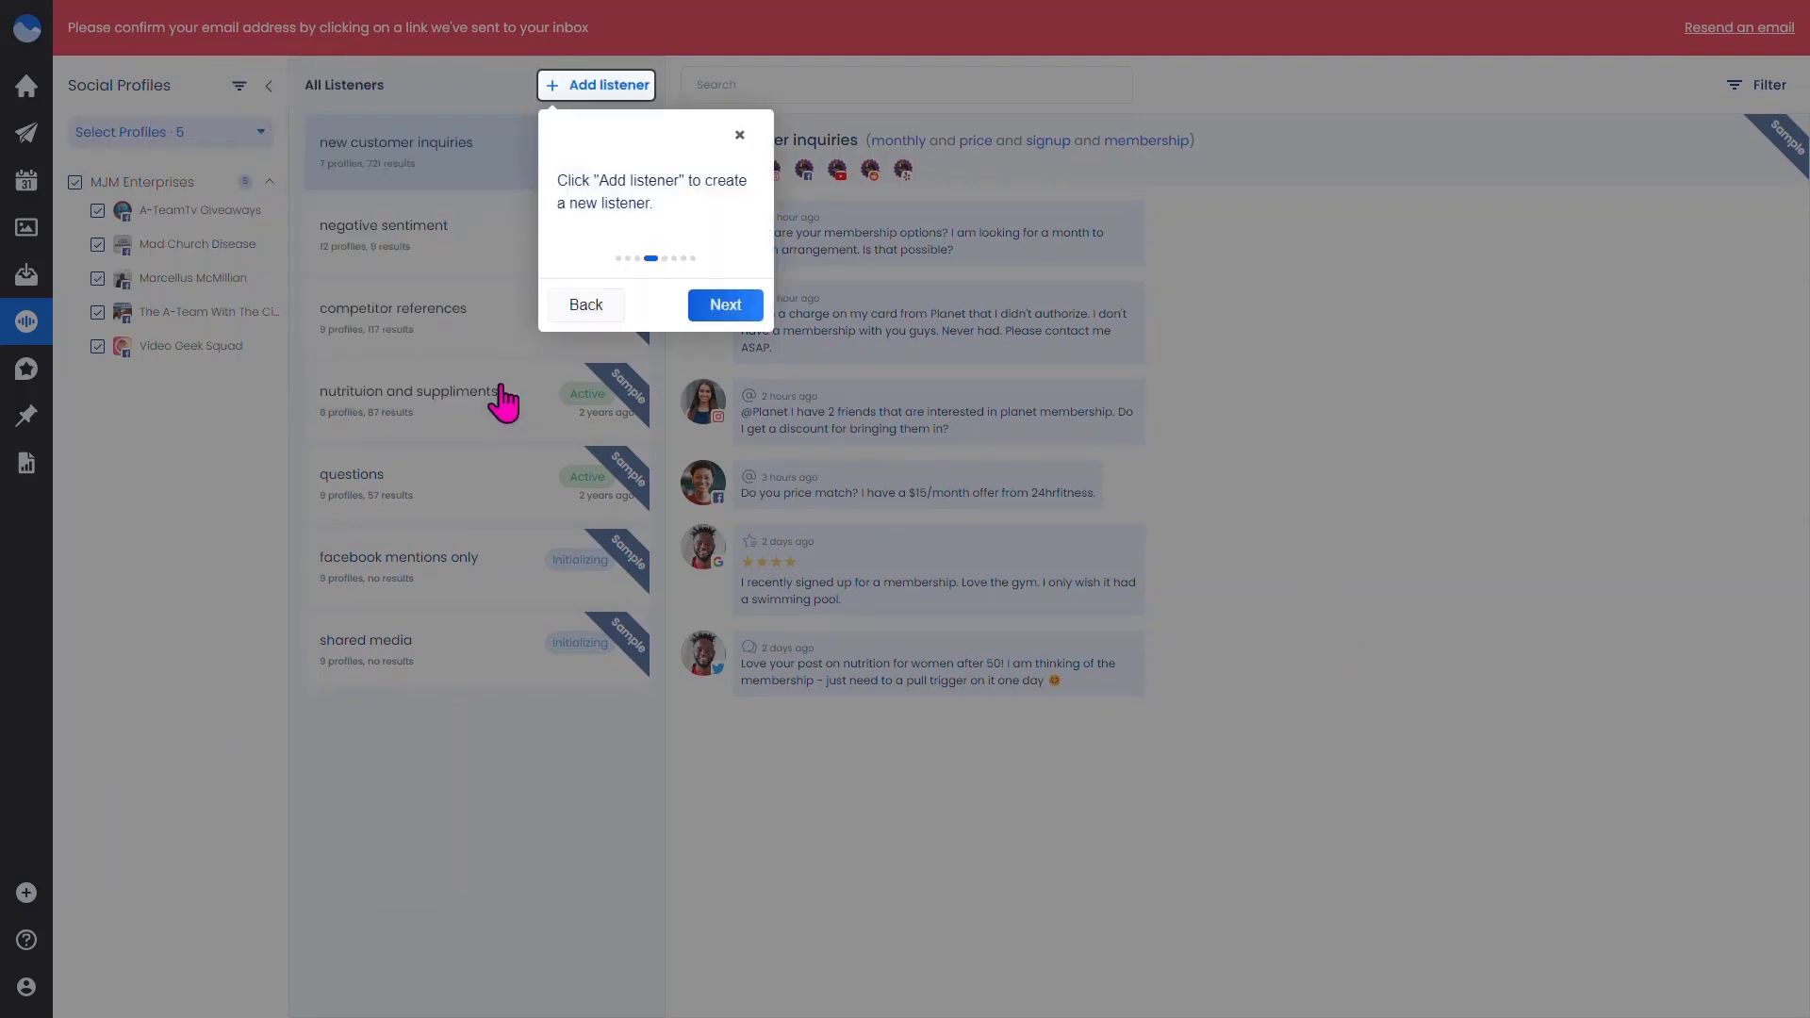
pyautogui.click(722, 307)
pyautogui.click(881, 372)
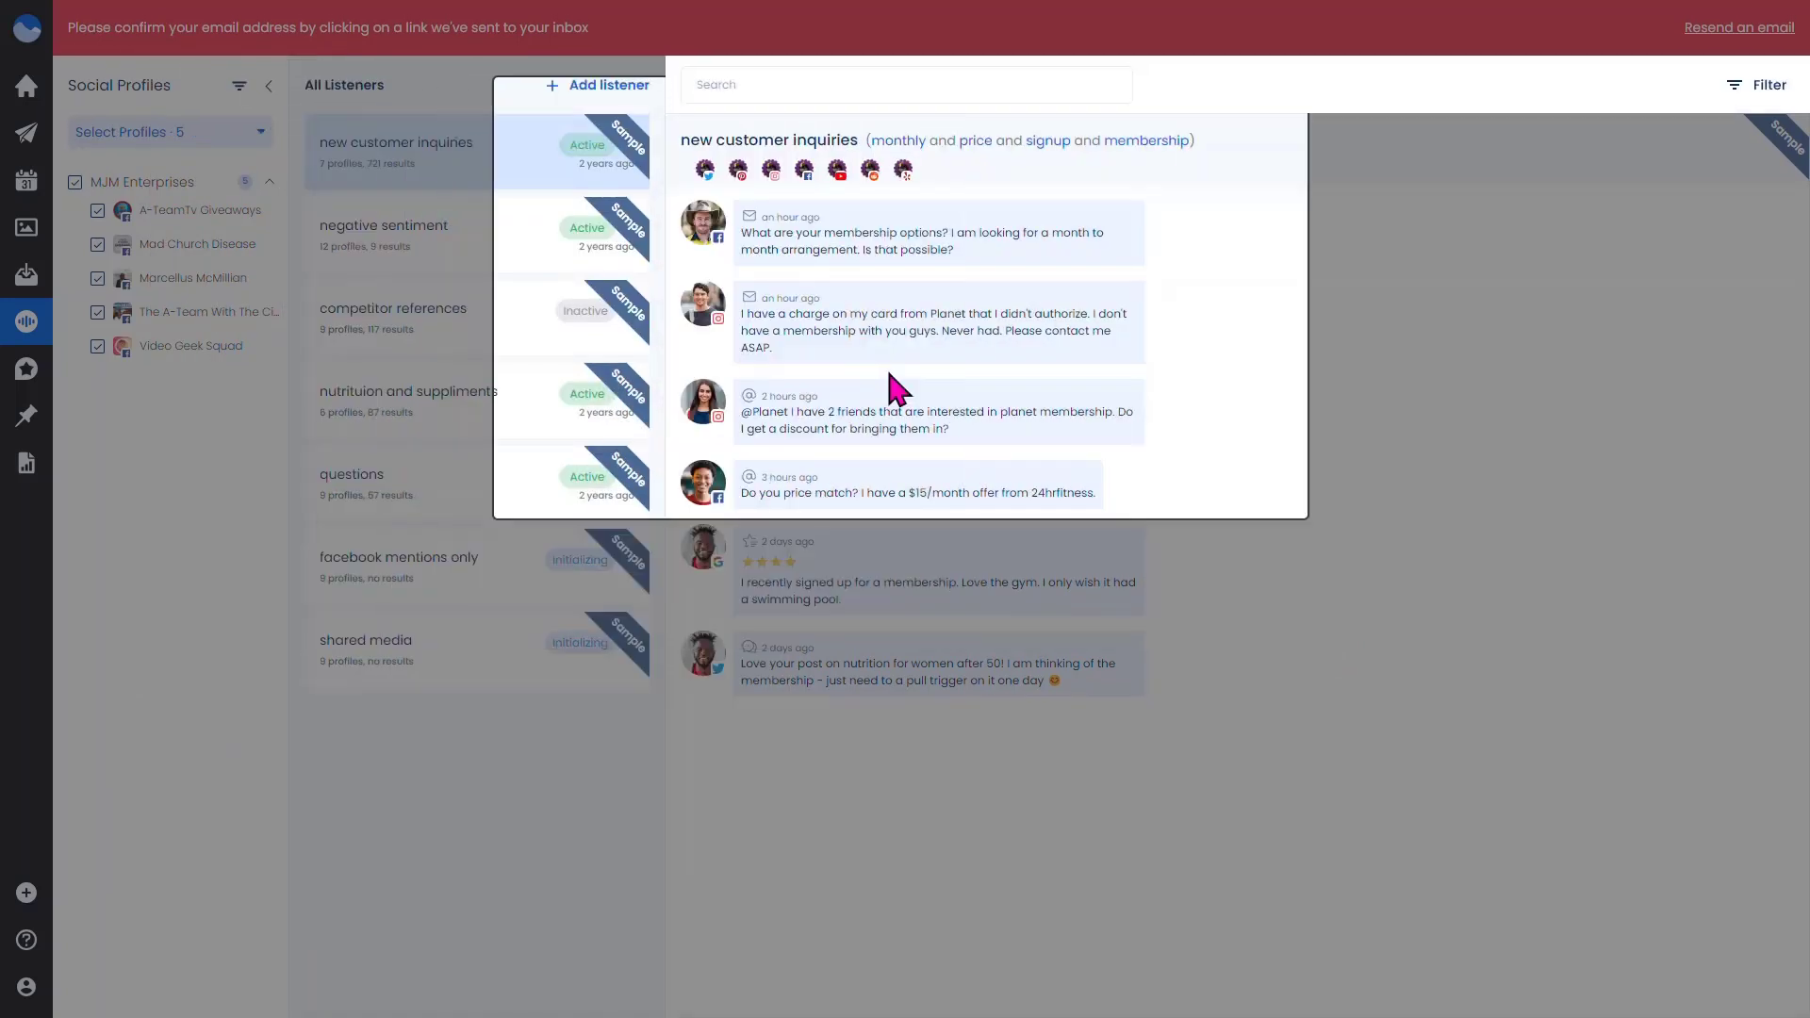
pyautogui.click(897, 369)
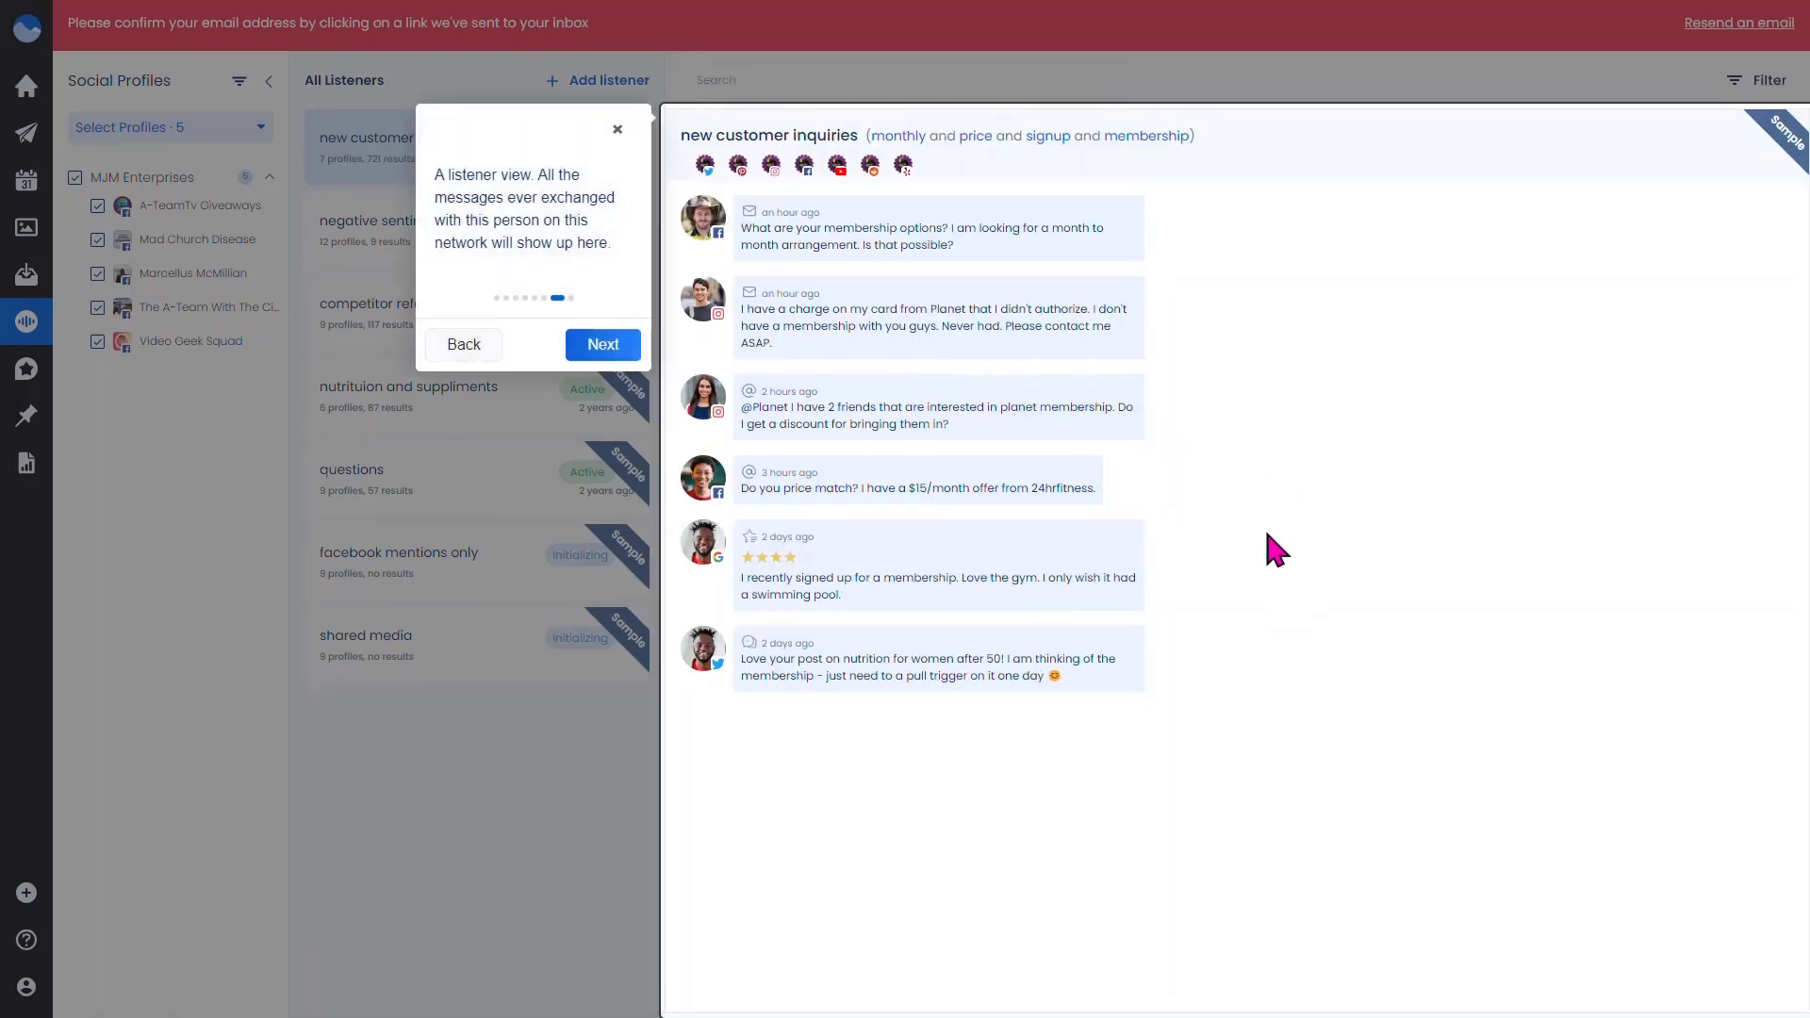
pyautogui.click(608, 349)
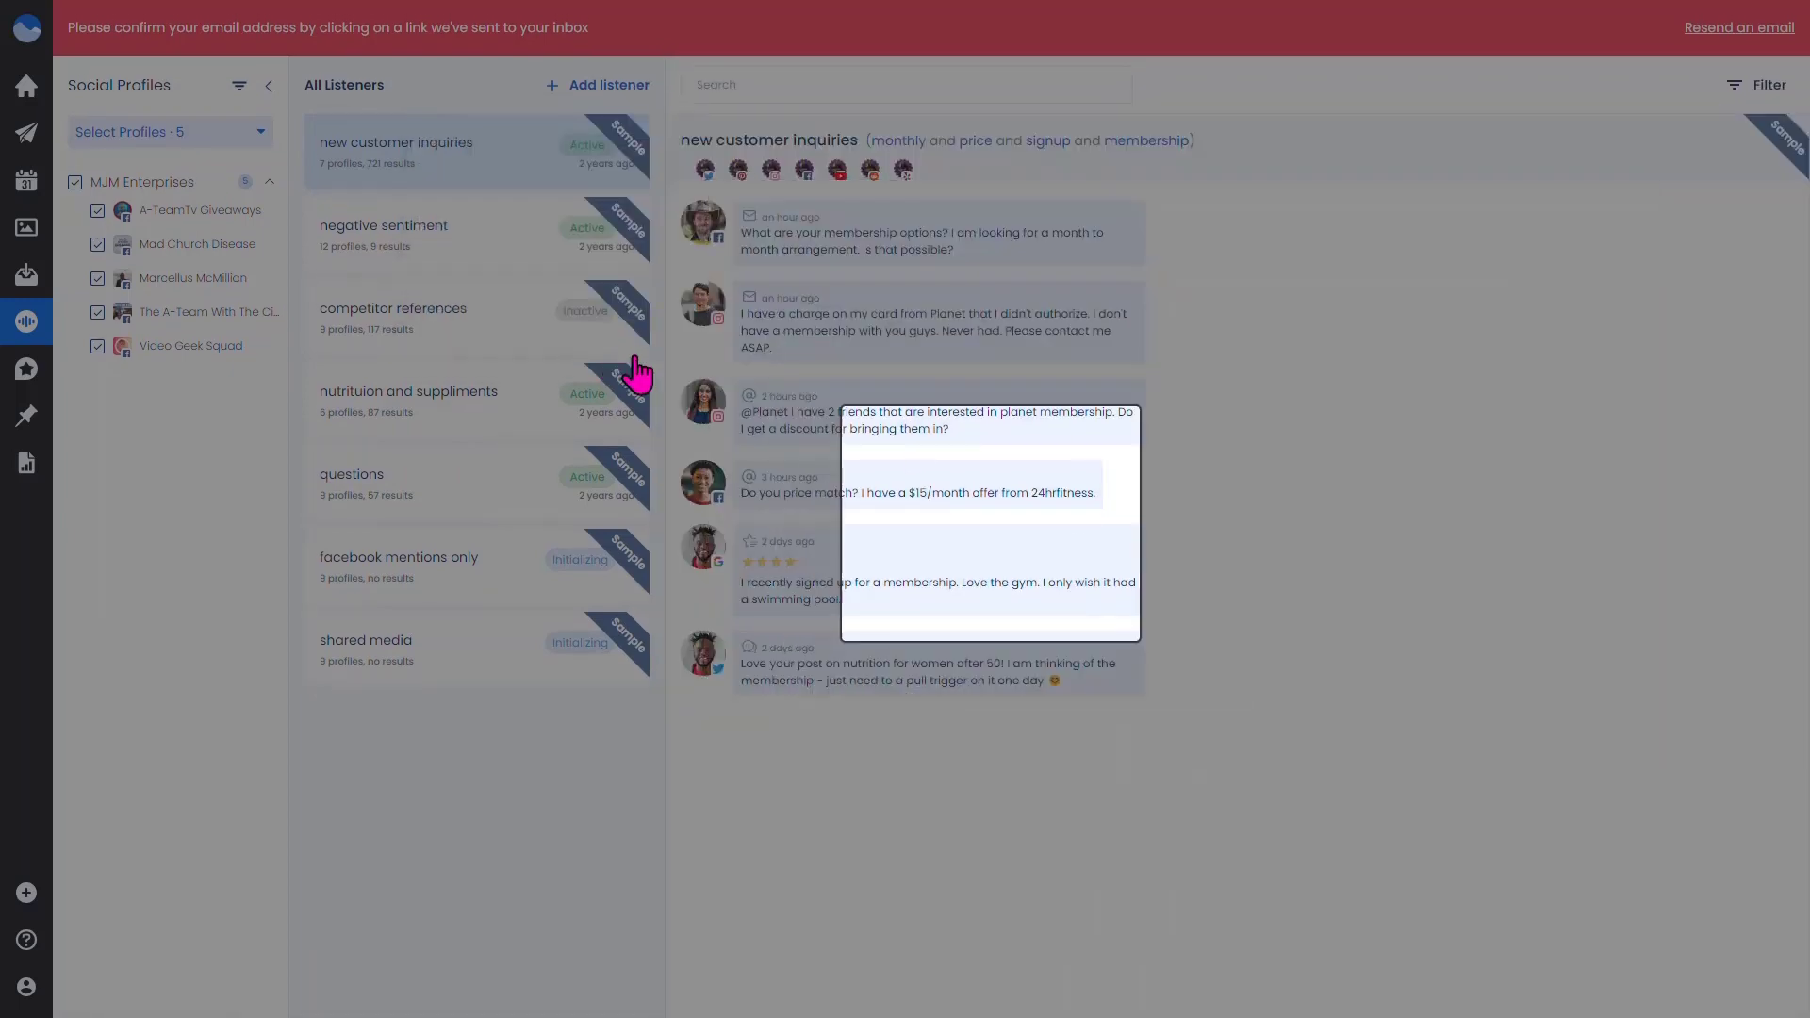
pyautogui.click(1051, 646)
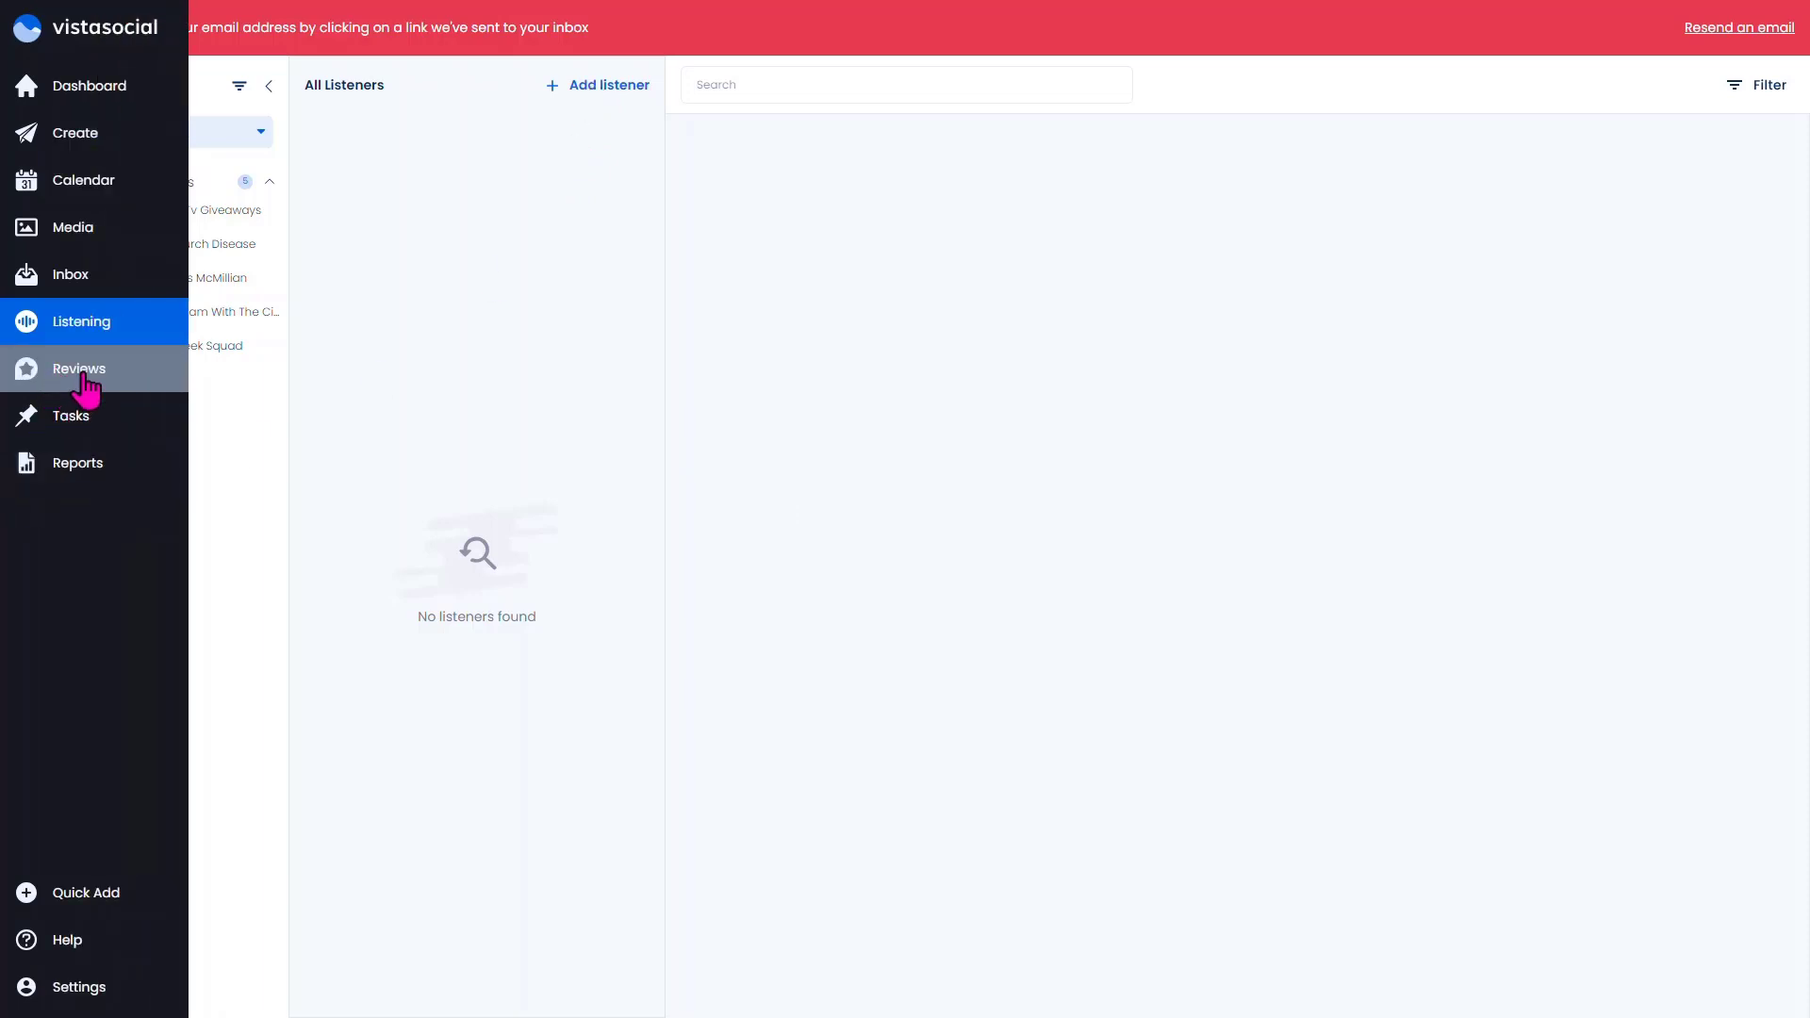
# - Open the reviews section, read through its introductory tutorial on searching, exporting and replying to reviews, and finish it
pyautogui.click(84, 379)
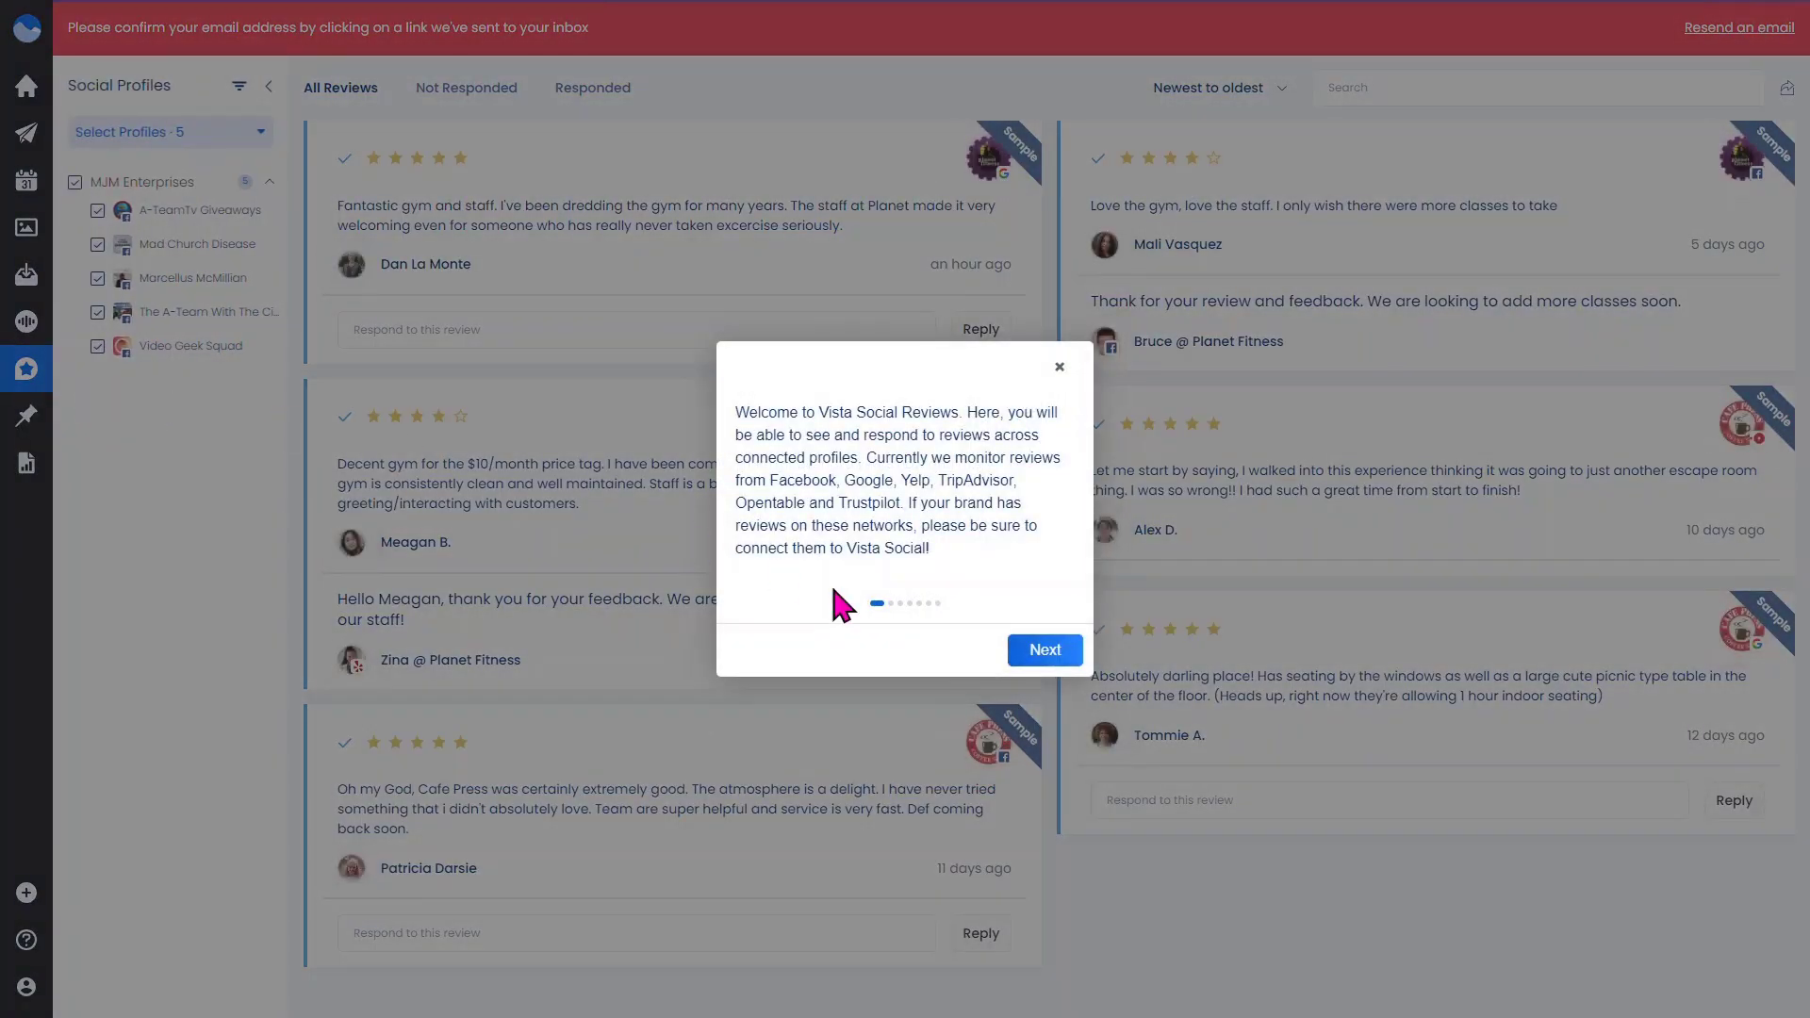
pyautogui.click(1043, 651)
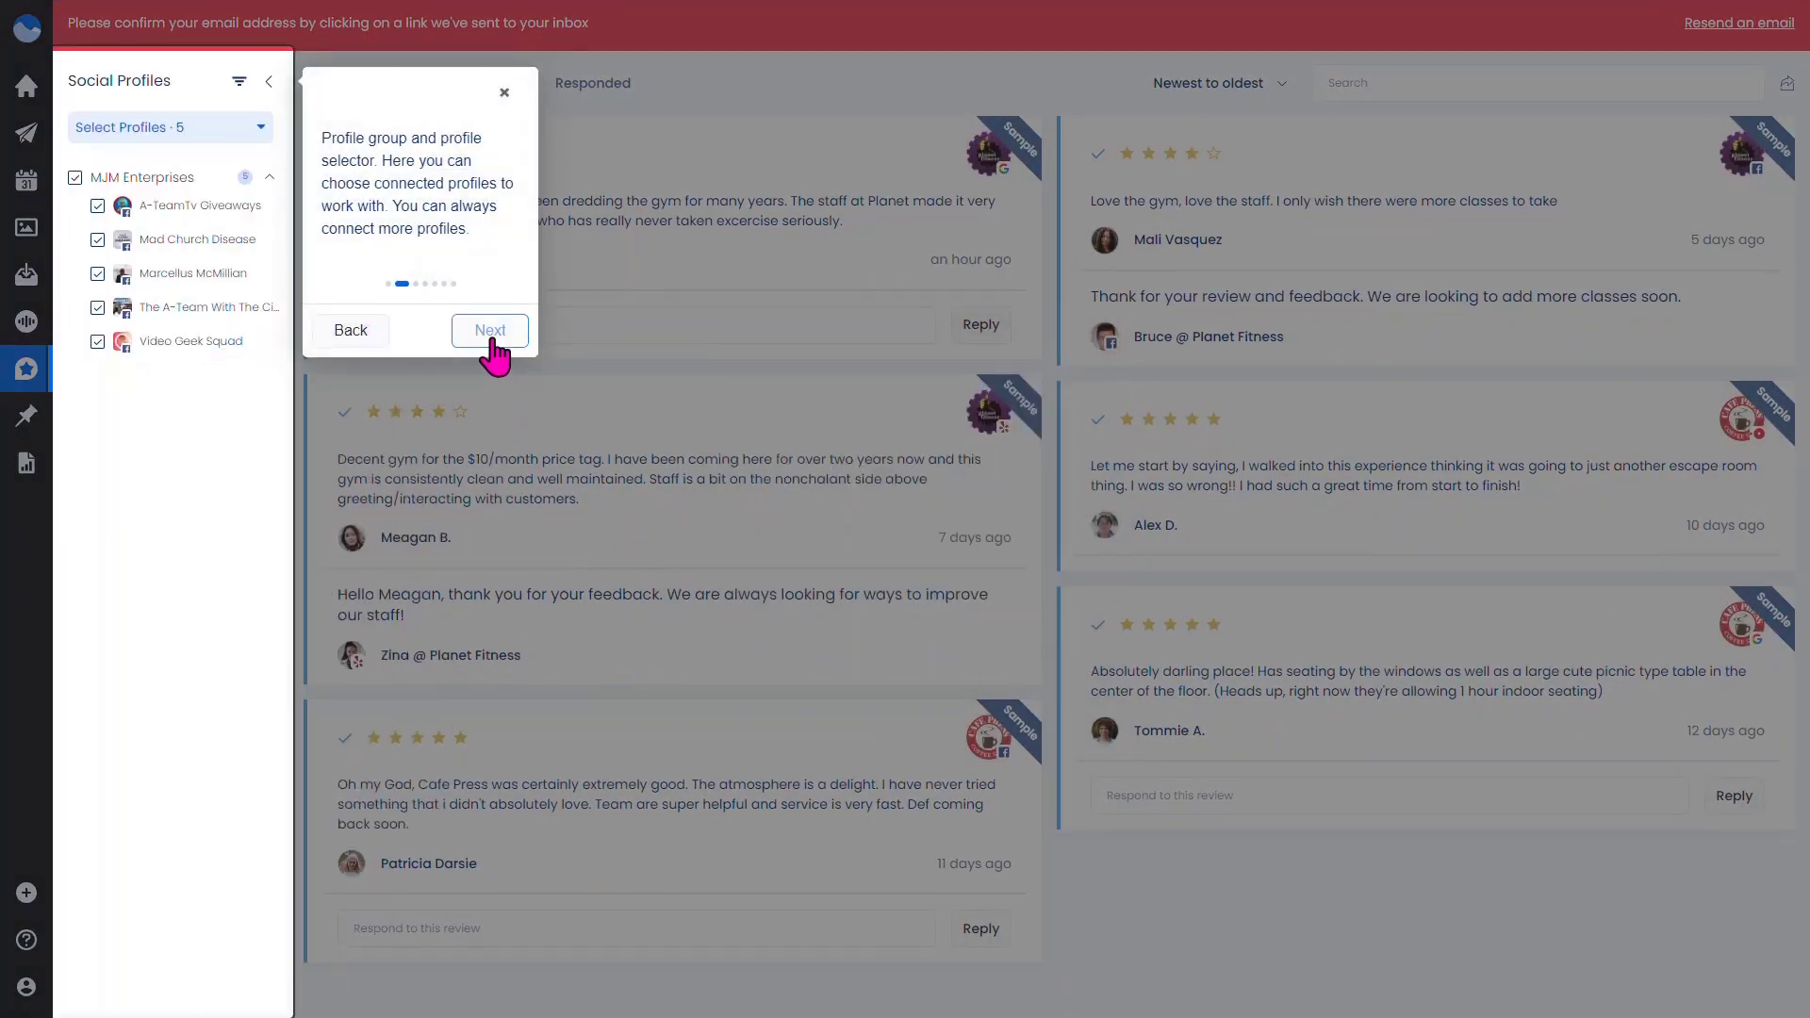
pyautogui.click(491, 332)
pyautogui.click(528, 379)
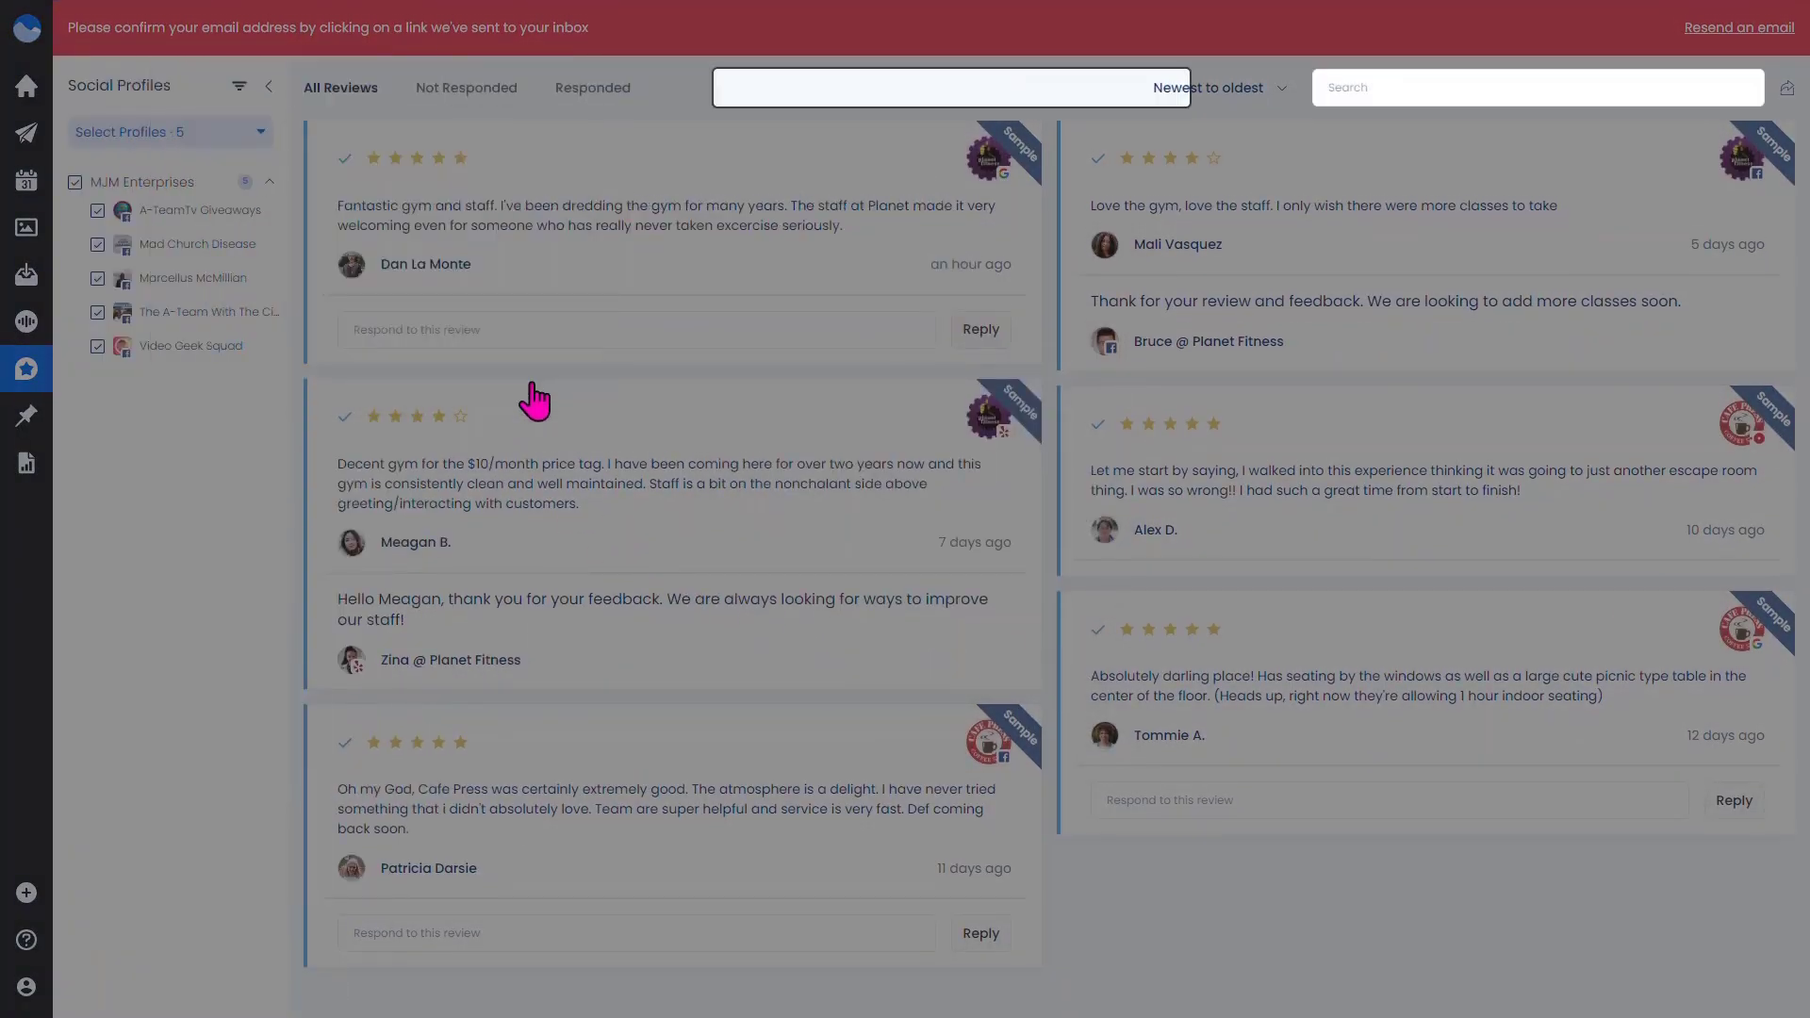
pyautogui.click(1377, 350)
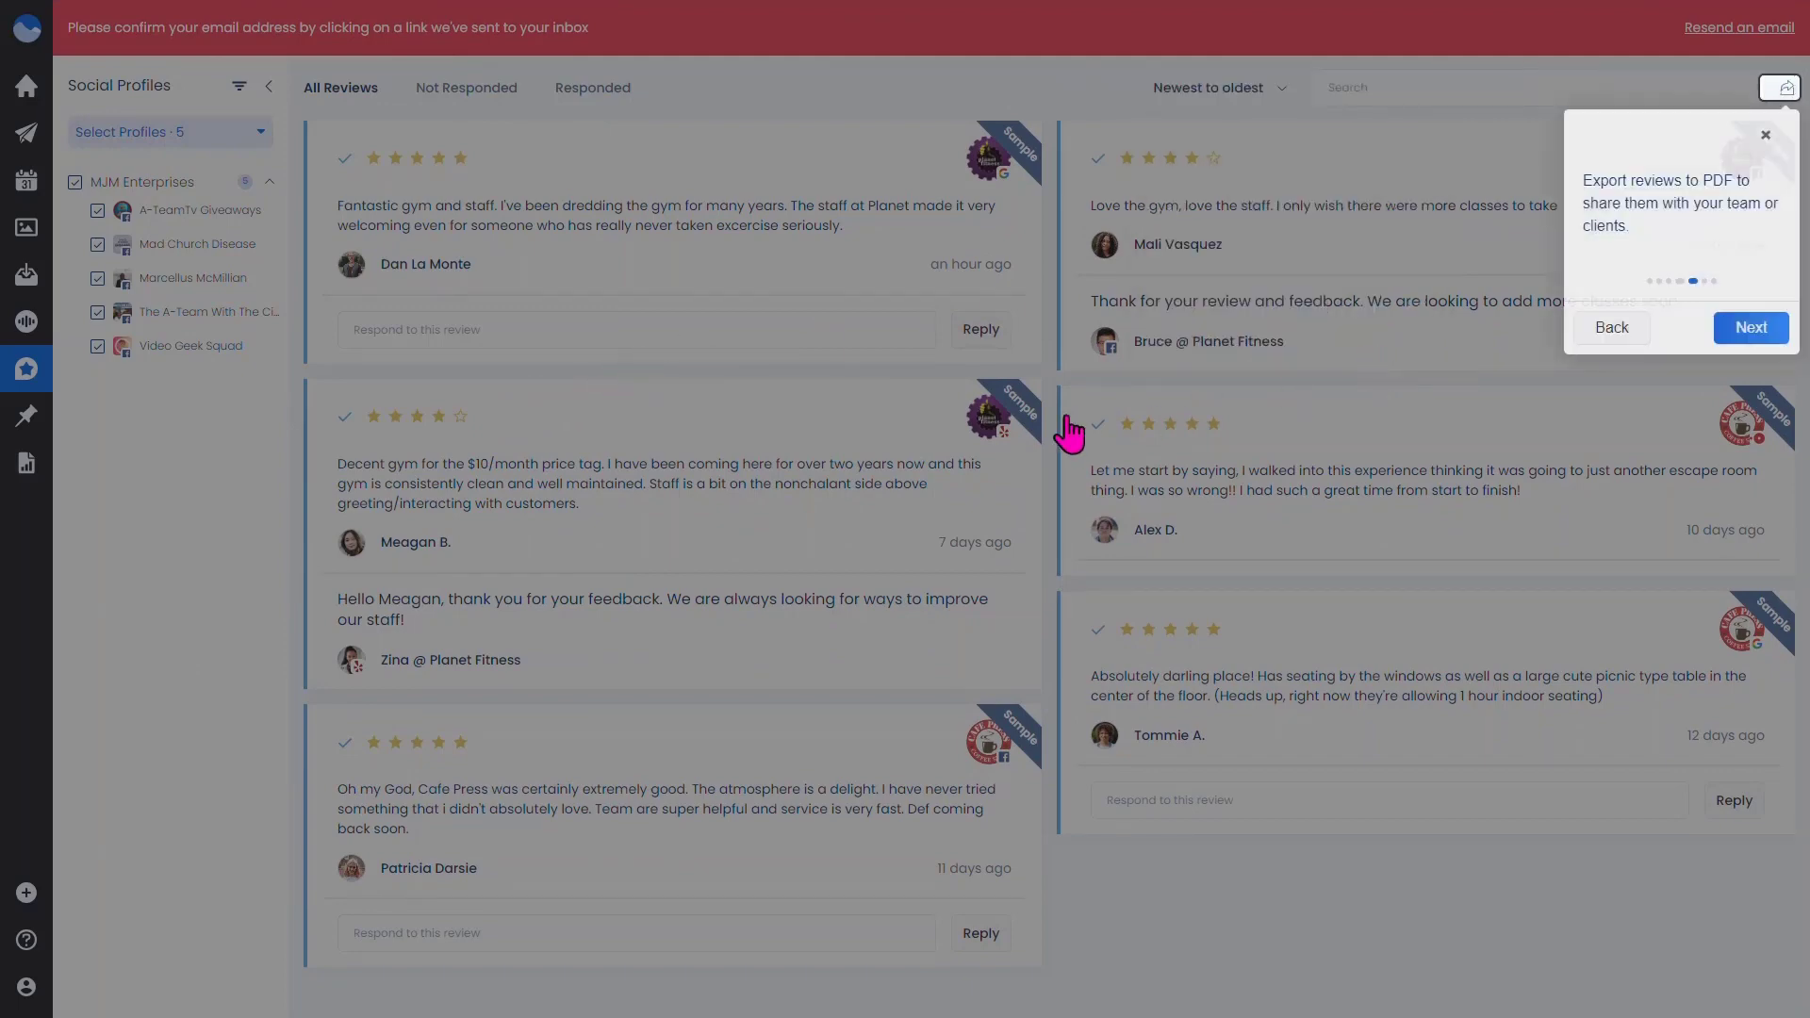
pyautogui.click(1750, 330)
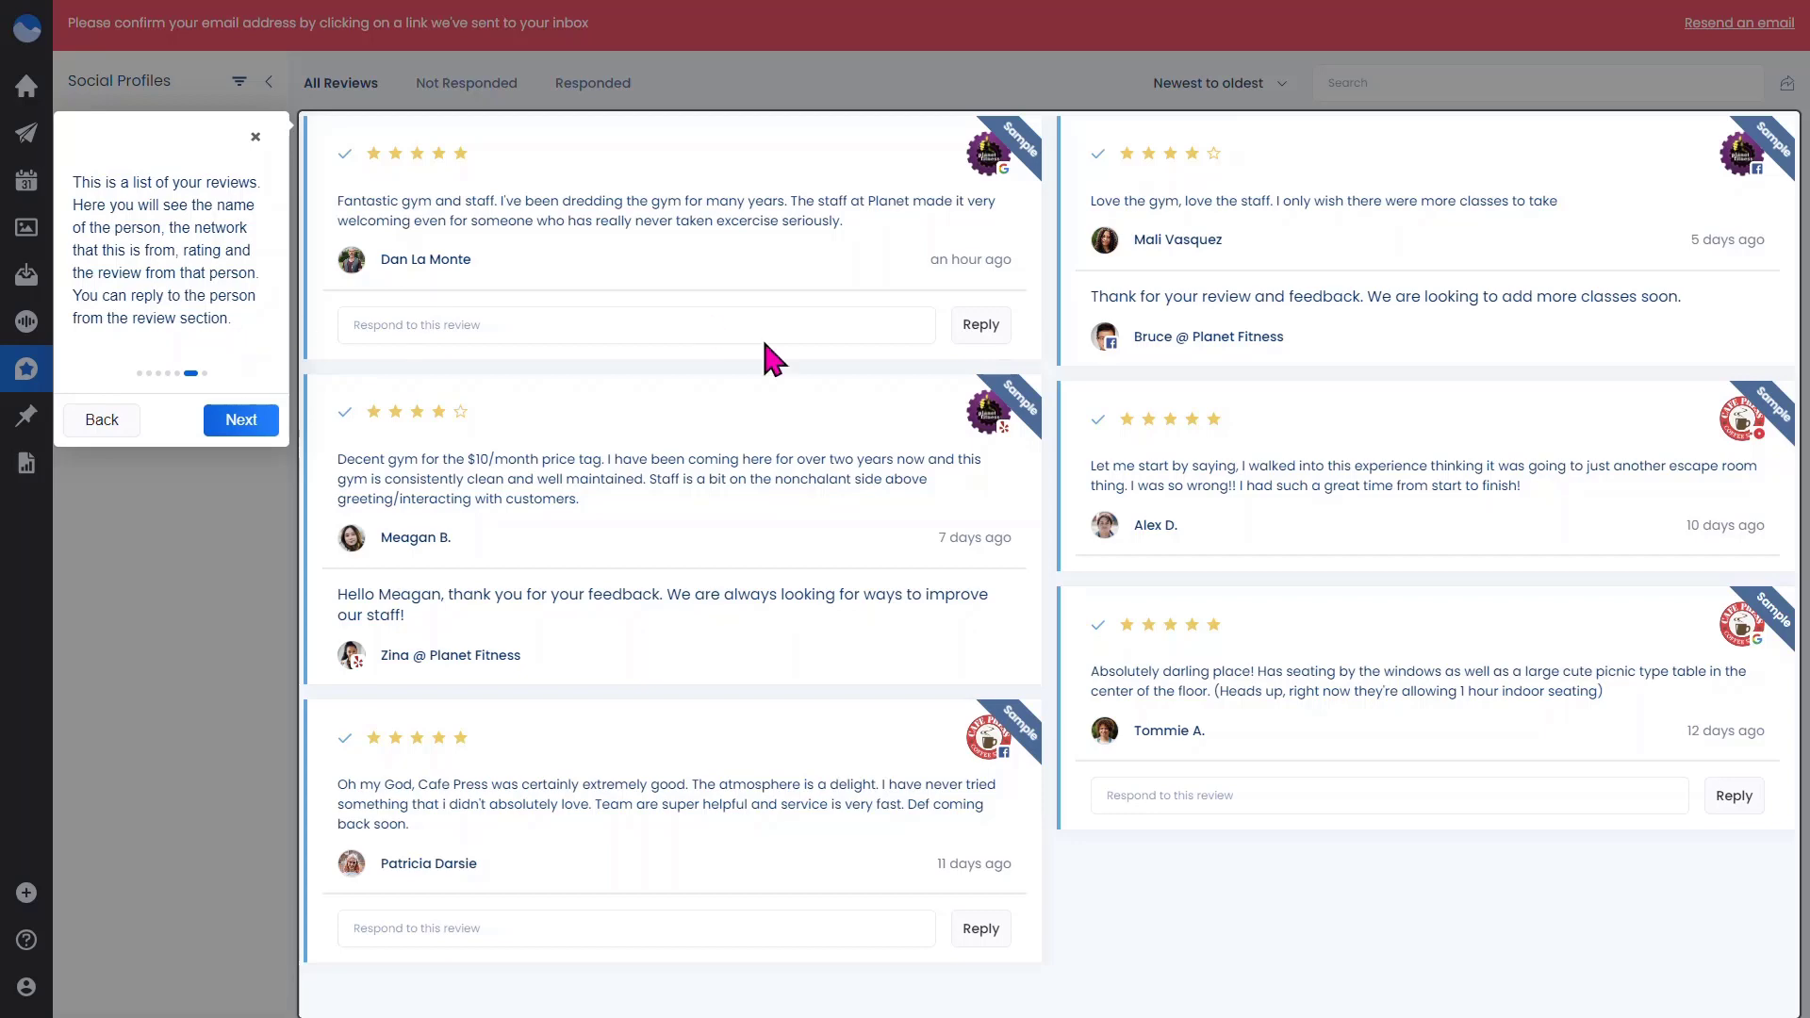
pyautogui.click(253, 417)
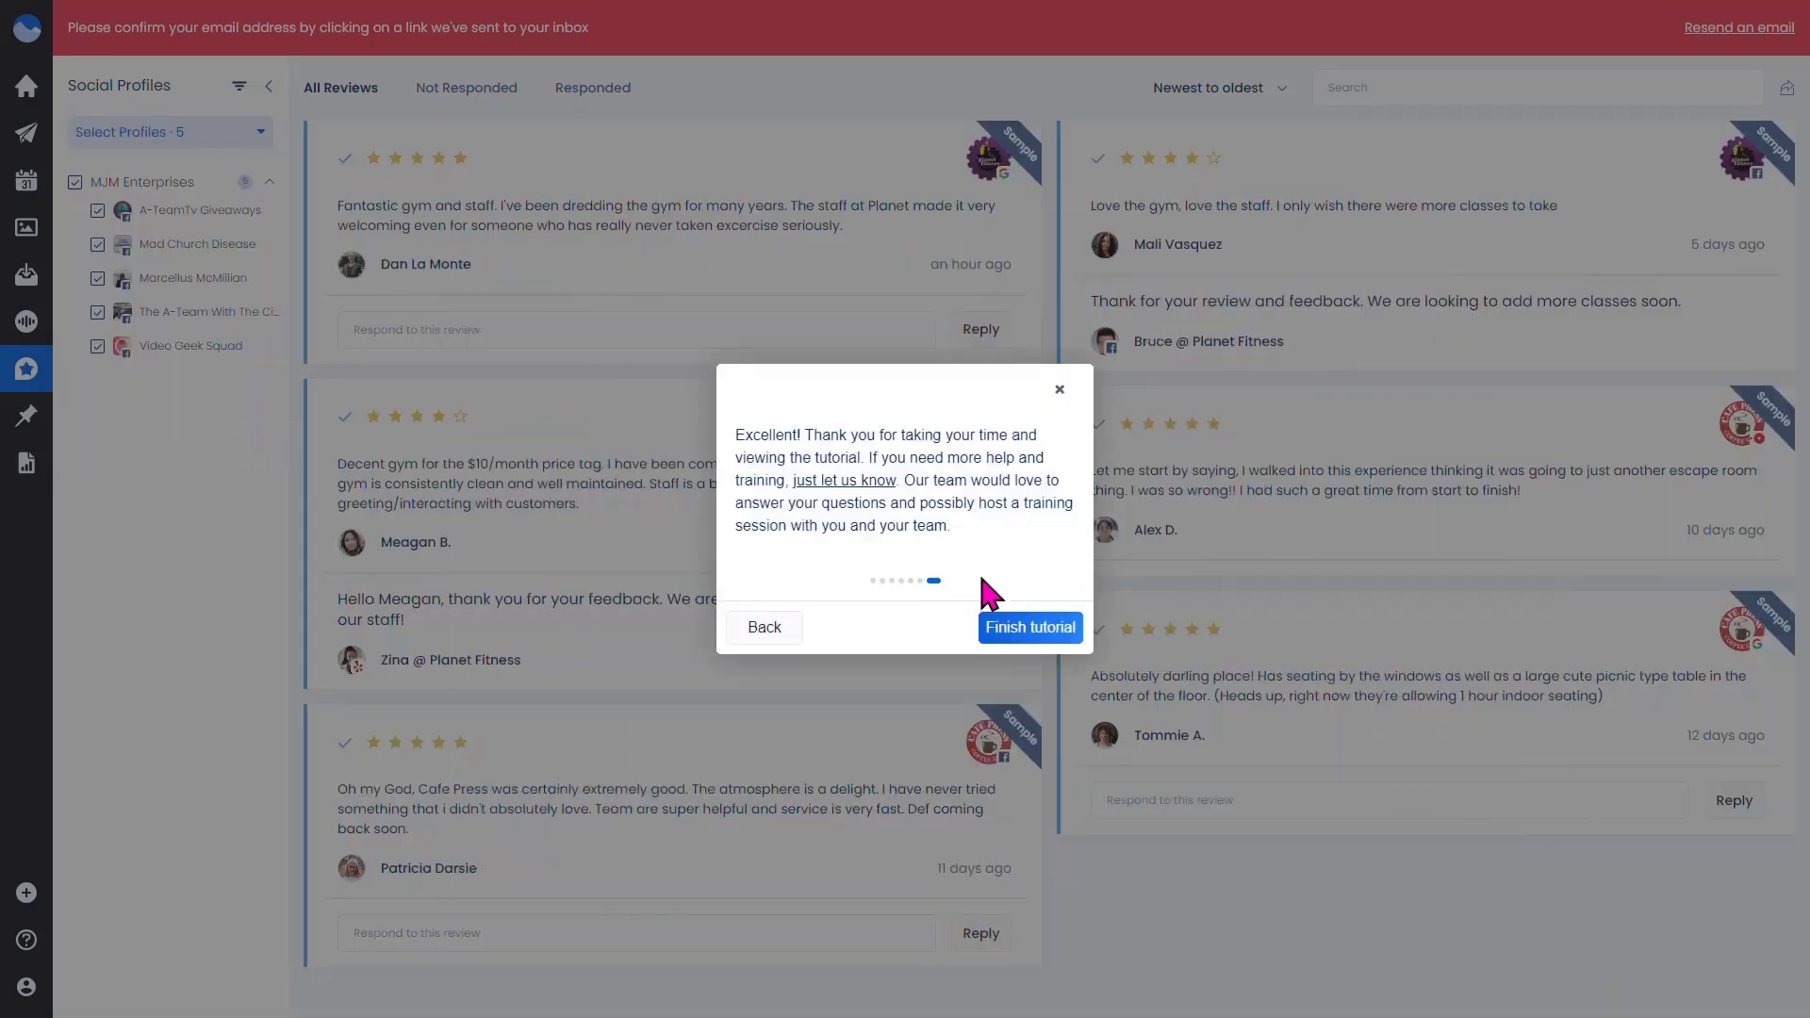
pyautogui.click(997, 627)
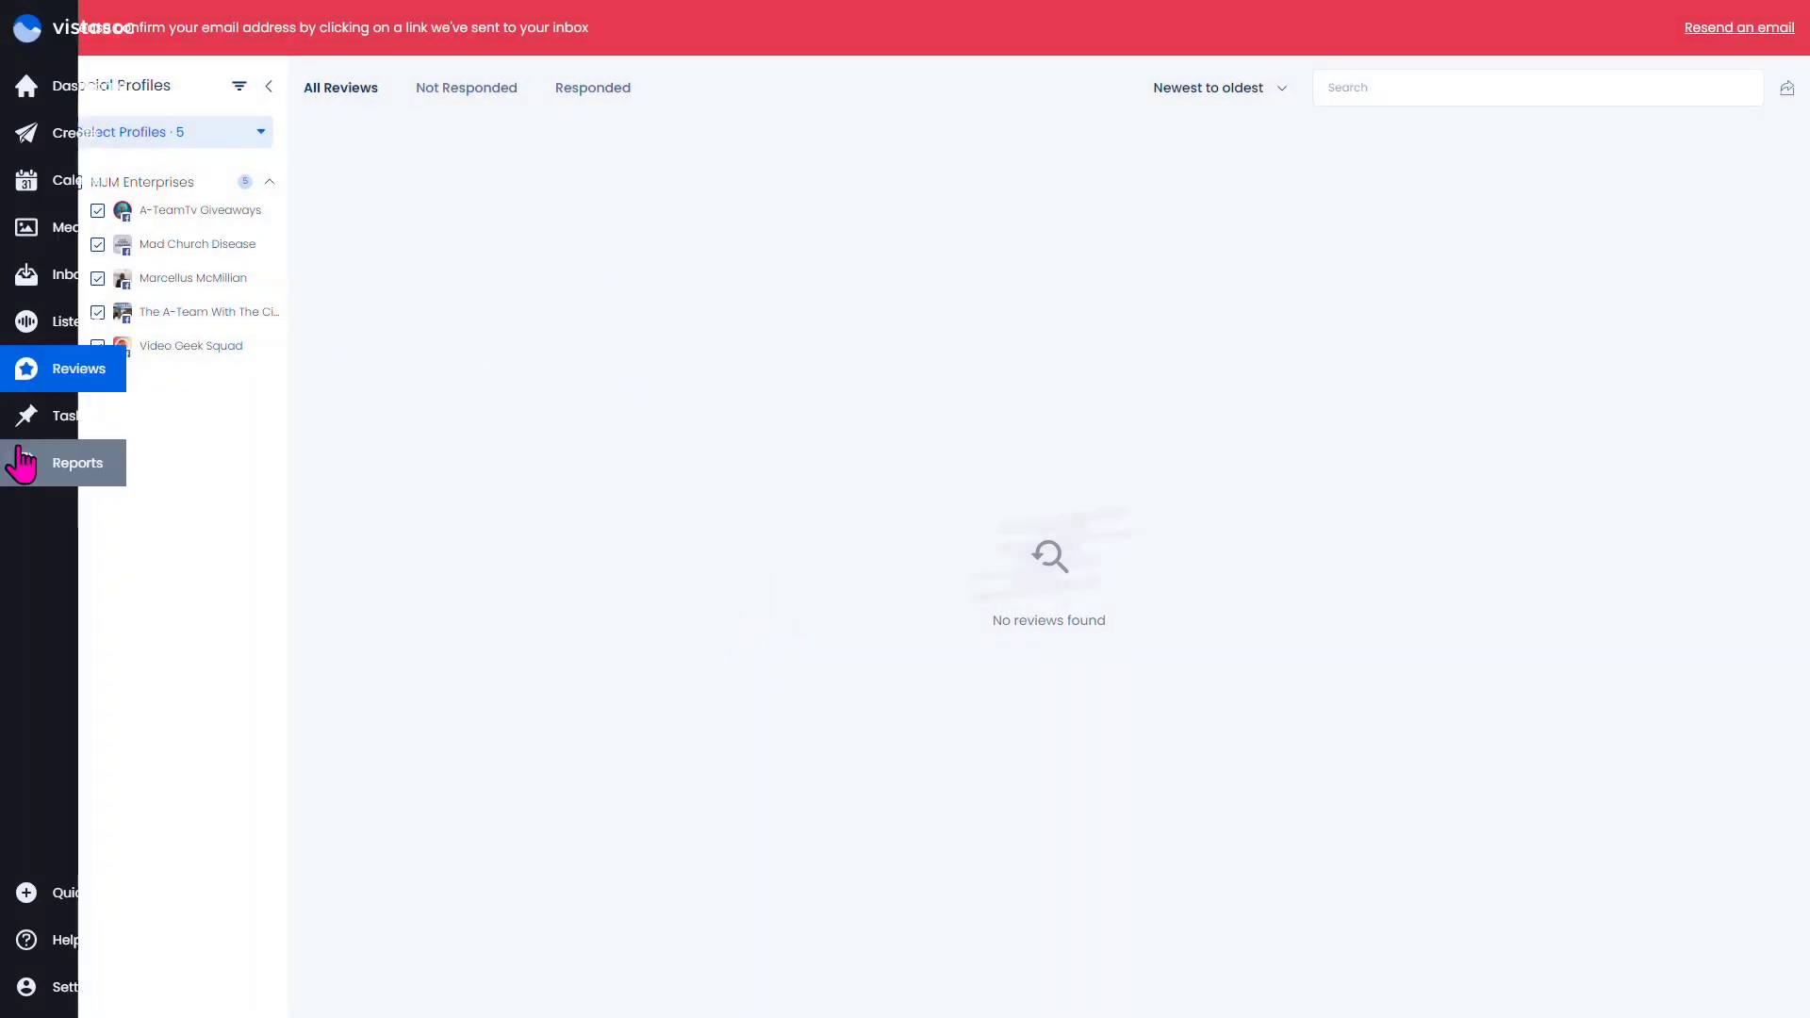
# - Open the tasks section, read through its introductory tutorial on managing assigned tasks, and finish it
pyautogui.click(62, 422)
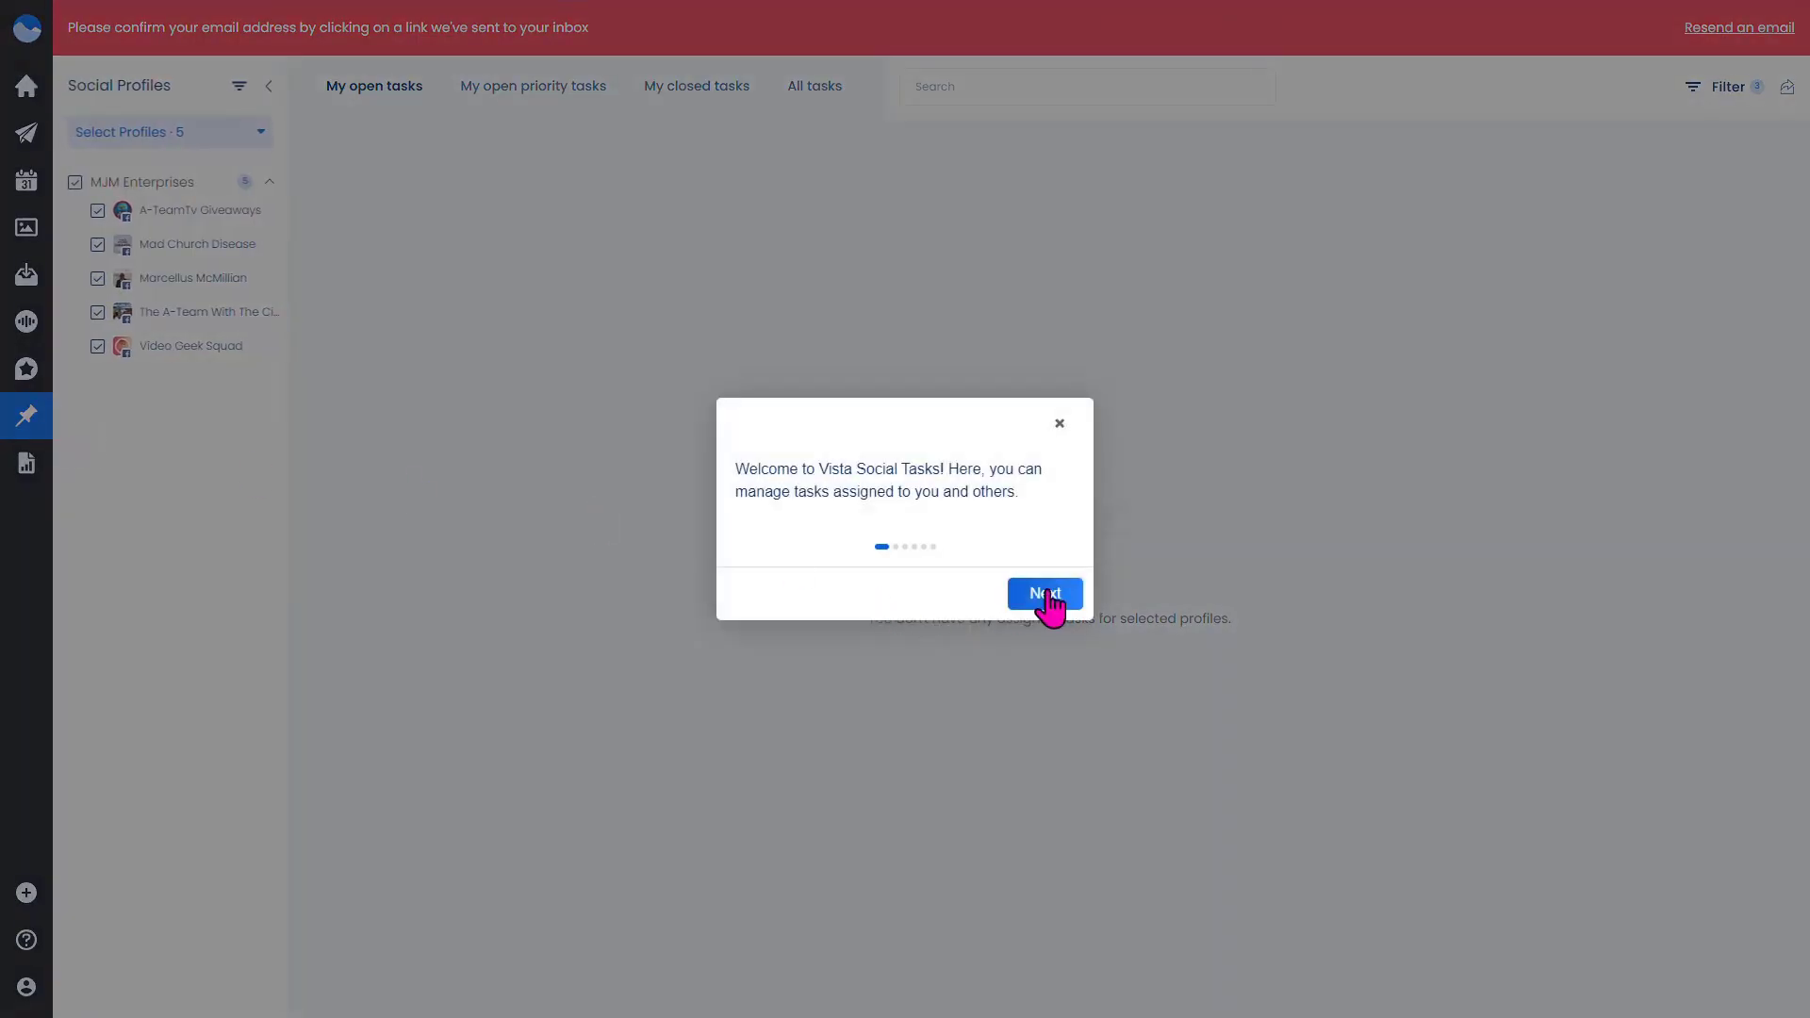
pyautogui.click(1052, 596)
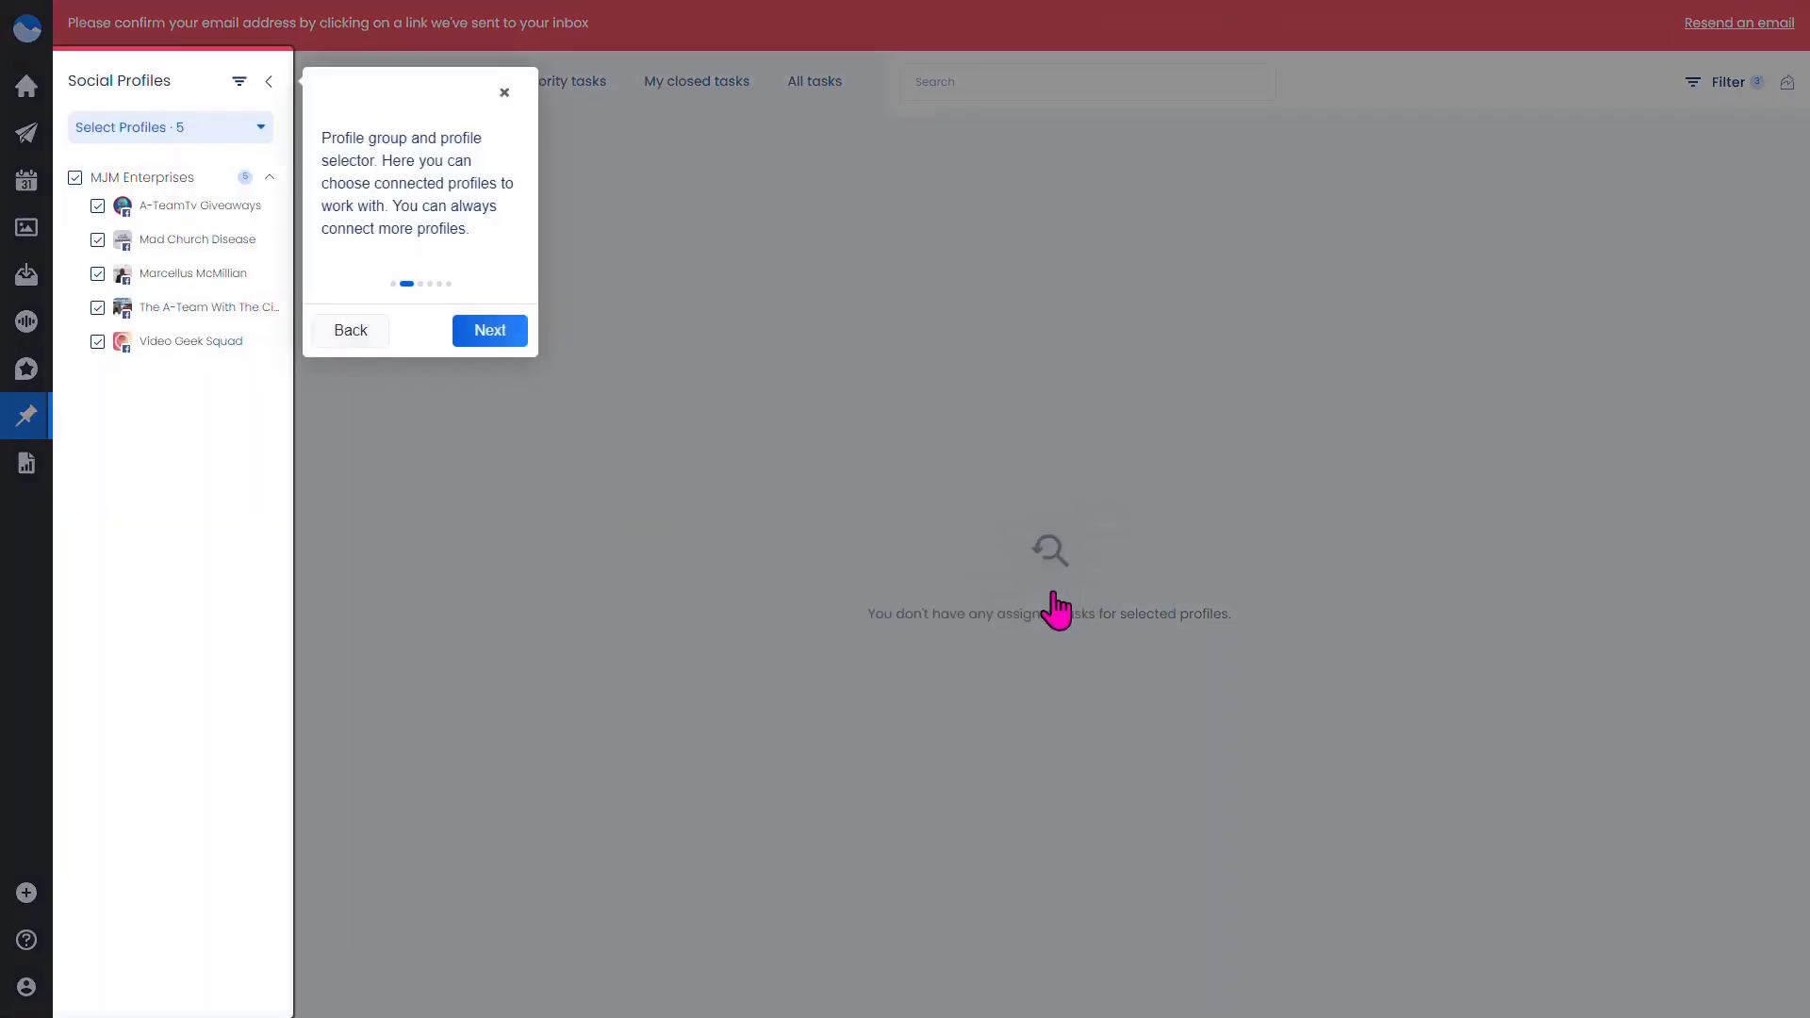
pyautogui.click(506, 331)
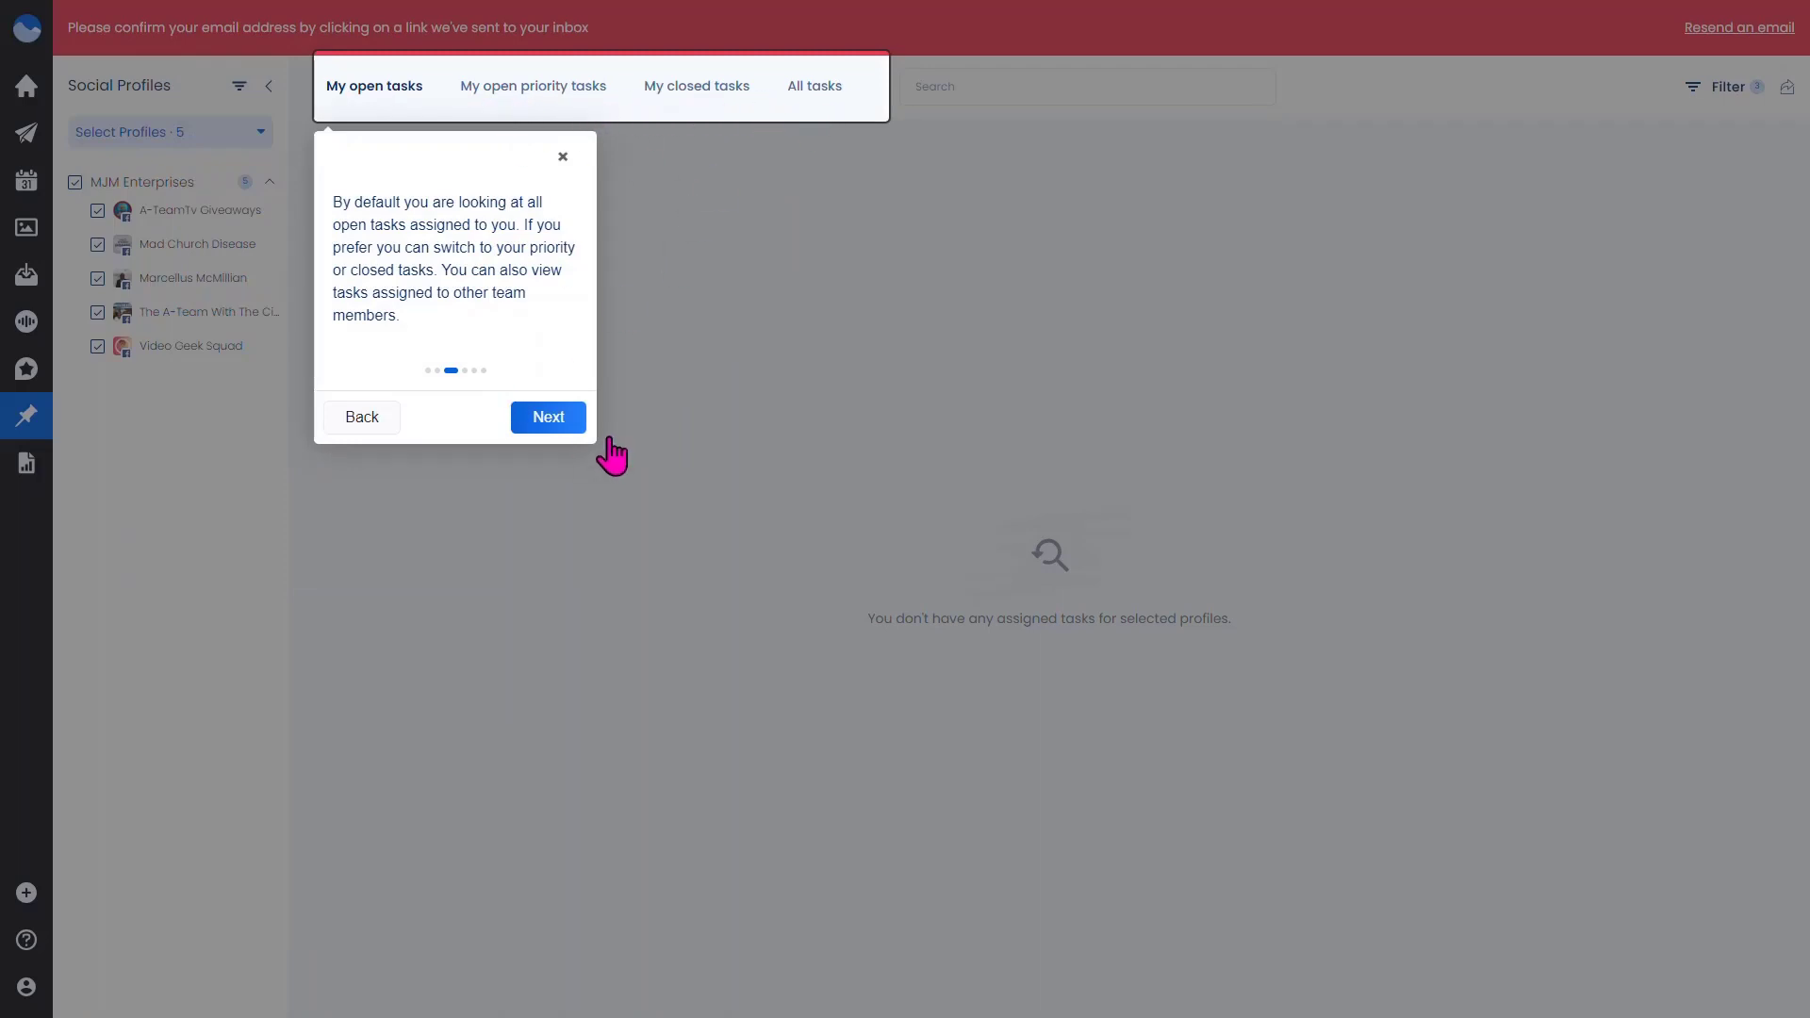
pyautogui.click(547, 420)
pyautogui.click(1112, 356)
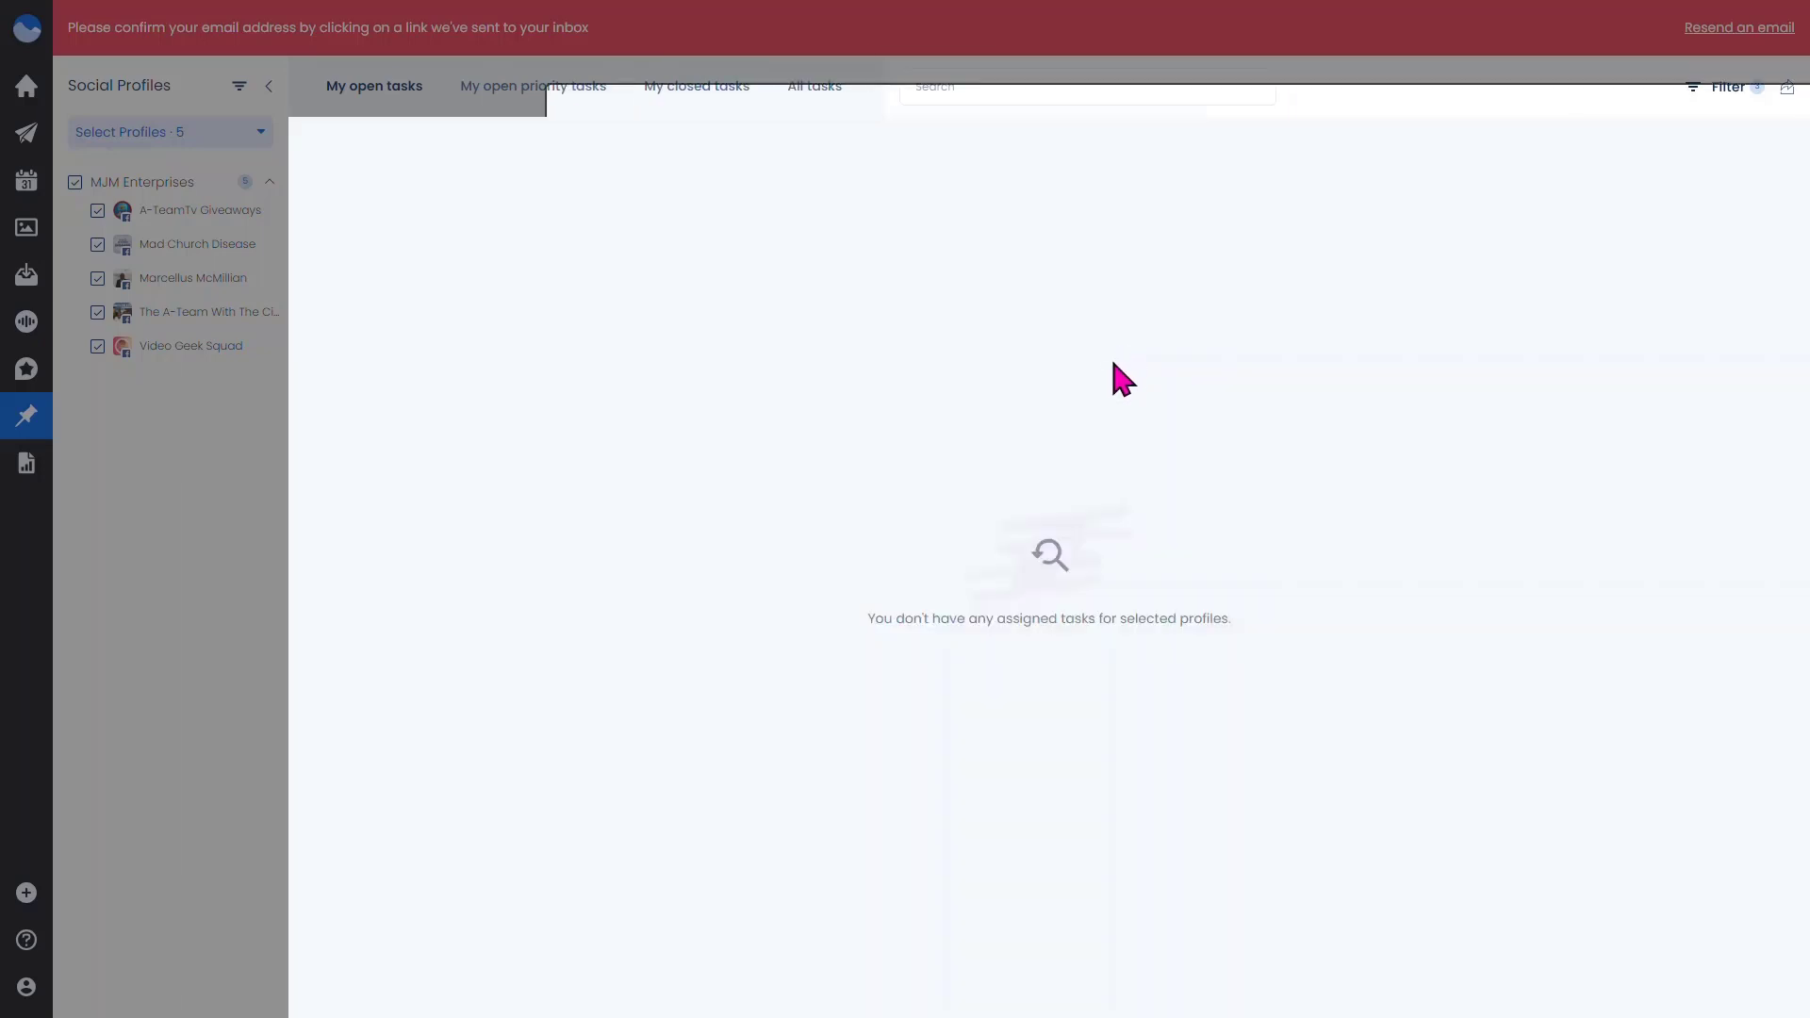
pyautogui.click(1126, 651)
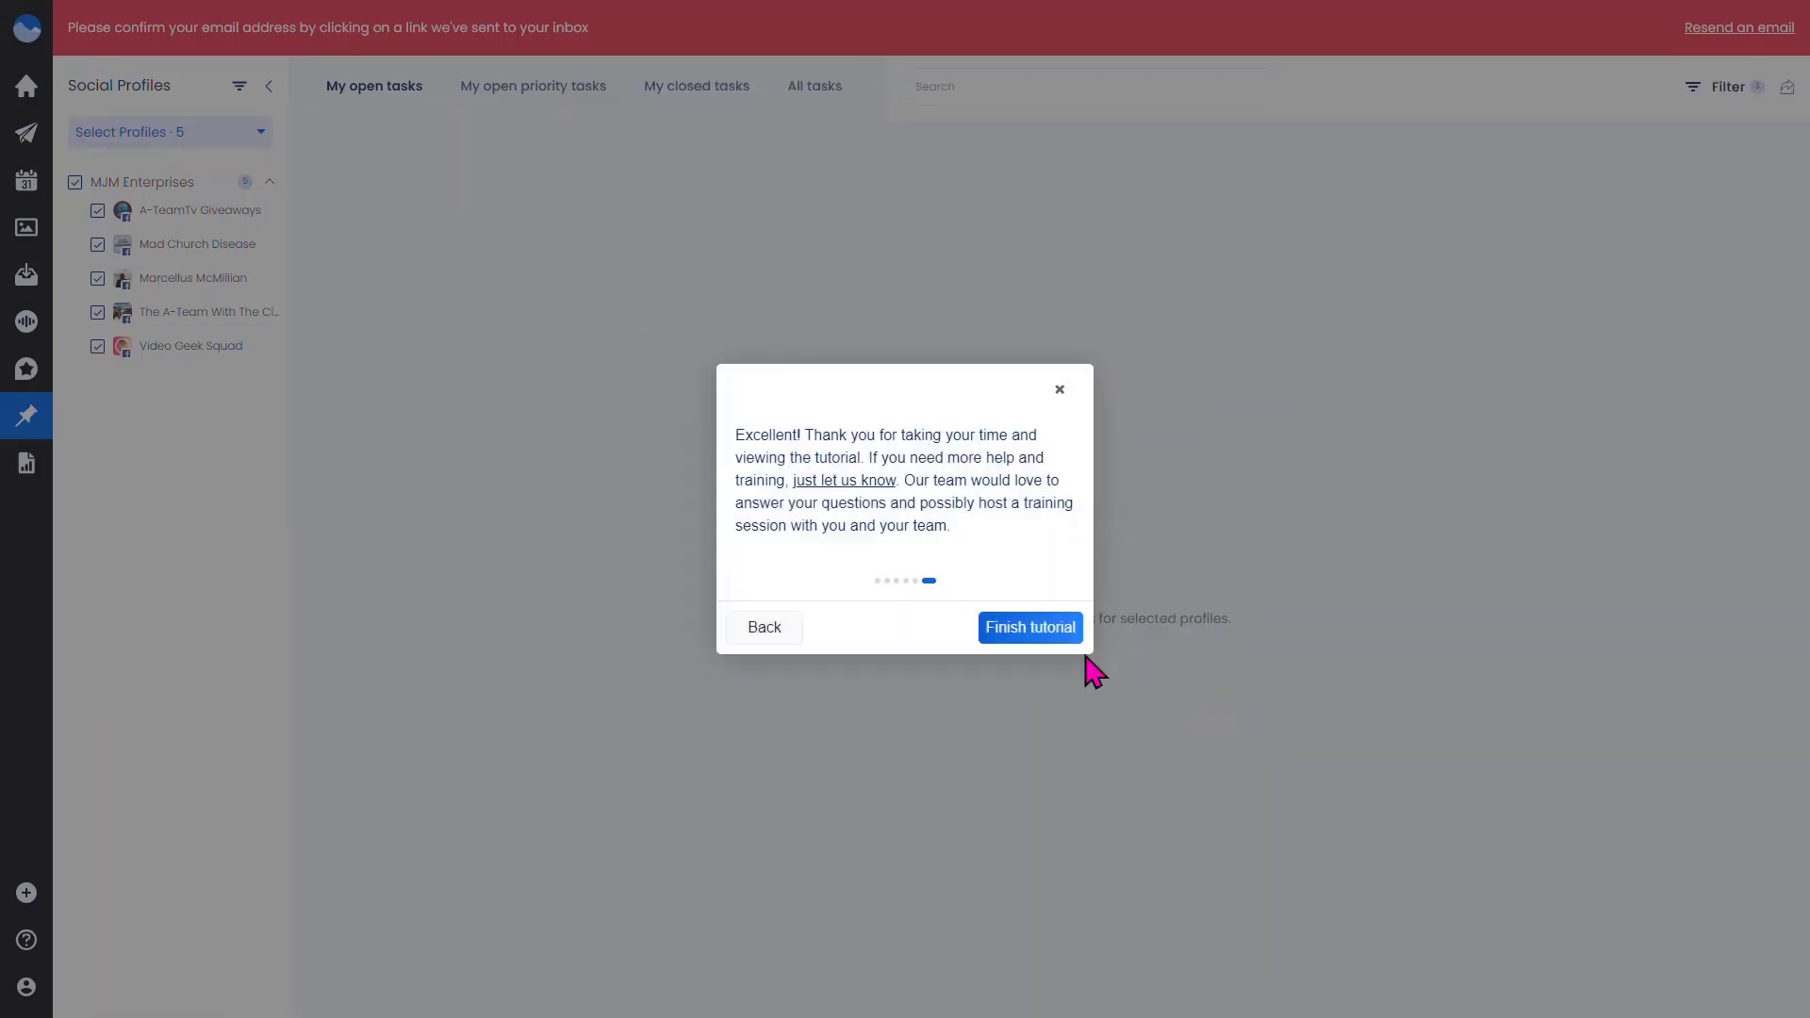
pyautogui.click(1061, 634)
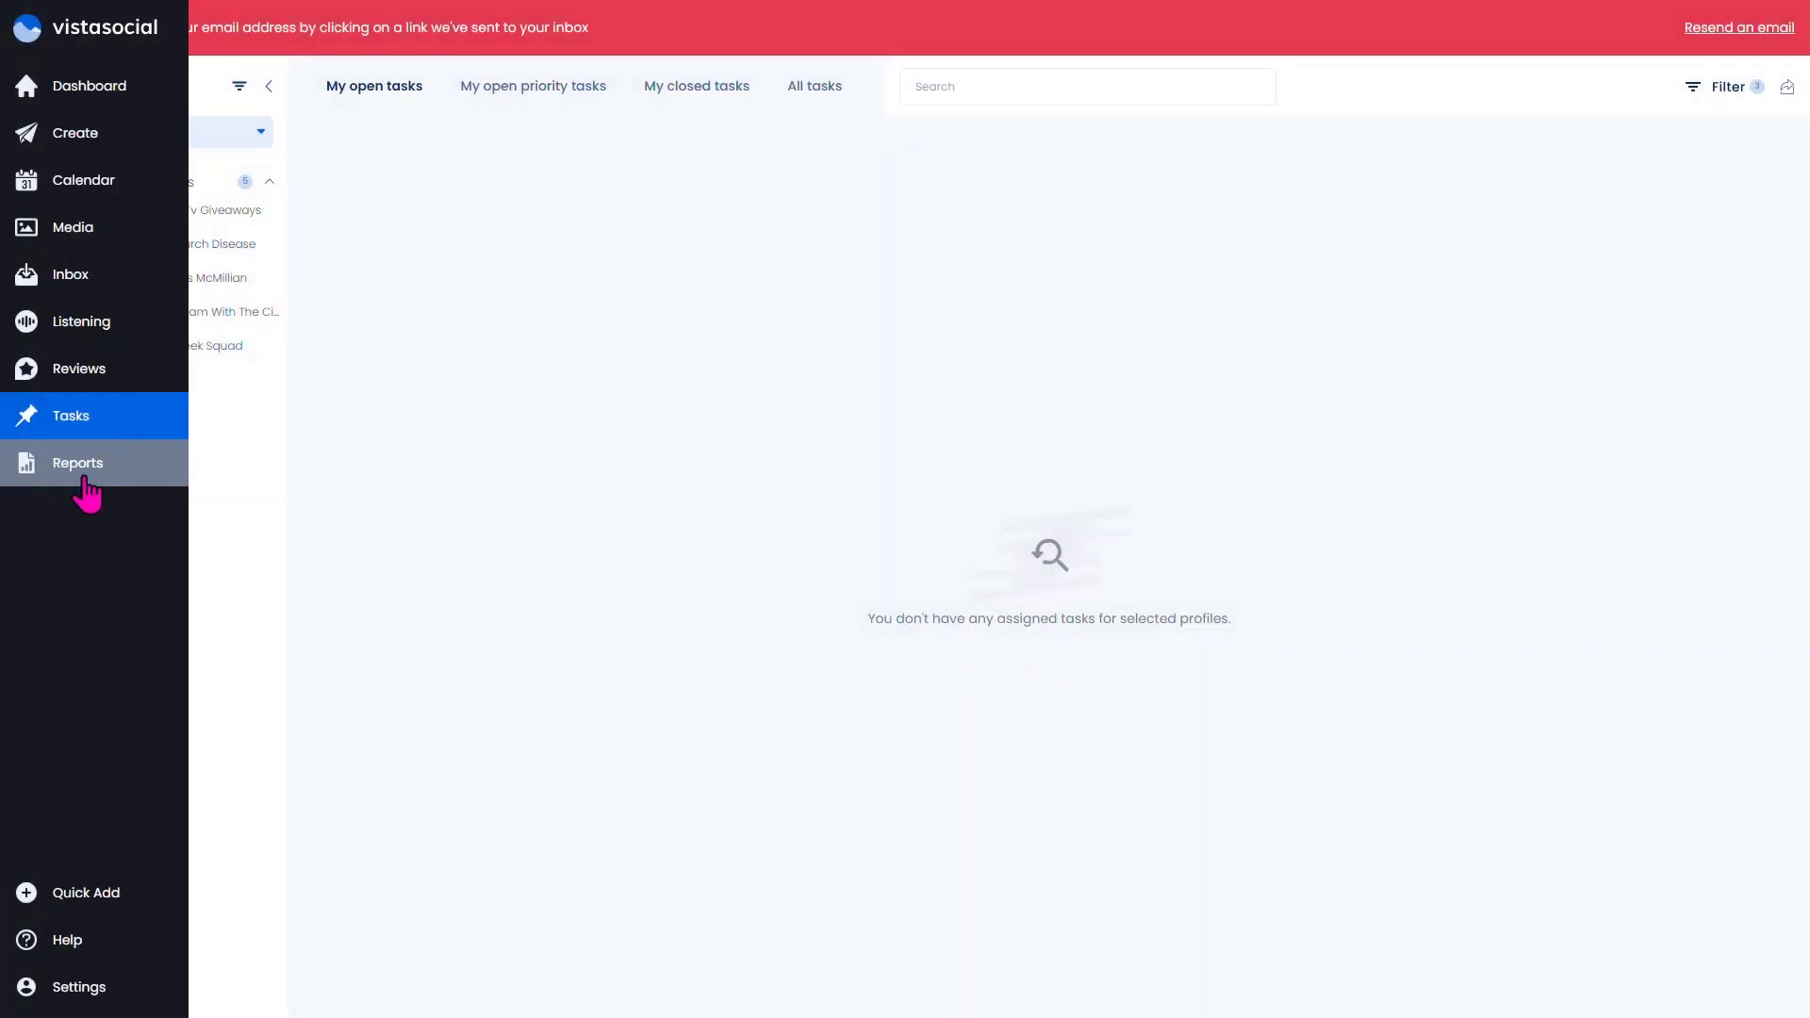
# - Open the reports section, read through its introductory tutorial from profile selection to running reports, and finish it
pyautogui.click(81, 476)
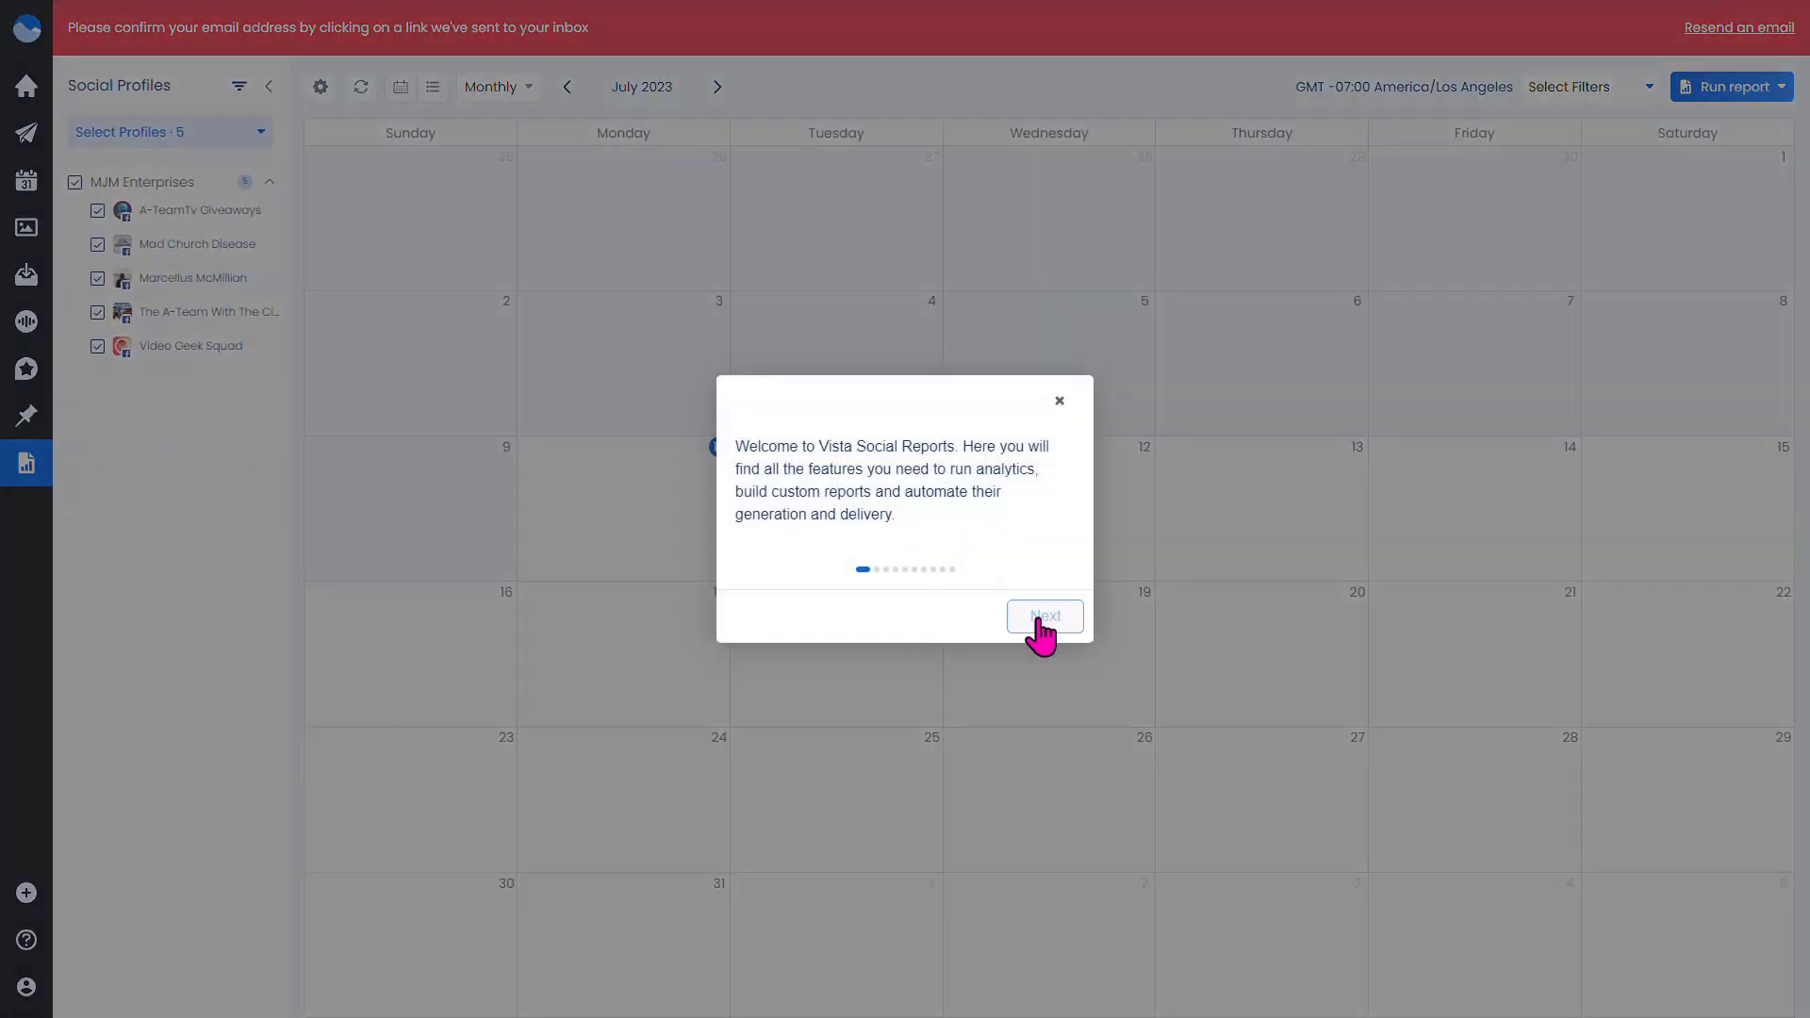
pyautogui.click(1043, 620)
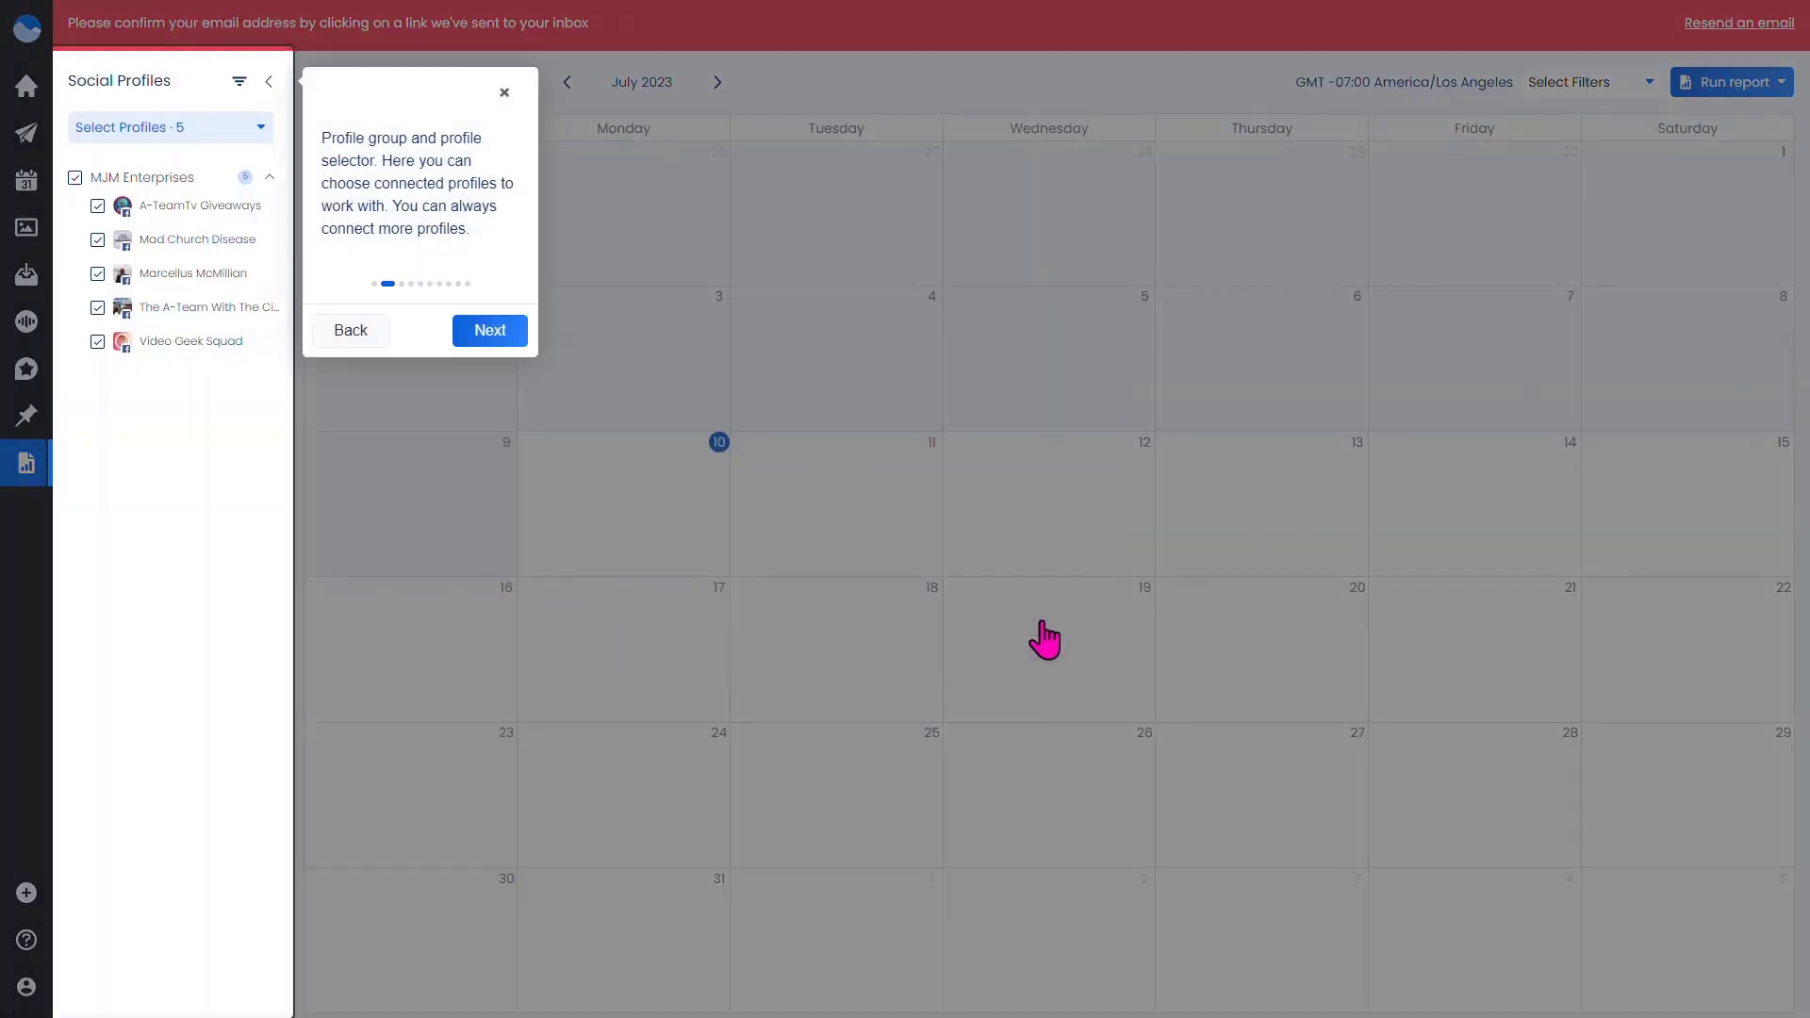
pyautogui.click(490, 332)
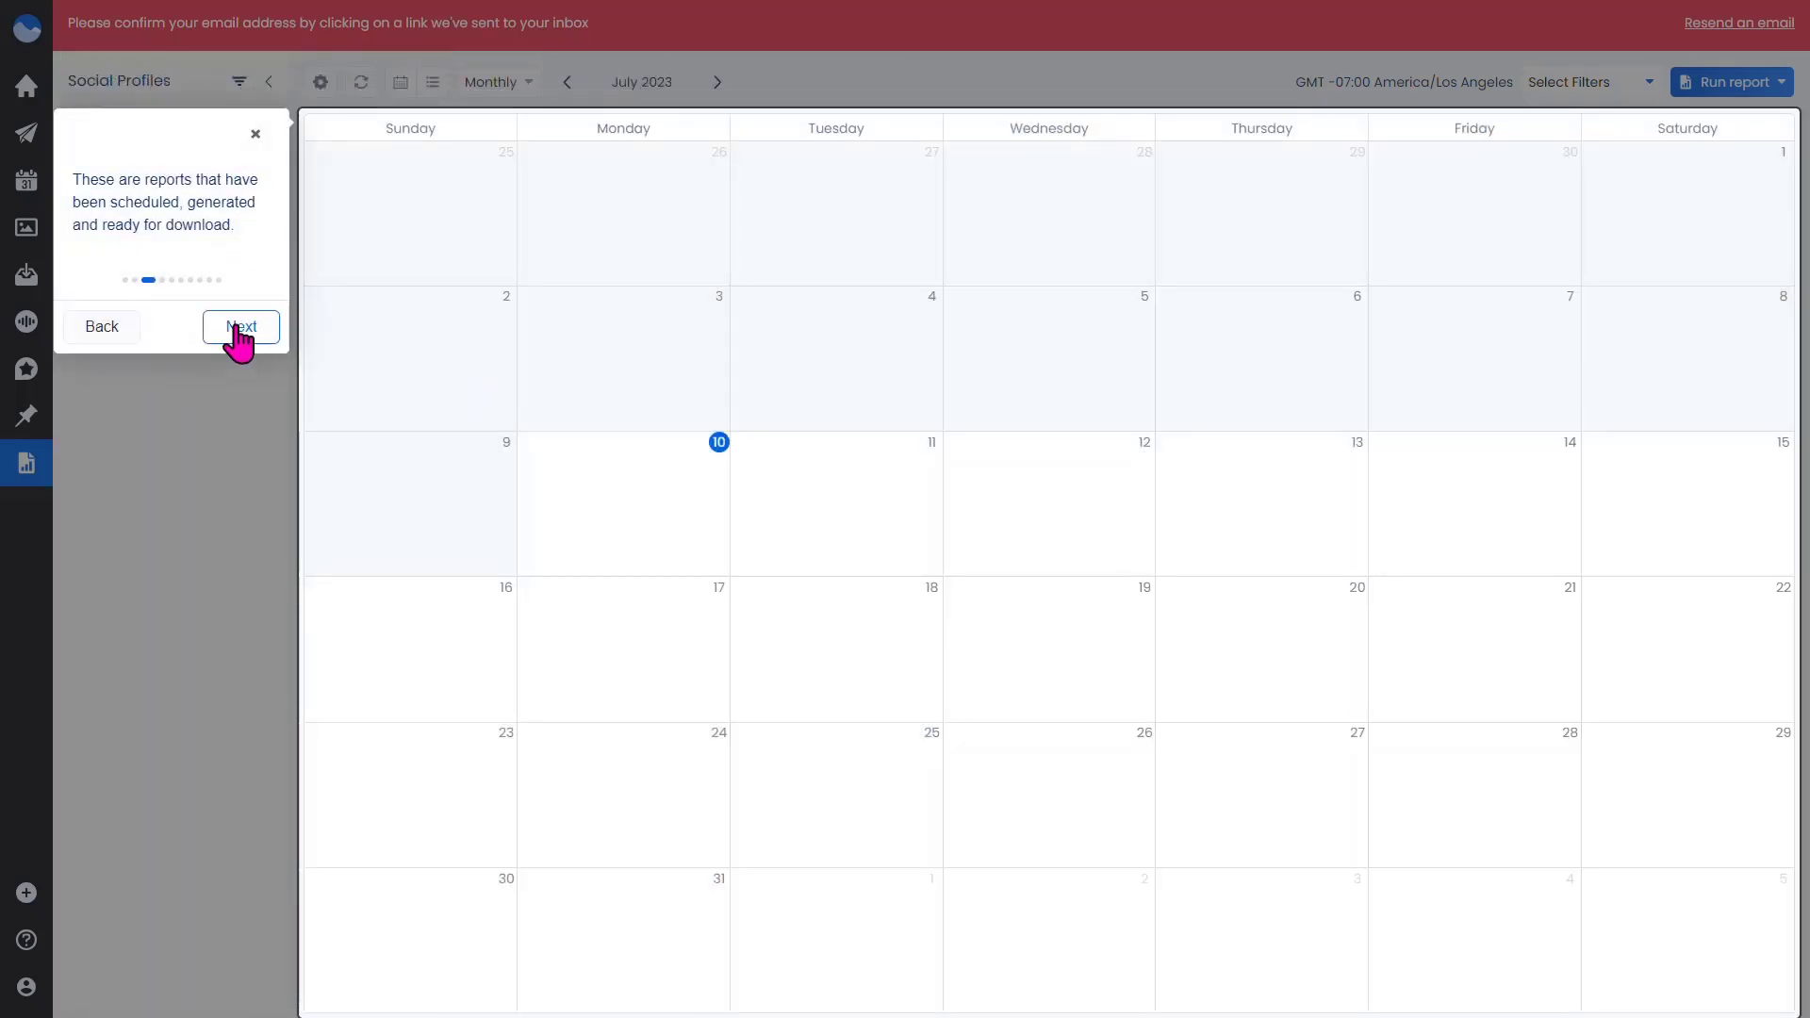
pyautogui.click(239, 330)
pyautogui.click(509, 339)
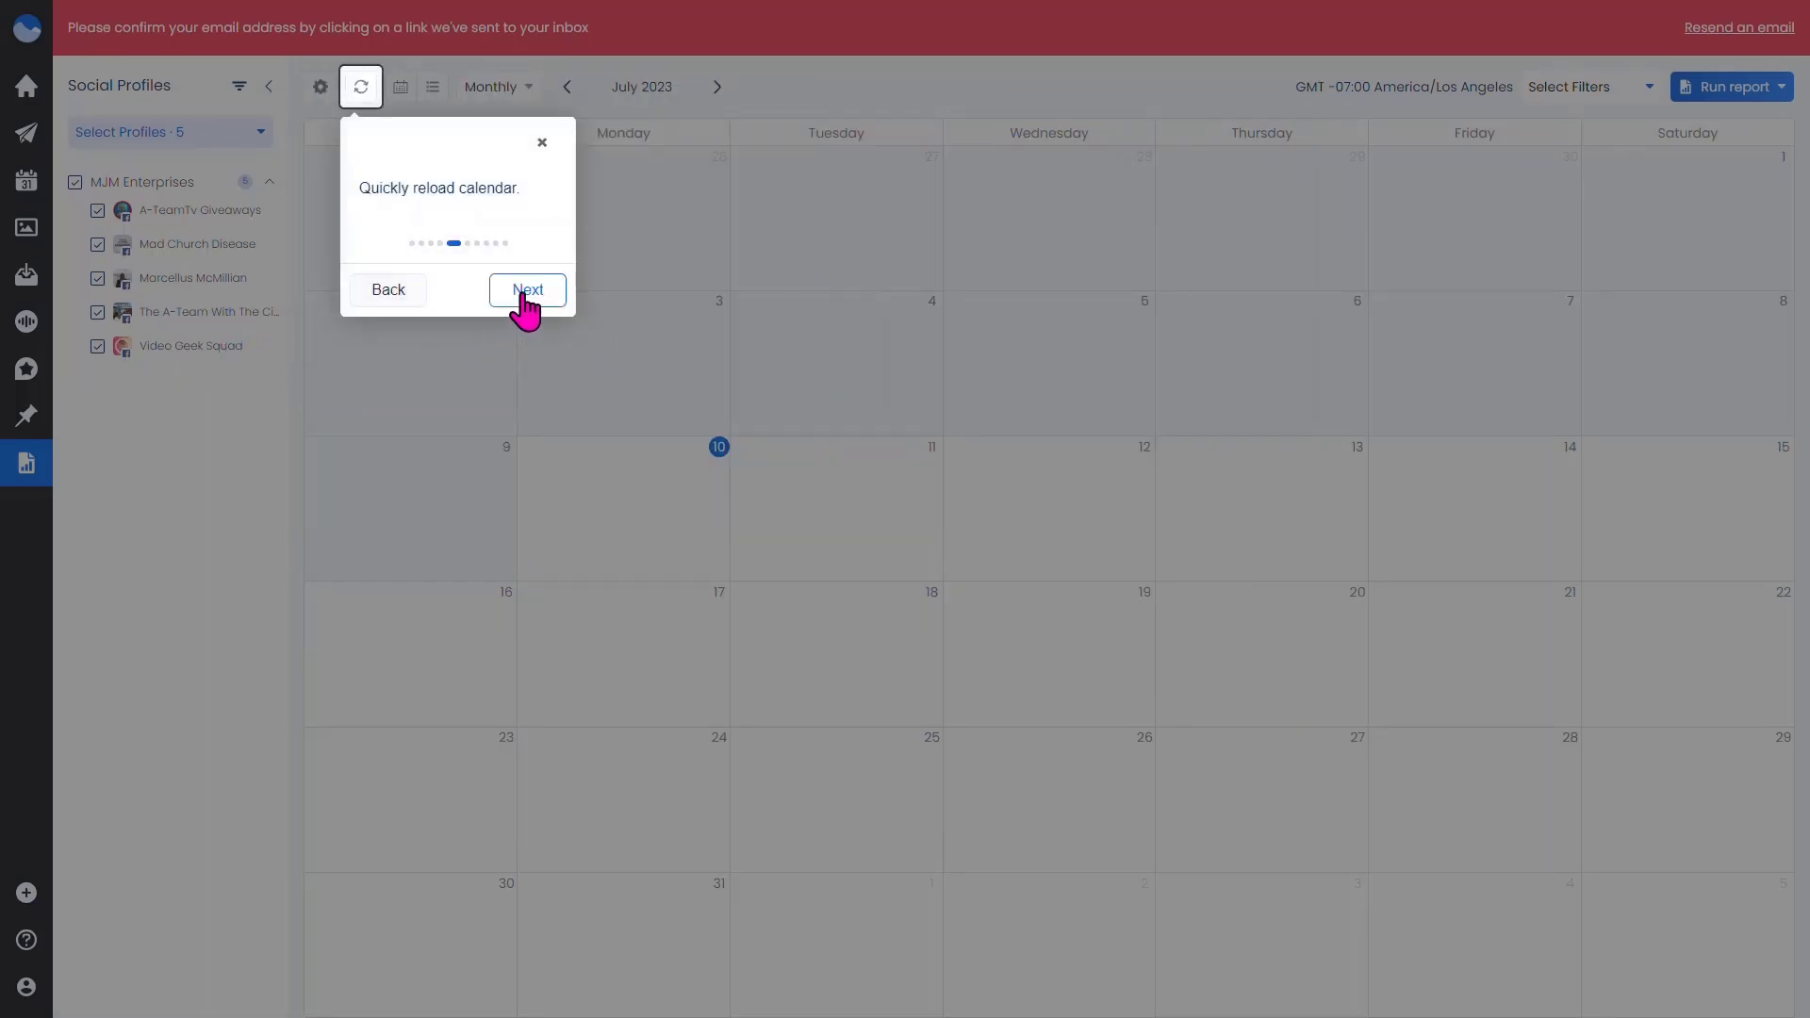
pyautogui.click(524, 296)
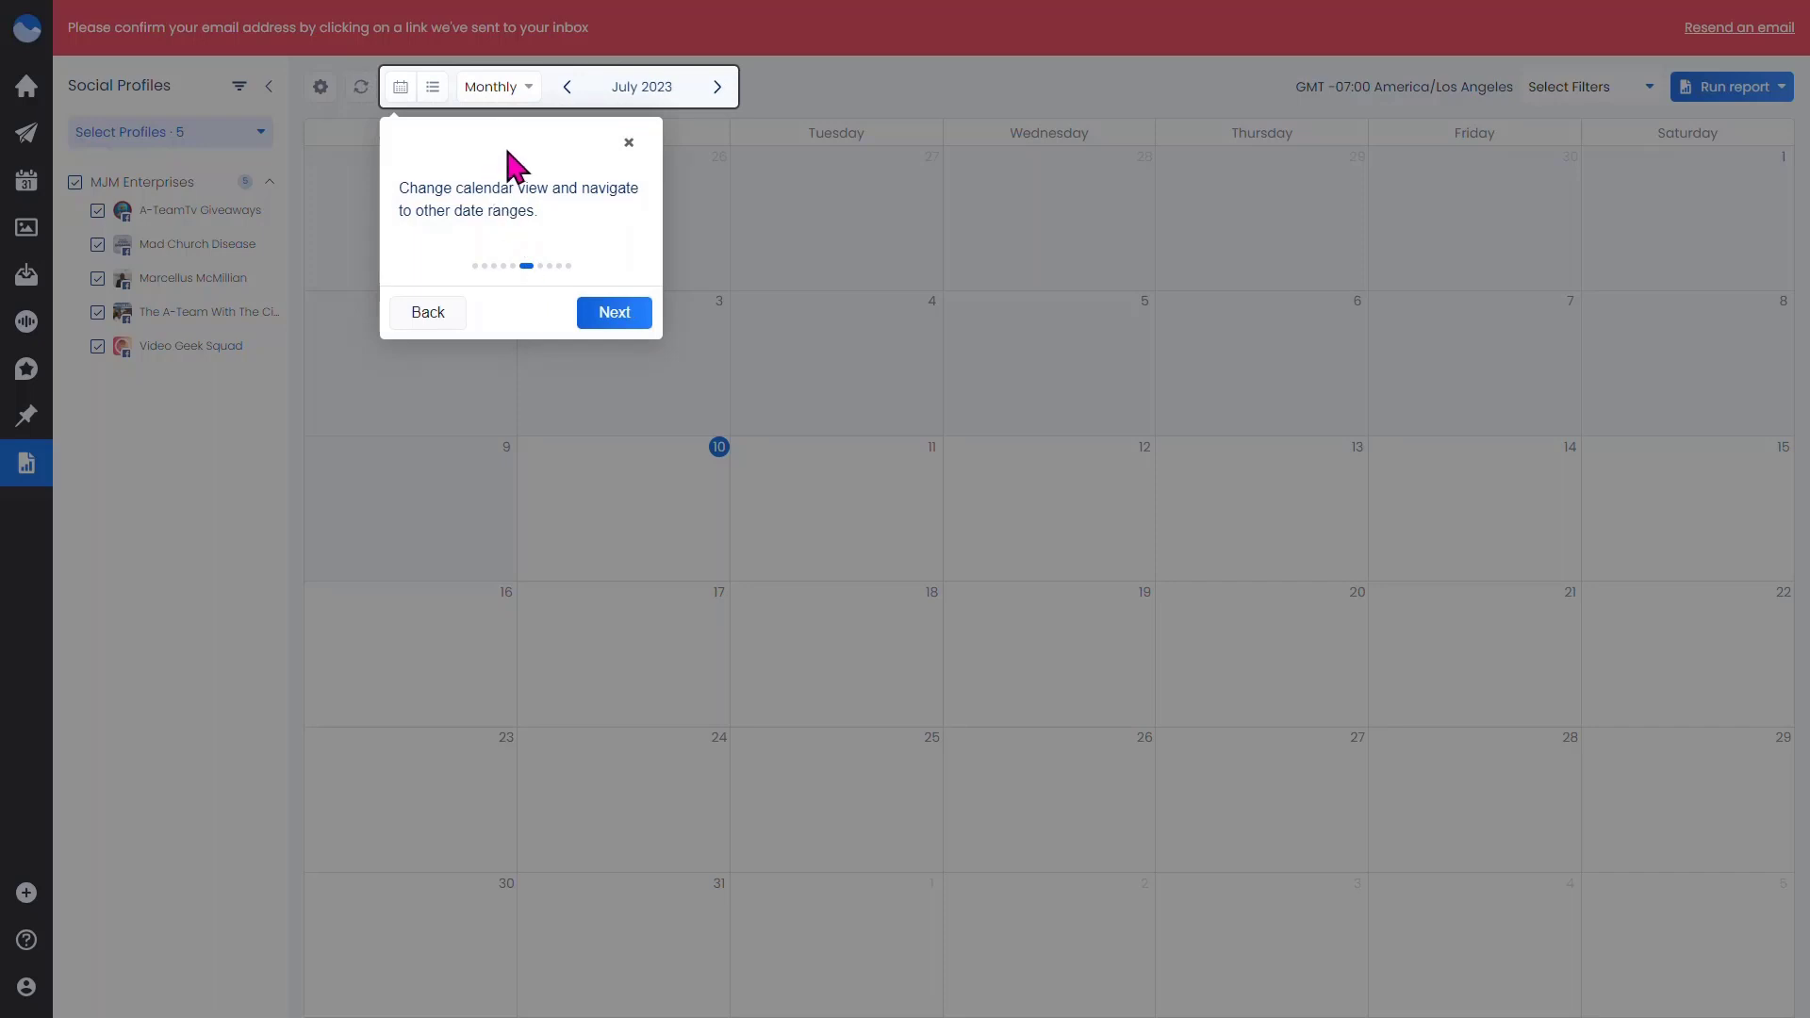
pyautogui.click(639, 326)
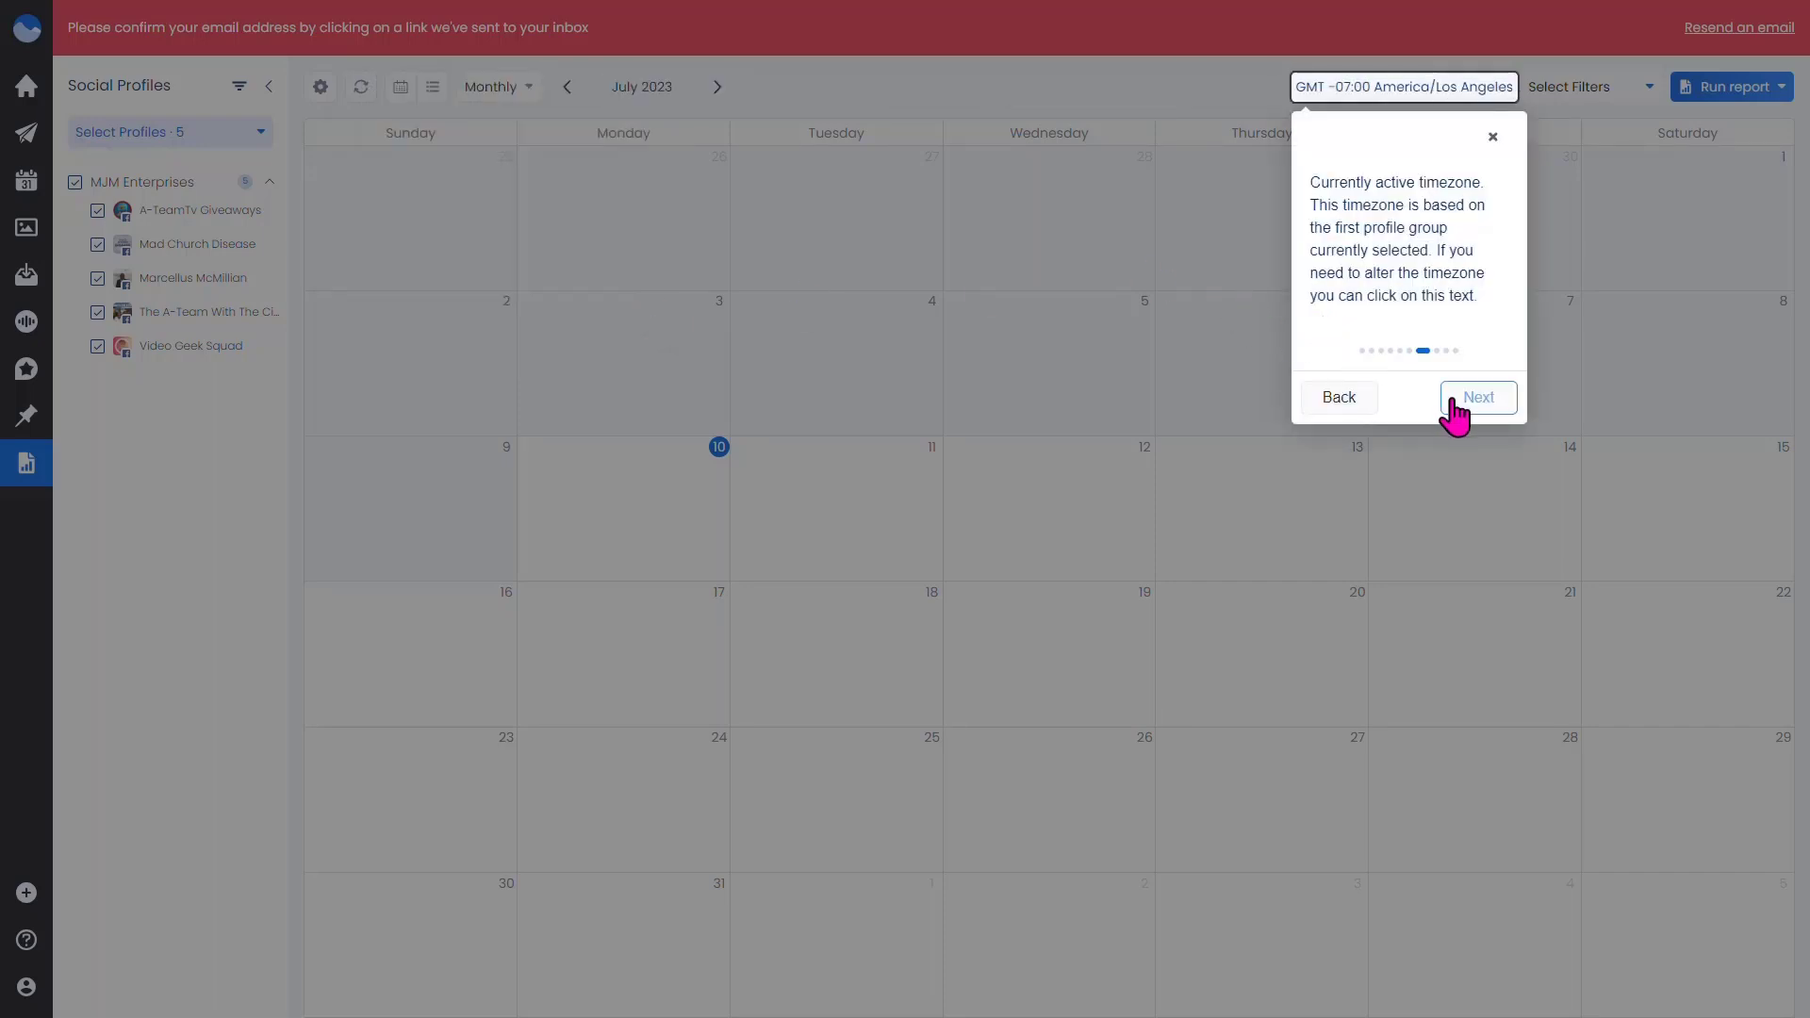
pyautogui.click(1501, 397)
pyautogui.click(1711, 332)
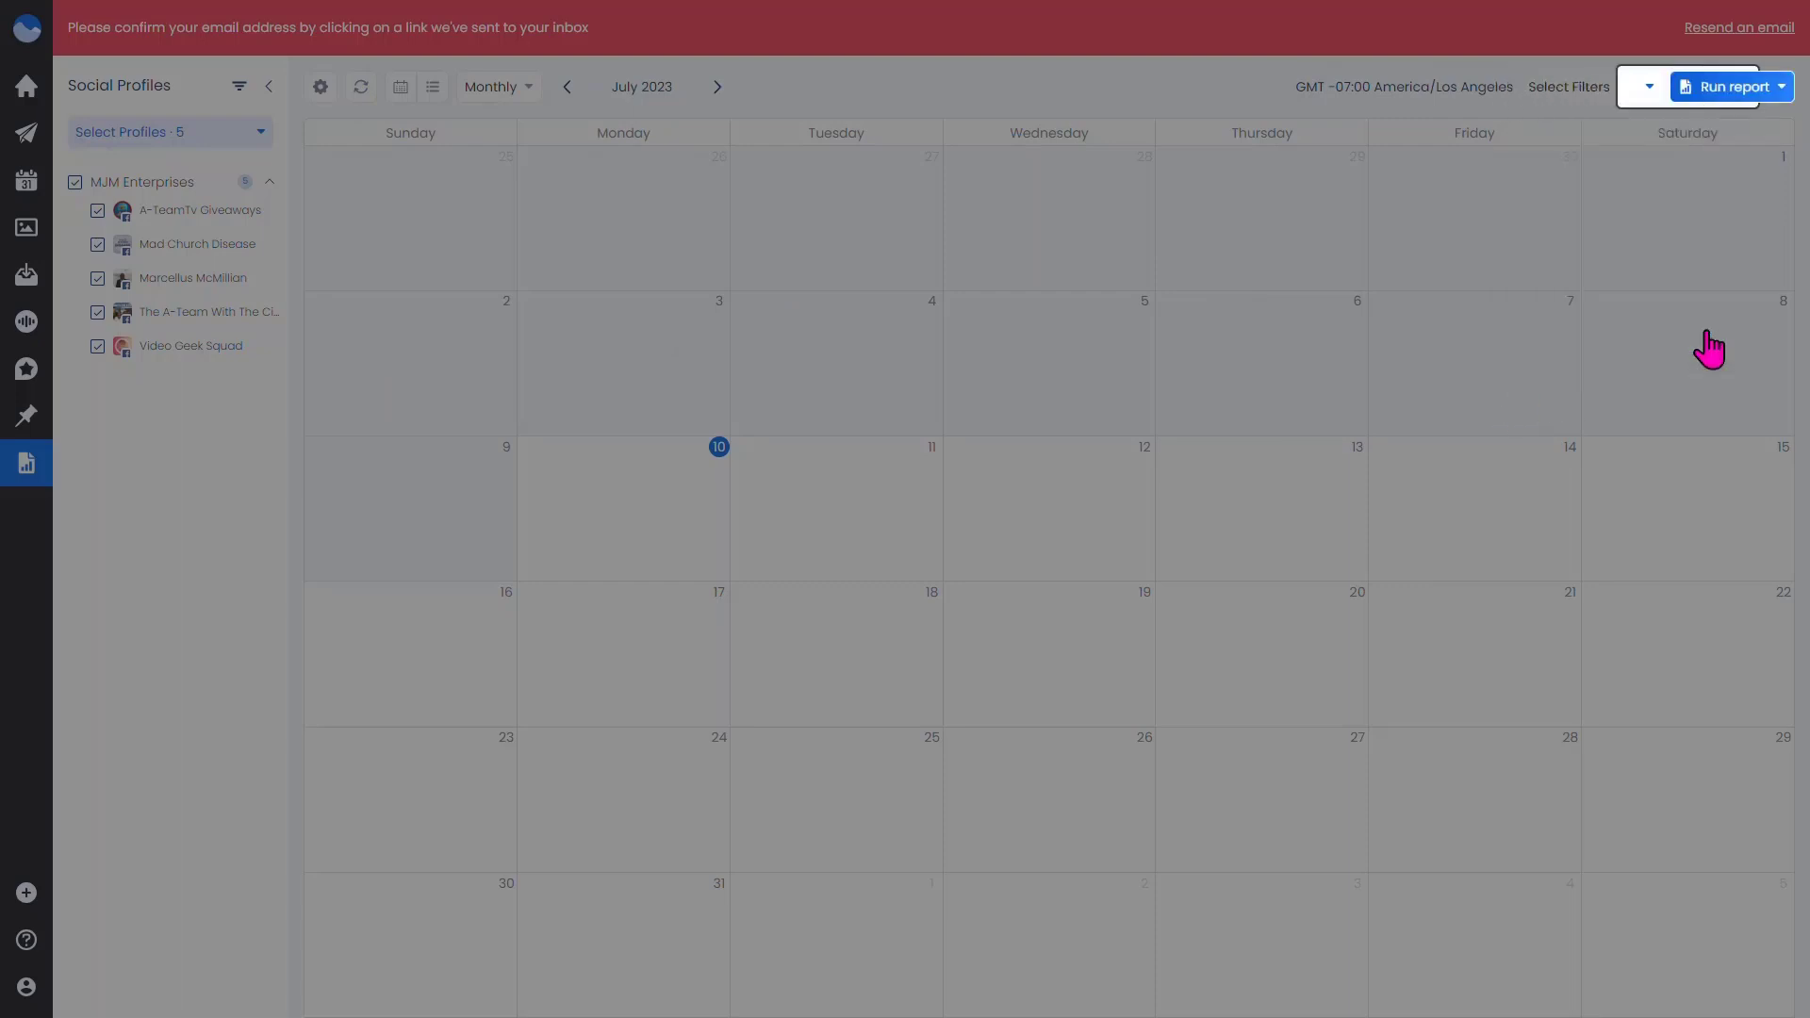
pyautogui.click(1735, 352)
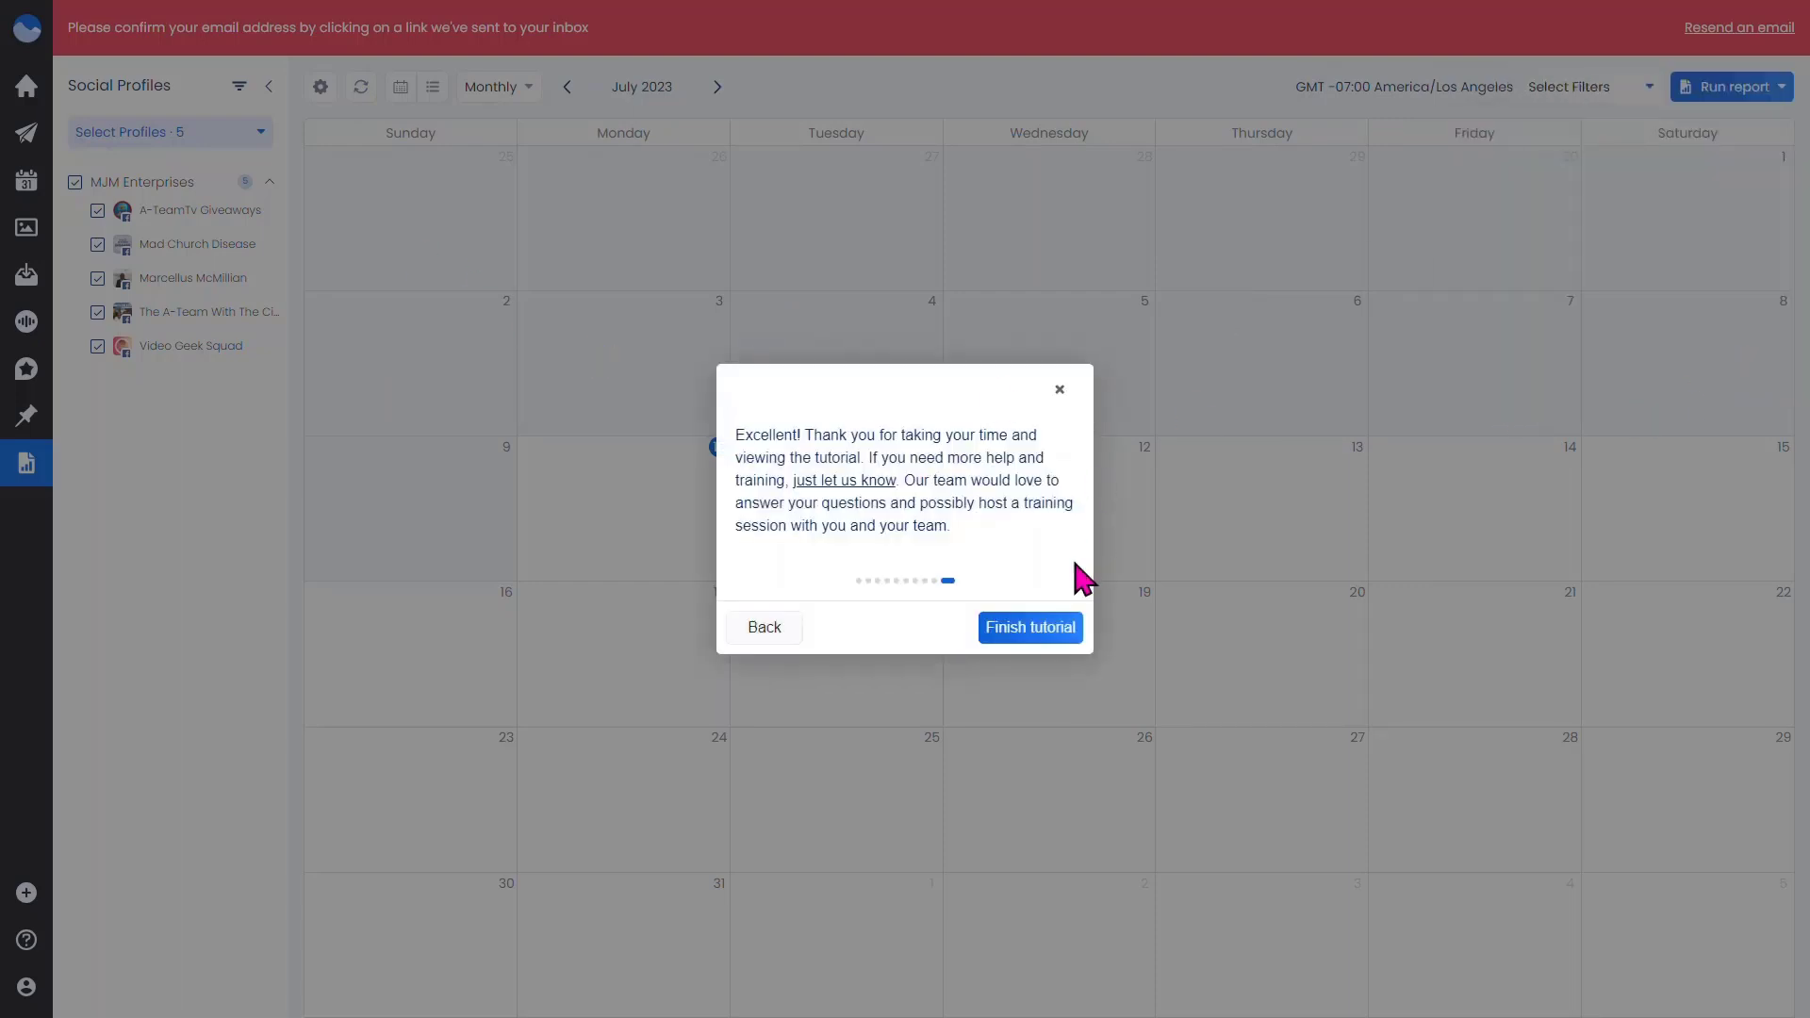
pyautogui.click(1032, 628)
# - Open a new post in the composer, look over its publishing and preview options, and close it
pyautogui.moveTo(38, 90)
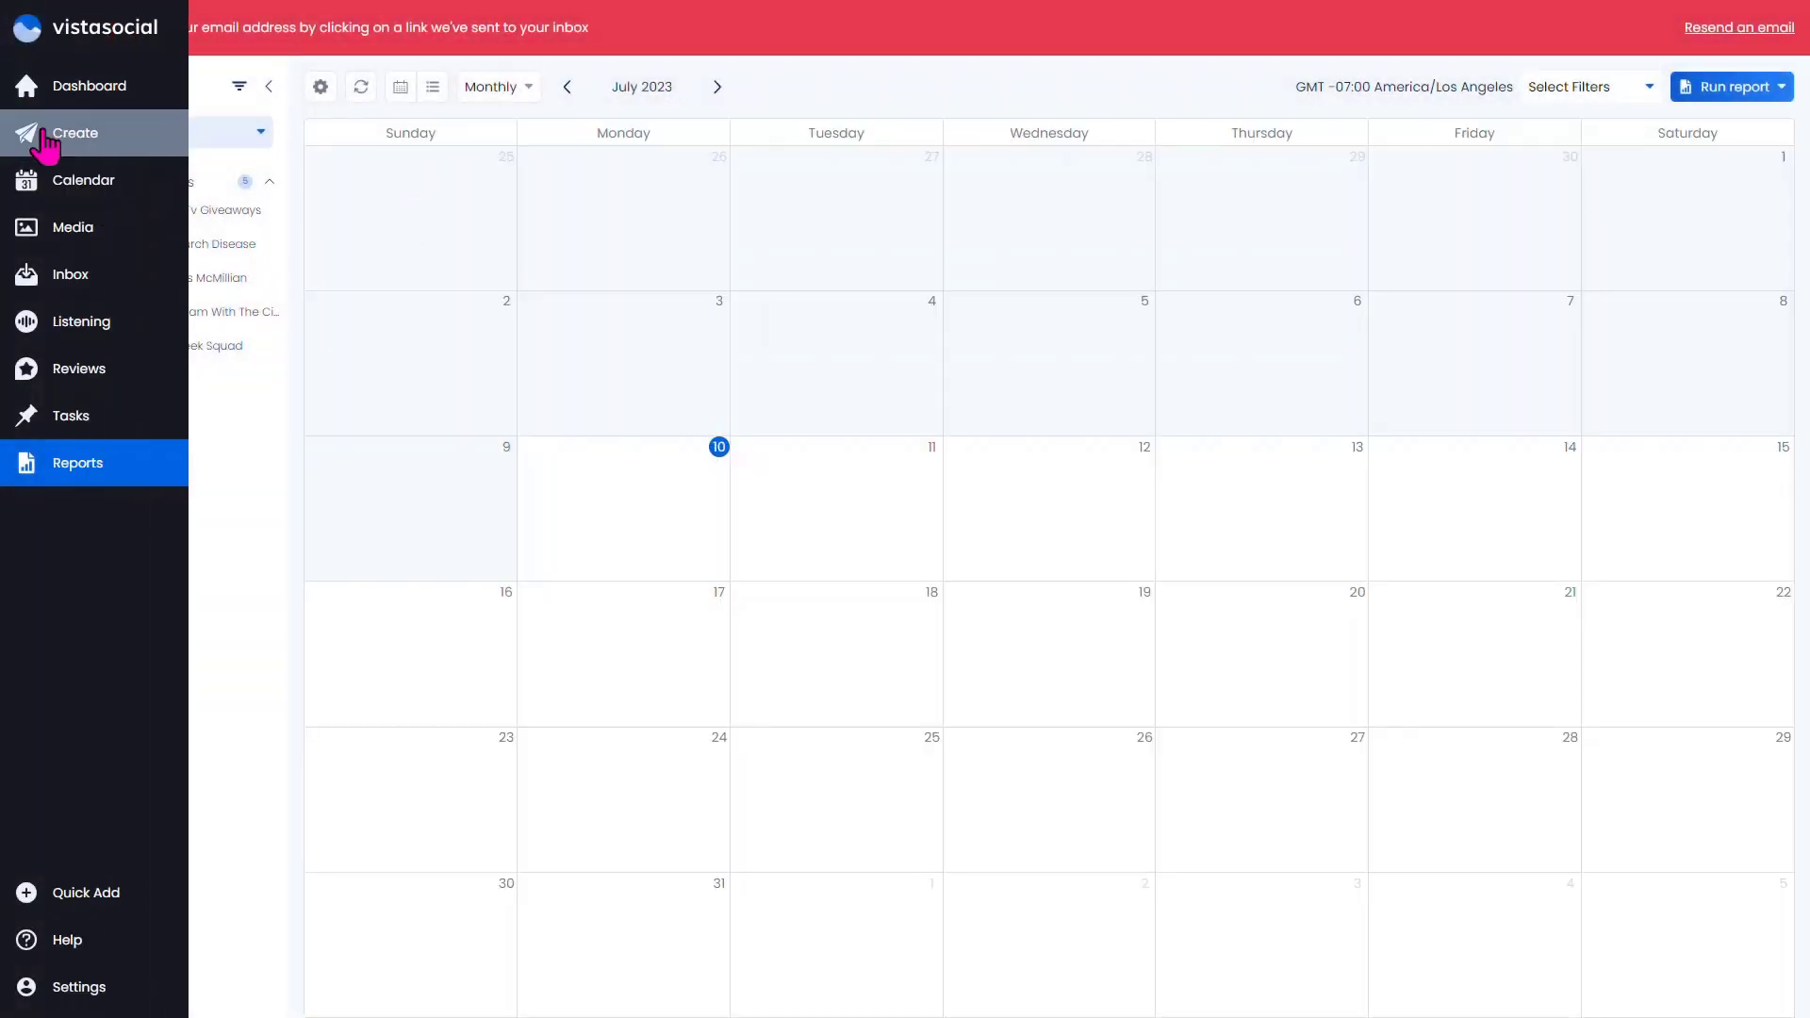
pyautogui.click(76, 137)
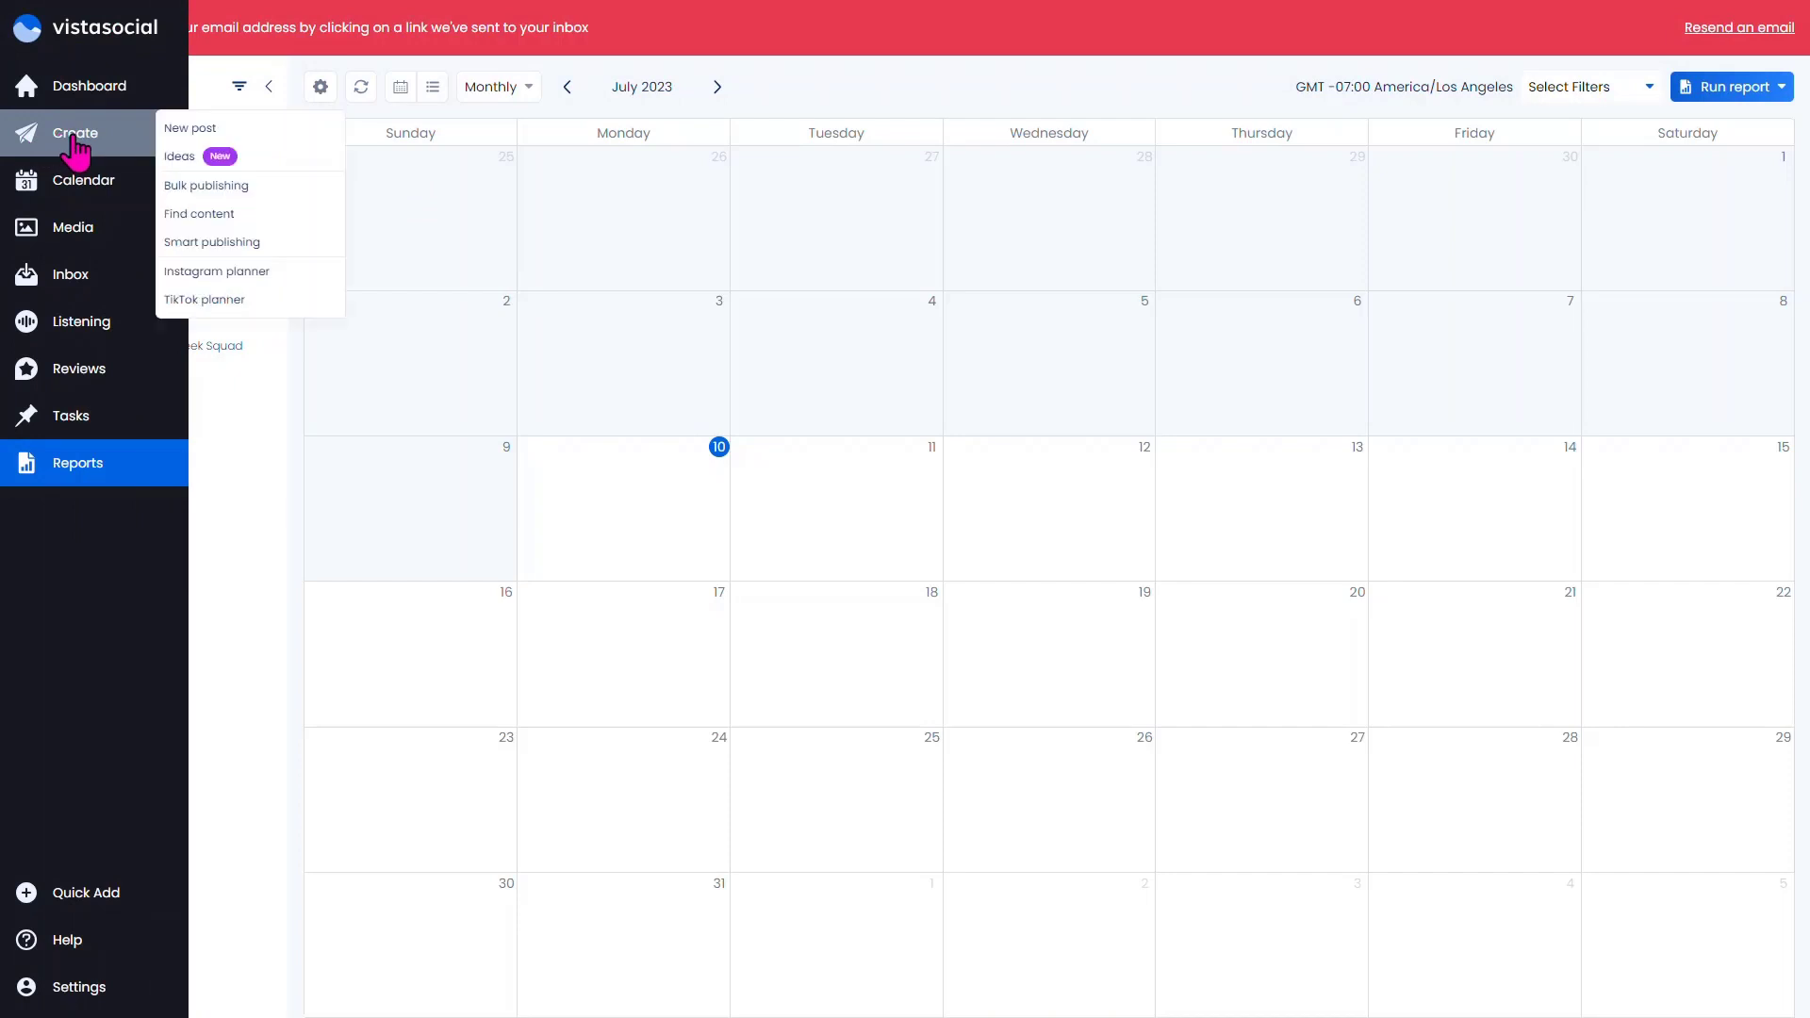
pyautogui.click(192, 132)
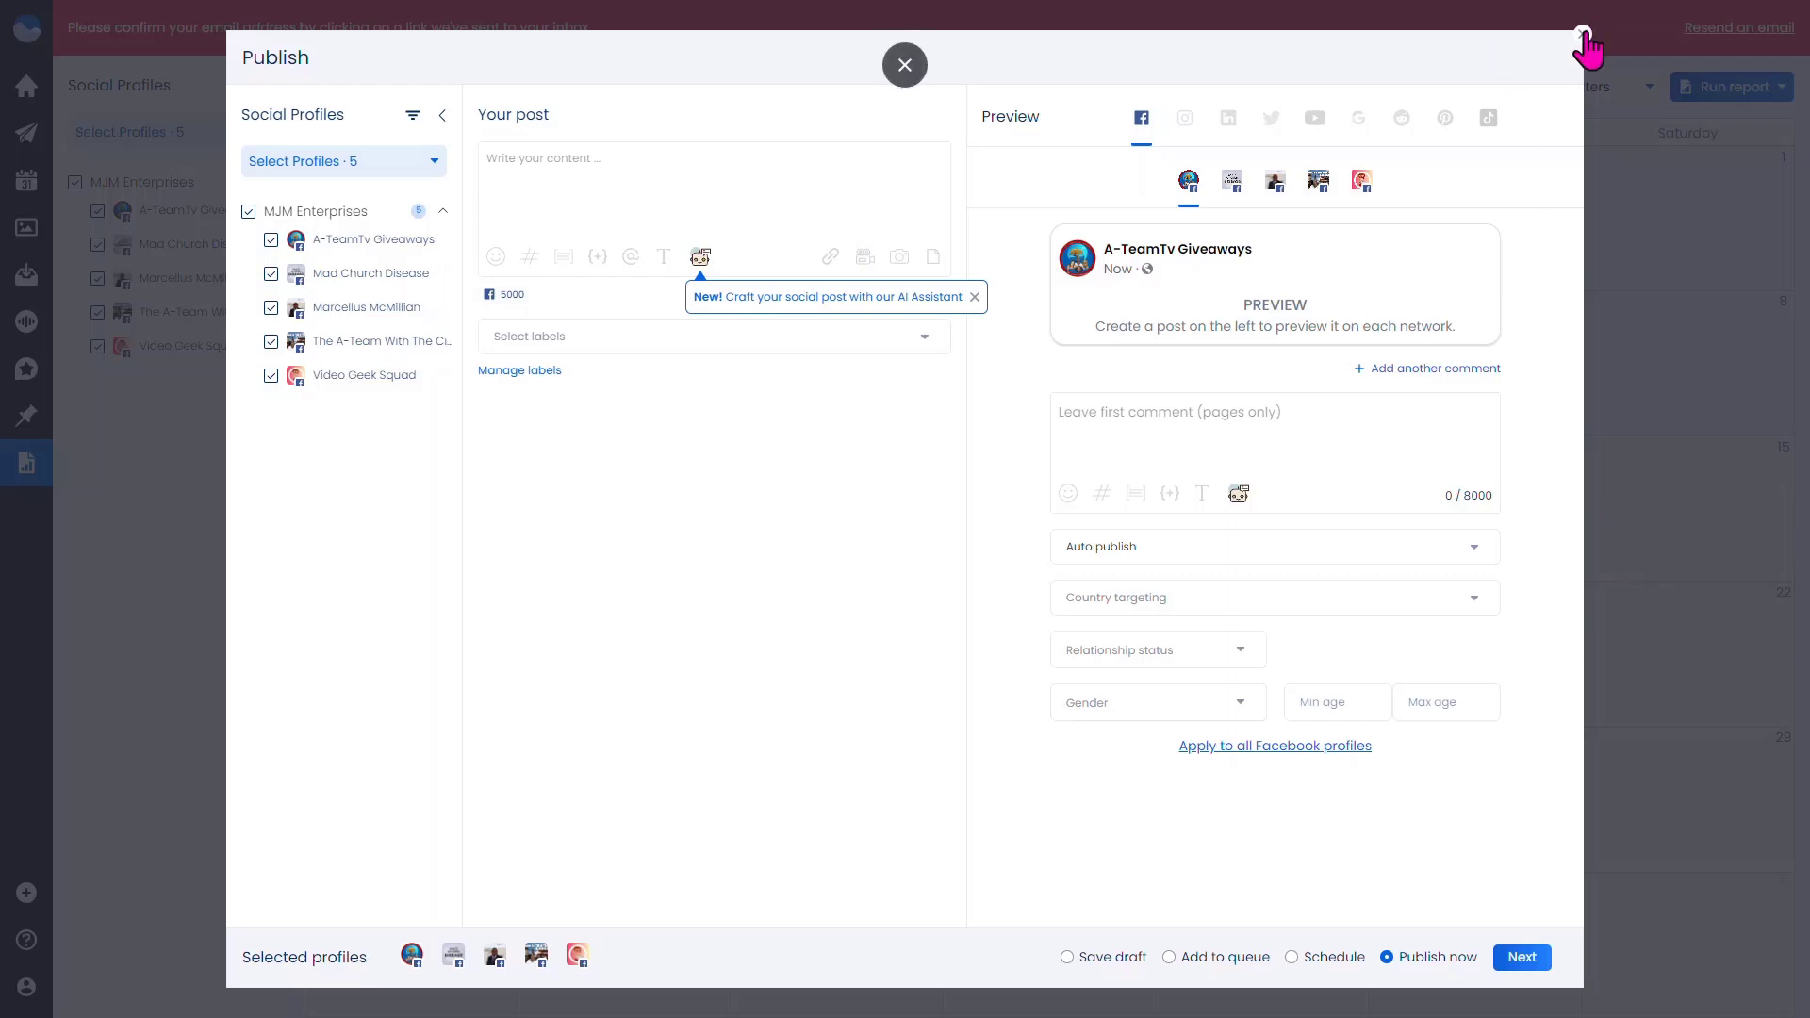
pyautogui.click(1583, 35)
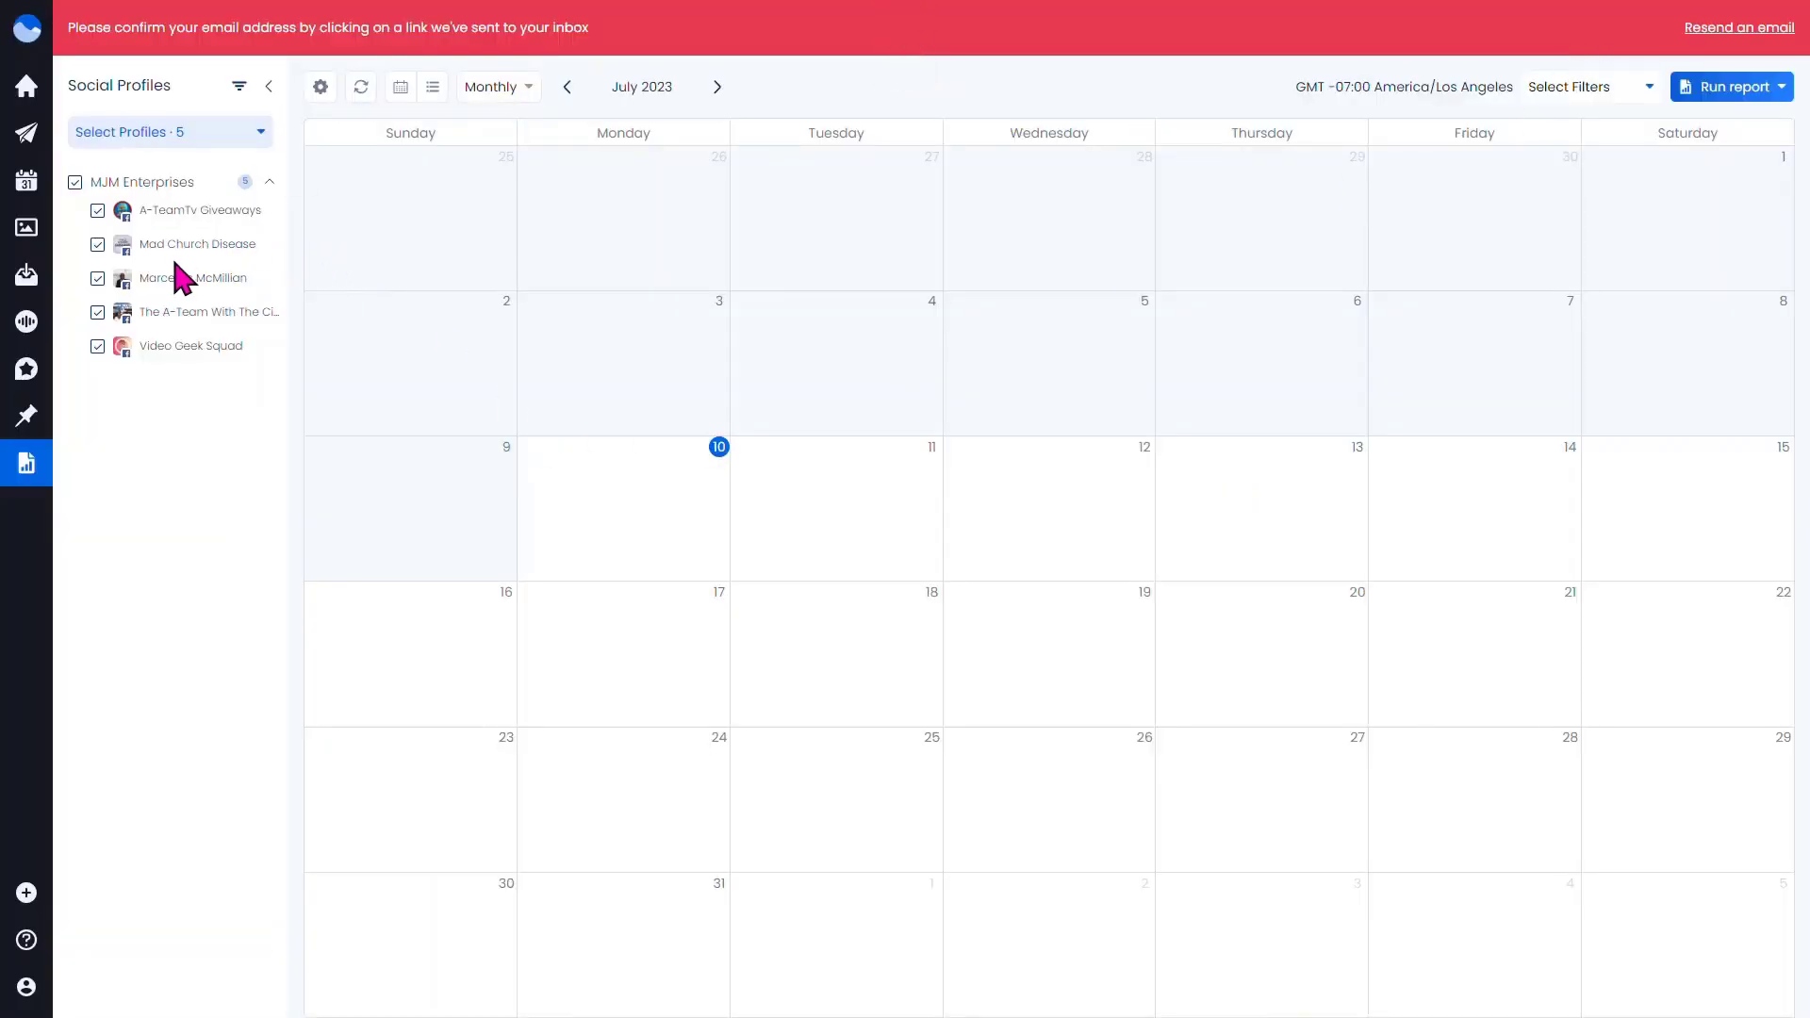
# - Open the Ideas space for saving and generating post ideas
pyautogui.moveTo(64, 133)
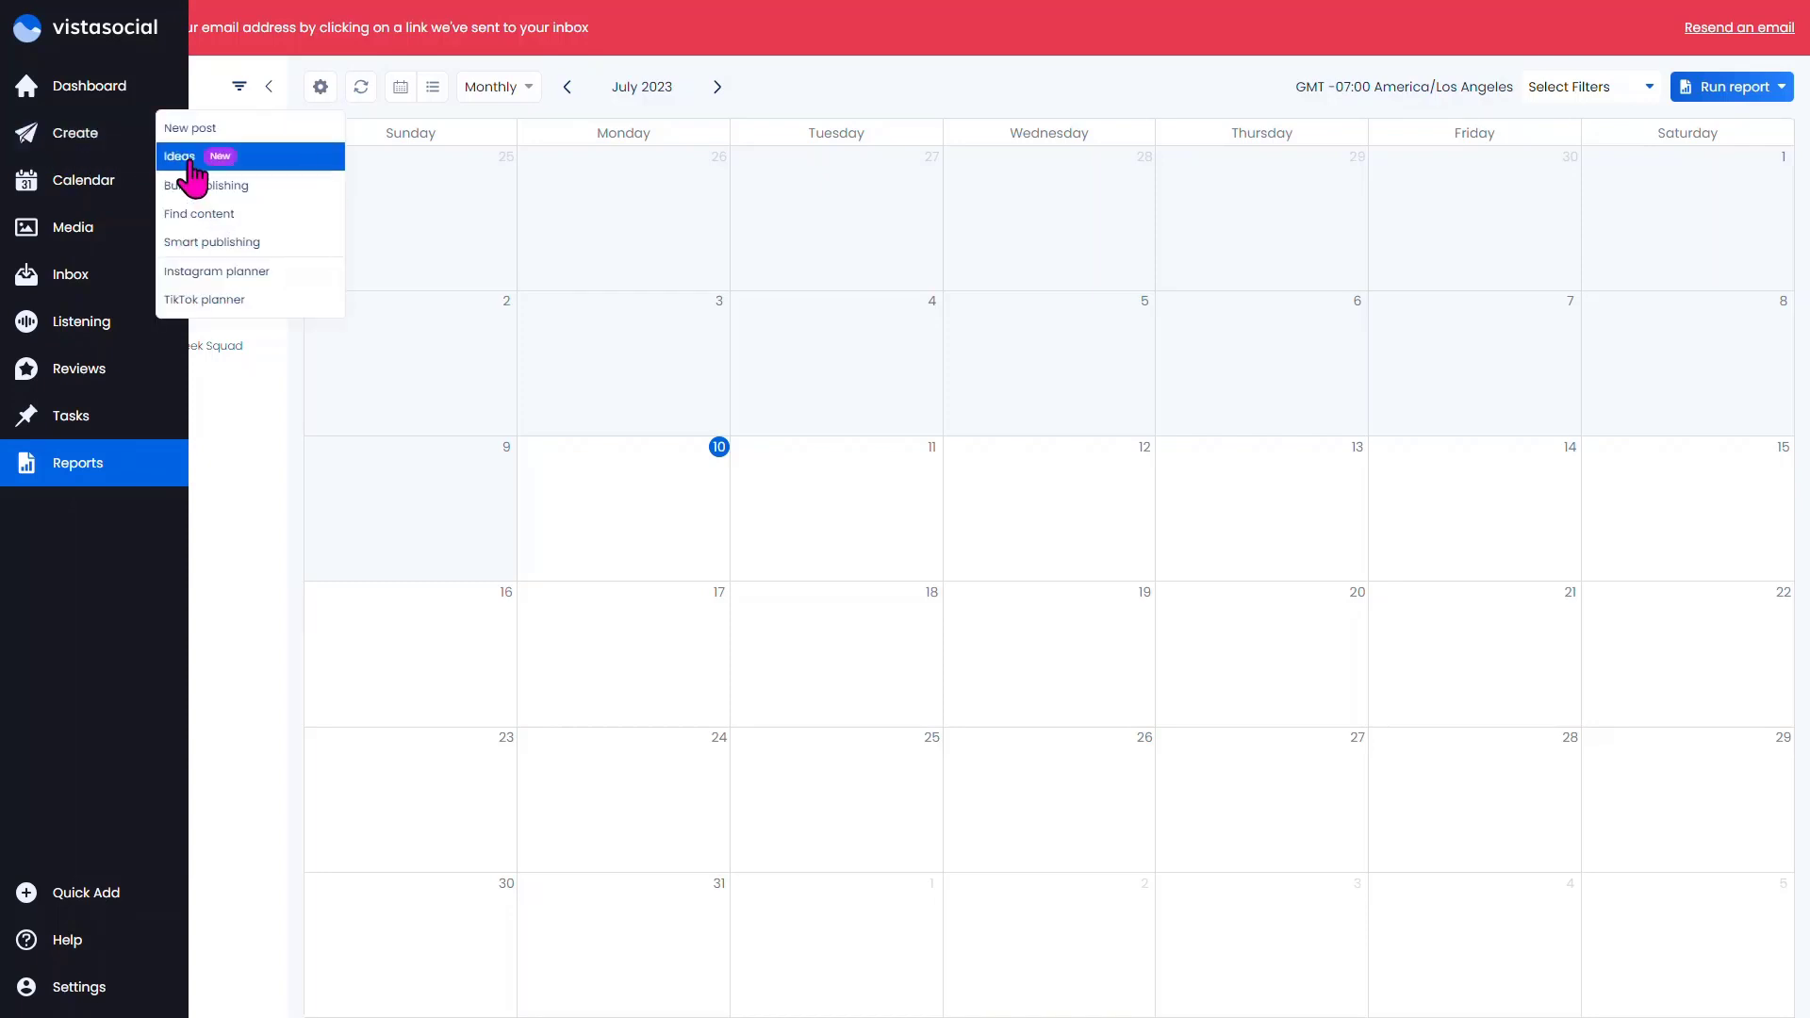
pyautogui.click(190, 162)
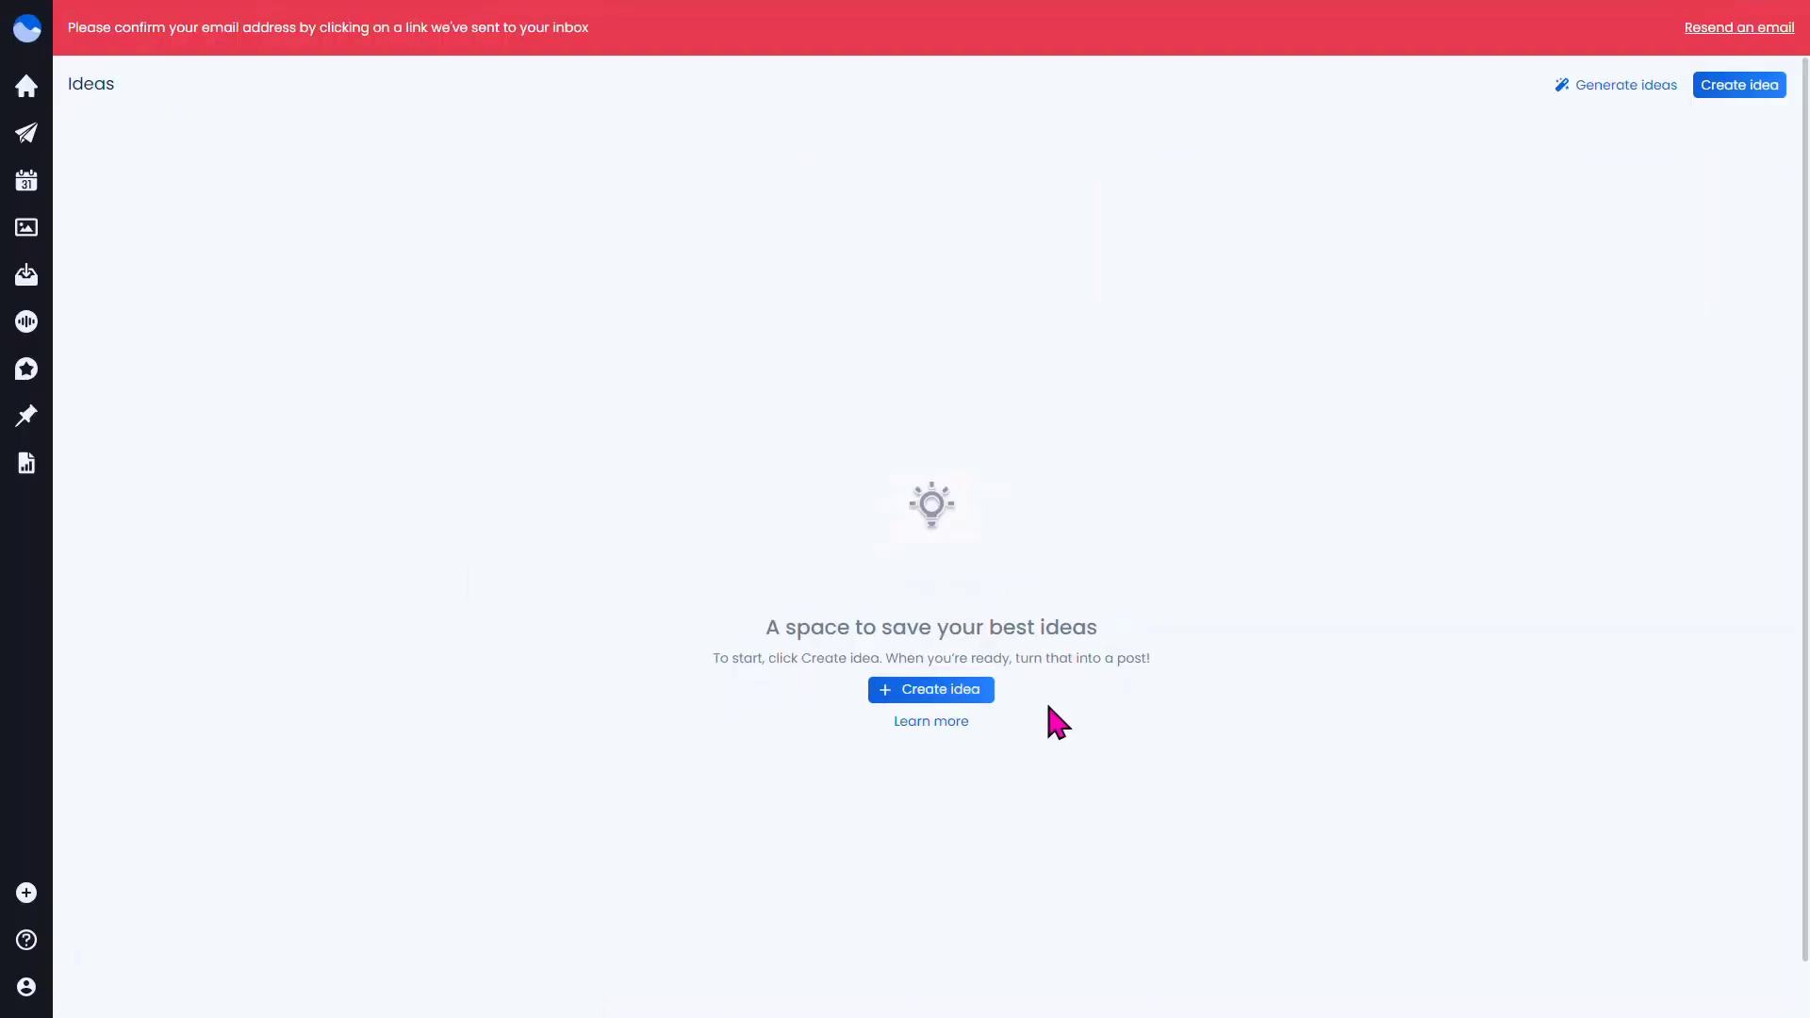
# - Start a new idea, look over its content options and the AI Assistant's caption prompt examples, and close both without saving
pyautogui.click(951, 693)
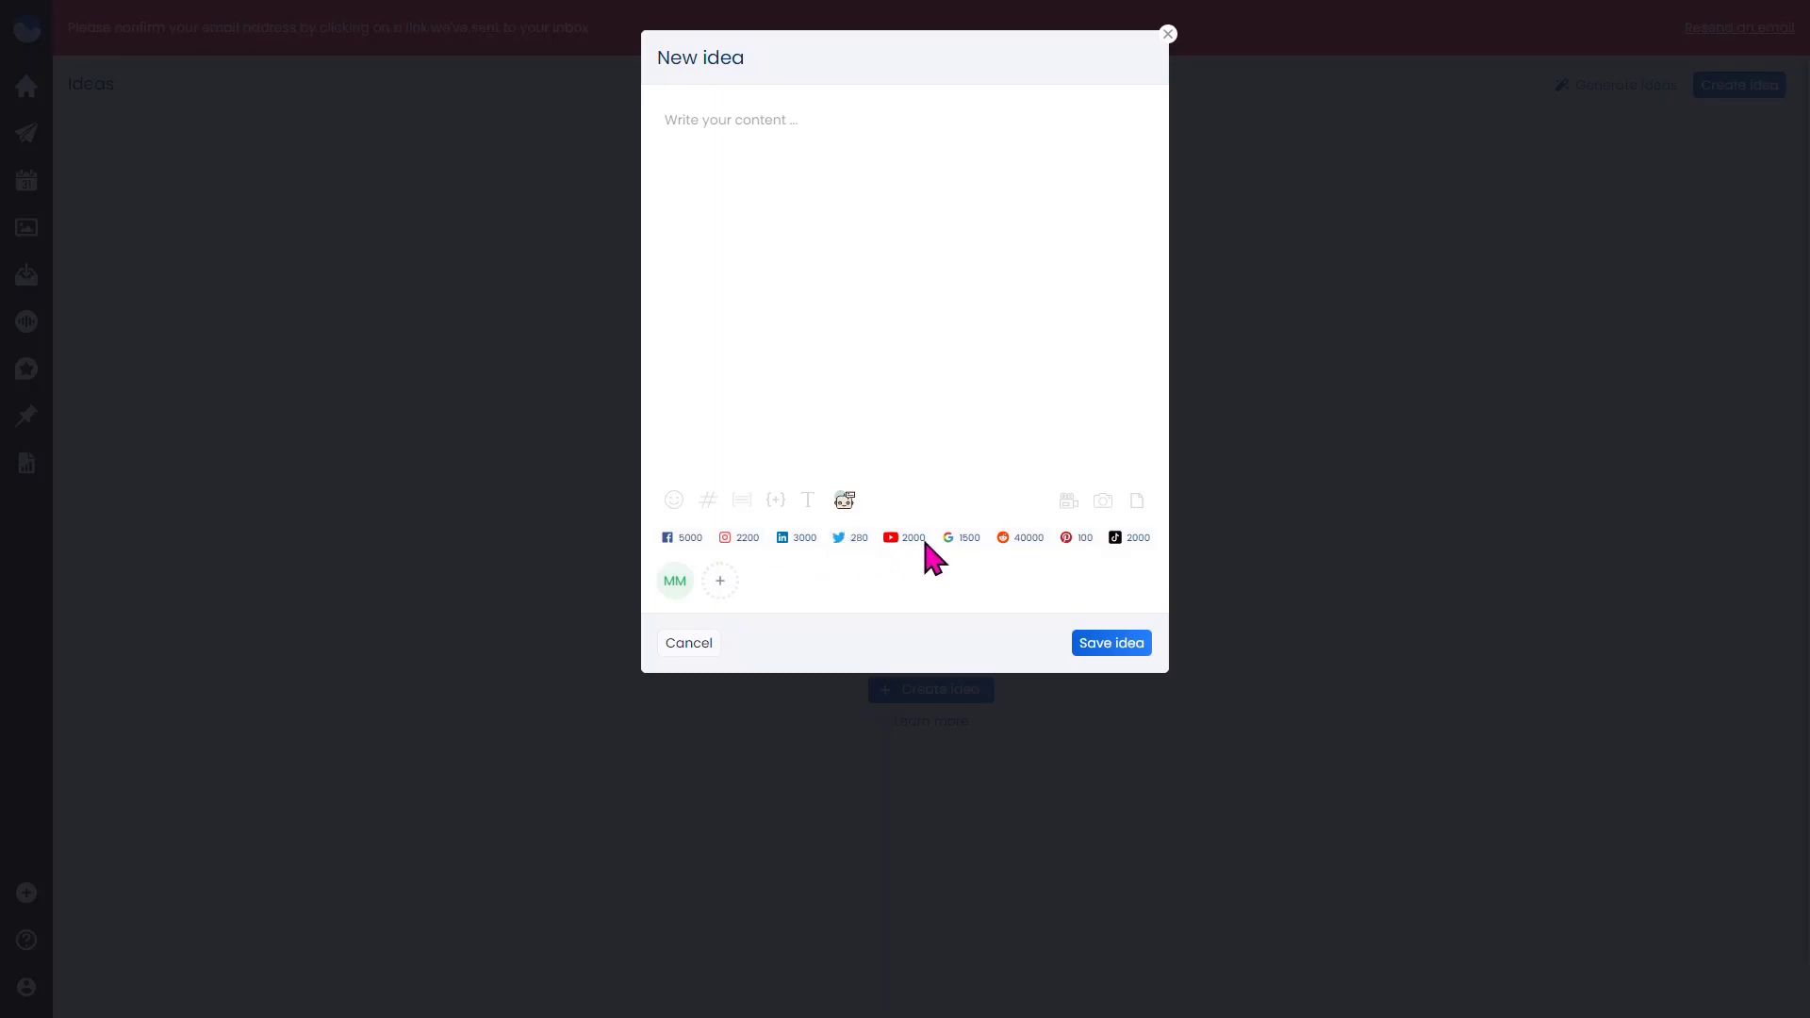
pyautogui.click(843, 502)
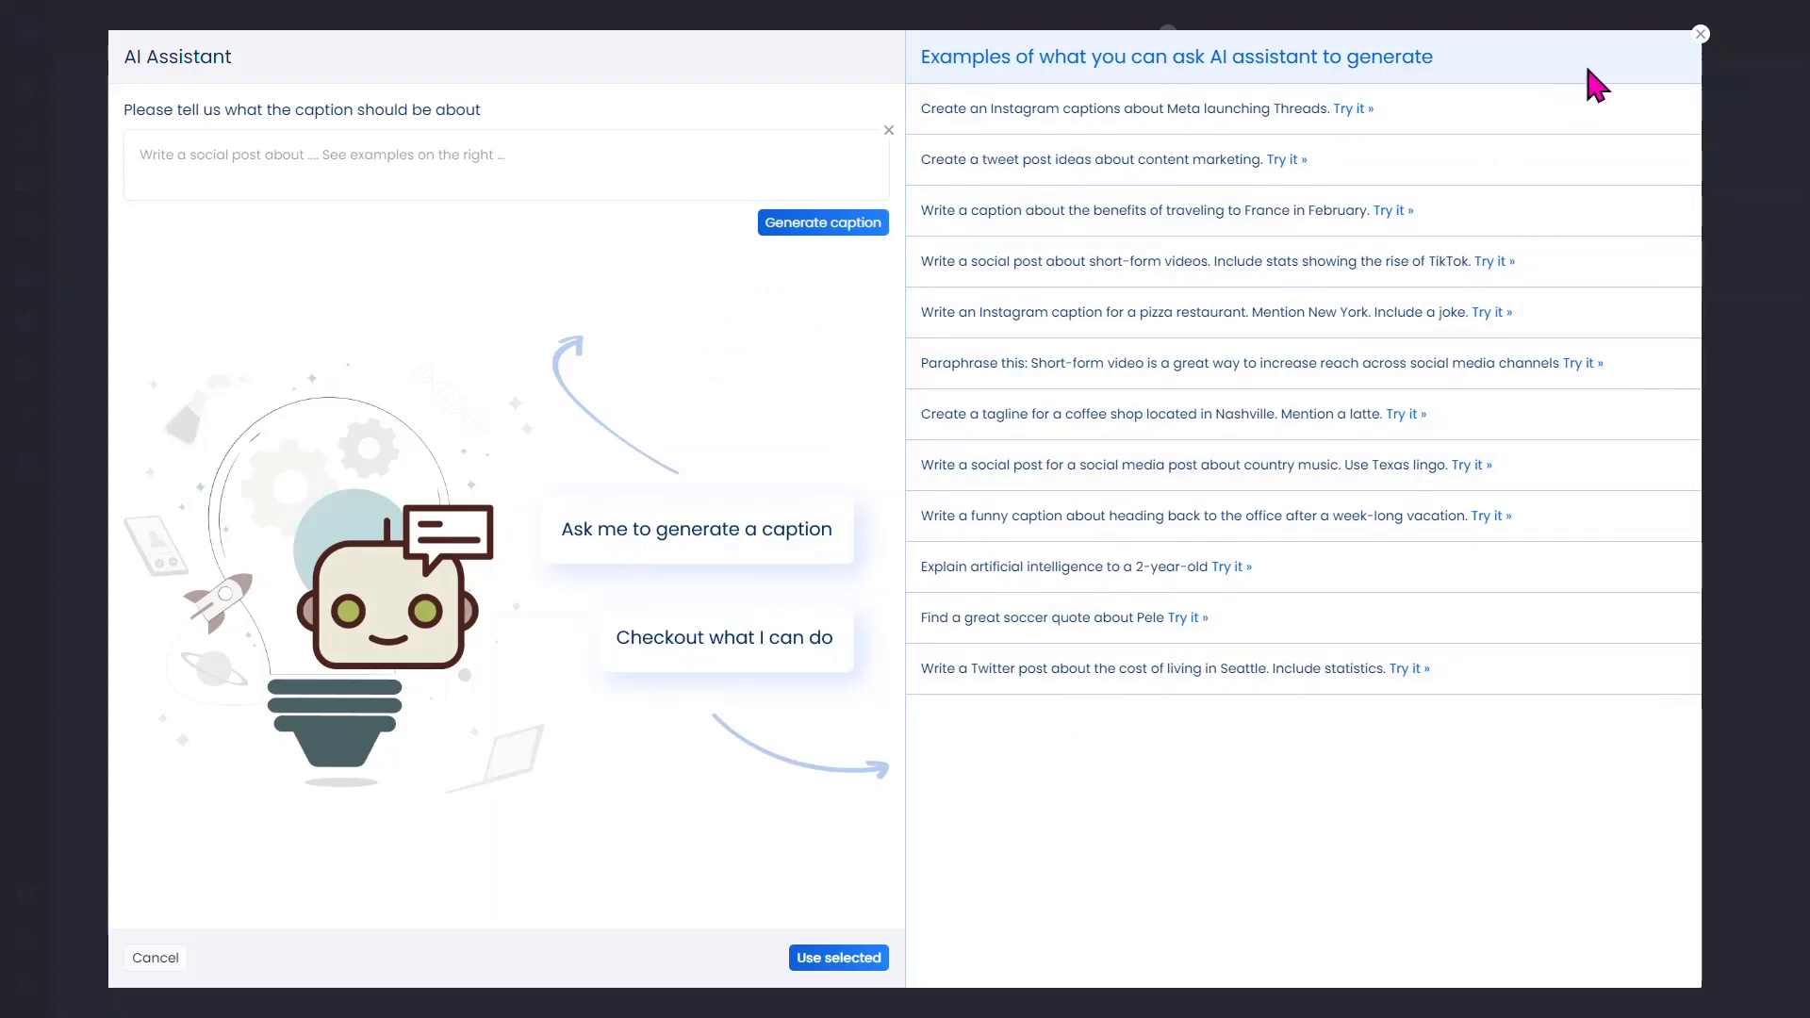
pyautogui.click(1700, 34)
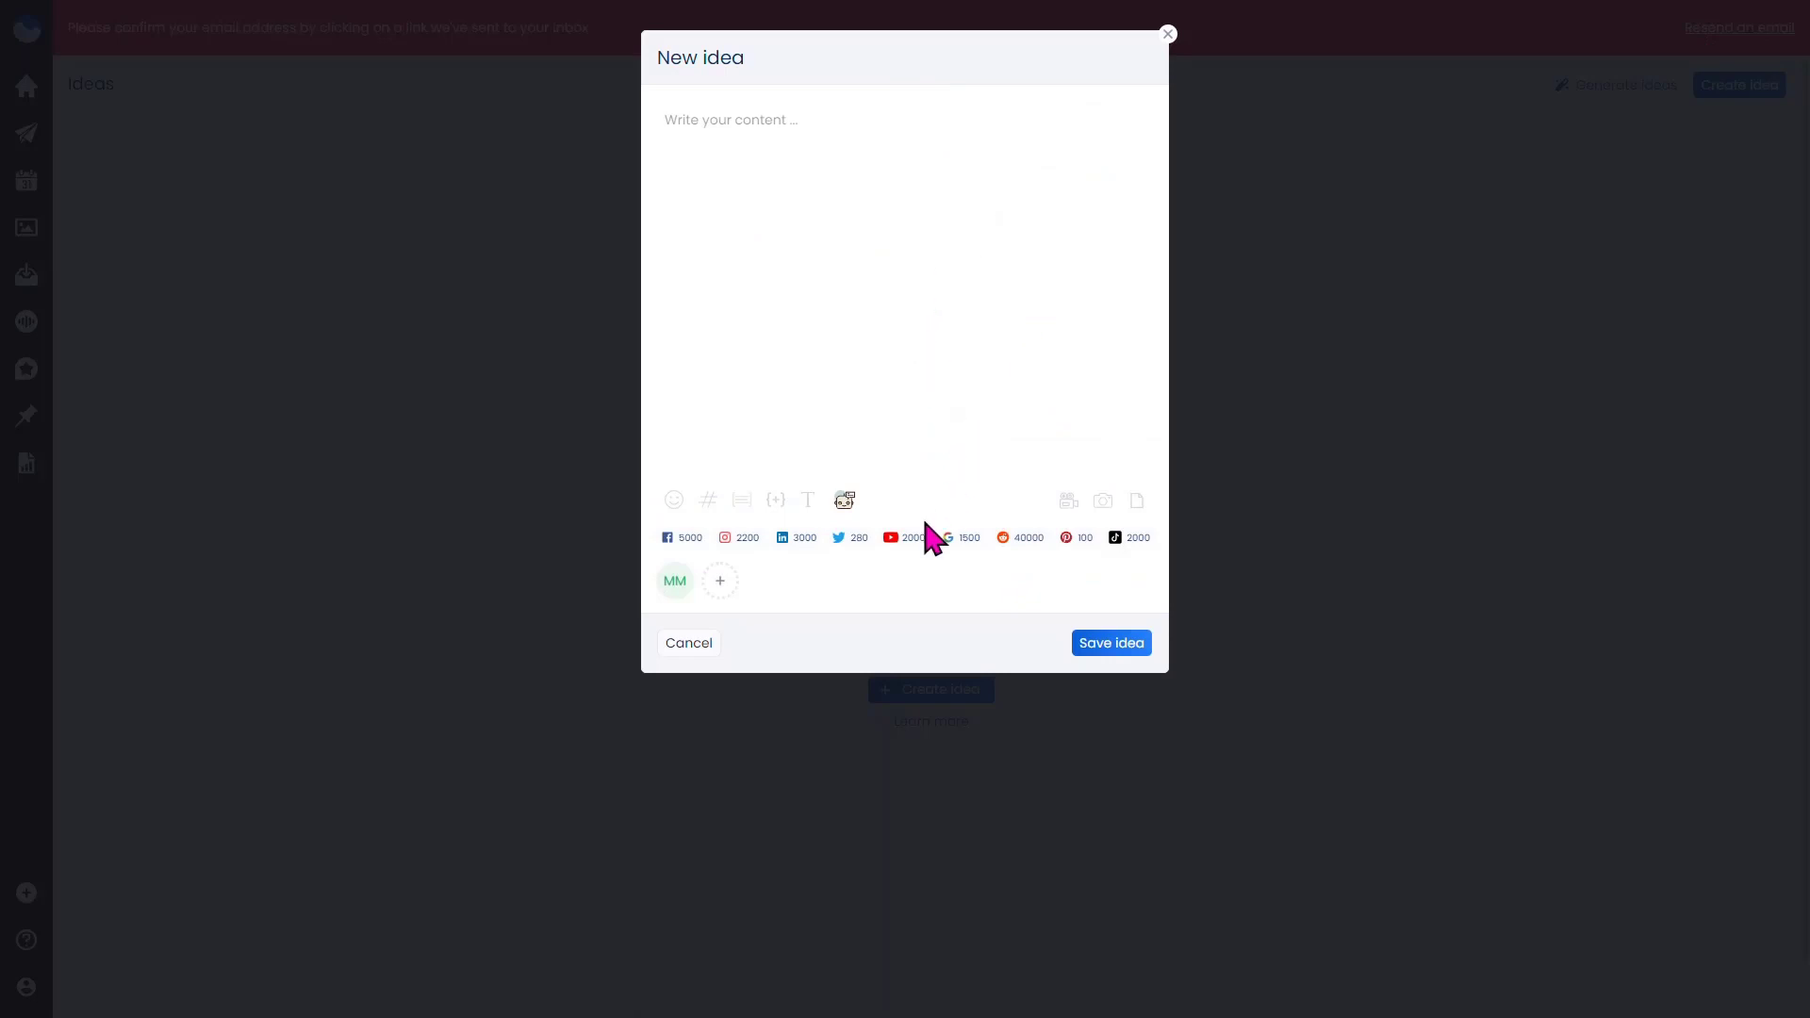
pyautogui.click(1167, 34)
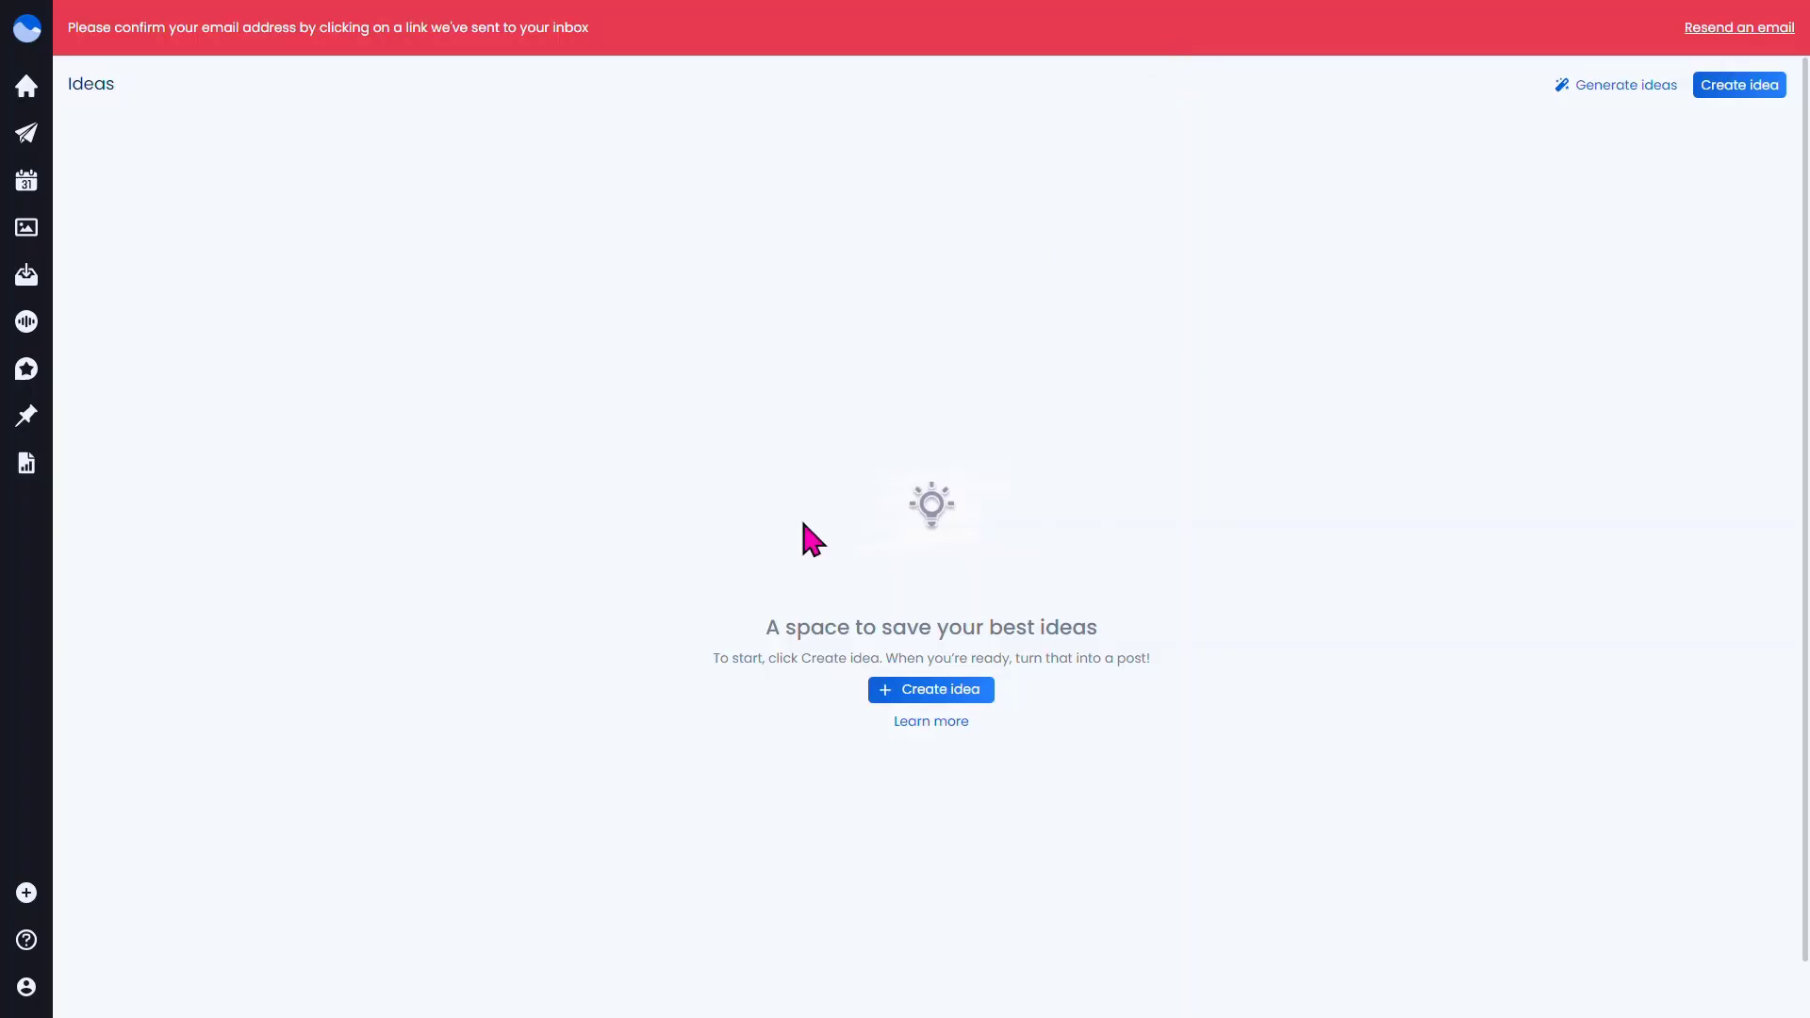
# - Open the media library and review the available sources for adding images, videos and documents
pyautogui.moveTo(34, 215)
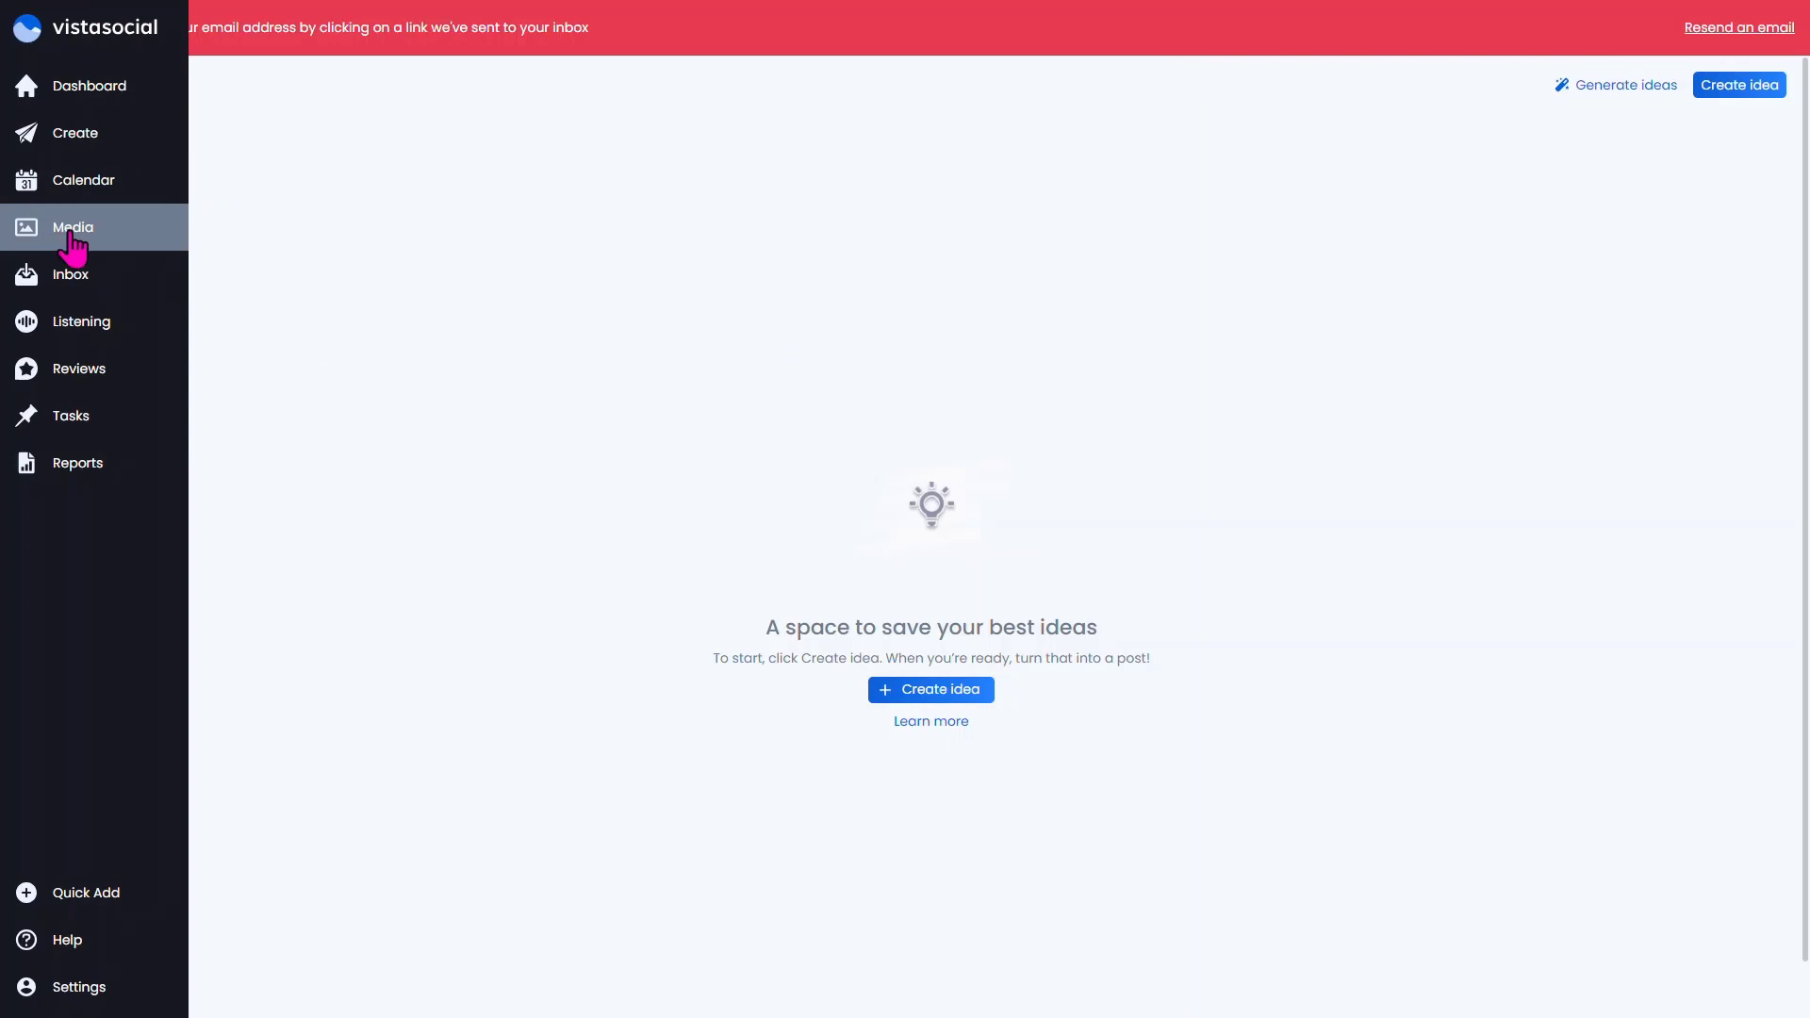
pyautogui.click(74, 235)
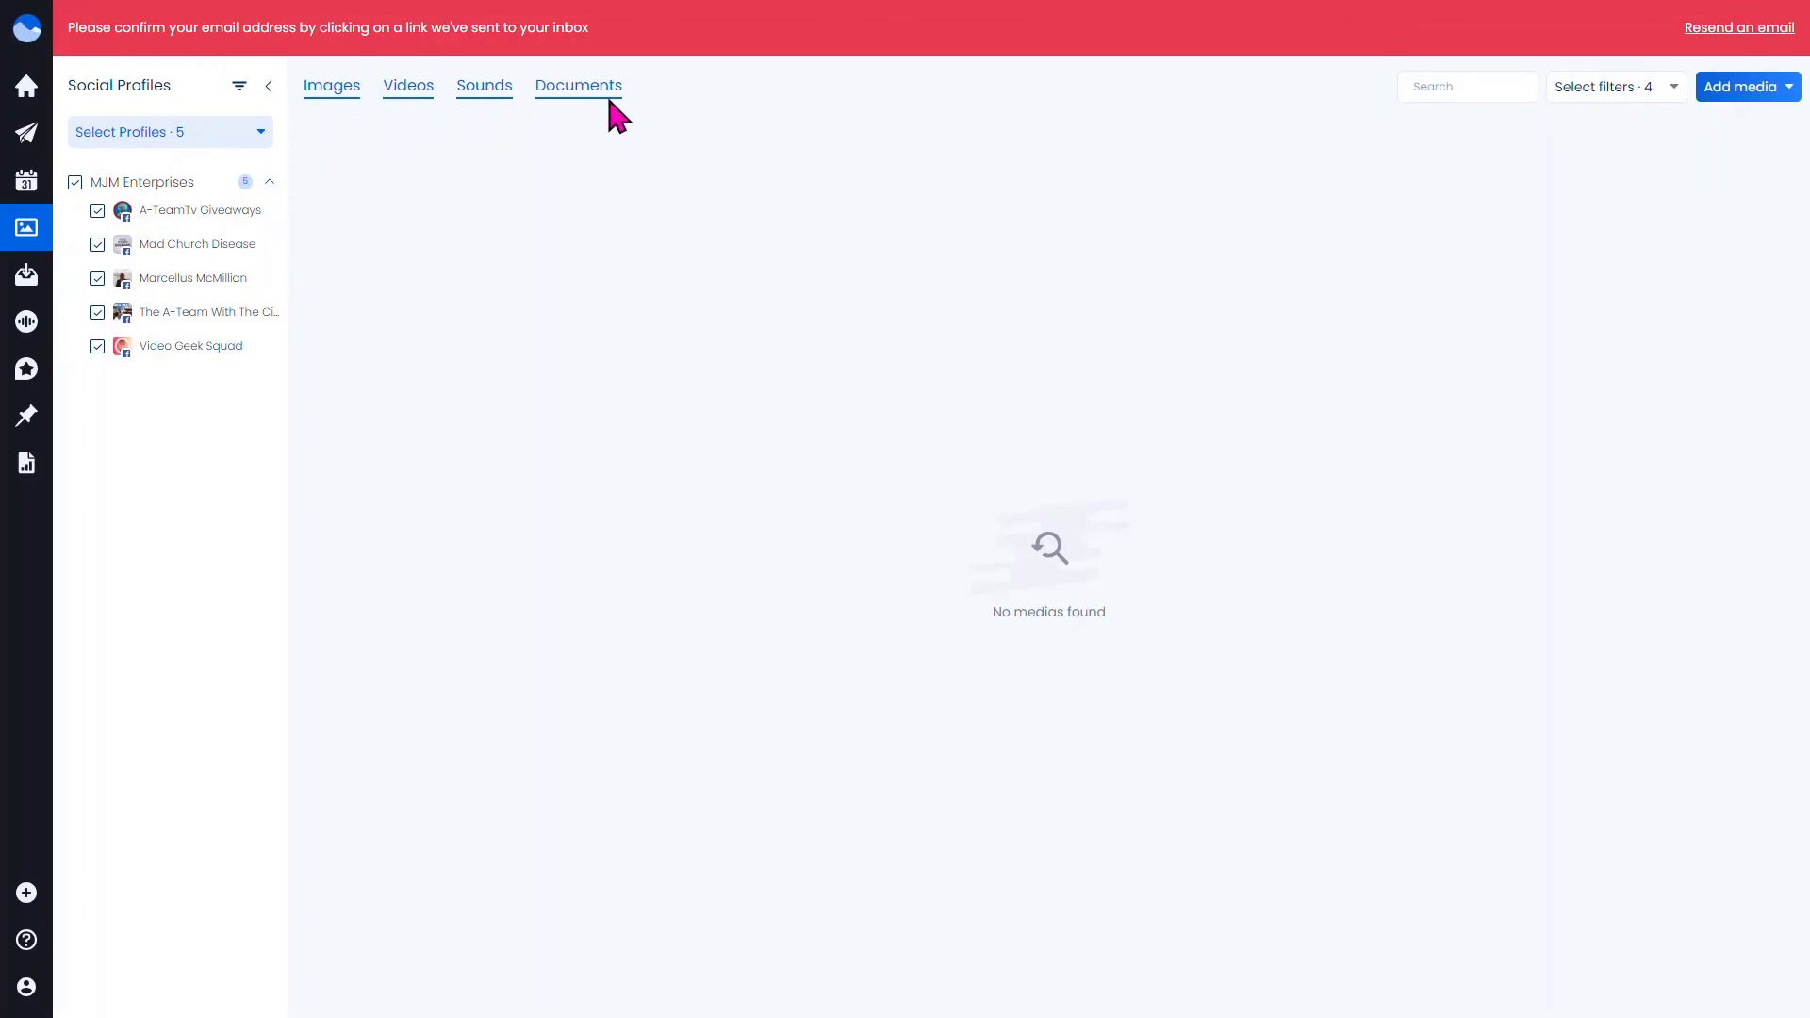
pyautogui.click(1791, 92)
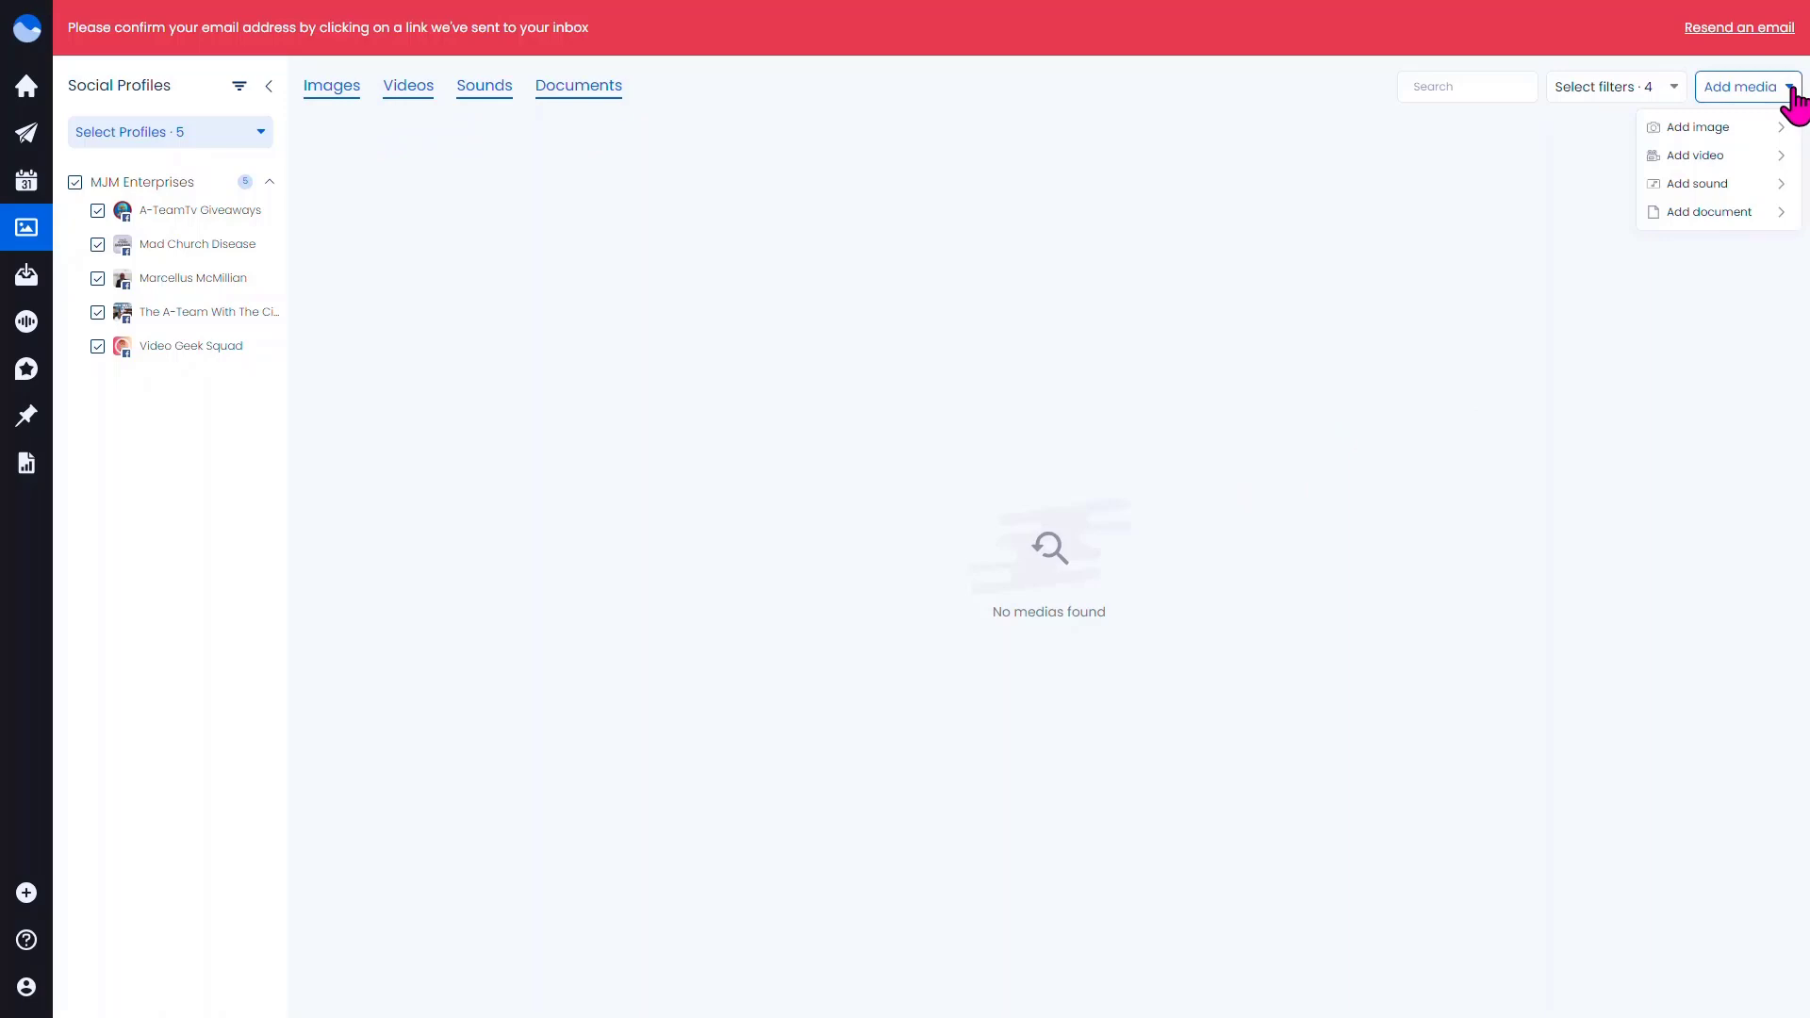
pyautogui.moveTo(1711, 166)
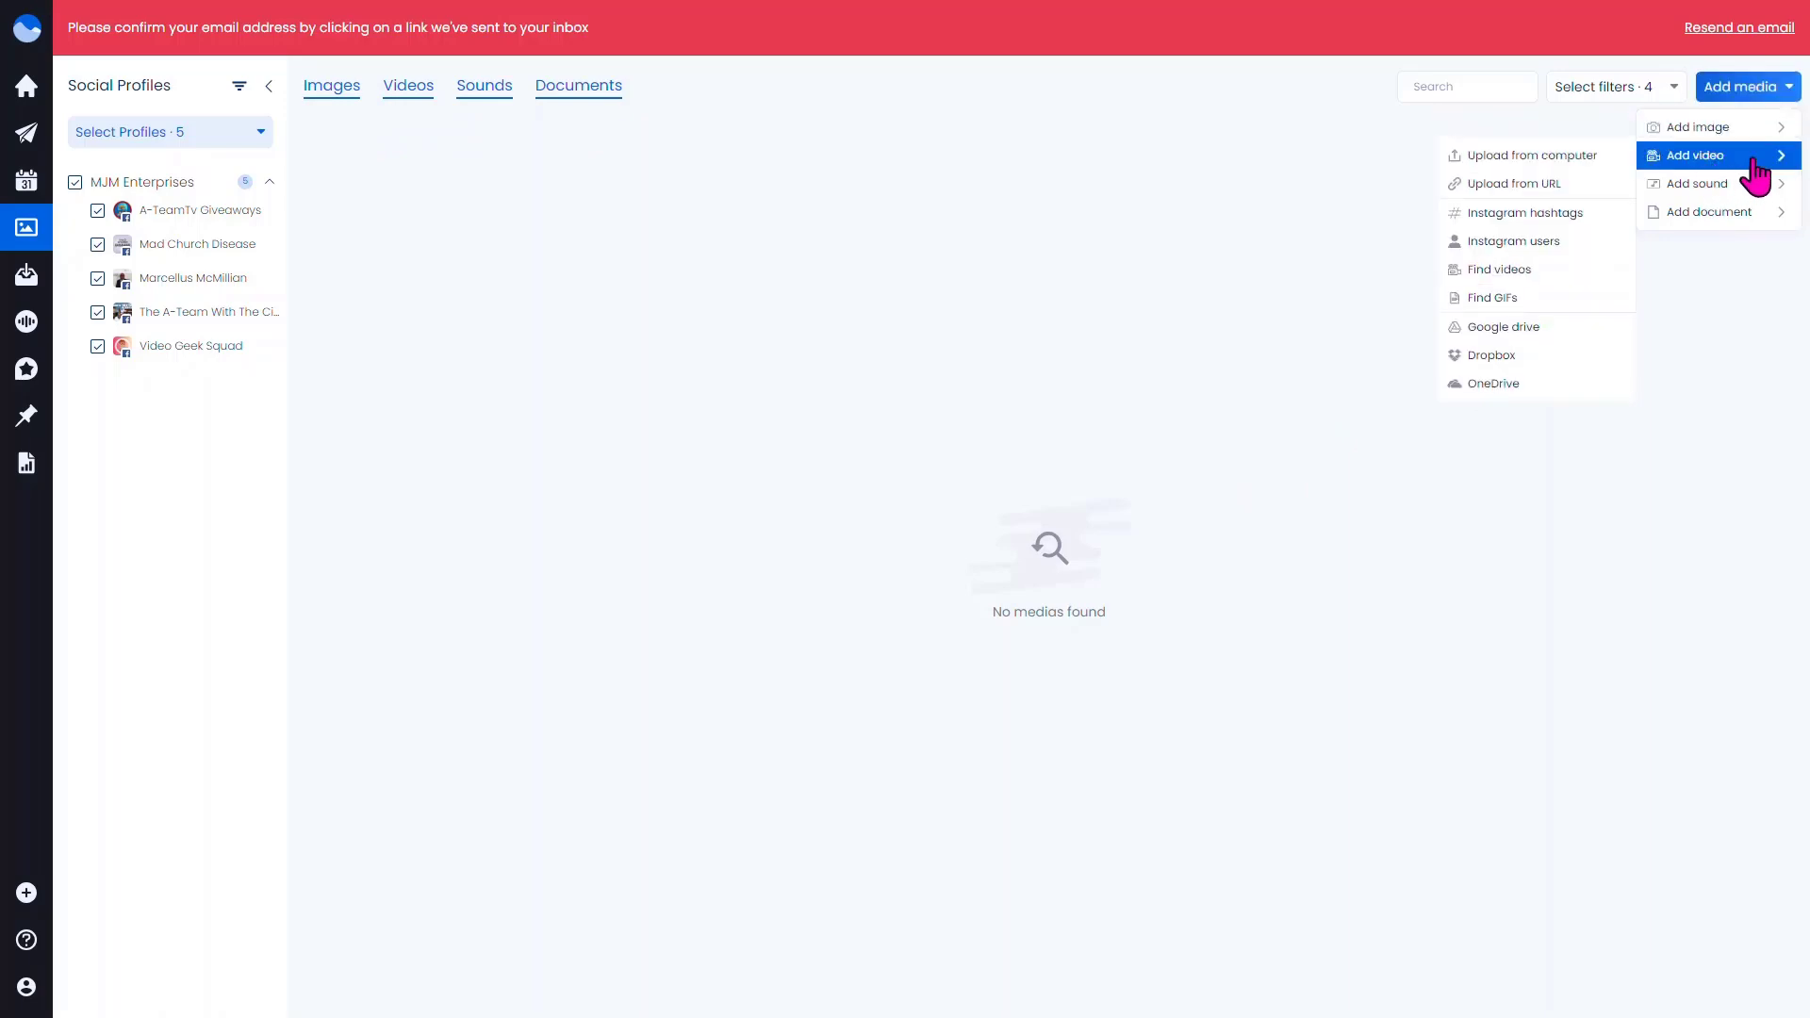
pyautogui.moveTo(1723, 232)
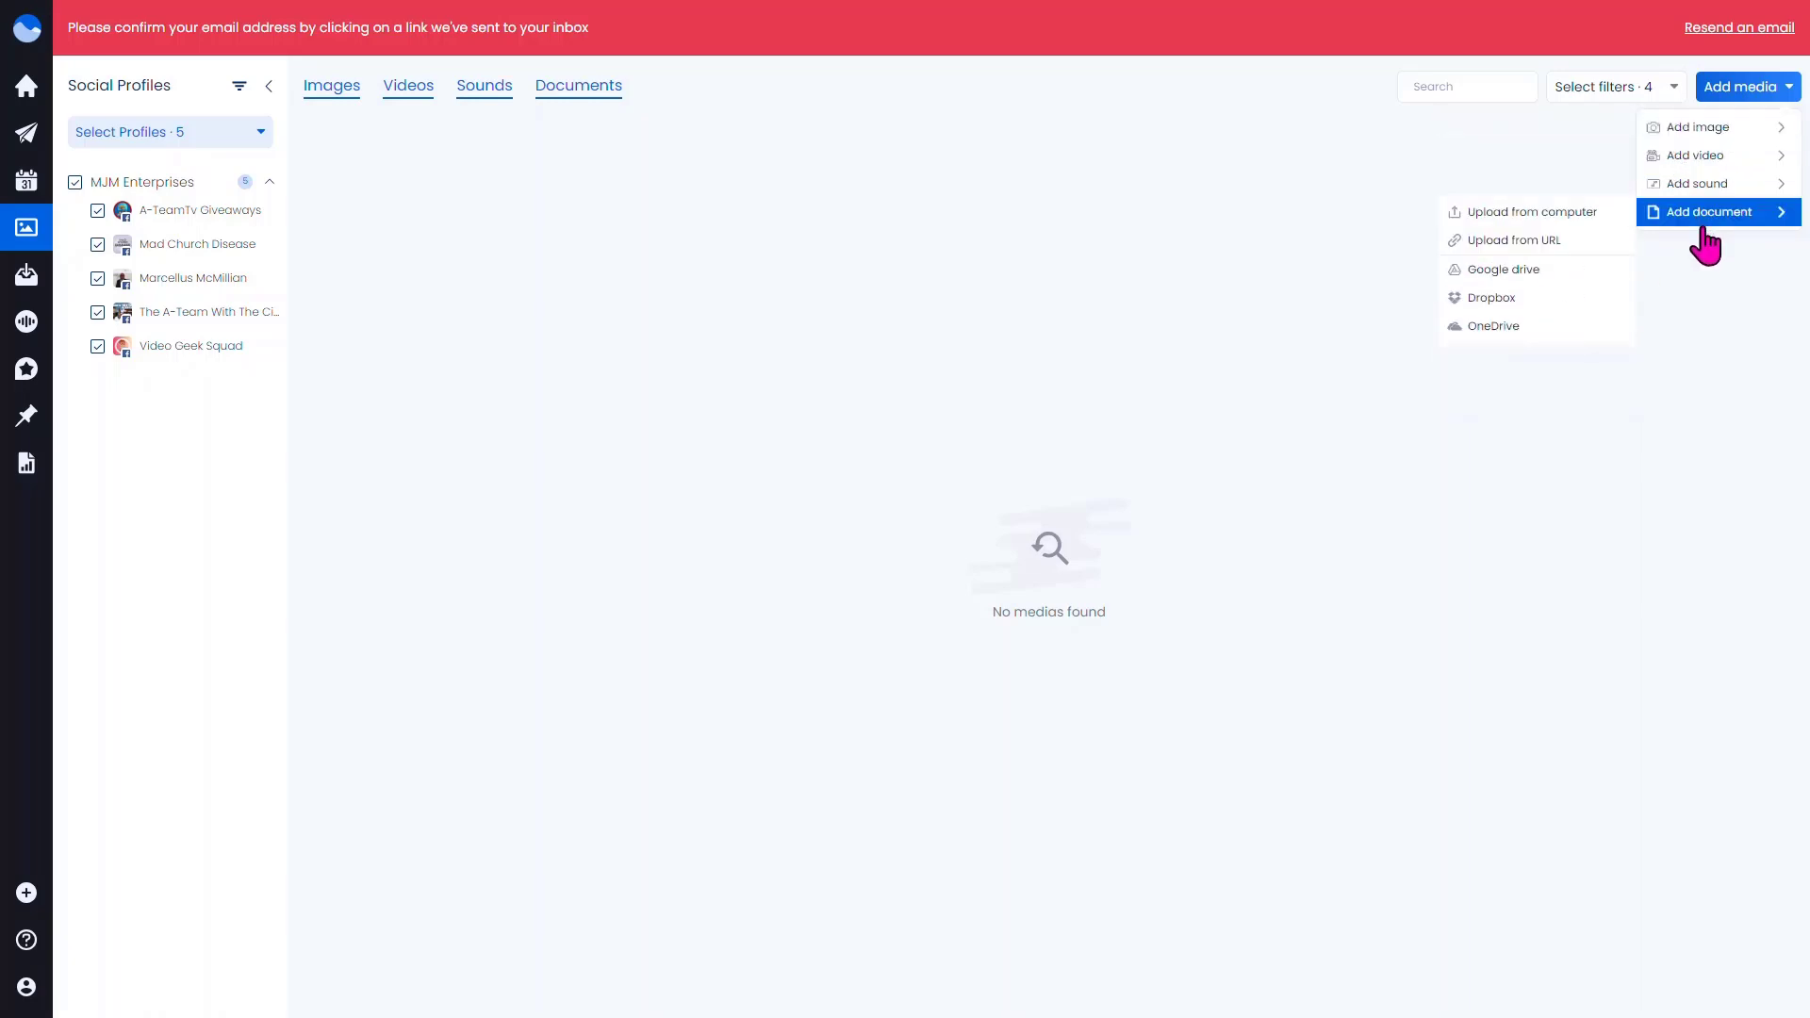
pyautogui.moveTo(1784, 132)
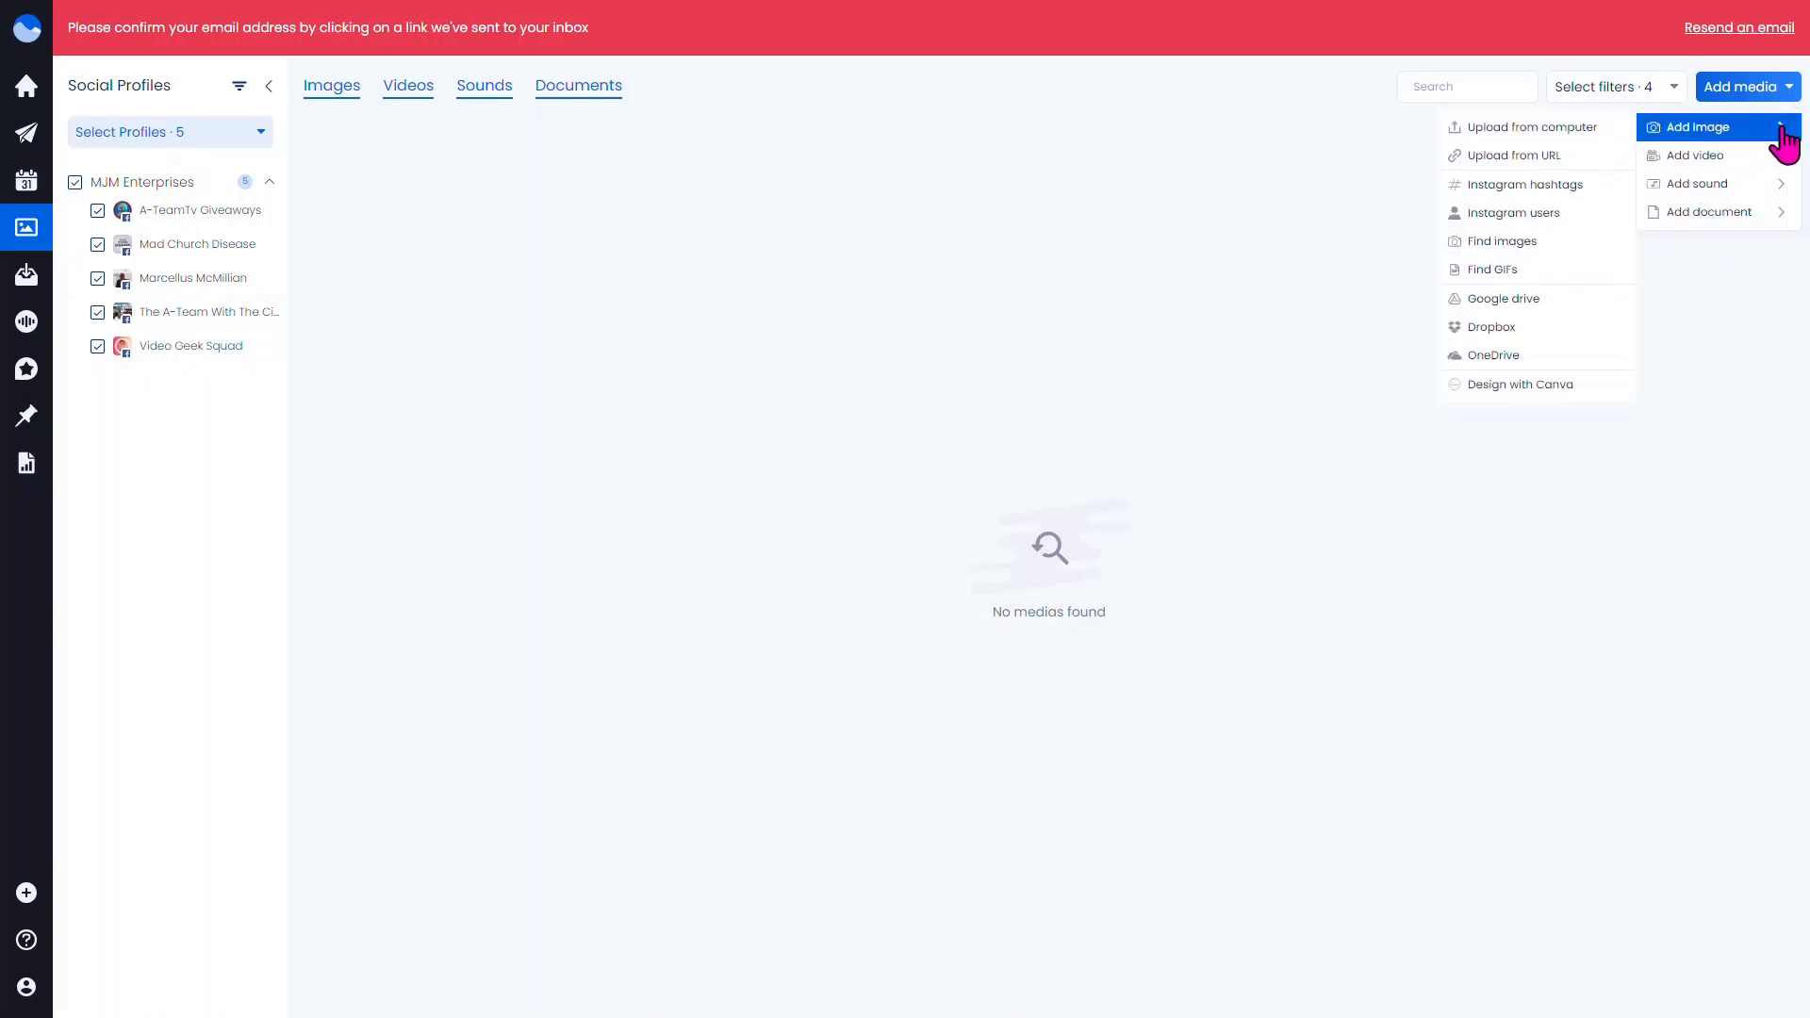
pyautogui.click(1794, 94)
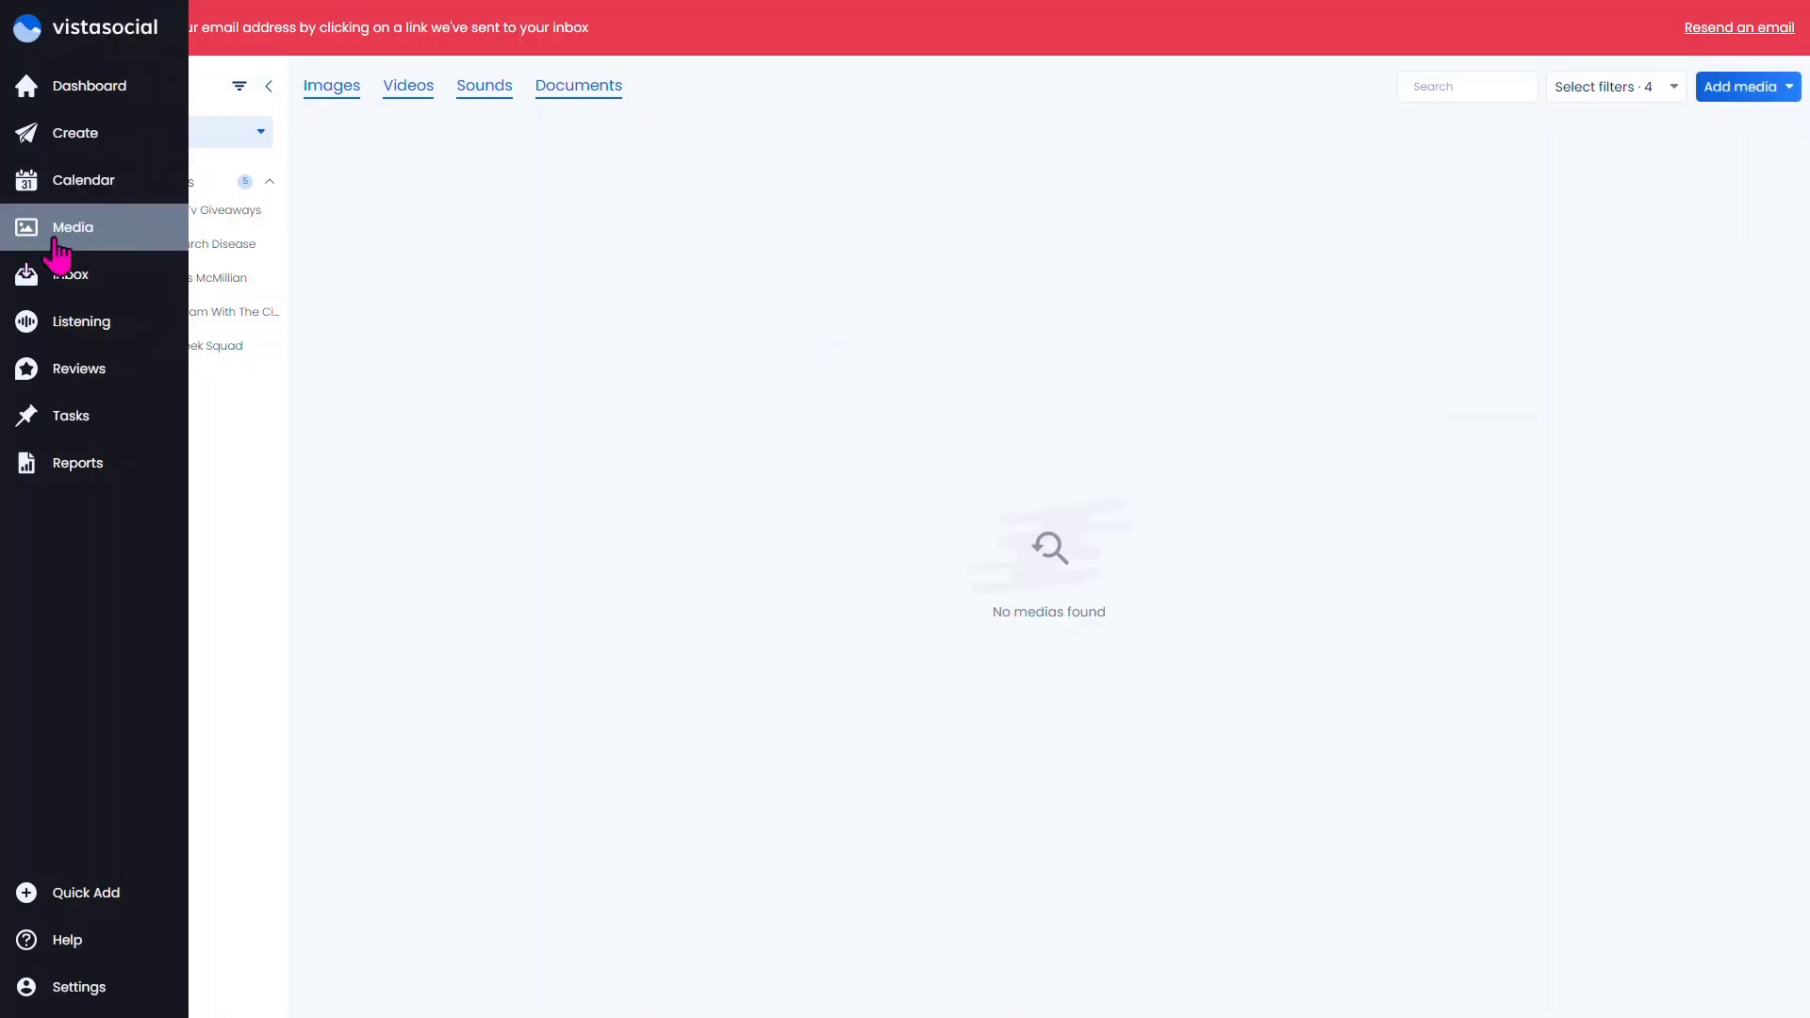
pyautogui.click(60, 247)
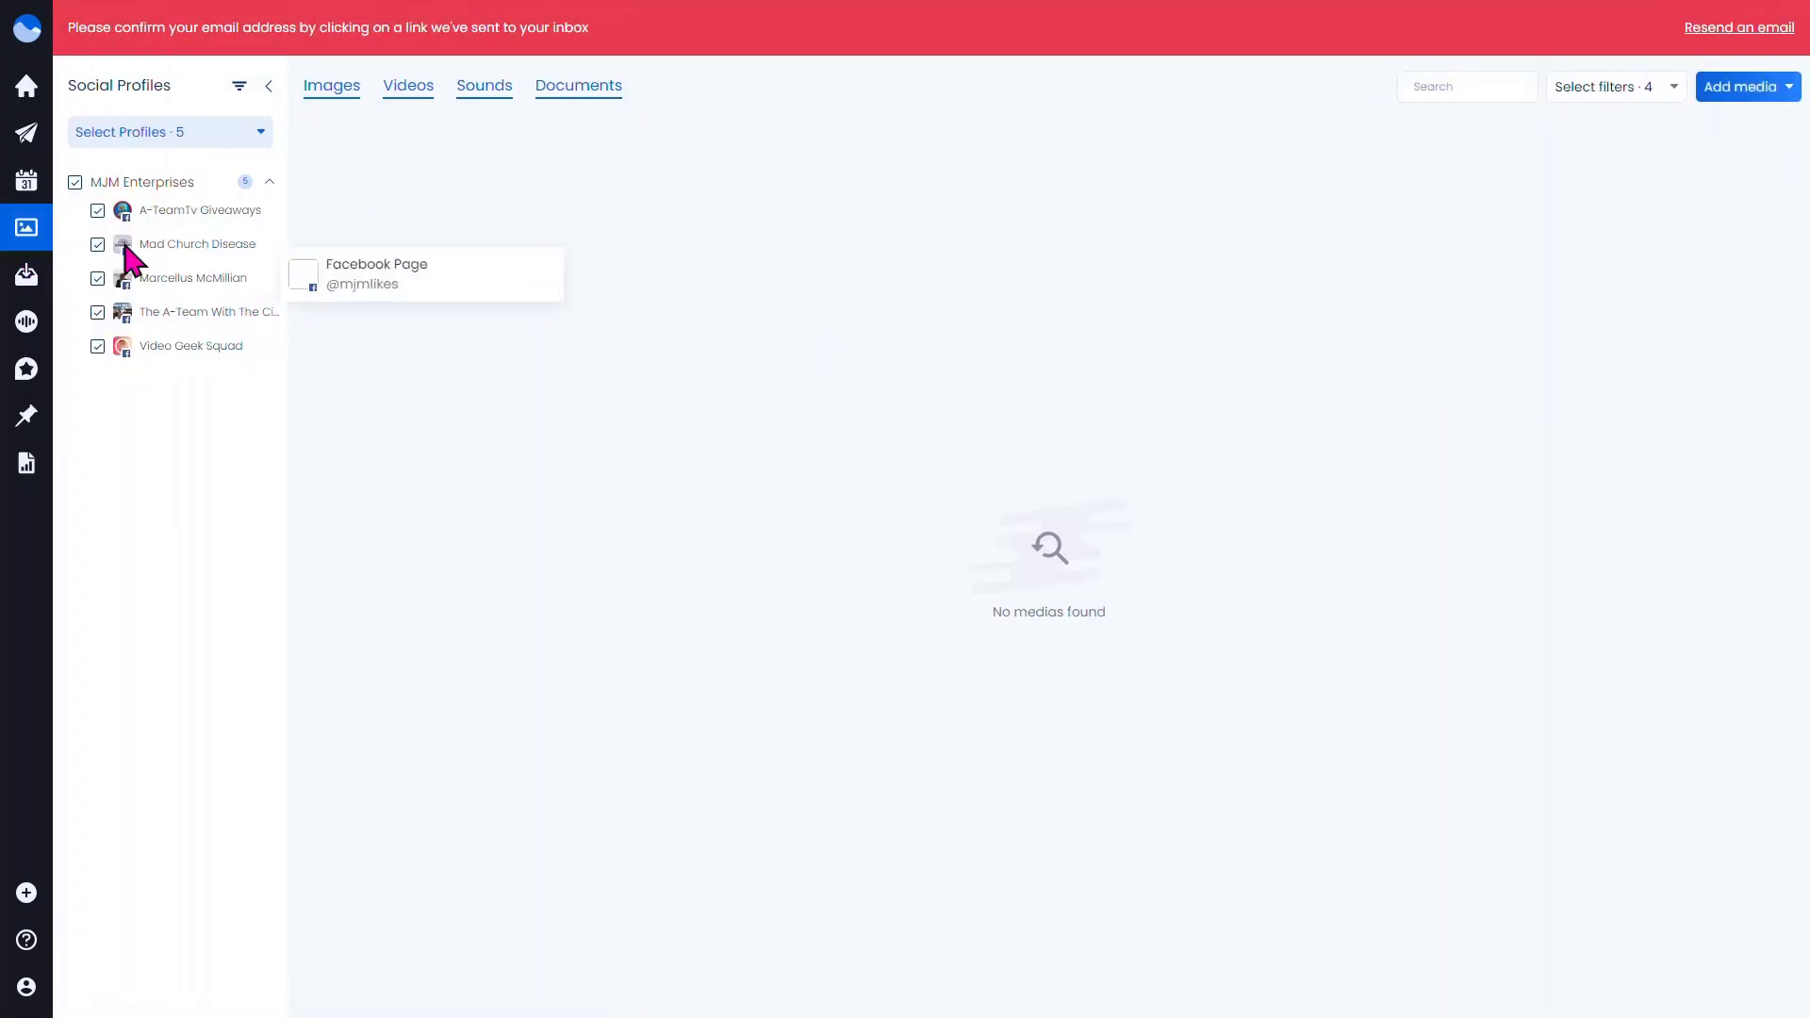
# - Open bulk publishing, look over the import options for CSV, blog, news, Instagram and media content, and close it
pyautogui.moveTo(42, 138)
pyautogui.moveTo(107, 142)
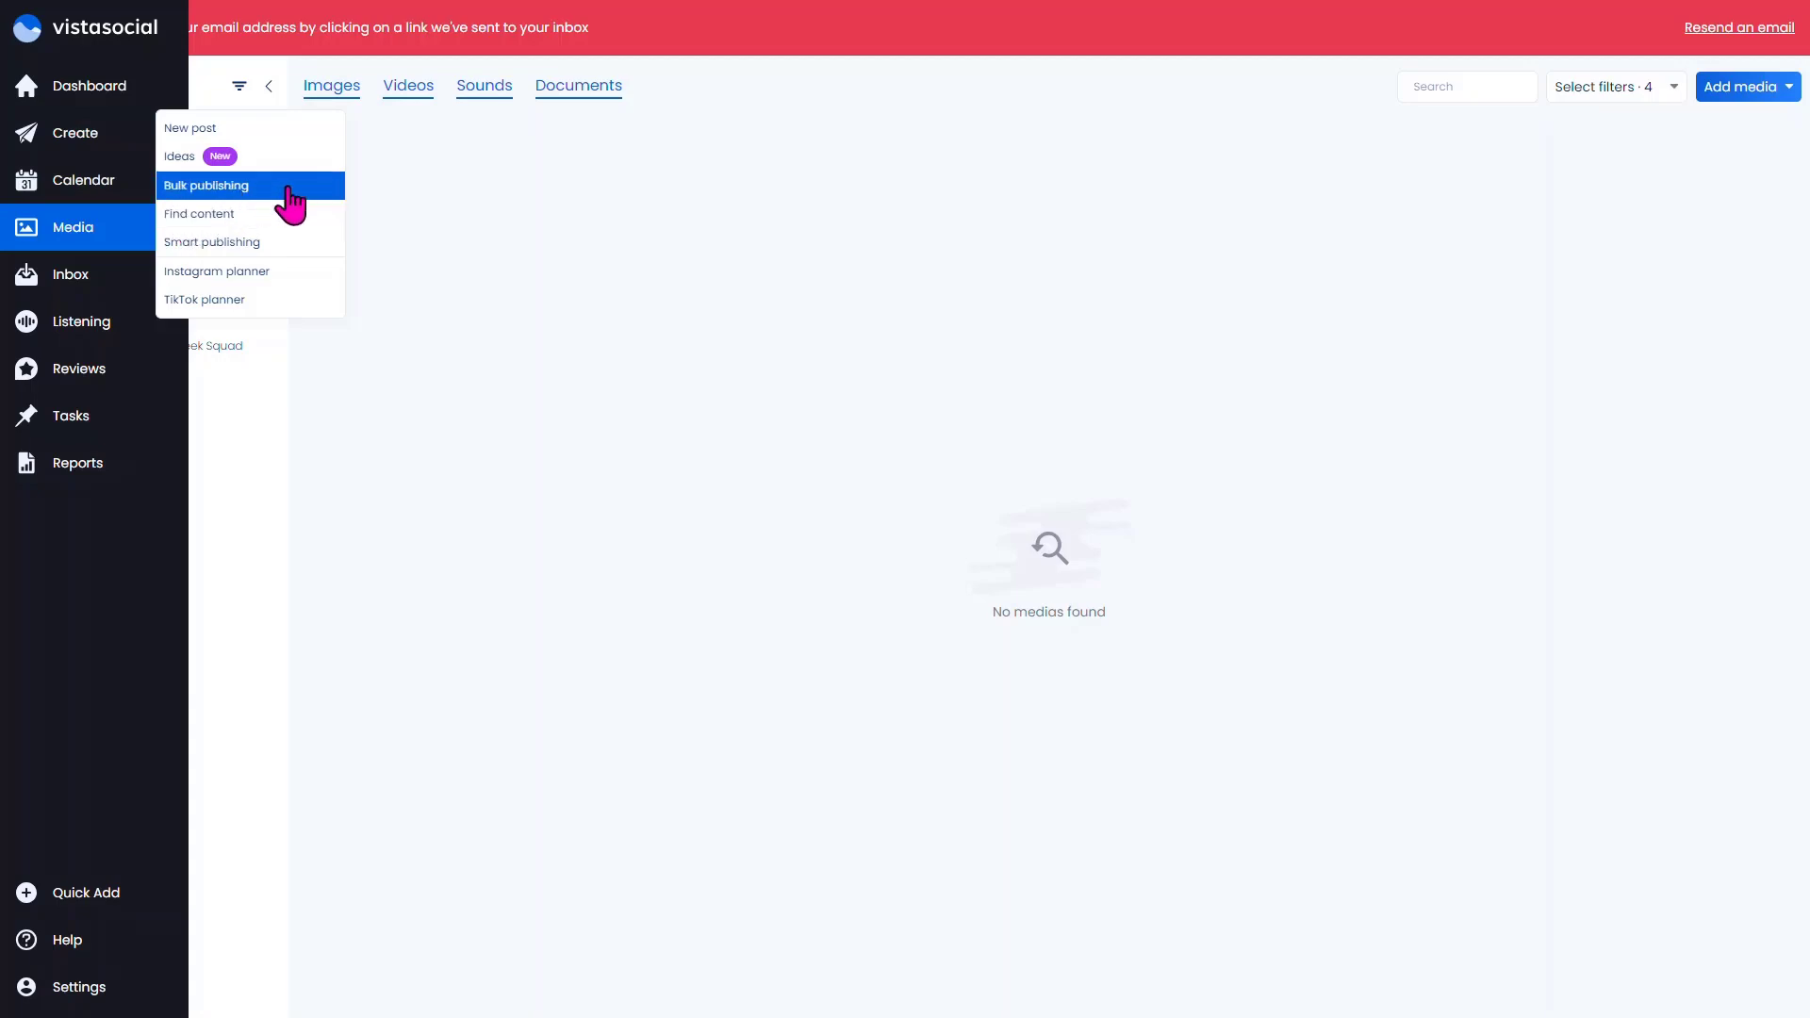
pyautogui.click(223, 187)
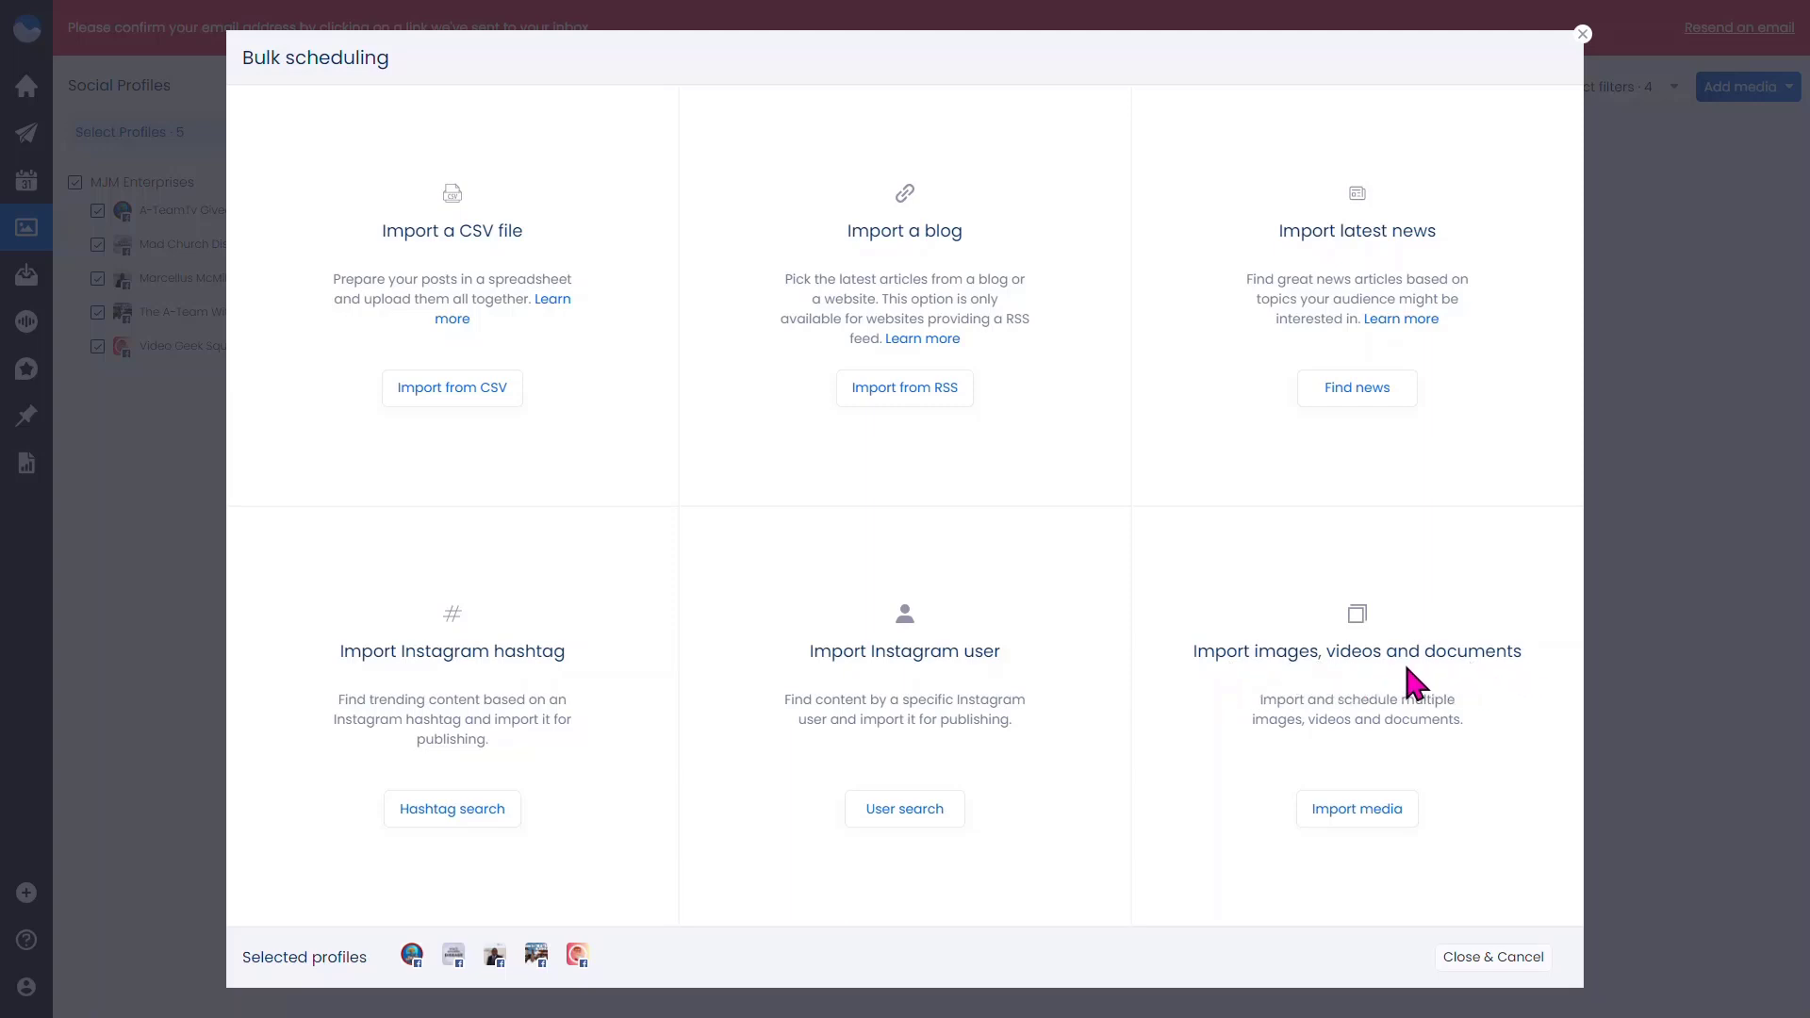
pyautogui.click(1508, 961)
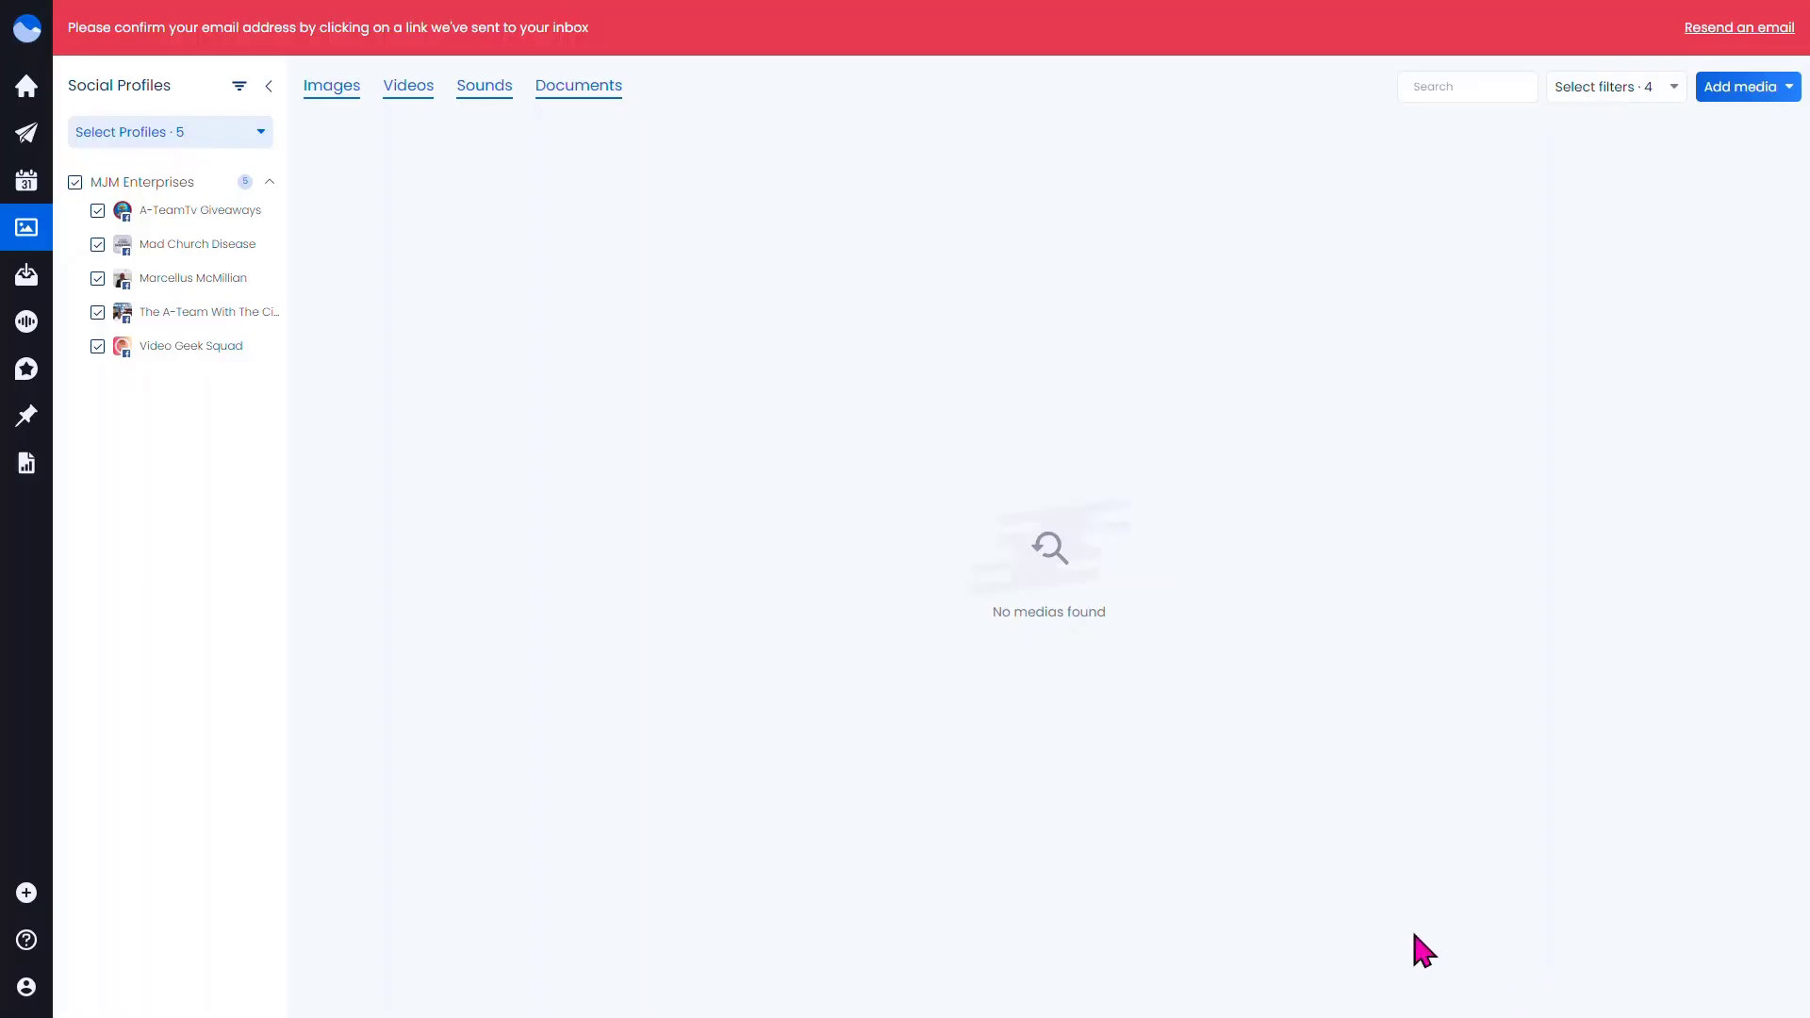
# - Open a new smart publisher and look through its settings from publisher type and filtering keywords to prepended and appended text
pyautogui.moveTo(29, 493)
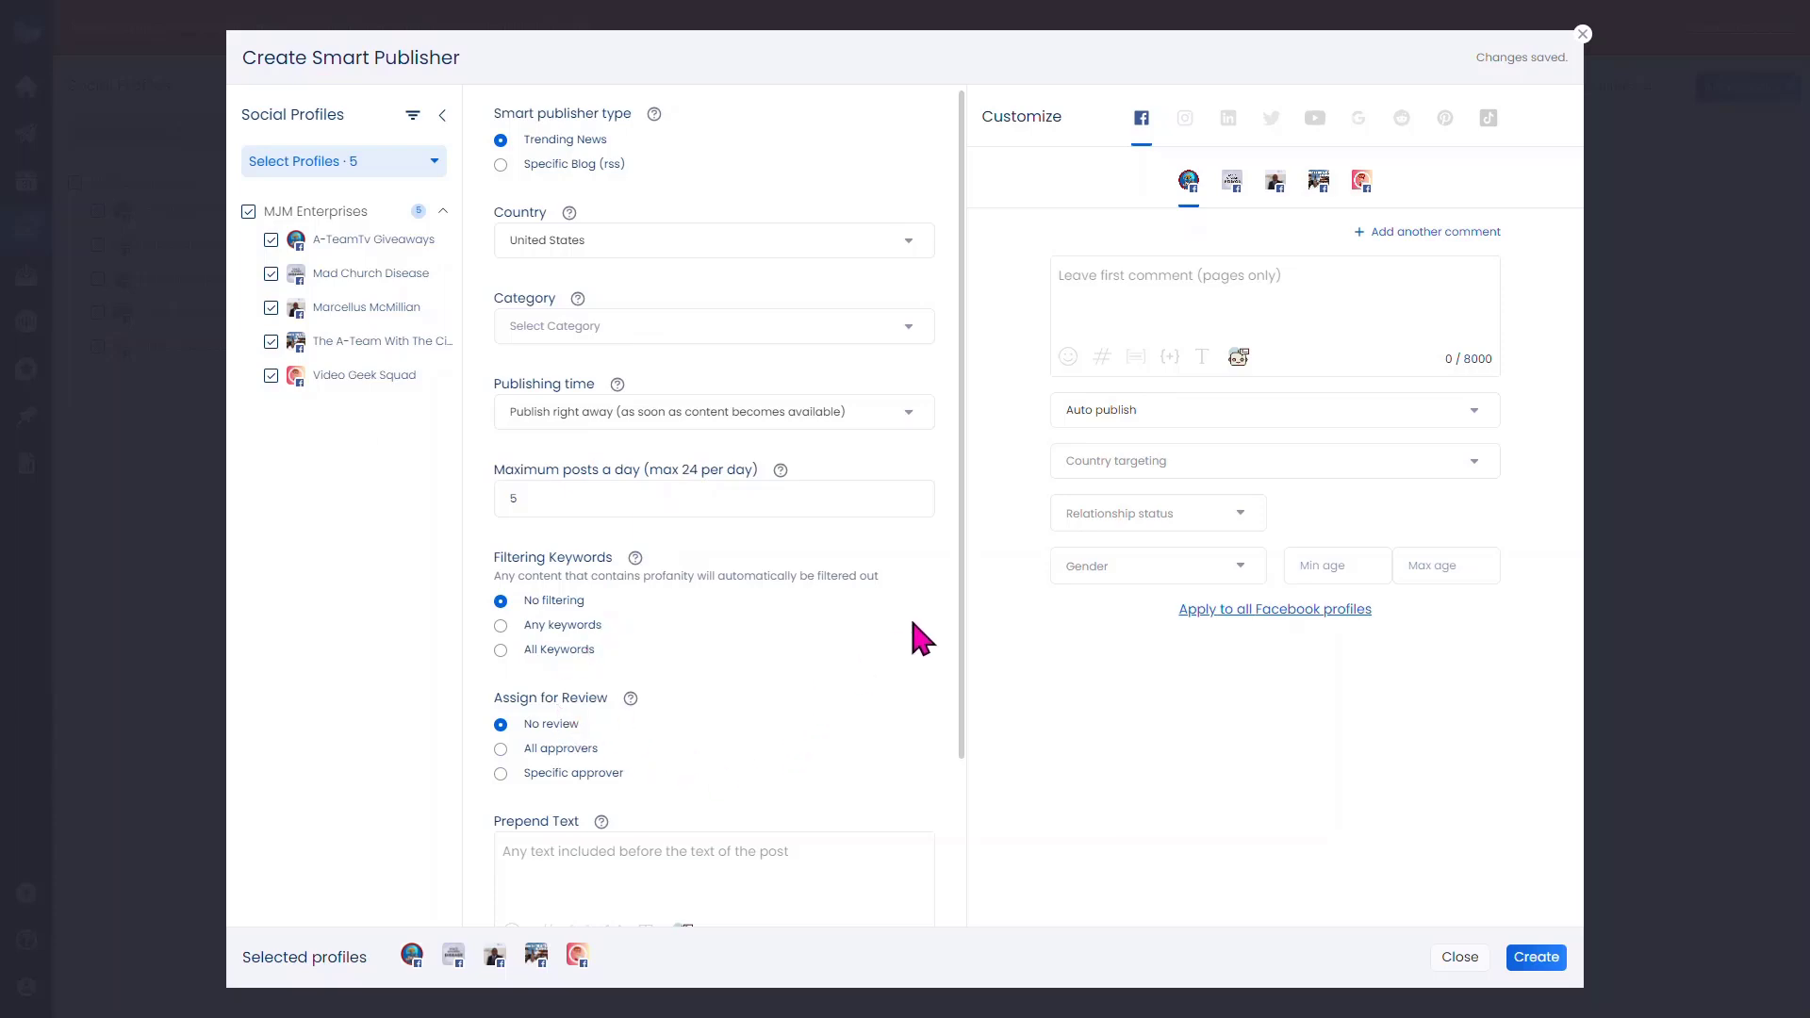
pyautogui.moveTo(958, 573); pyautogui.dragTo(936, 752)
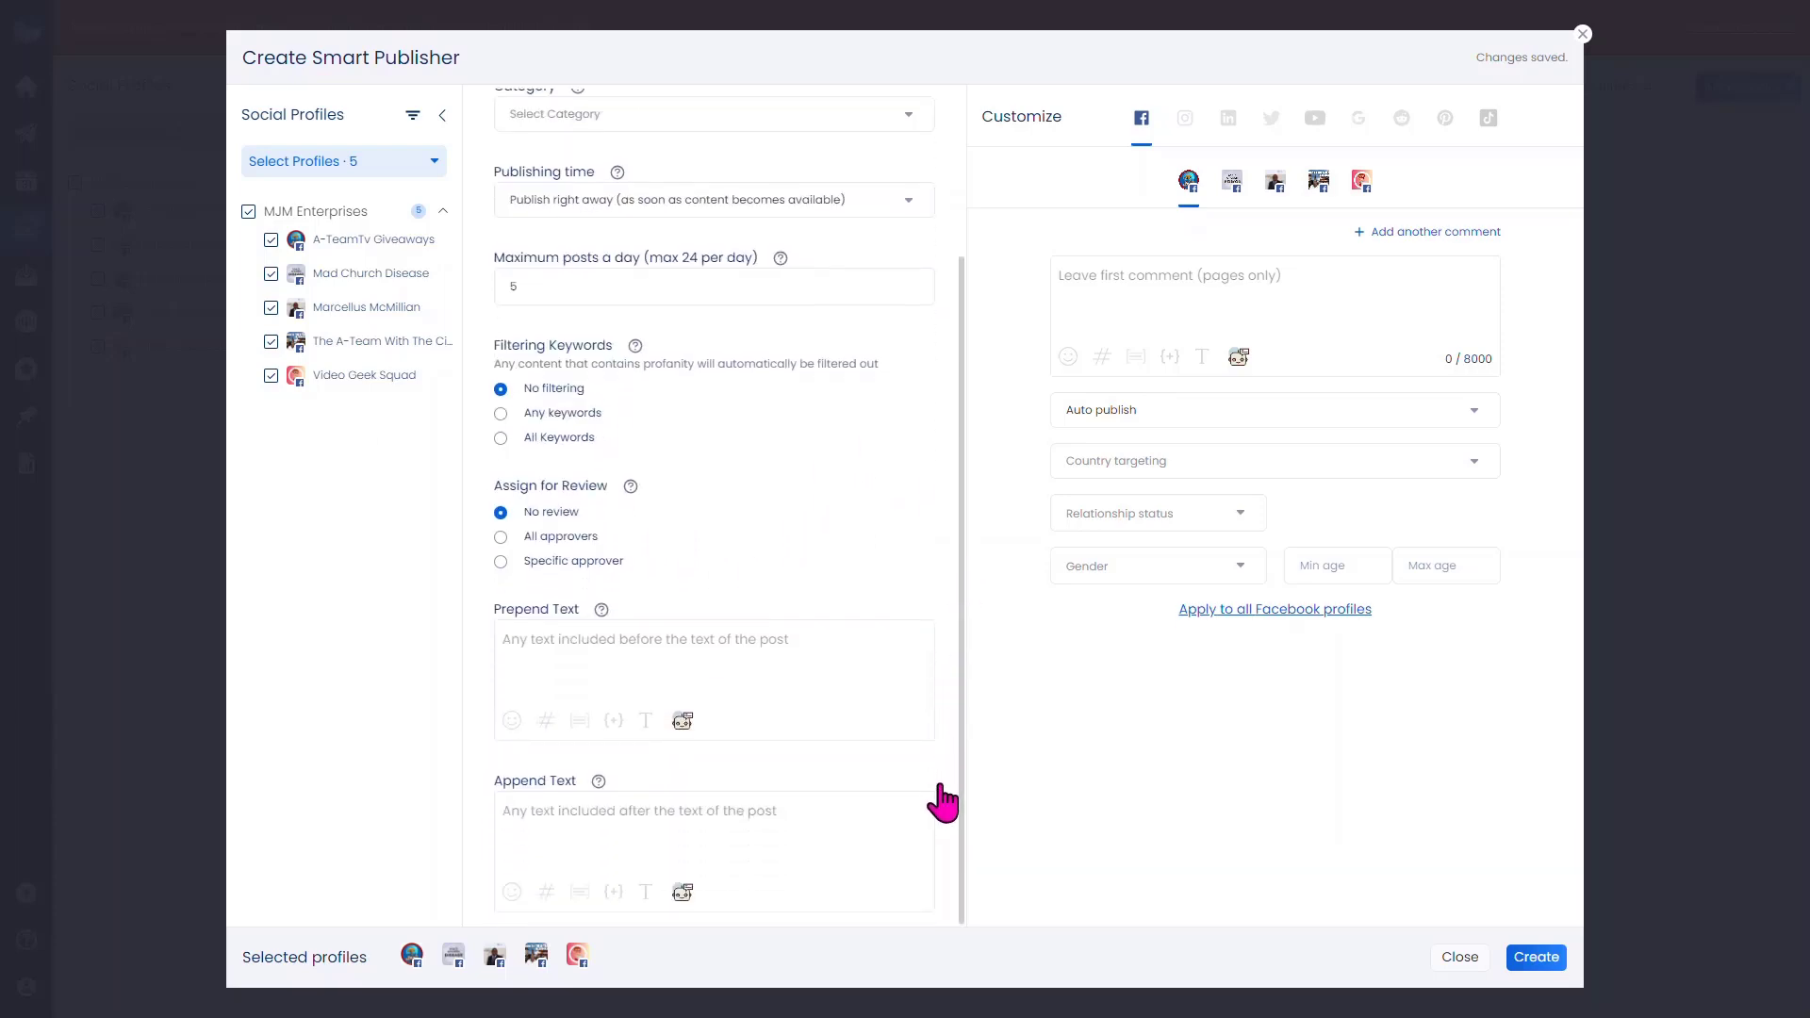
pyautogui.scroll(3, 938, 497)
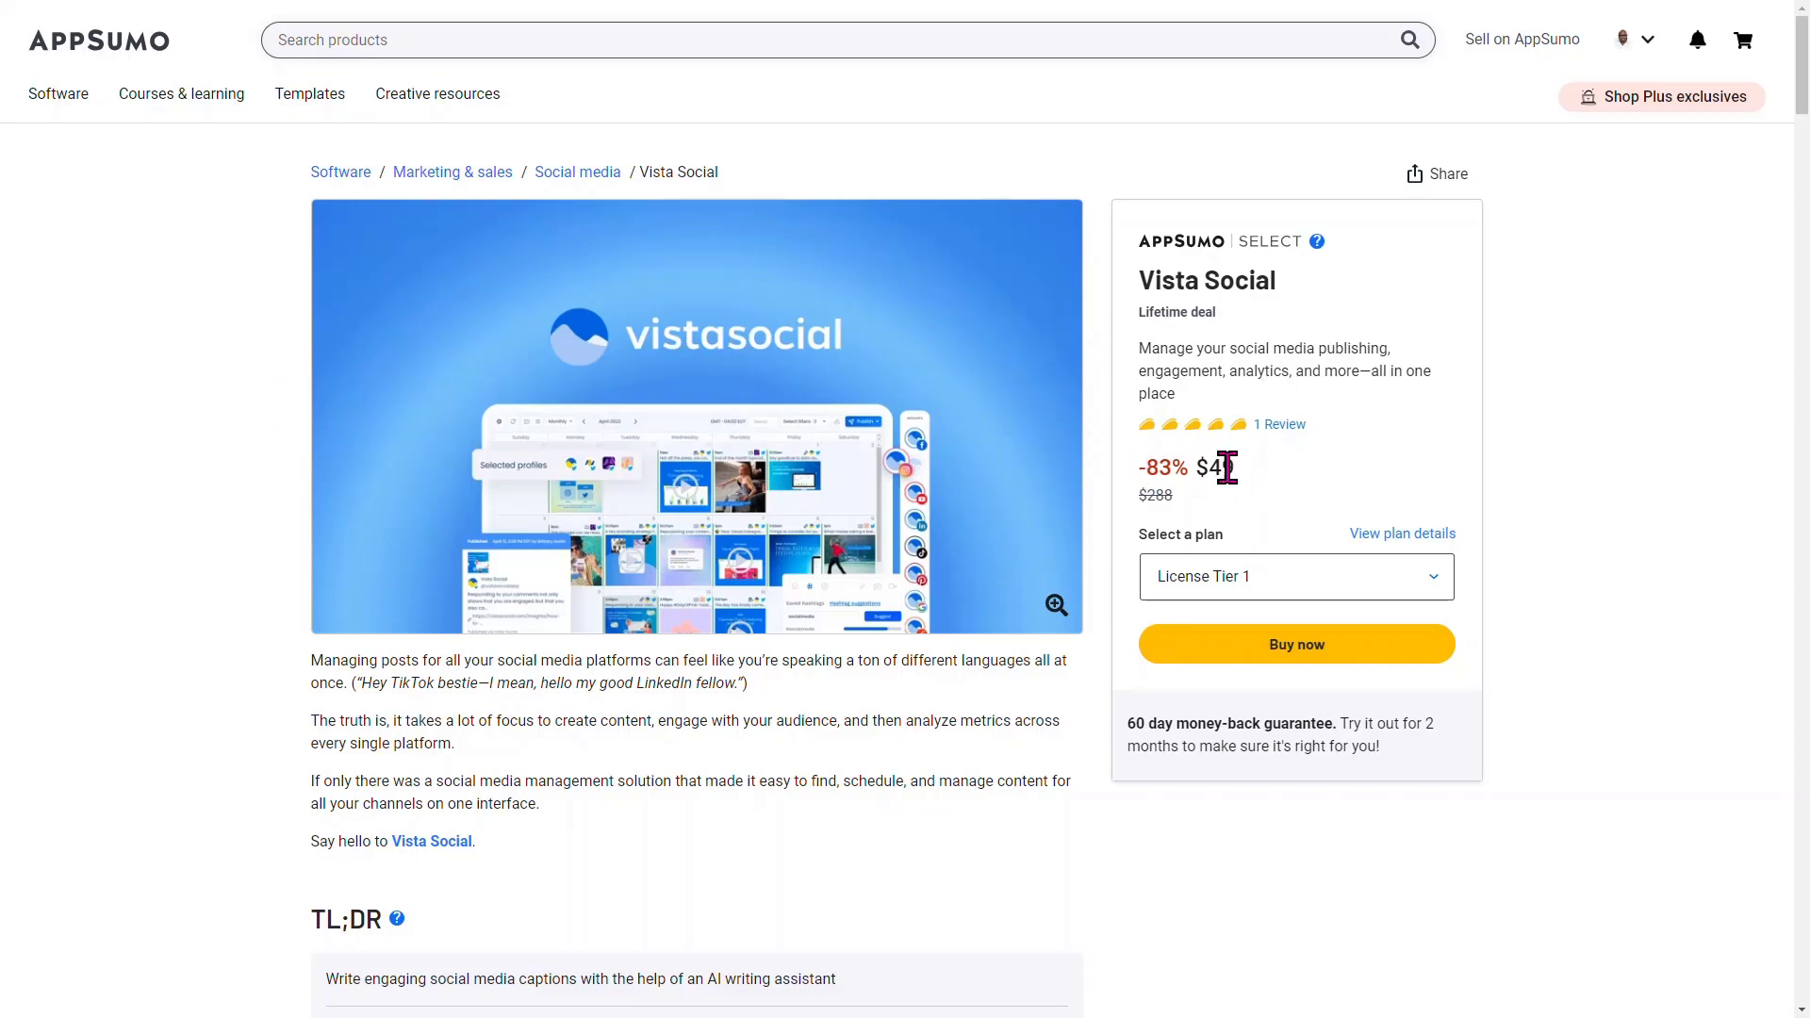
# - Switch to the Vista Social deal page on AppSumo and examine the overview, founders' section and the three license tiers
pyautogui.scroll(-12, 226, 400)
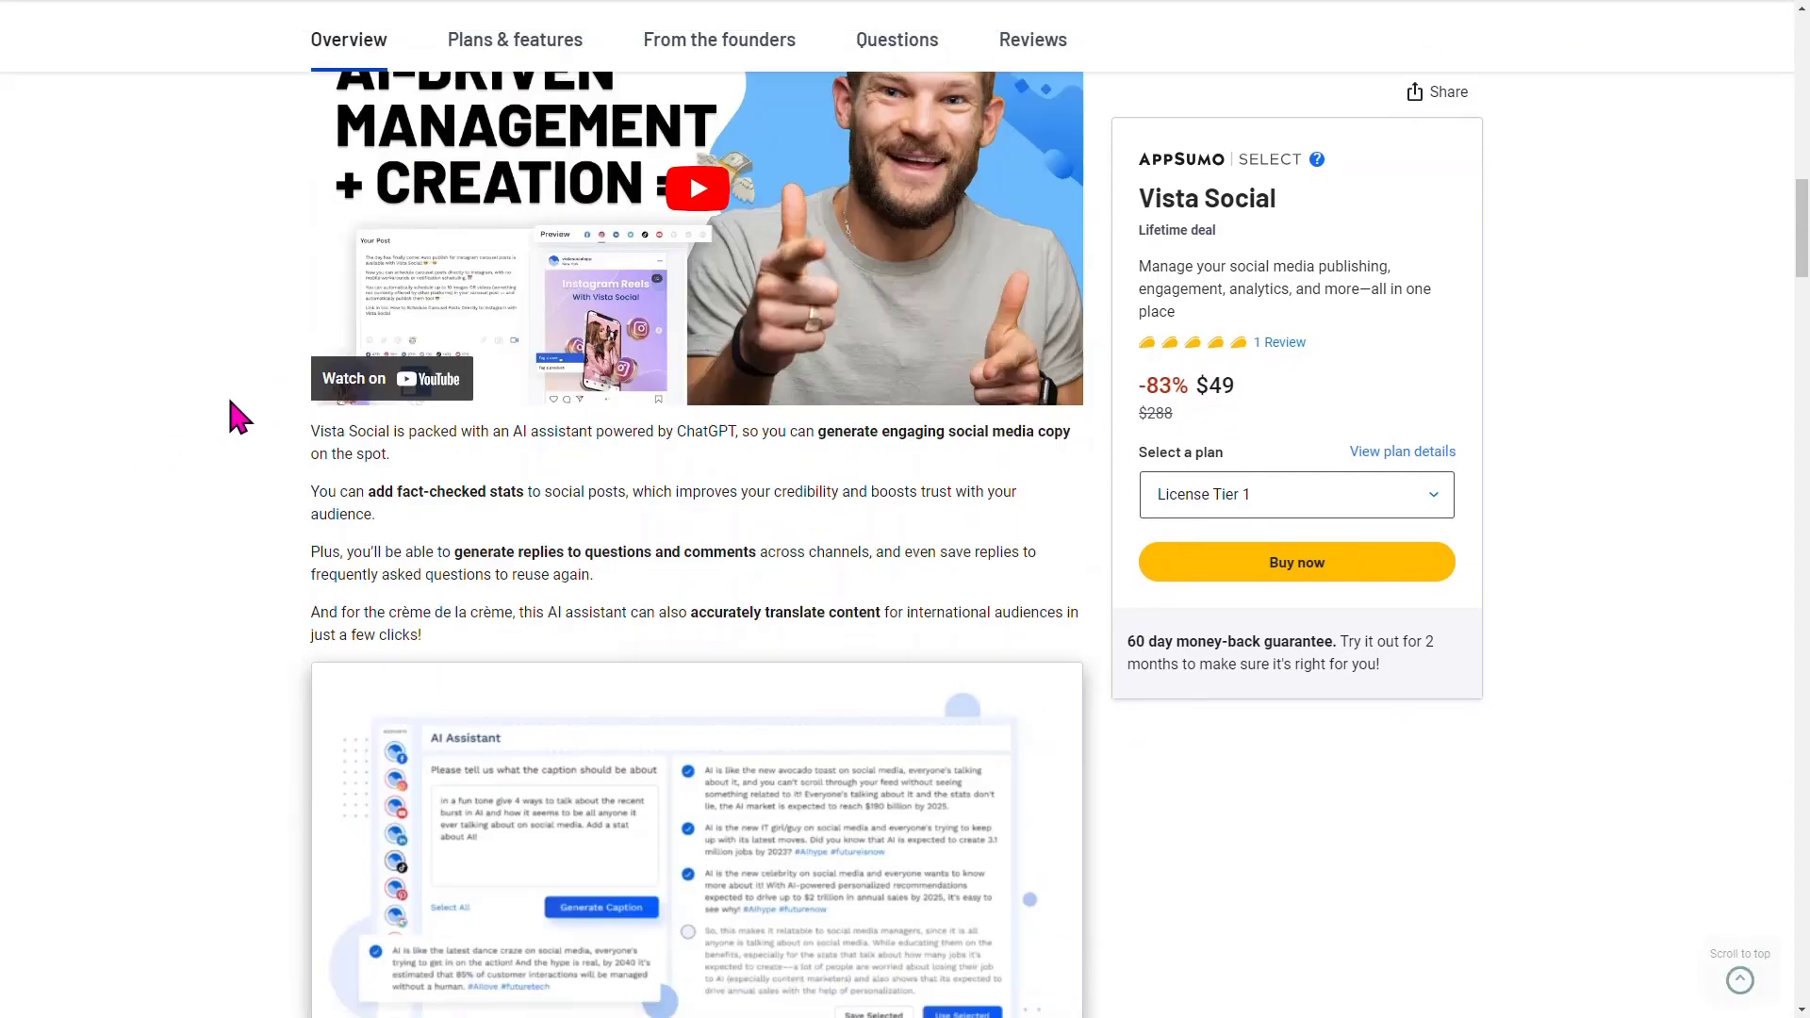
pyautogui.scroll(-15, 230, 399)
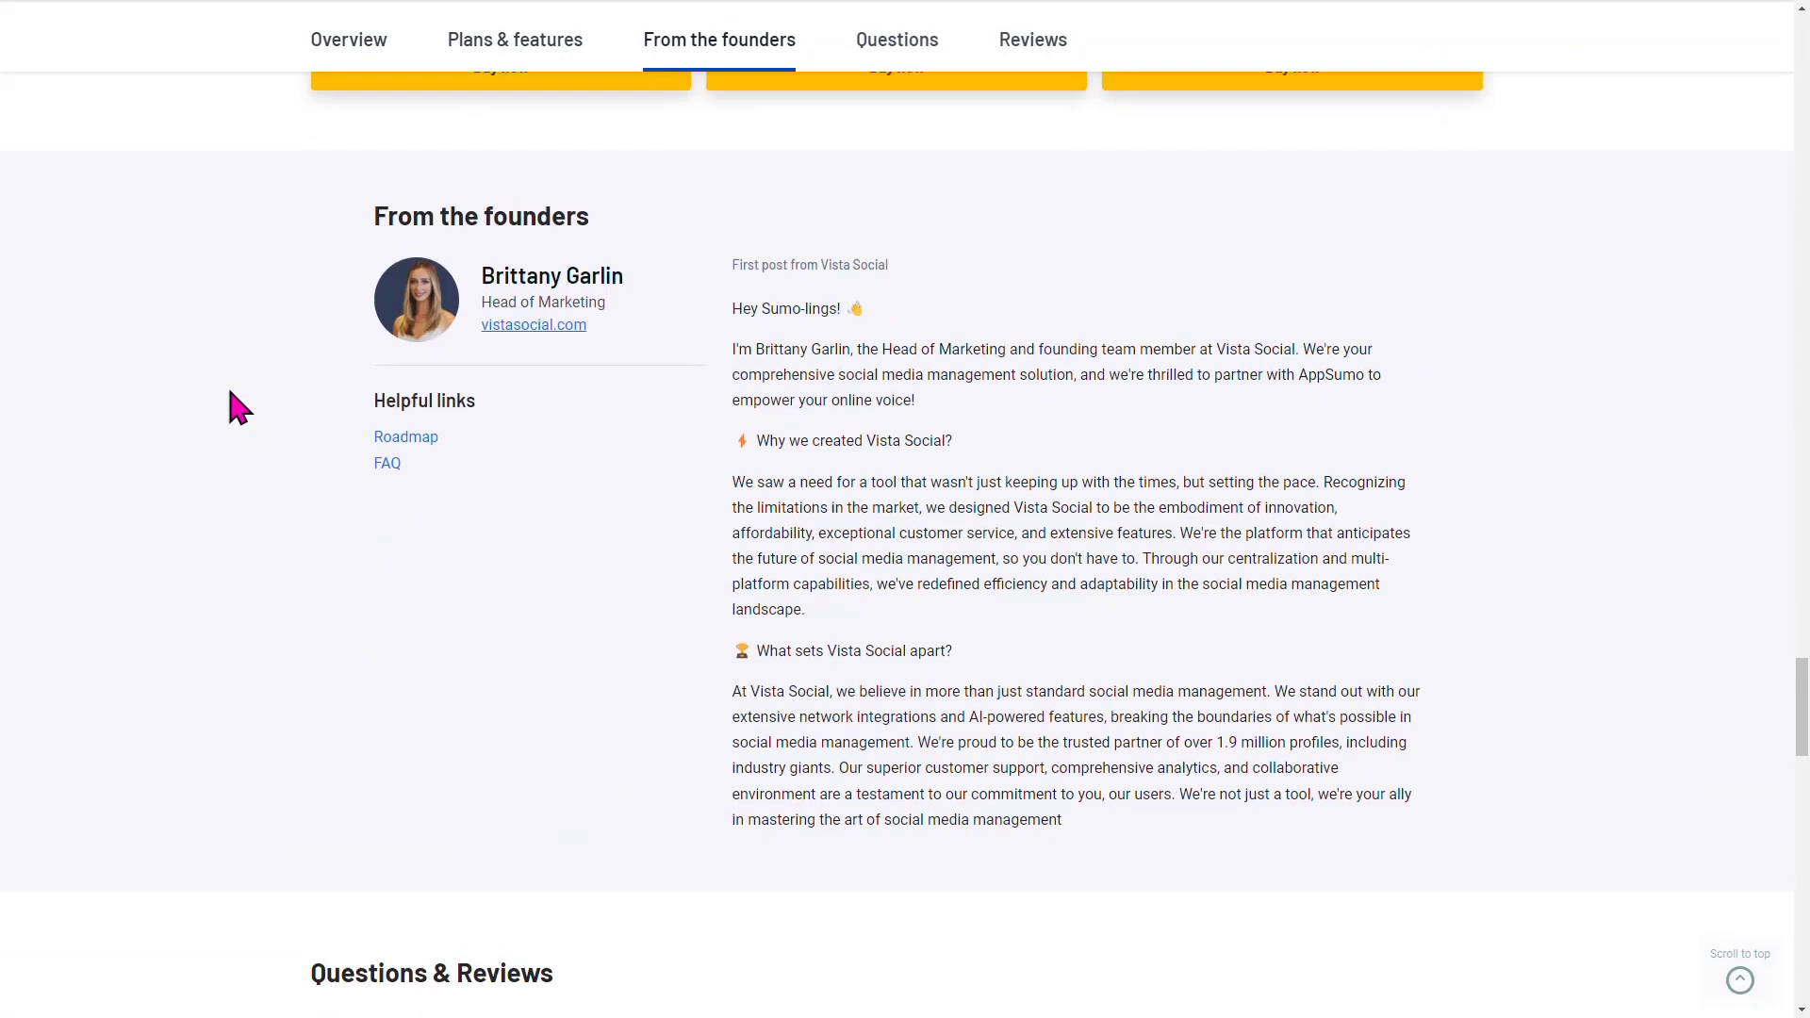
pyautogui.scroll(10, 230, 403)
pyautogui.scroll(-3, 230, 404)
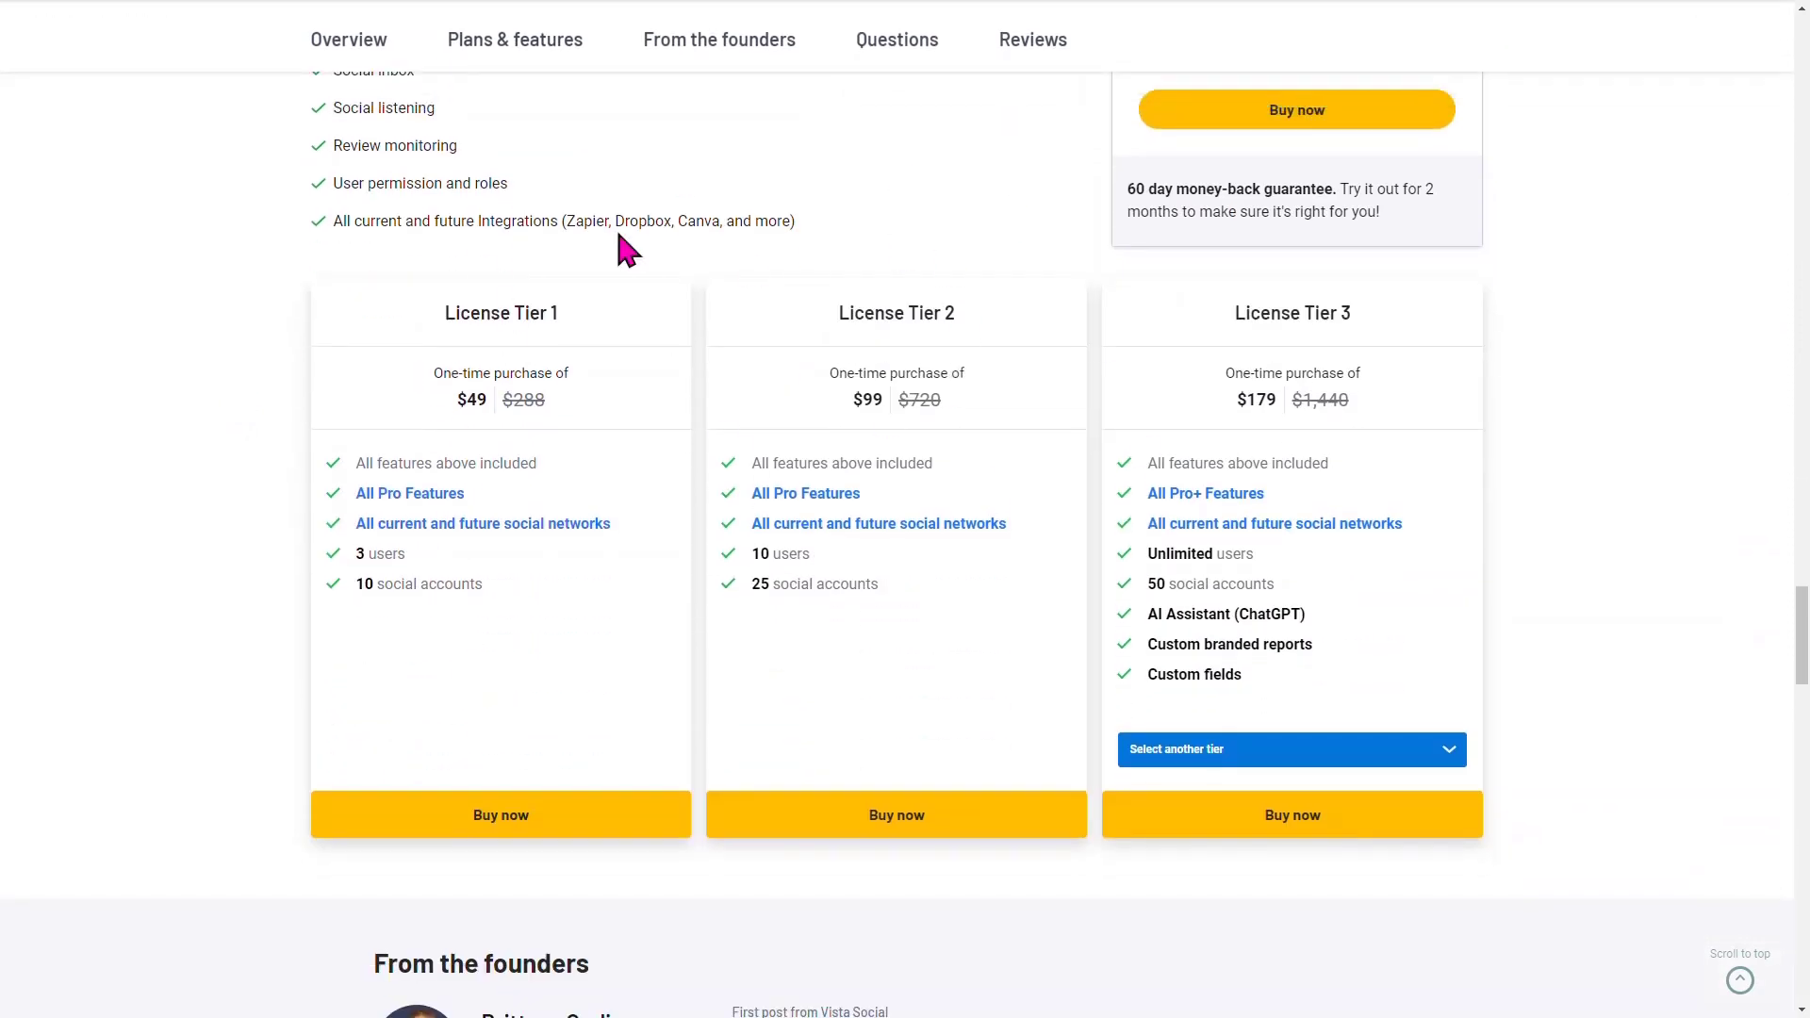